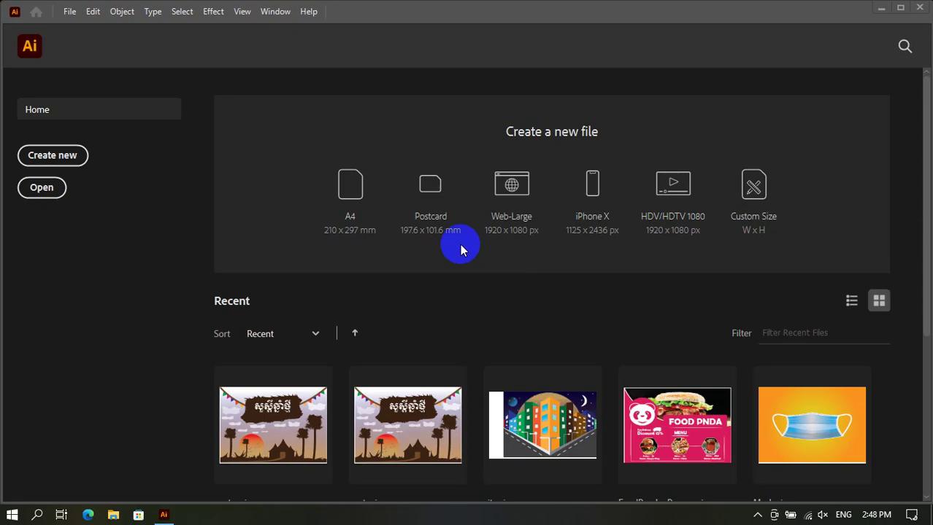
Create a new landscape A4 document (841.89 x 595.28 pt) named Pepsi_banner.
click(32, 163)
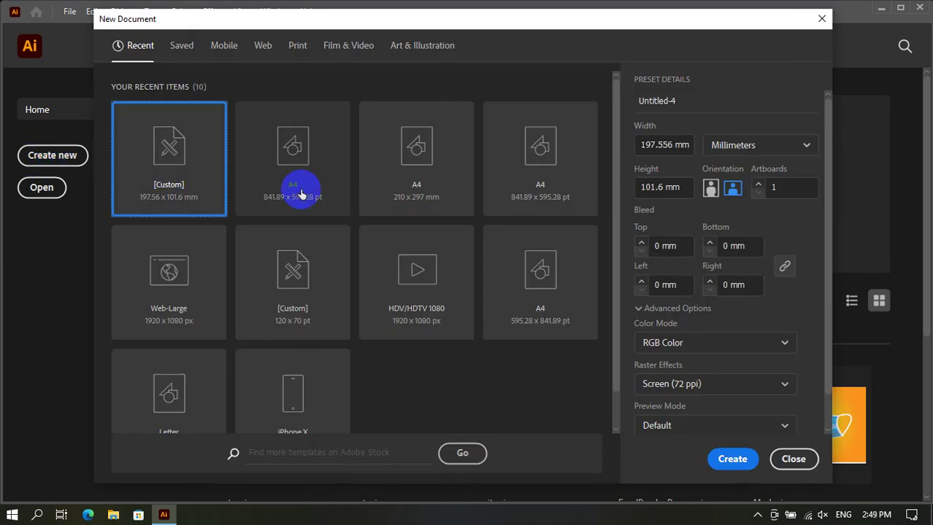
click(350, 194)
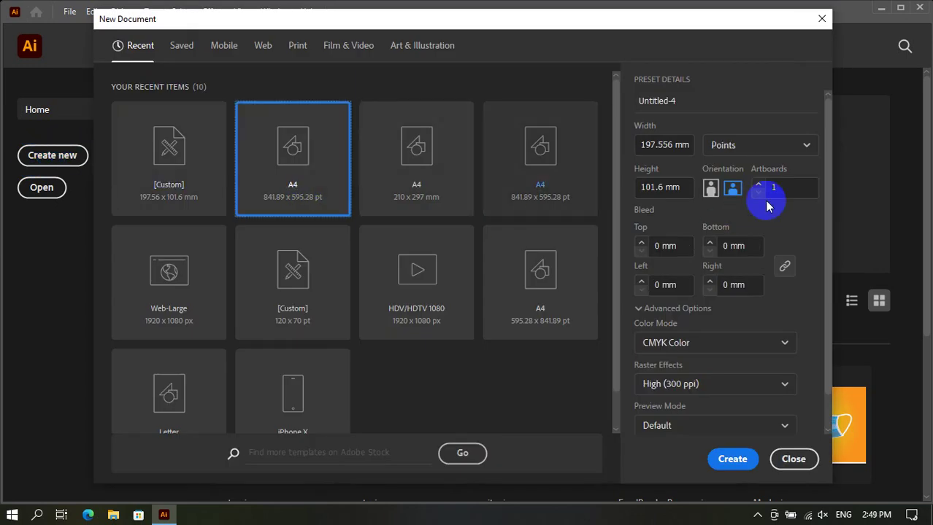
click(682, 95)
text(Pepsi_banner)
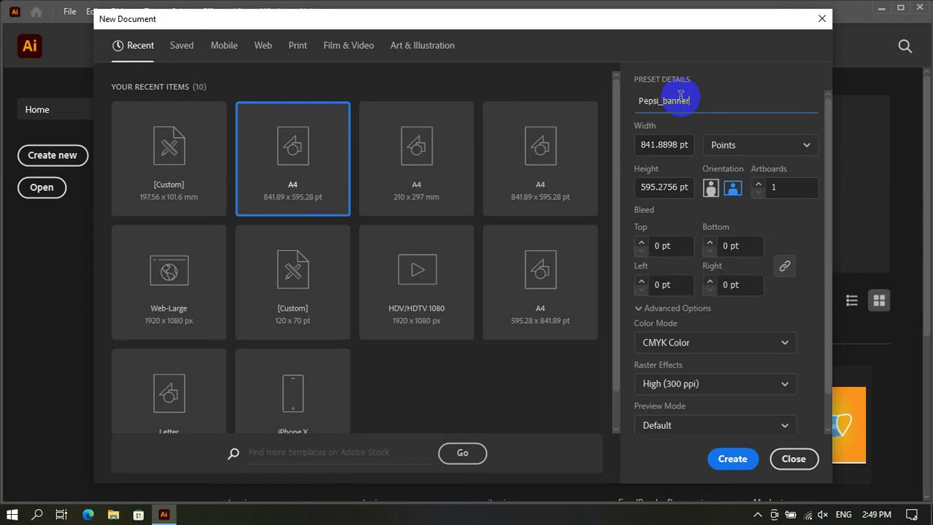
click(731, 458)
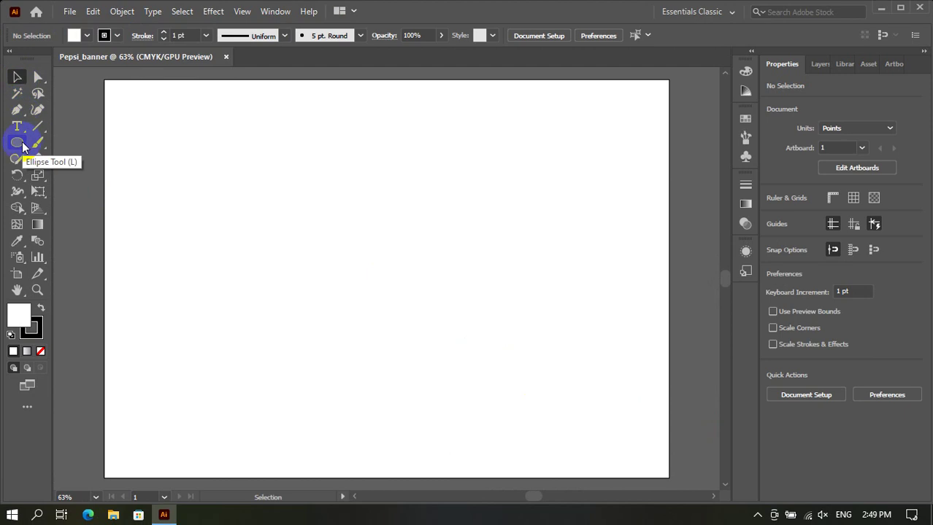
Close the accidental Run dialog and show the artboard rulers with Ctrl+R.
click(22, 144)
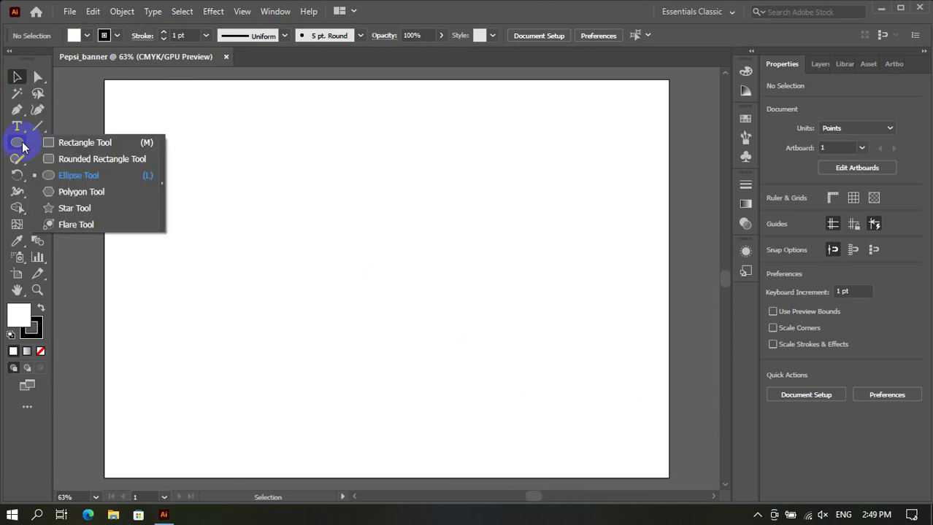
click(19, 111)
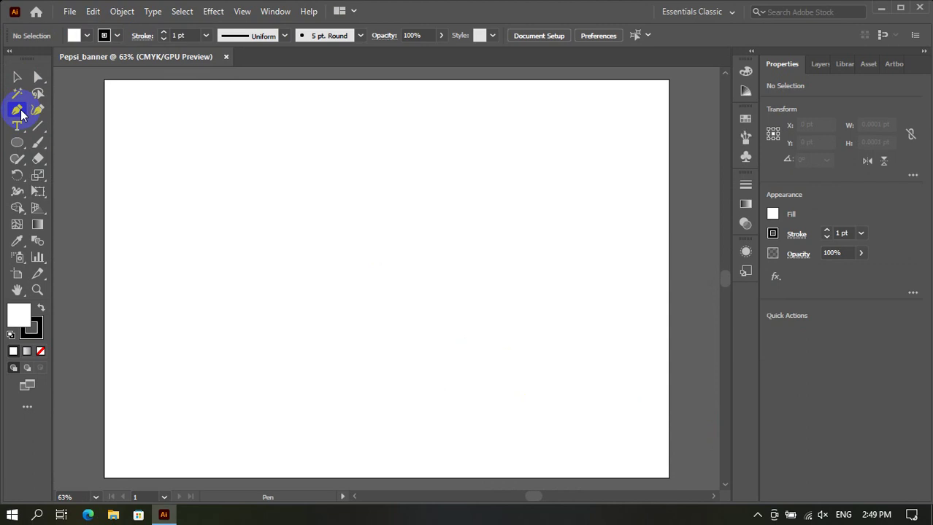
click(16, 76)
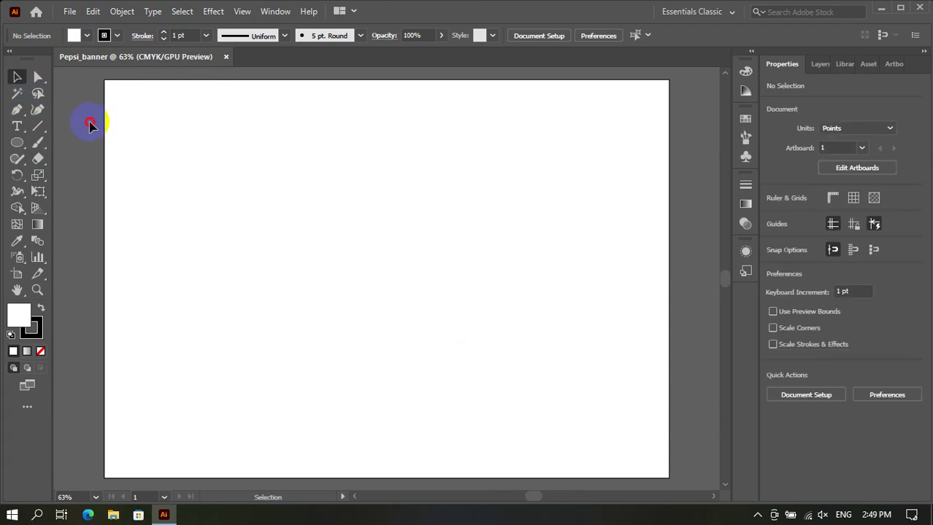
key(super+r)
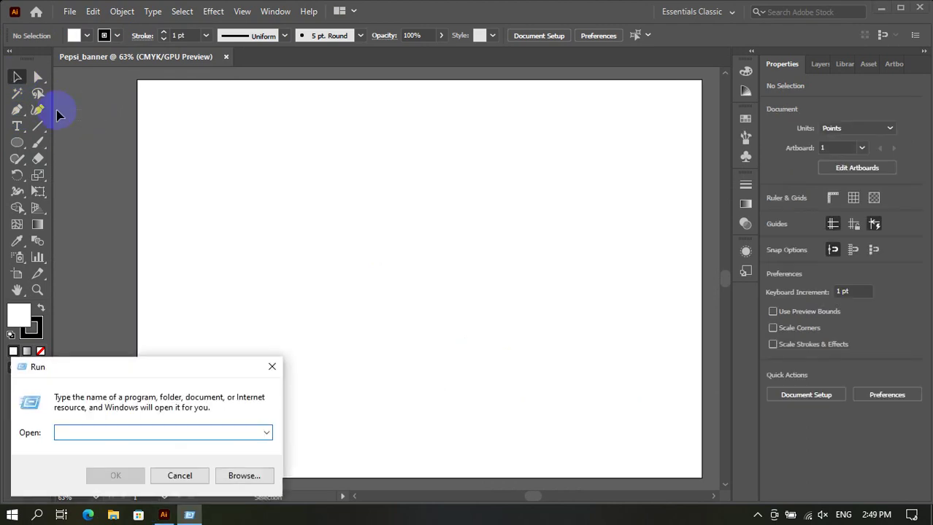
click(271, 367)
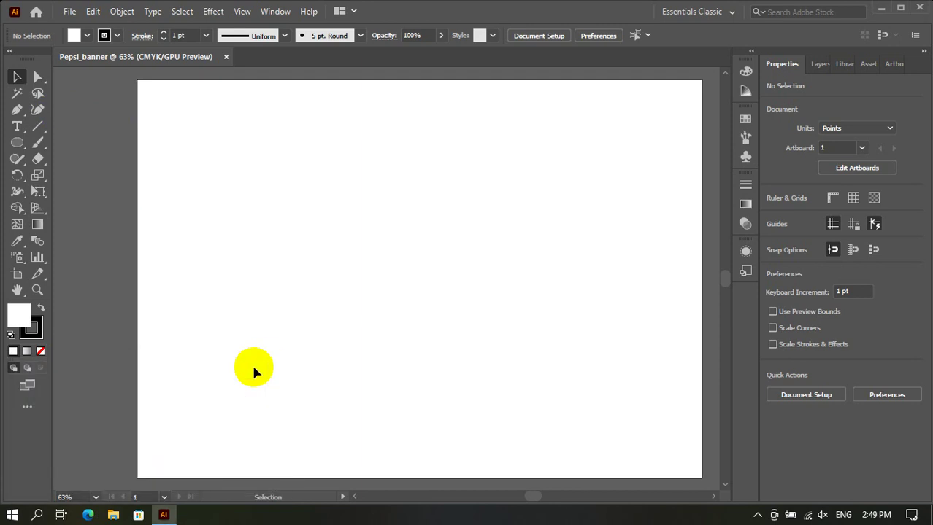
key(ctrl+r)
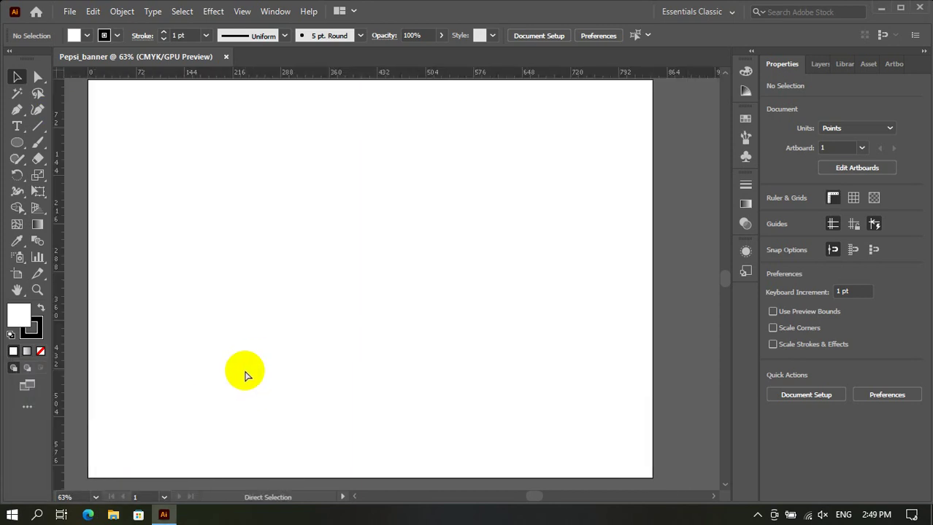
Add a vertical guide at about 144 pt and five horizontal guides across the artboard.
drag(58, 203, 191, 270)
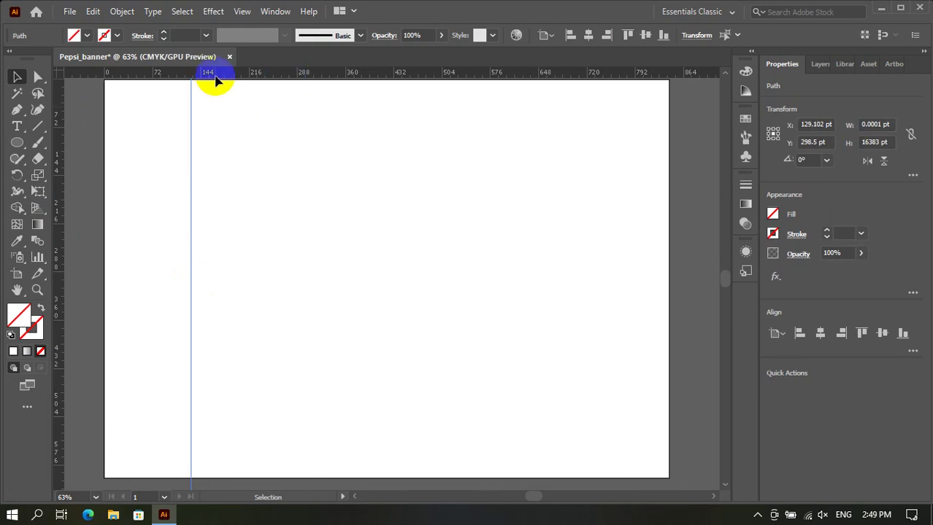
drag(215, 81, 241, 407)
drag(263, 75, 261, 190)
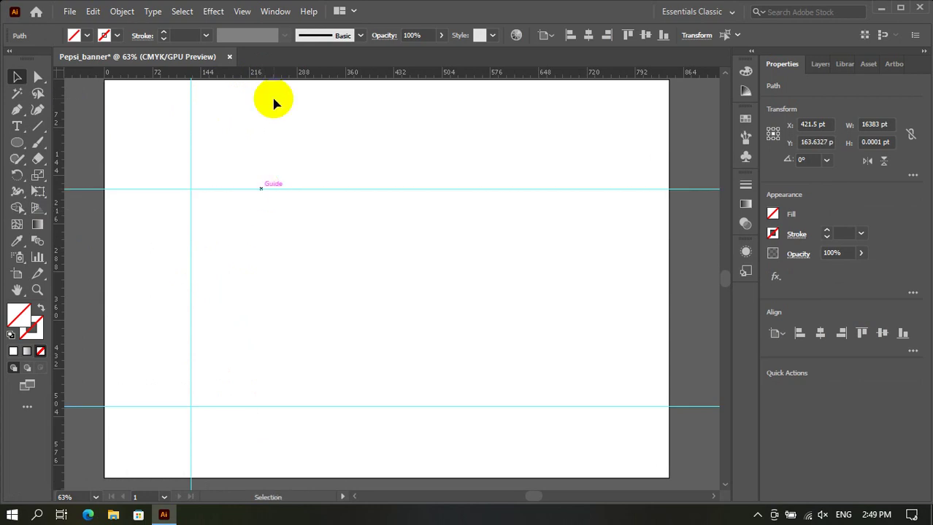
mouse_move(273, 75)
mouse_down()
mouse_move(281, 207)
mouse_move(285, 195)
mouse_move(245, 203)
mouse_up()
drag(297, 73, 305, 235)
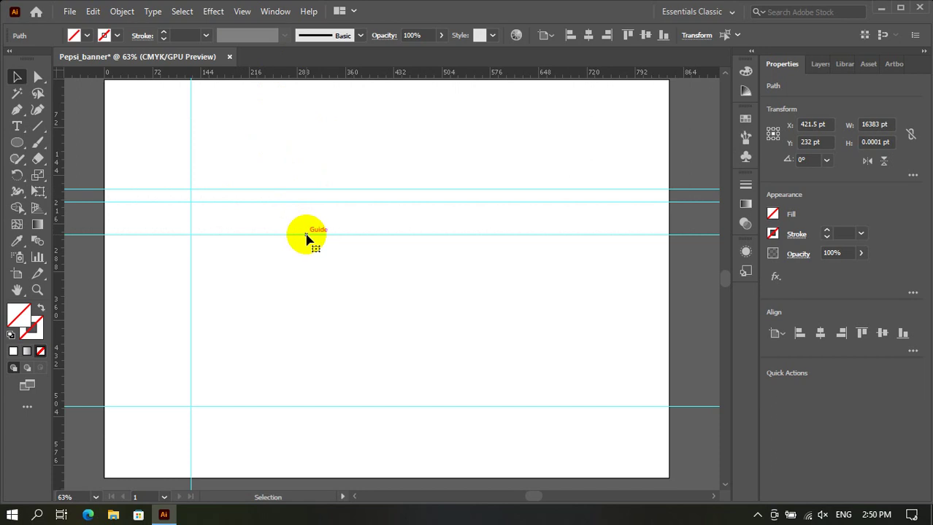
drag(294, 85, 264, 379)
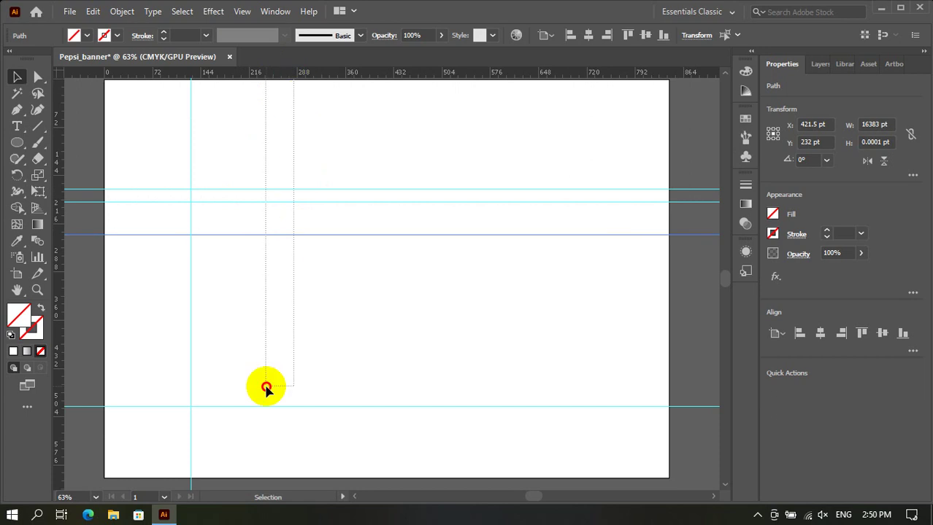
click(260, 107)
drag(260, 73, 255, 389)
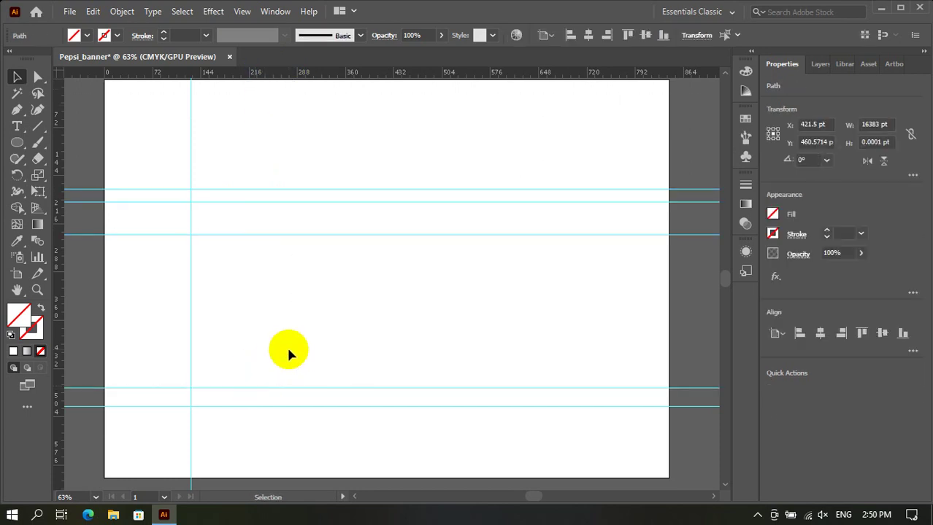
click(92, 188)
Add a second vertical guide positioned near 216 pt.
mouse_move(60, 161)
mouse_down()
mouse_move(268, 210)
mouse_move(257, 213)
mouse_up()
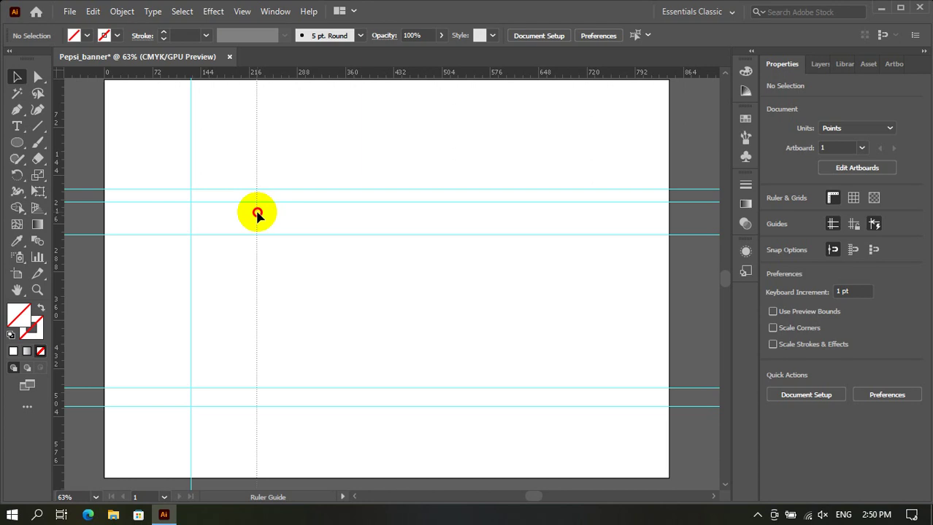
drag(257, 214, 245, 218)
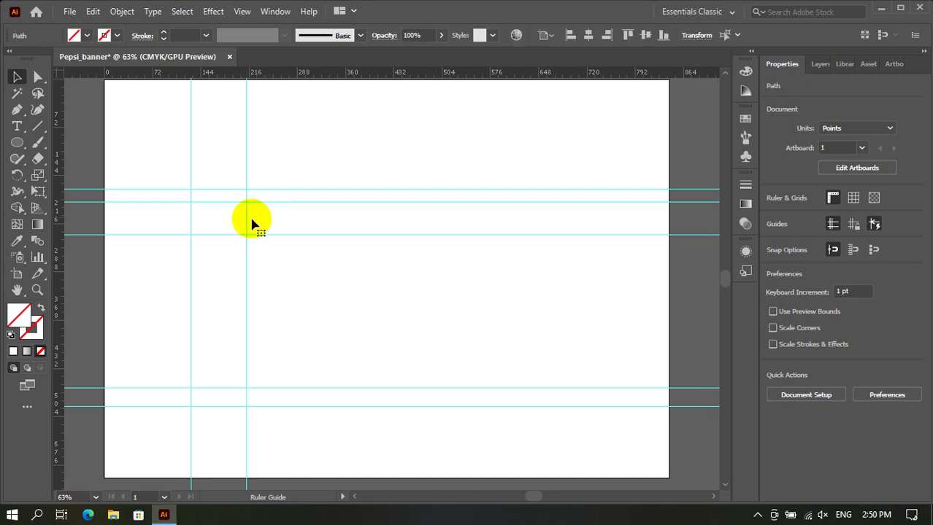
click(360, 309)
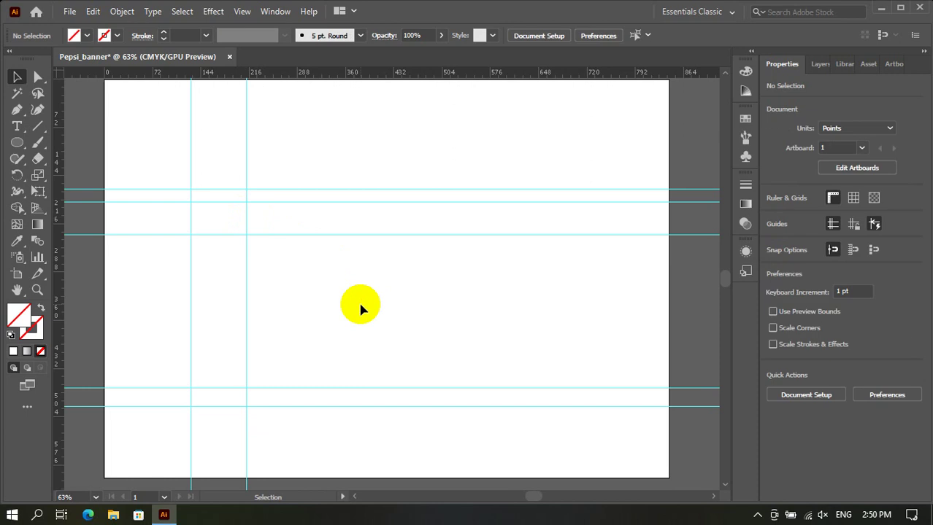
click(307, 187)
Draw a short curved bottle base between the lower guides, bending toward the left guide.
click(16, 109)
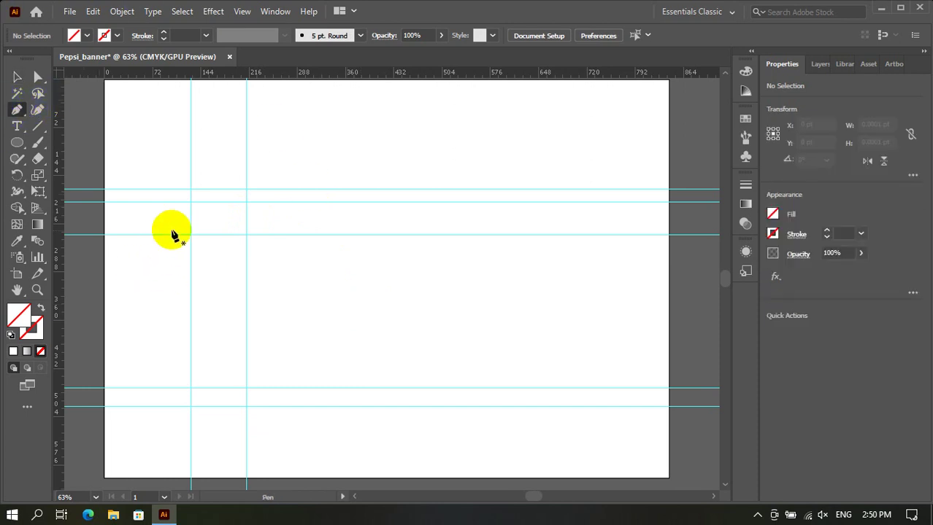
click(247, 406)
drag(192, 391, 158, 368)
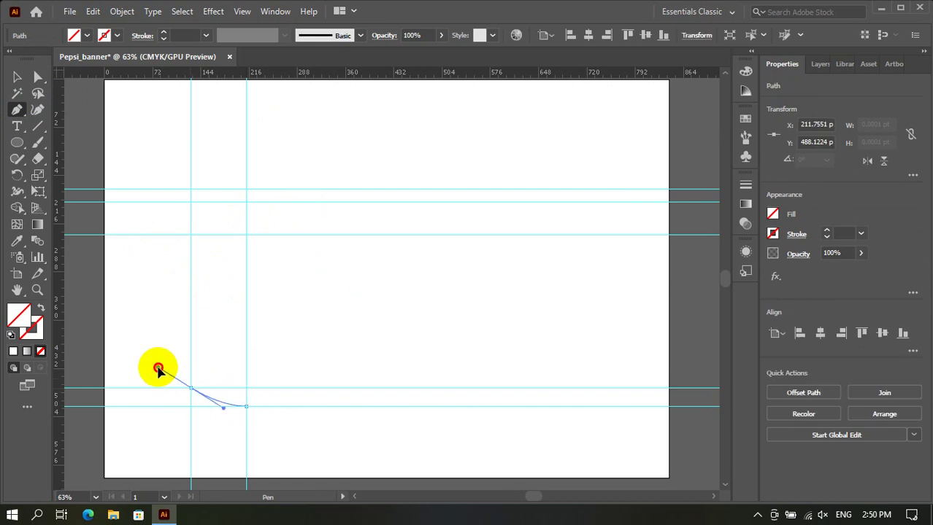
drag(159, 370, 177, 366)
click(192, 389)
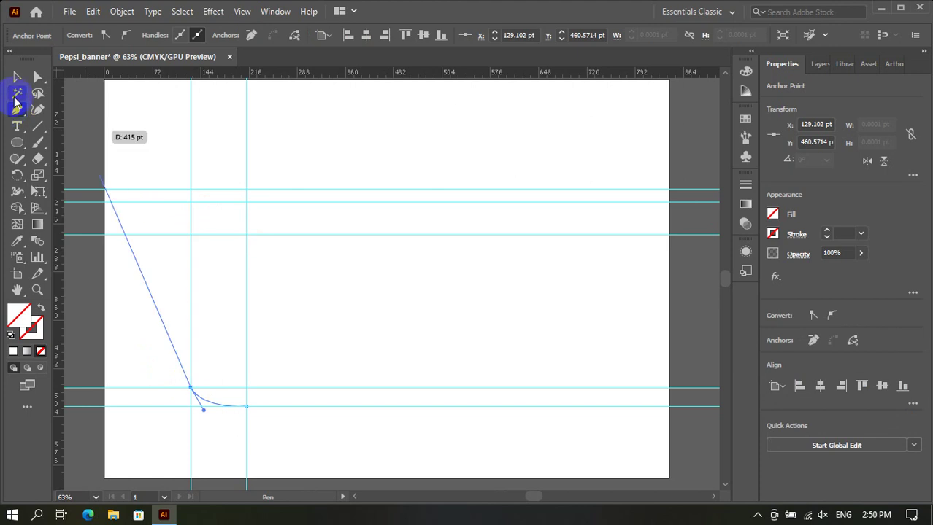
Add a third vertical guide at about 150 pt.
click(16, 78)
drag(190, 146, 211, 152)
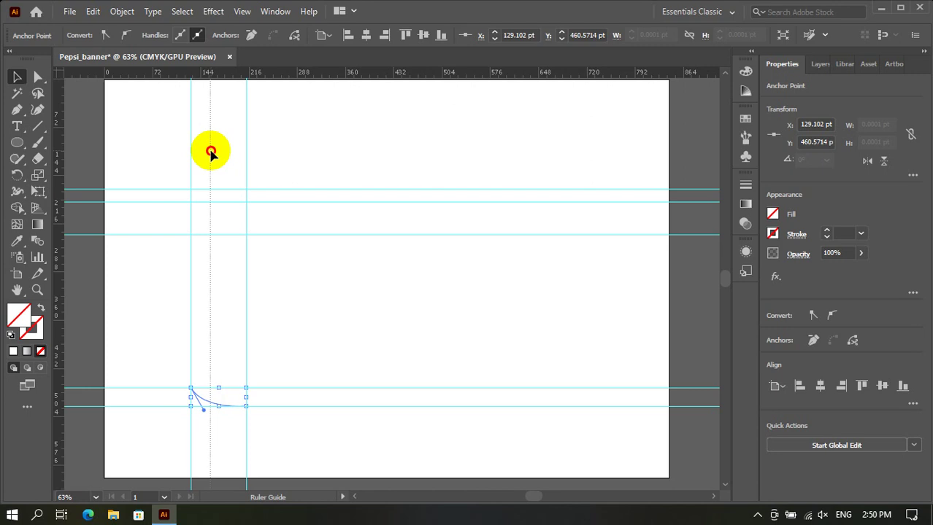
drag(210, 151, 205, 151)
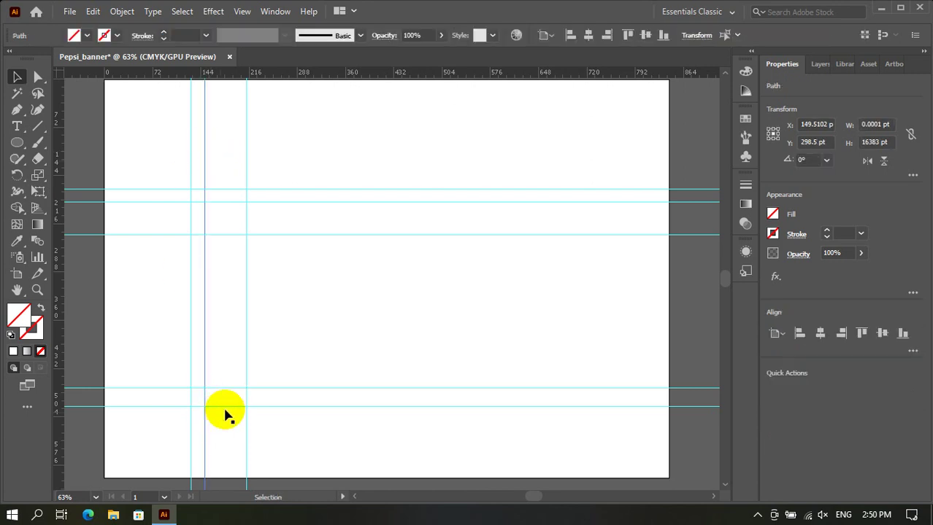
Give the base curve a black 3 pt stroke.
click(195, 394)
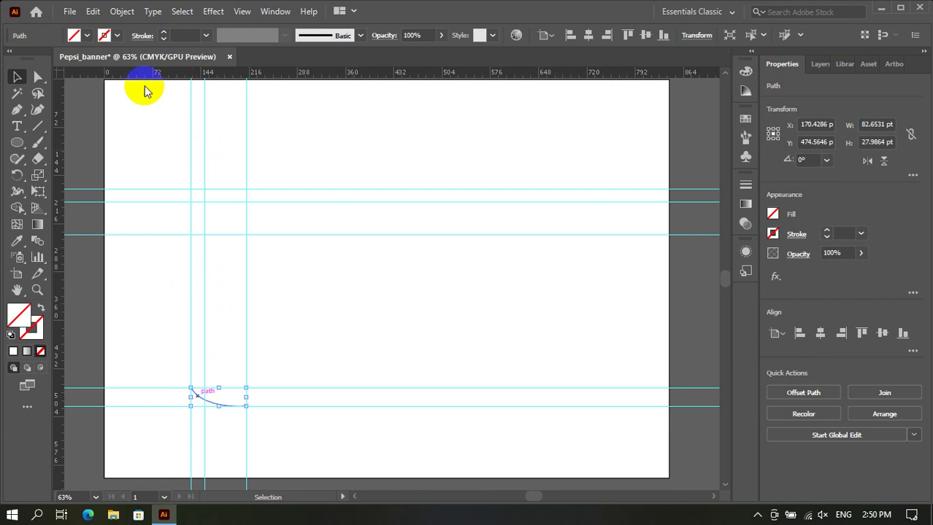
click(120, 37)
click(164, 33)
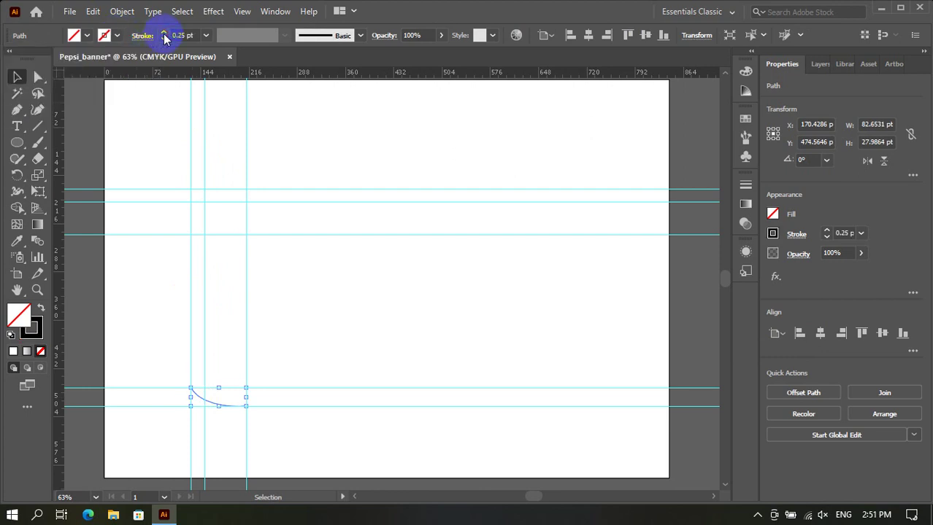
click(164, 33)
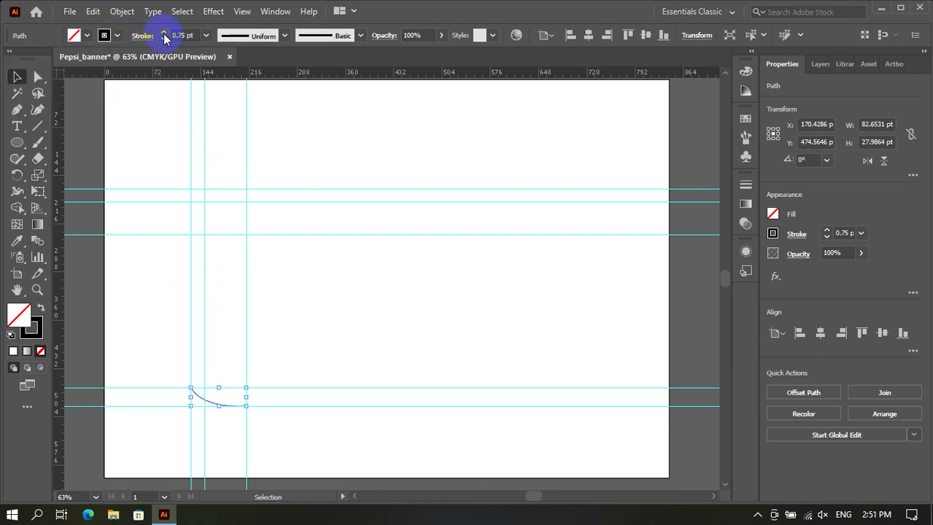
Extend the path straight up the left guide, then curve it inward into the shoulder.
click(17, 109)
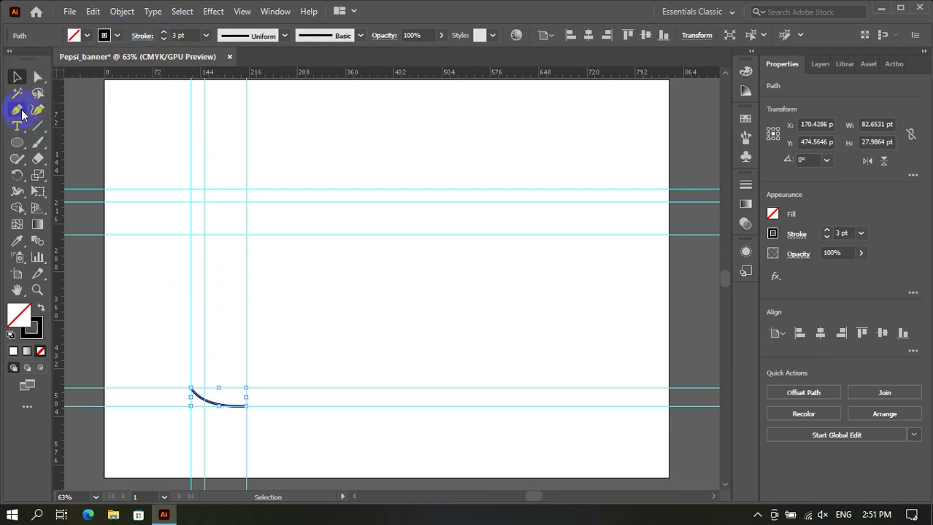
click(190, 389)
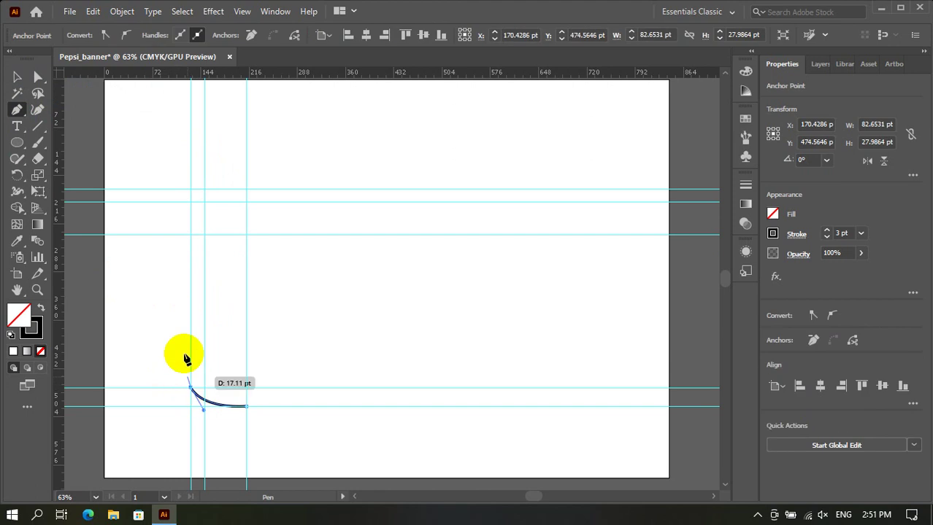
click(191, 235)
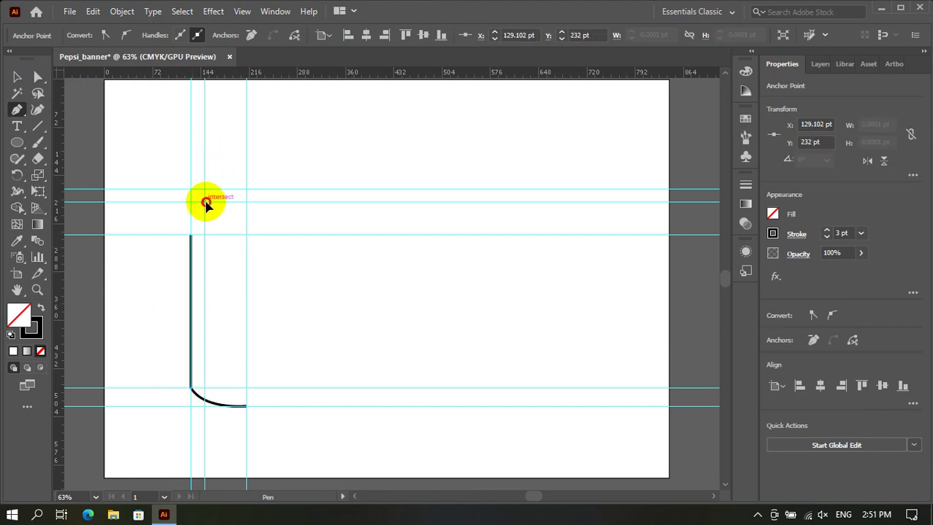
drag(205, 201, 216, 190)
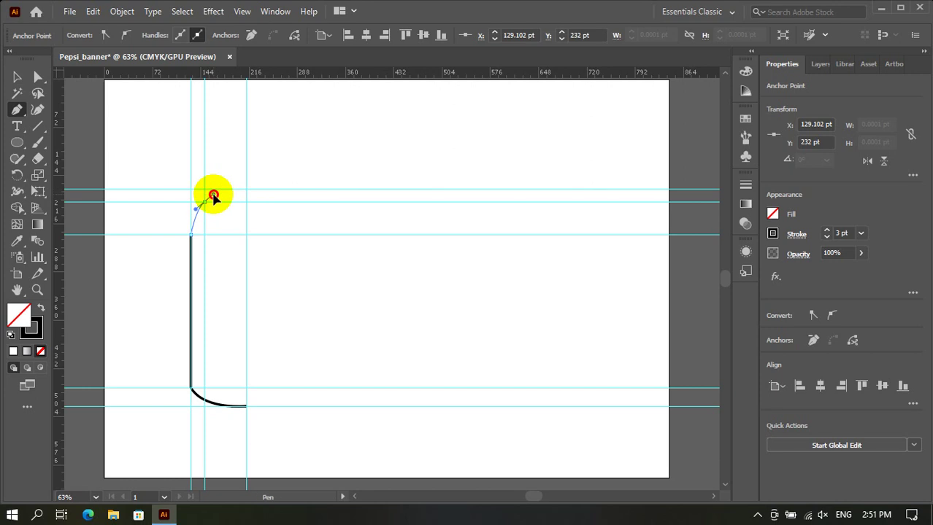
key(ctrl+1)
mouse_move(213, 192)
mouse_down()
mouse_move(233, 194)
mouse_move(224, 171)
mouse_move(191, 177)
mouse_up()
key(super)
key(super)
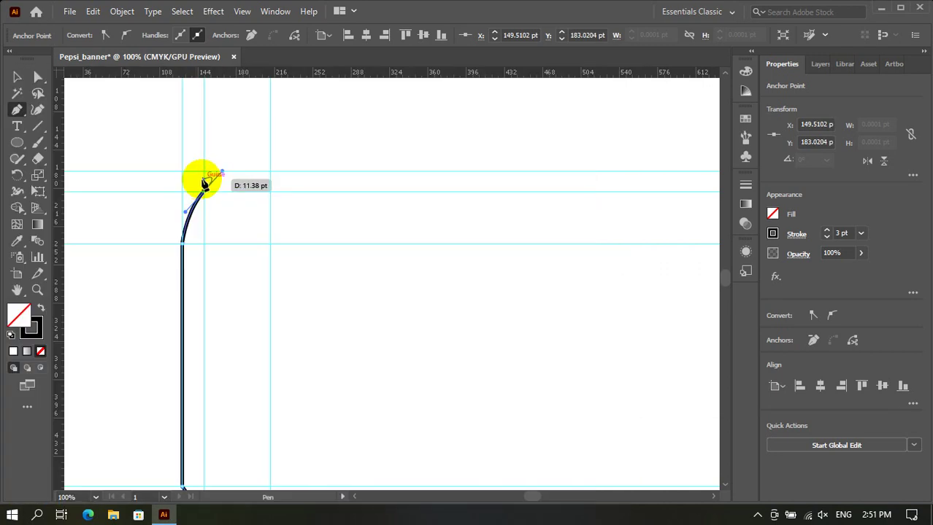
Adjust the shoulder curve's end anchor and curve handle, undoing trial neck segments.
key(ctrl+equal)
key(ctrl+equal)
mouse_move(208, 245)
mouse_down()
mouse_move(208, 191)
mouse_move(212, 265)
mouse_up()
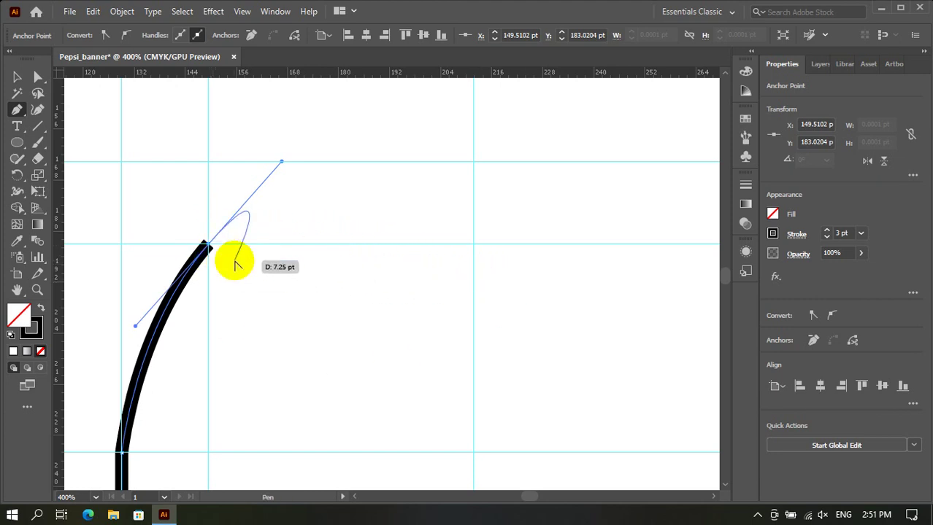
click(209, 246)
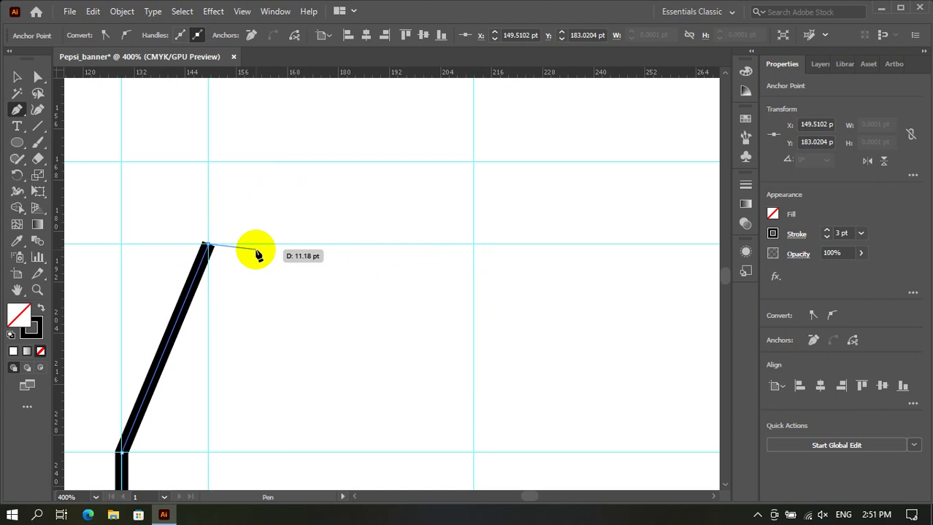
key(ctrl+z)
click(208, 246)
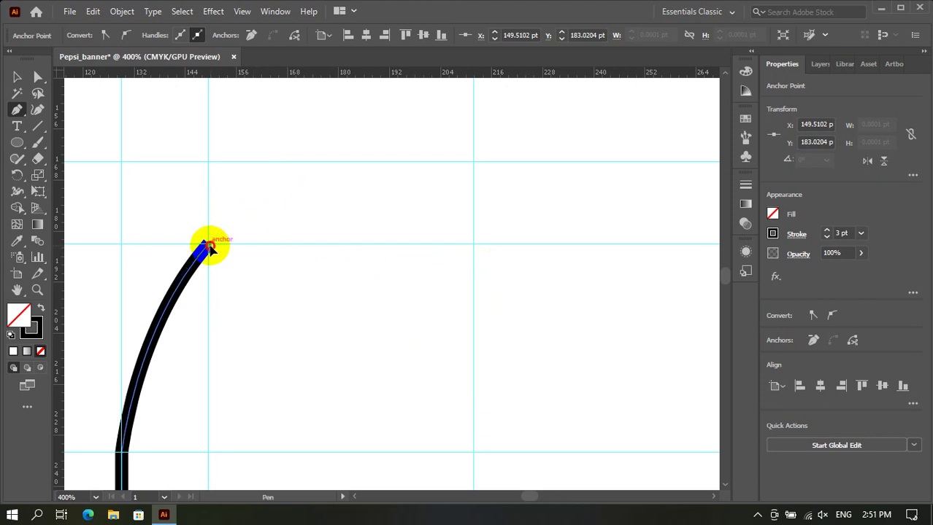
drag(209, 246, 282, 162)
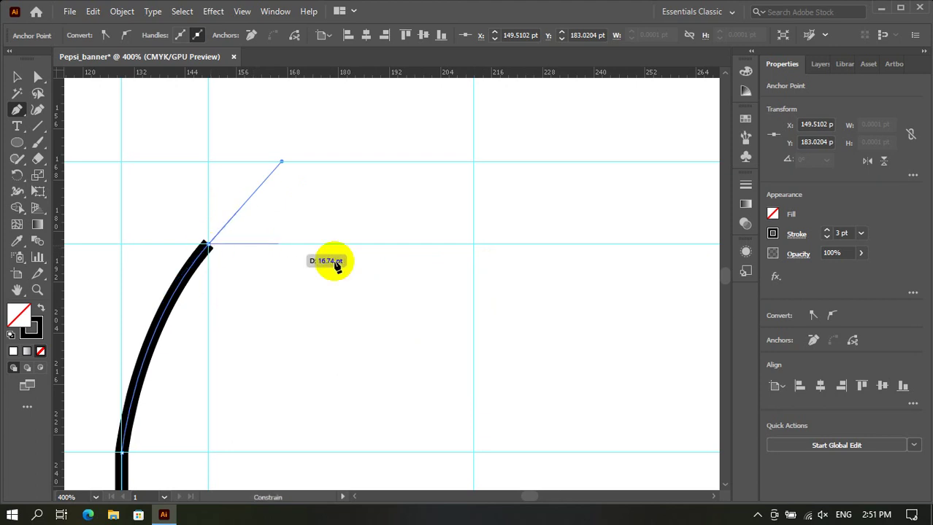
click(209, 191)
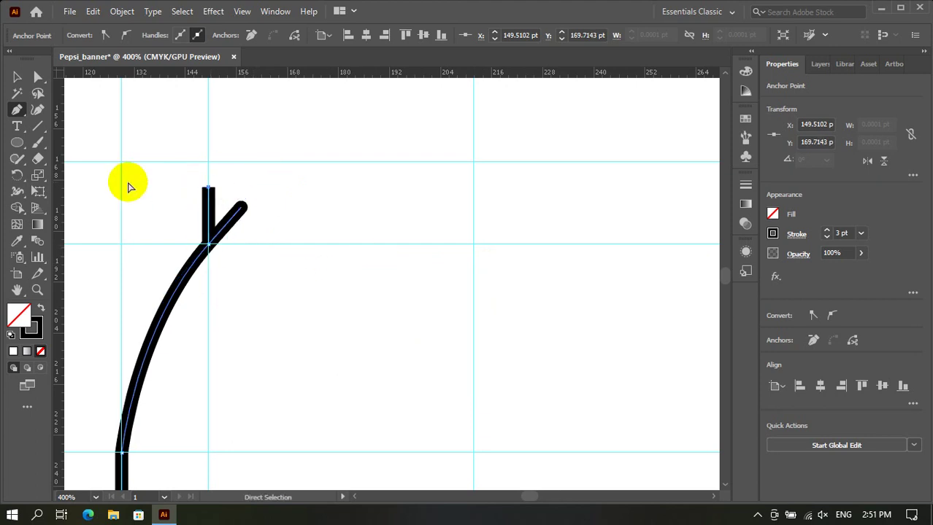
key(ctrl+z)
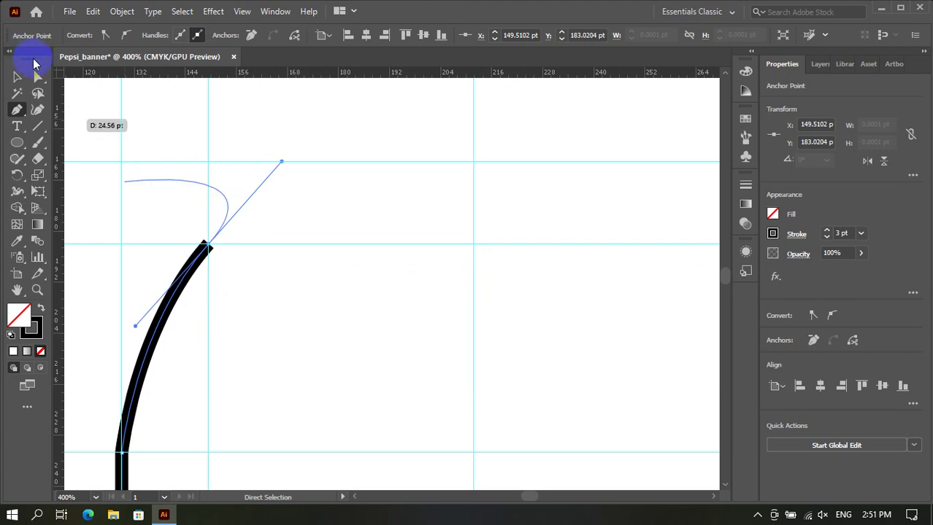
click(16, 76)
click(135, 140)
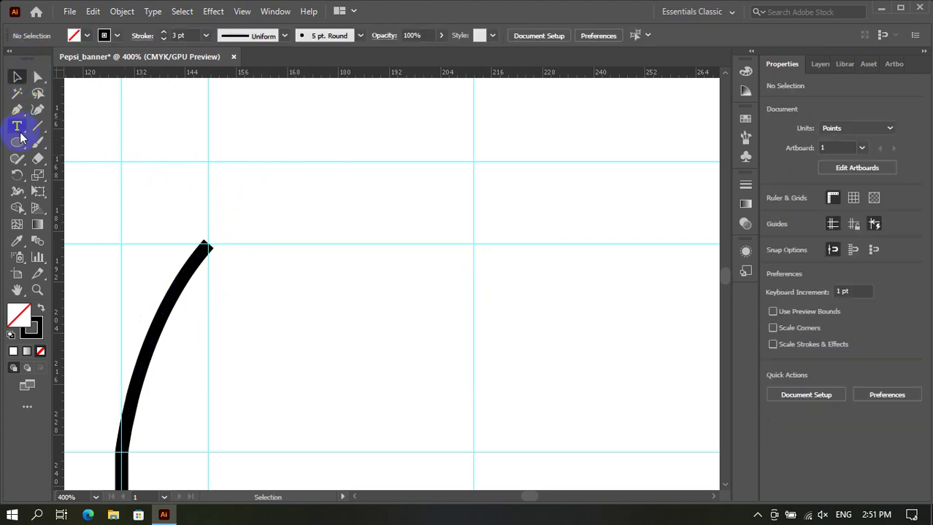
Continue the outline with a straight neck, slanted lip and flat top edge to about 211.8 pt.
click(206, 248)
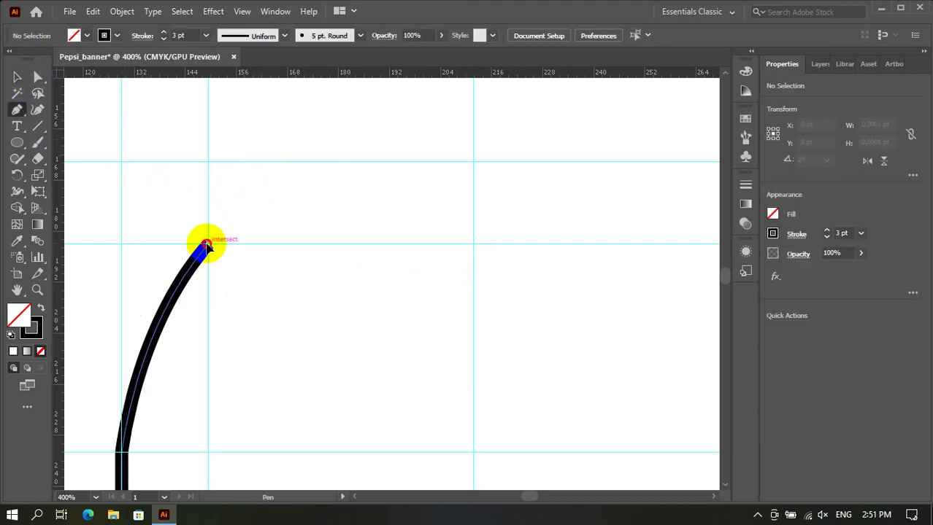
scroll(137, 188, left, 2)
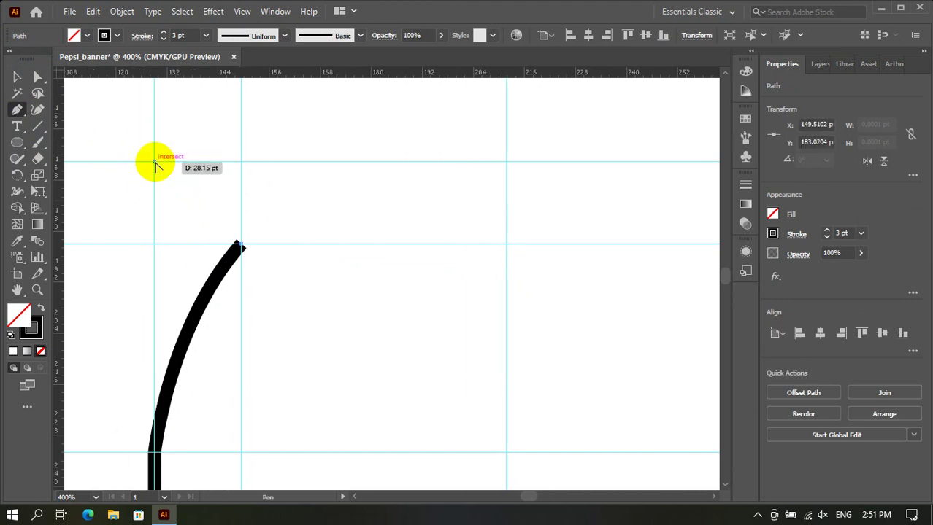
scroll(155, 171, down, 3)
scroll(153, 212, down, 2)
scroll(155, 211, up, 5)
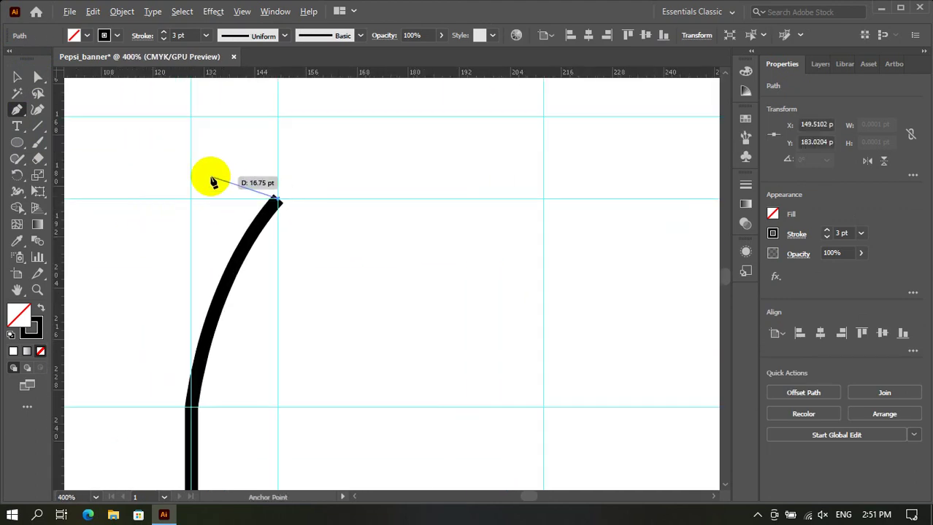
click(278, 151)
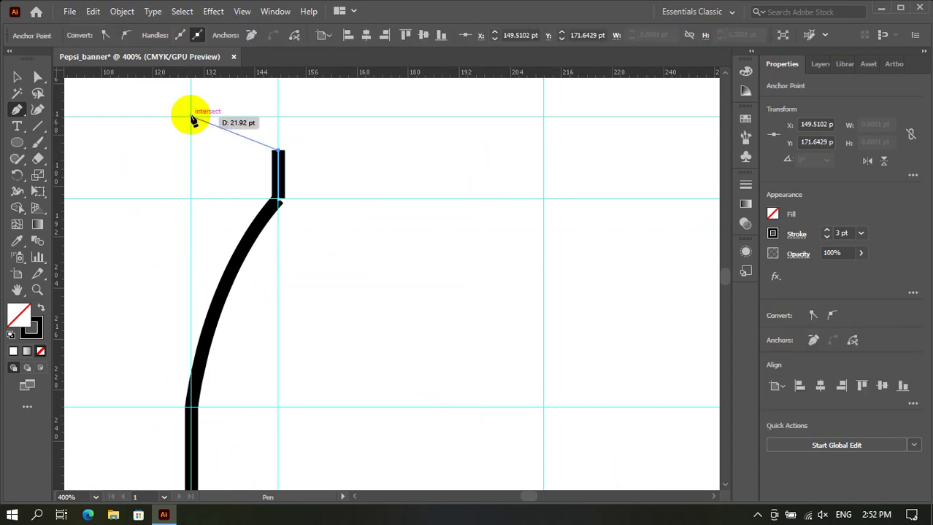
click(192, 118)
scroll(214, 129, down, 2)
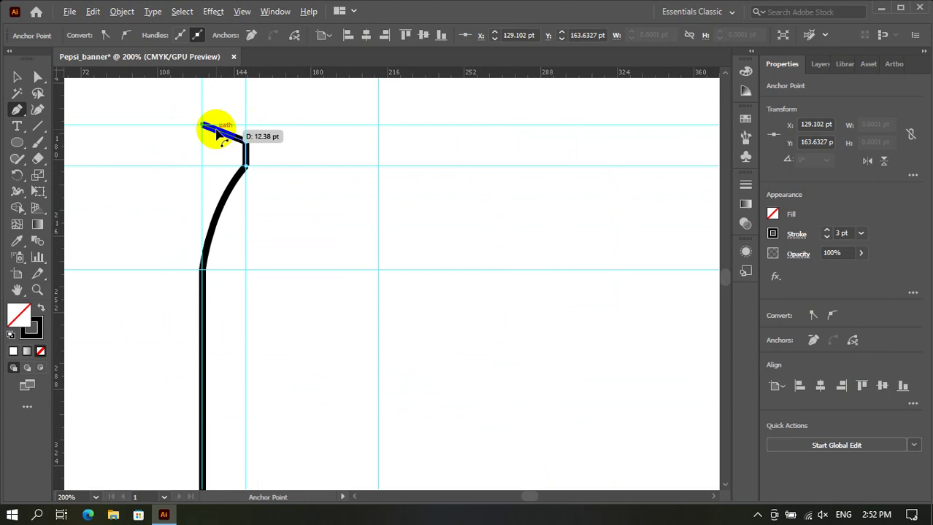
click(377, 124)
scroll(310, 146, down, 4)
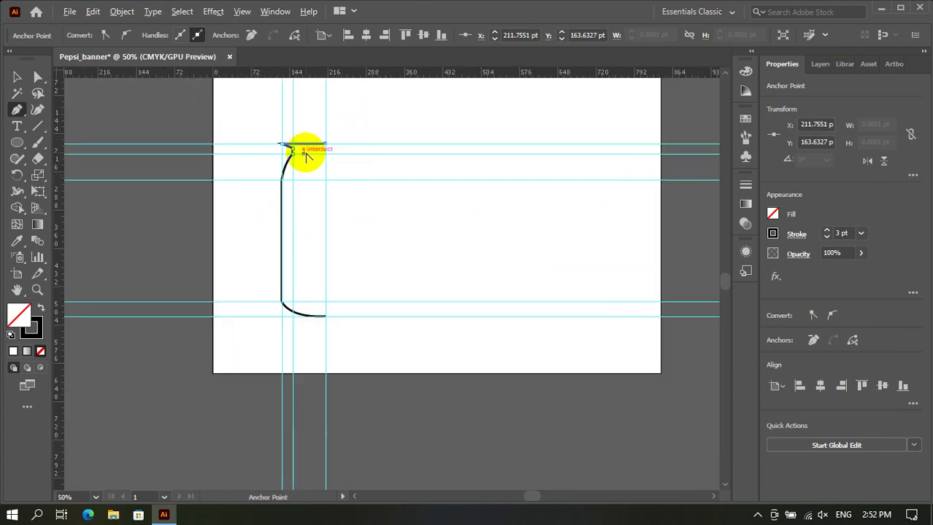
scroll(305, 153, up, 2)
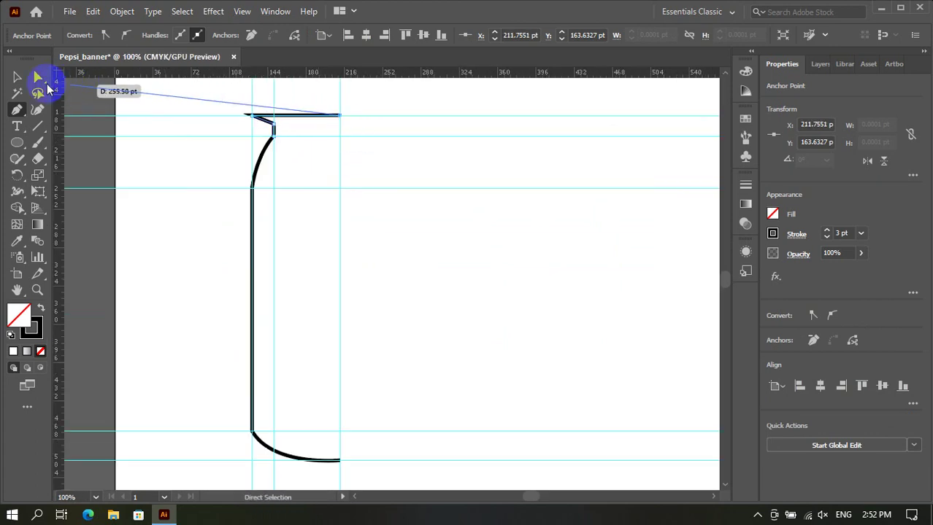
click(17, 78)
click(204, 117)
scroll(256, 93, up, 3)
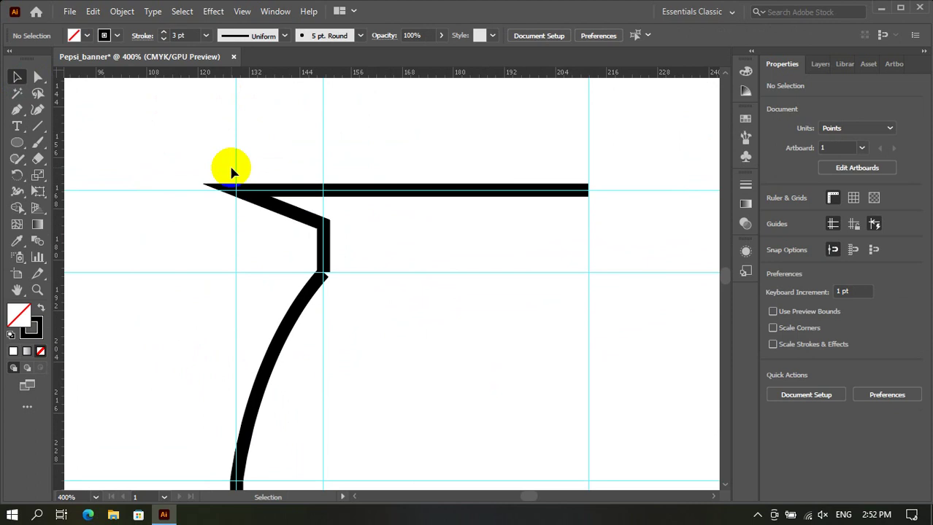
scroll(358, 299, up, 2)
scroll(263, 257, down, 4)
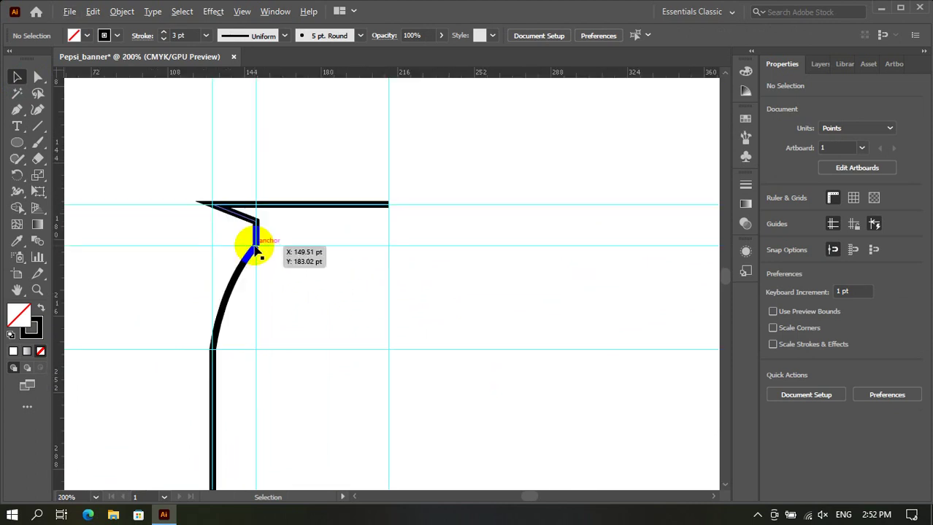
scroll(322, 173, down, 3)
scroll(375, 417, down, 1)
Delete all the horizontal and vertical guides.
drag(417, 162, 430, 115)
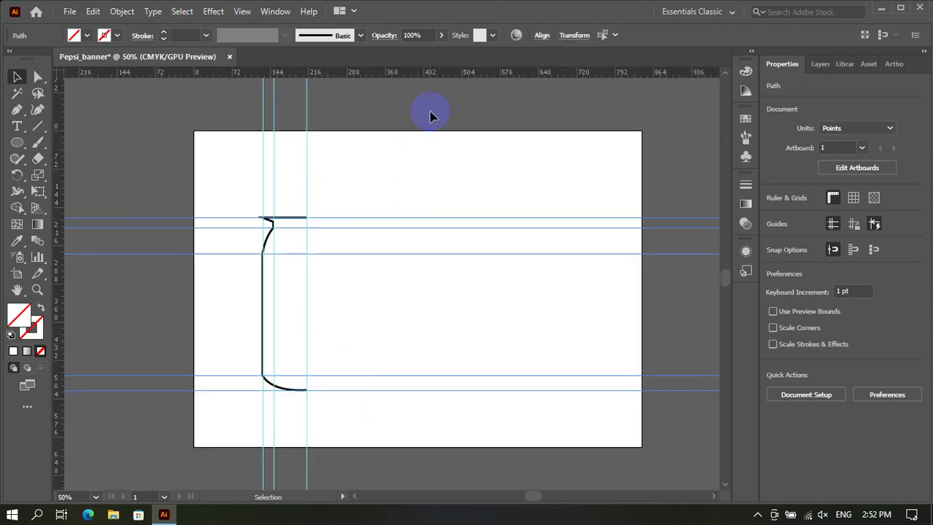
key(Delete)
drag(127, 96, 52, 94)
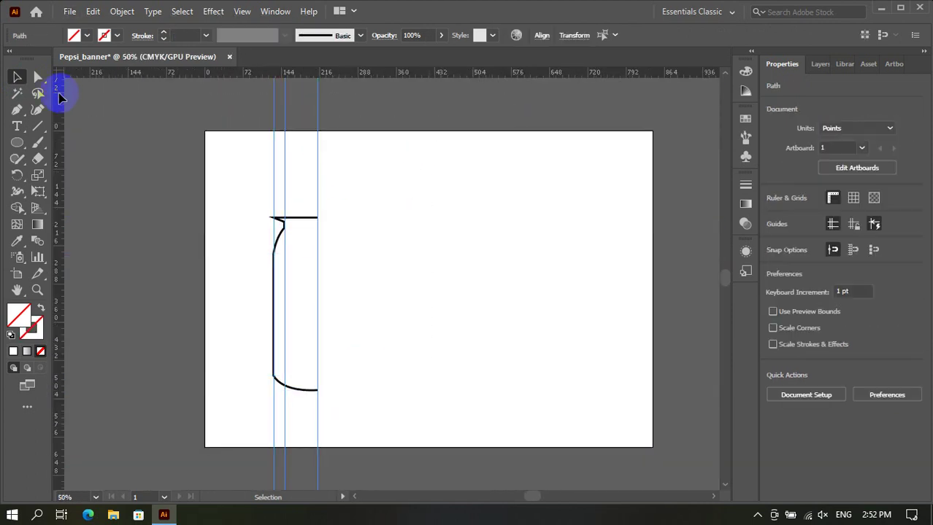
key(Delete)
scroll(269, 194, up, 1)
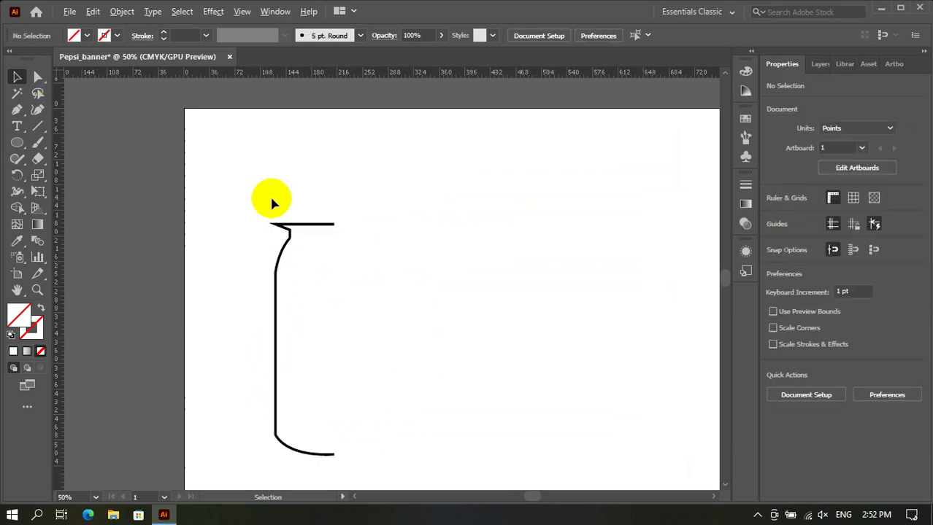
scroll(311, 279, up, 4)
scroll(306, 383, up, 2)
scroll(362, 293, up, 1)
Join the bottle outline pieces into one path (about 82.65 x 324.93 pt) and select it.
click(247, 396)
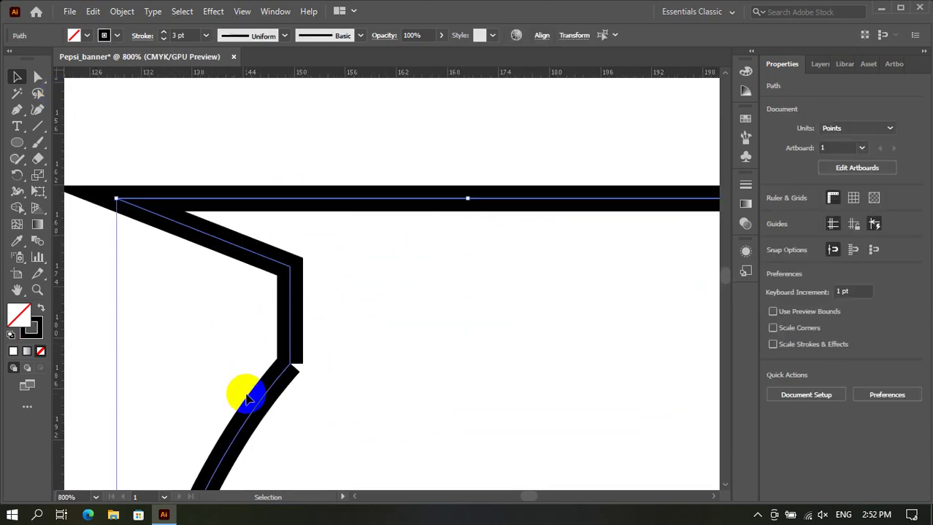
right_click(278, 384)
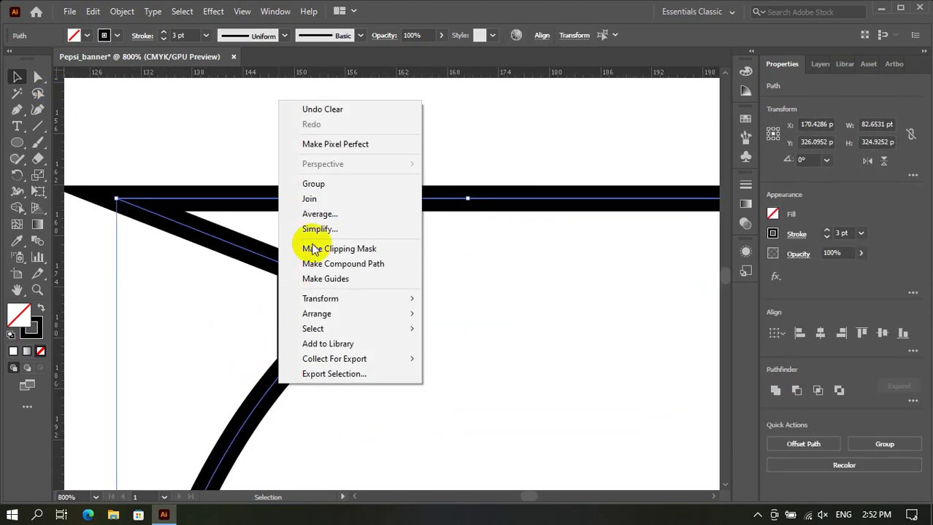
click(319, 199)
click(364, 333)
scroll(322, 333, down, 1)
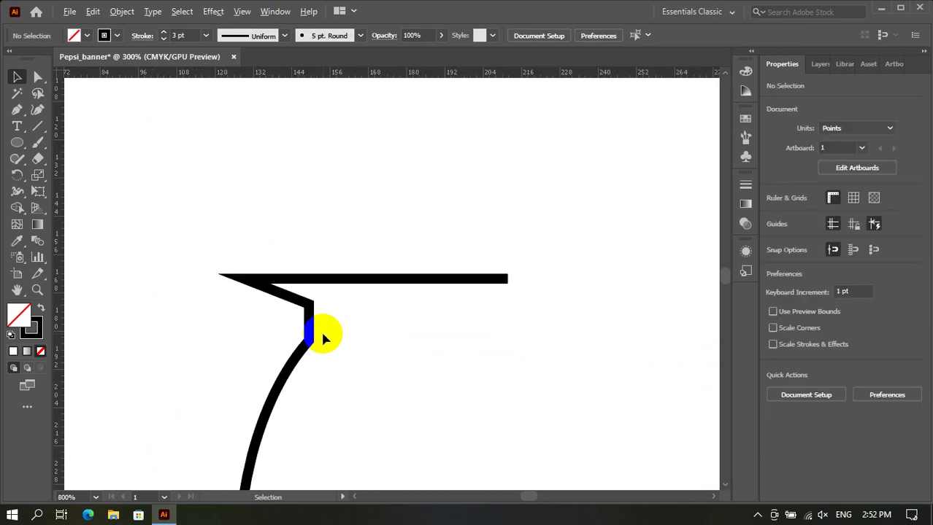
scroll(280, 321, up, 1)
scroll(228, 139, down, 2)
scroll(223, 182, down, 2)
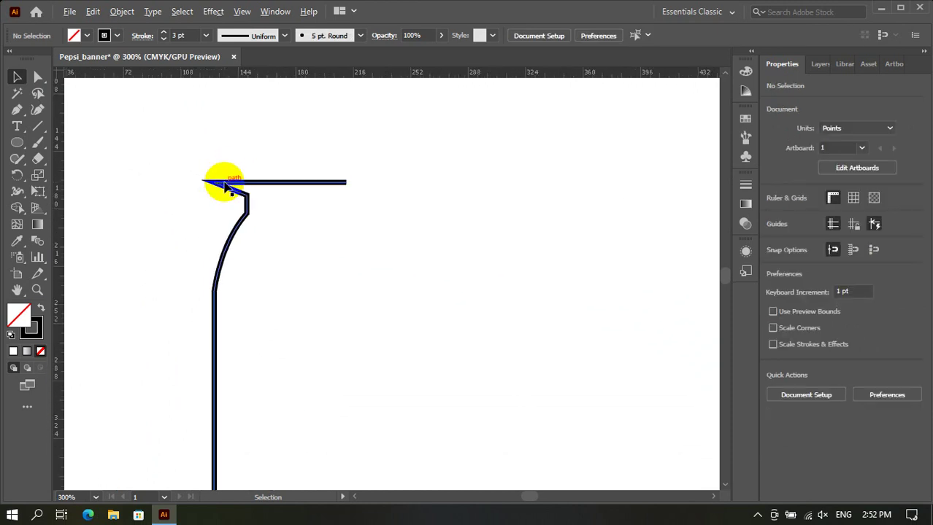
scroll(227, 168, down, 2)
scroll(231, 190, down, 1)
scroll(239, 297, up, 1)
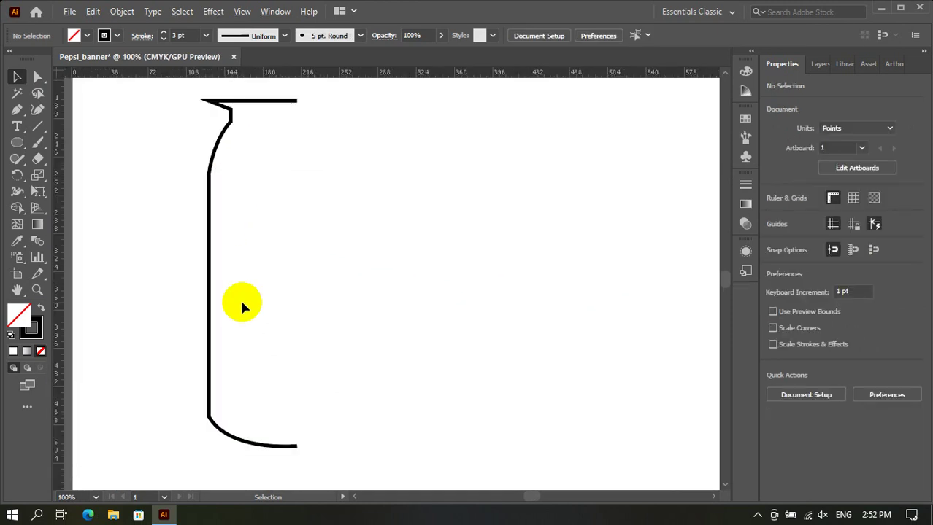
scroll(239, 298, down, 1)
click(252, 157)
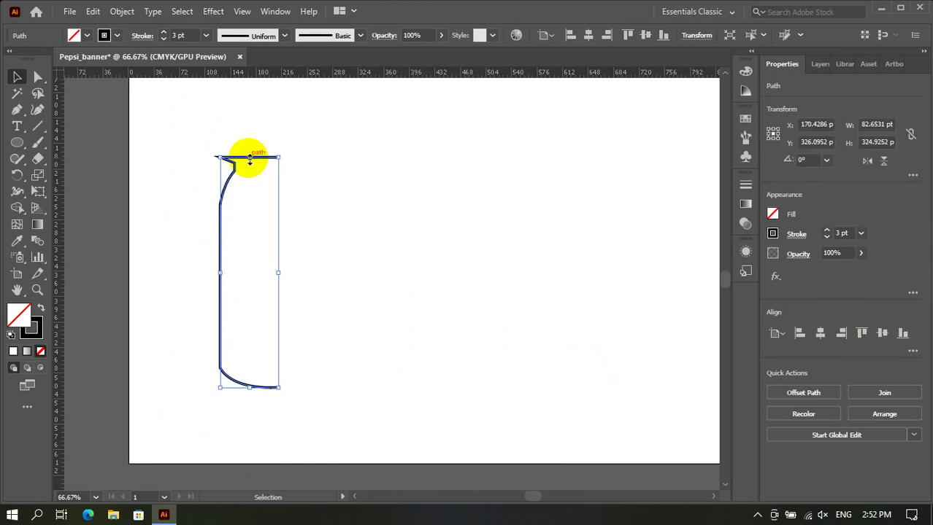
Create a reflected copy of the half-outline and nudge it right to form the other side.
right_click(244, 161)
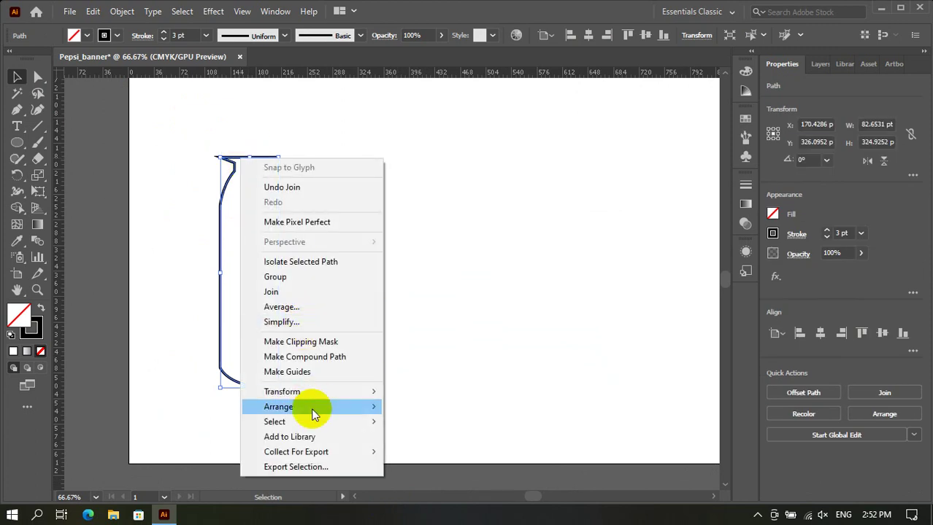
mouse_move(281, 391)
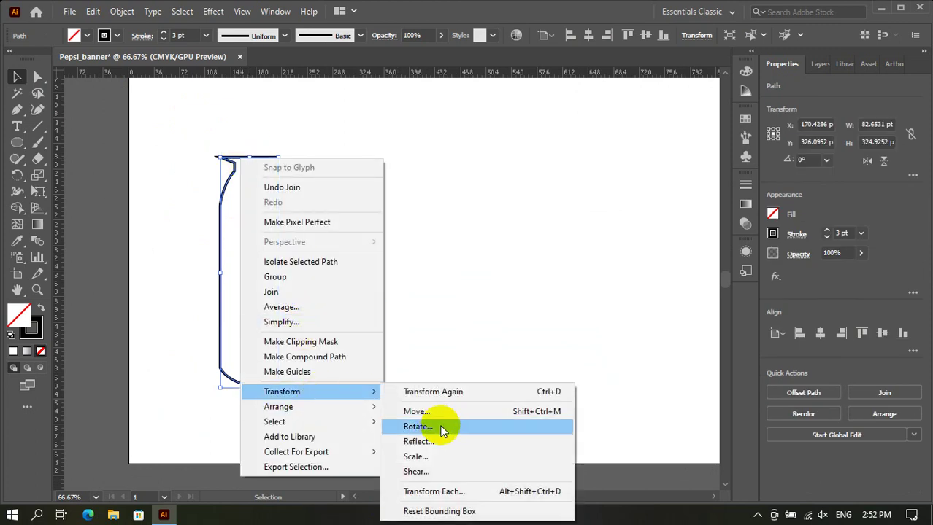
click(442, 442)
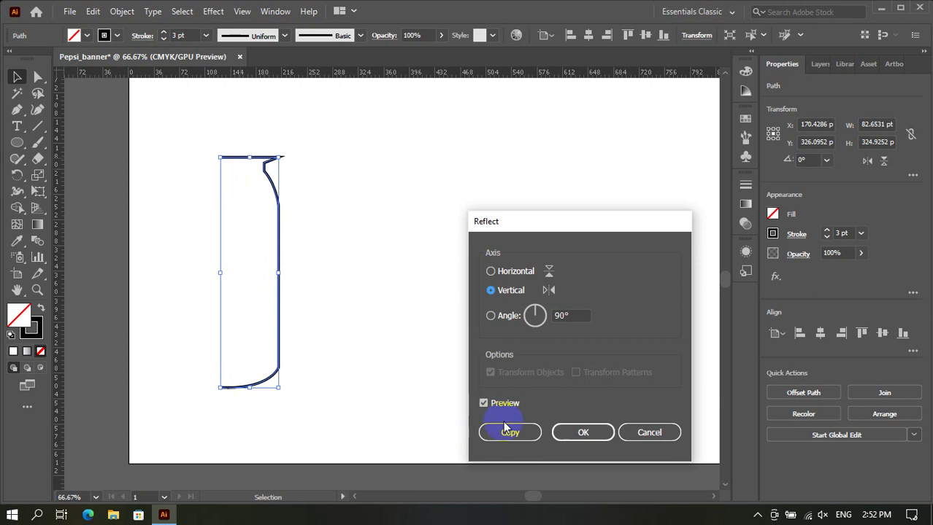
click(510, 432)
scroll(249, 389, up, 1)
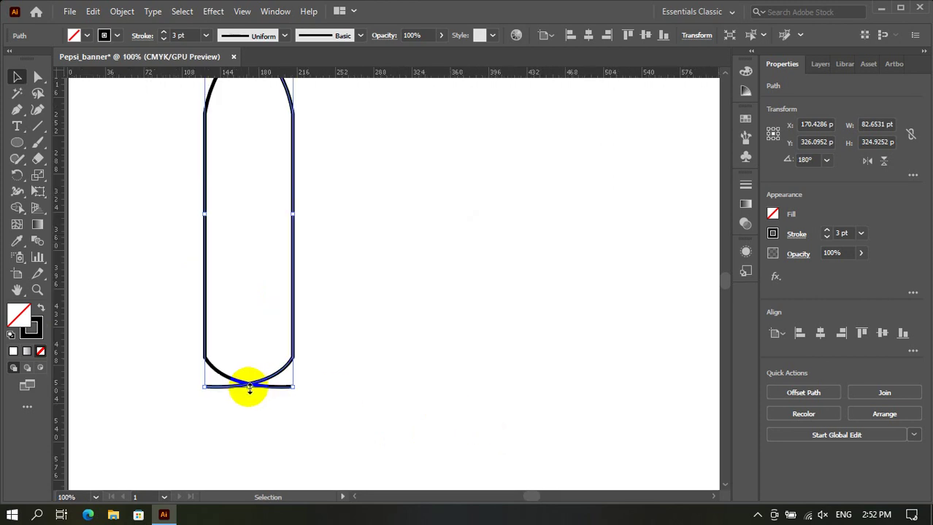
key(Right)
key(Right)
key(Right)
key(Right)
key(Right)
key(Right)
key(Right)
key(Right)
key(Right)
key(Right)
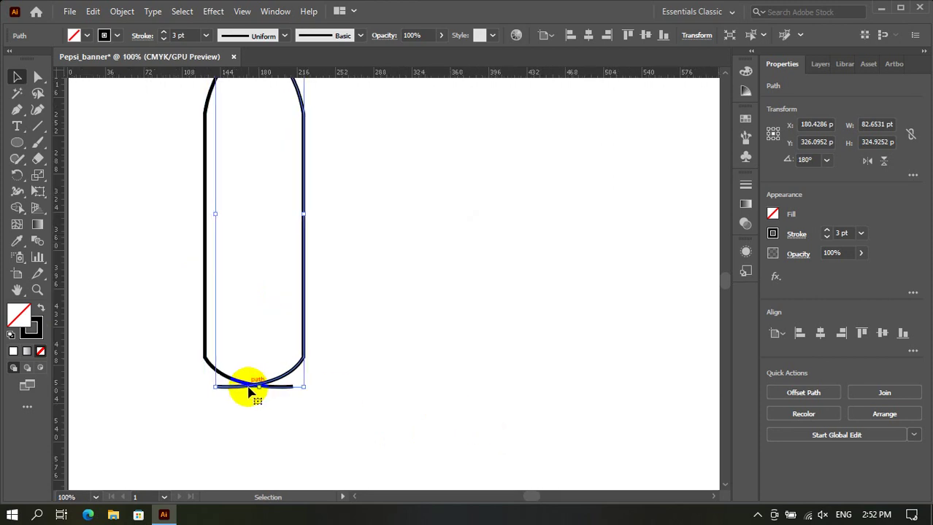
key(Right)
key(Right)
key(Right)
key(Right)
key(Right)
key(Right)
key(Right)
key(Right)
key(Right)
scroll(231, 391, up, 1)
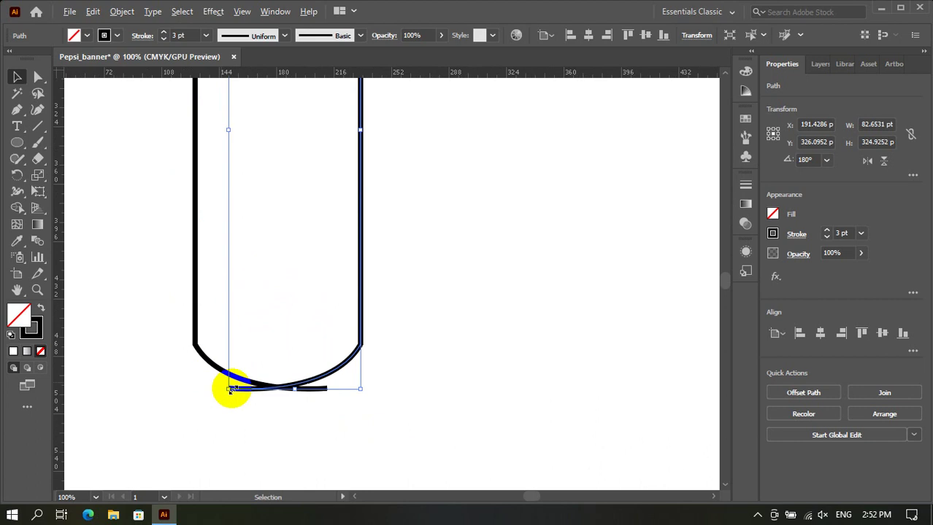
scroll(231, 390, up, 5)
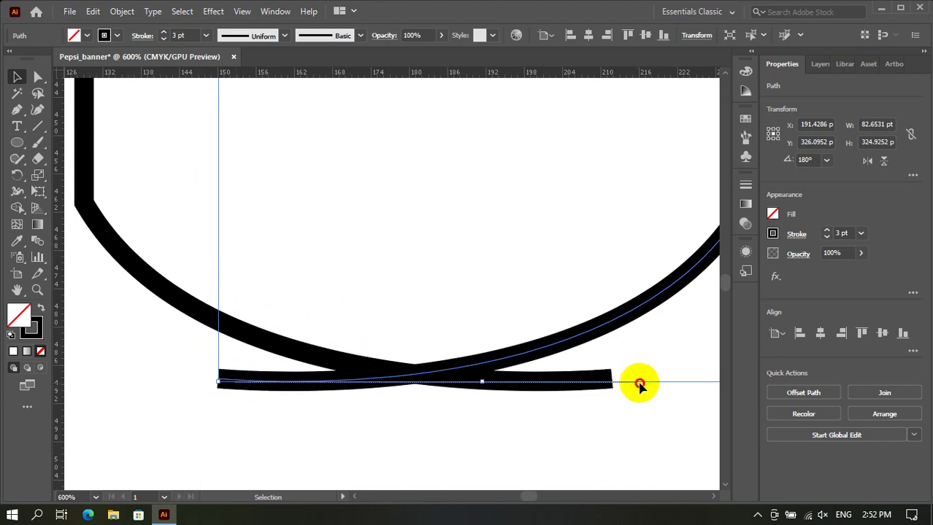
click(461, 401)
Move the base line's loose end 65.25 pt right to connect it to the bottom curve.
click(214, 381)
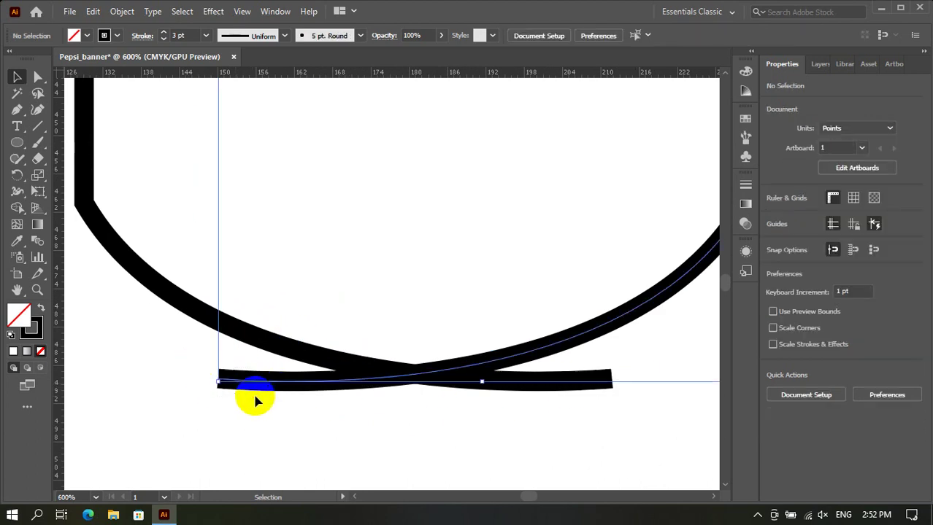
mouse_move(217, 381)
mouse_down()
mouse_move(655, 382)
mouse_move(620, 381)
mouse_up()
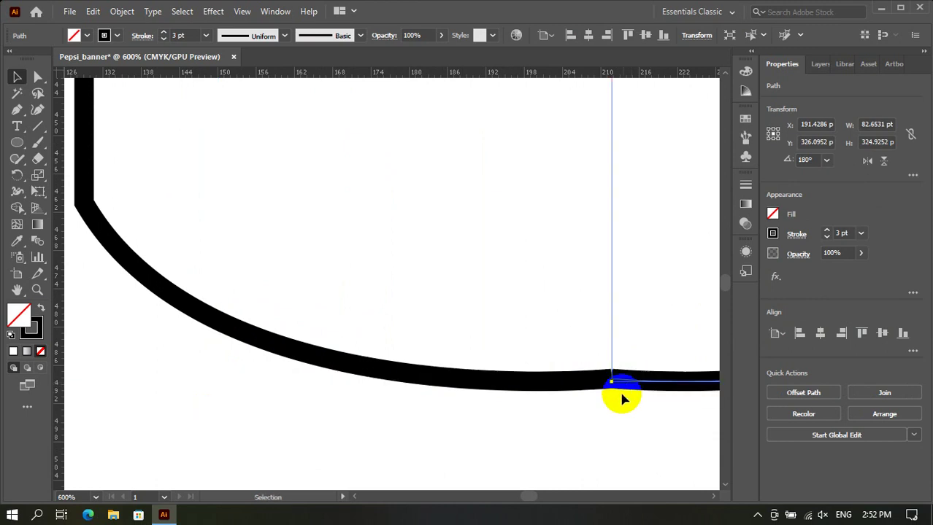
click(442, 403)
key(ctrl+0)
scroll(275, 384, down, 6)
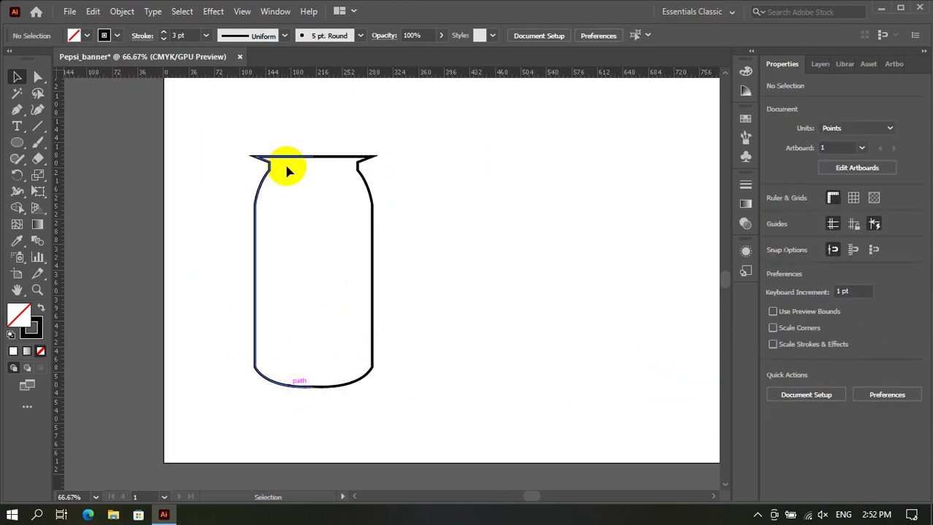
Join the open ends of the bottle outline into a single path.
scroll(284, 162, up, 2)
scroll(281, 143, down, 2)
drag(216, 129, 421, 438)
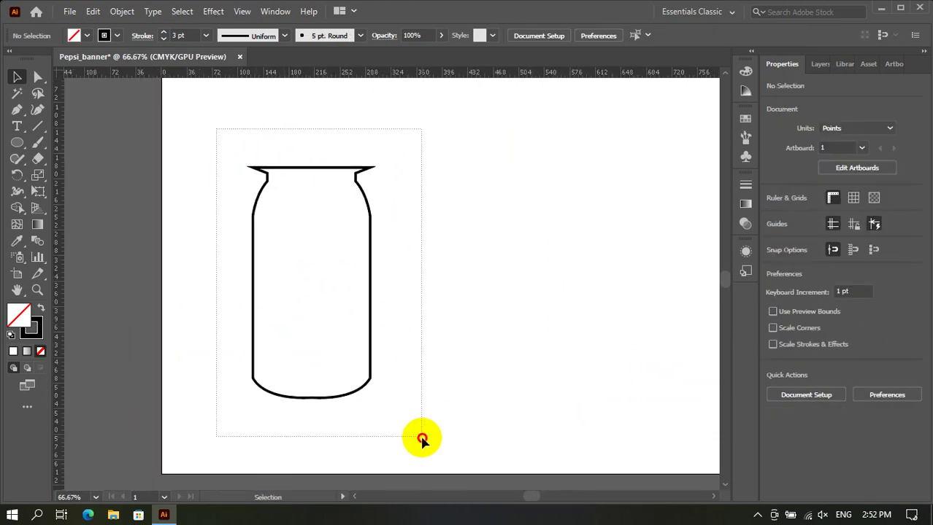
drag(270, 177, 268, 175)
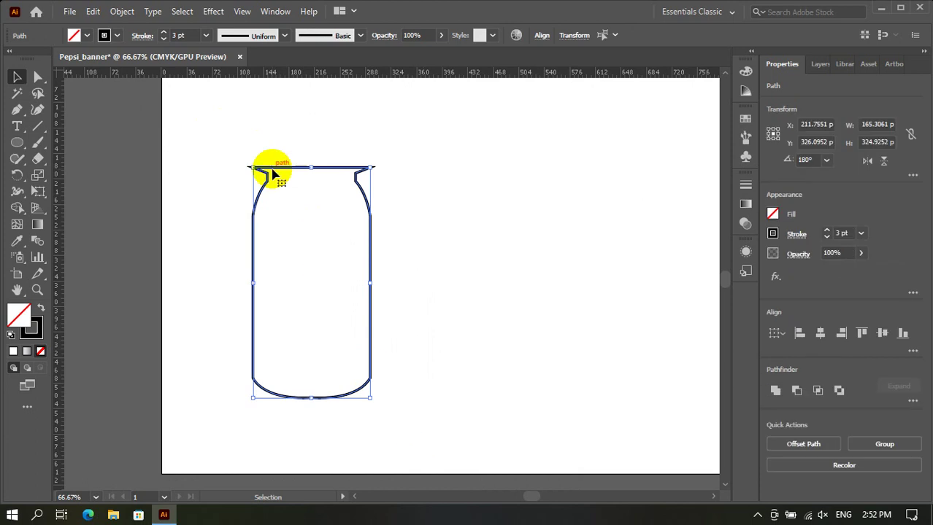
right_click(274, 174)
click(303, 268)
click(320, 215)
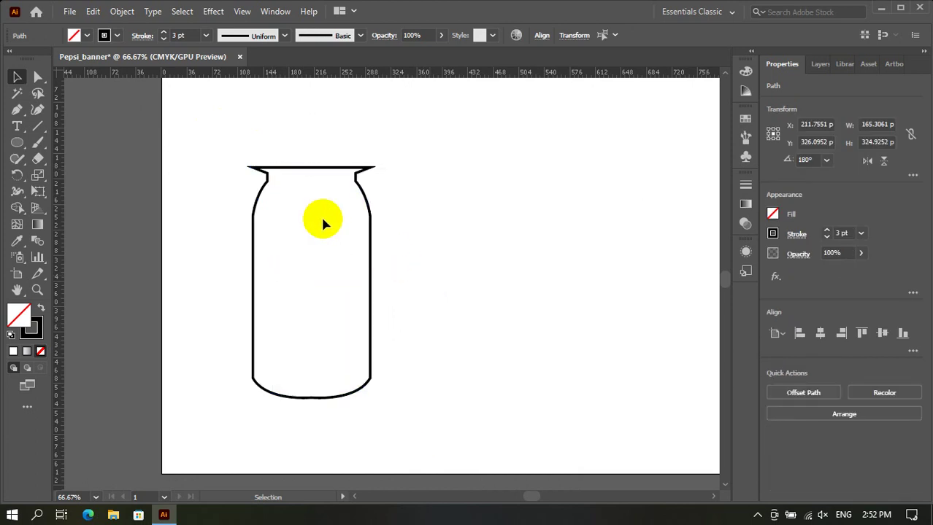
scroll(237, 154, up, 2)
Try rounding the corner near the bottle's shoulder with the live-corner widget.
drag(224, 129, 584, 340)
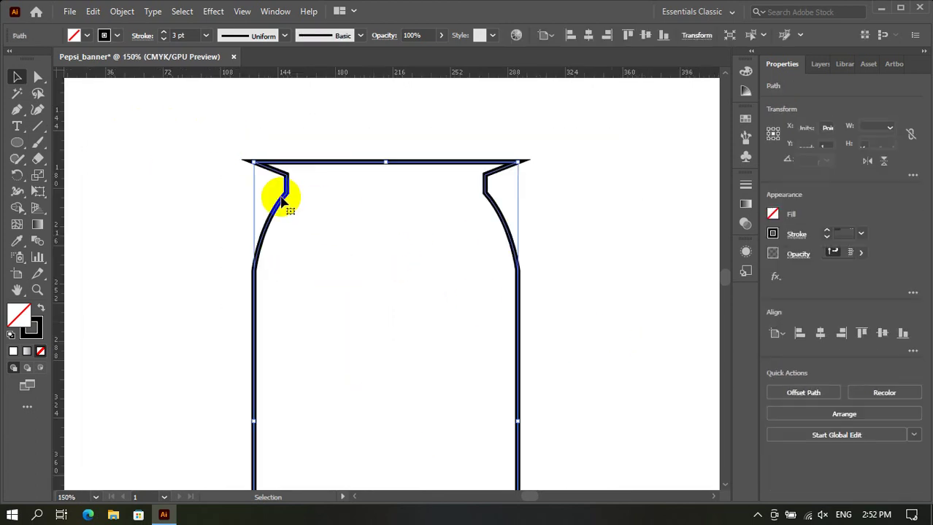
click(40, 78)
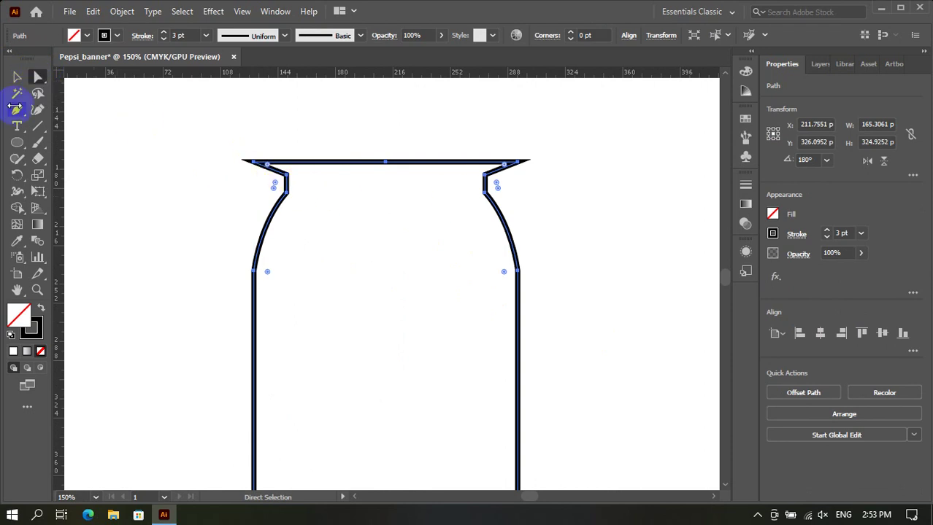
scroll(305, 219, up, 2)
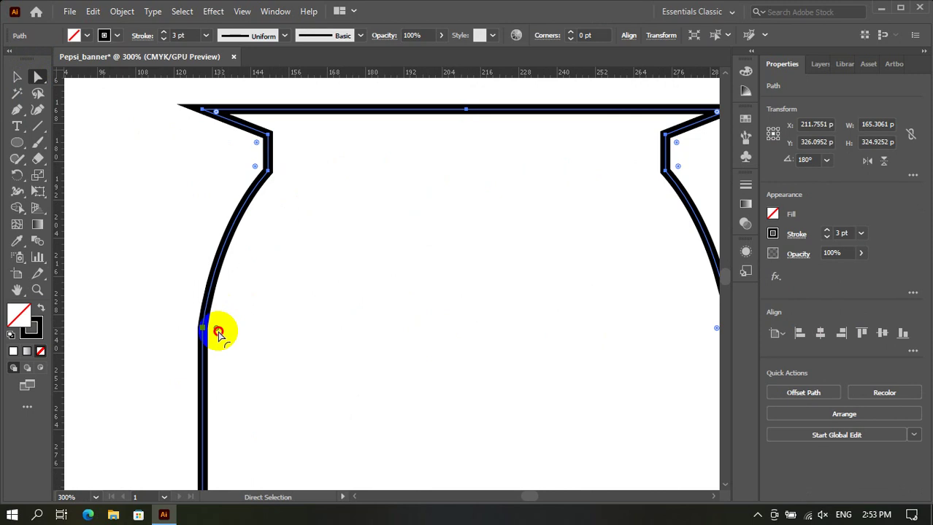
mouse_move(218, 333)
mouse_down()
mouse_move(205, 300)
mouse_move(214, 306)
mouse_up()
scroll(248, 88, up, 1)
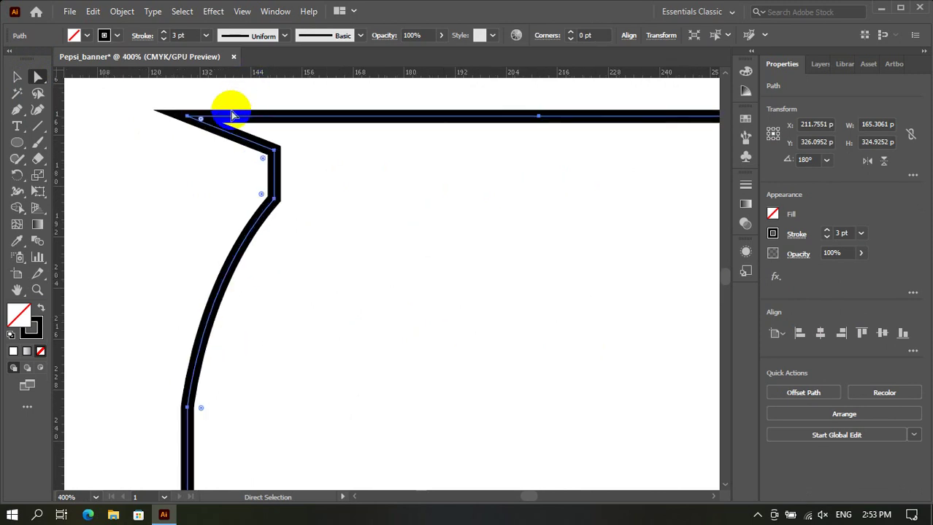
click(18, 76)
click(117, 175)
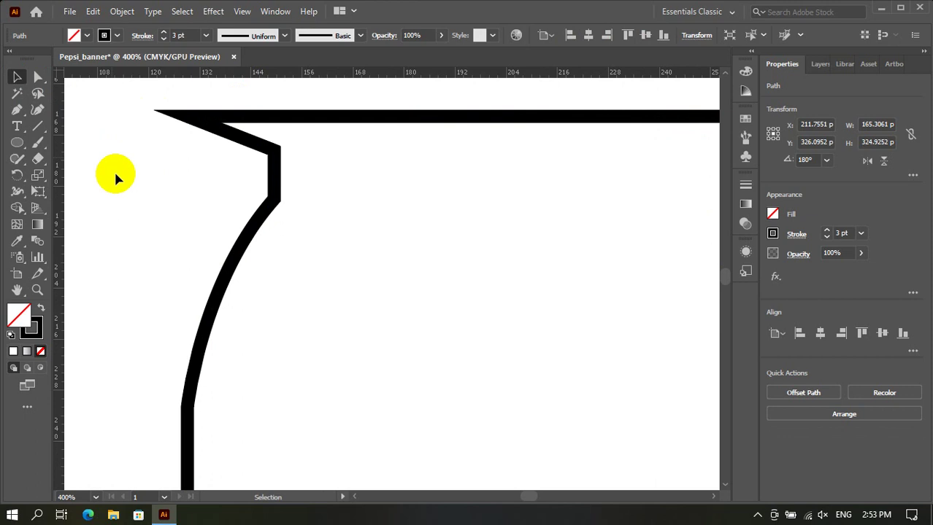
Round the sharp lip corner at the bottle's top-left with a live corner.
scroll(117, 175, down, 2)
drag(120, 113, 584, 160)
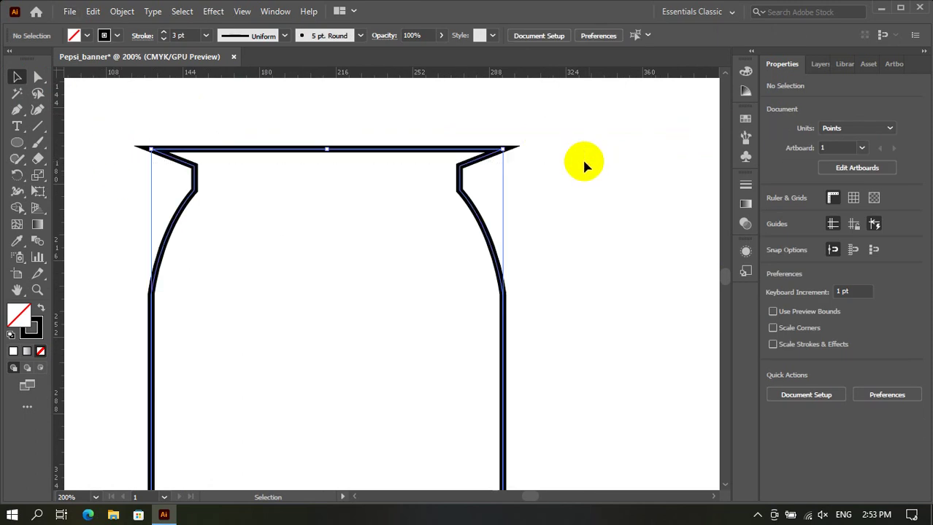
scroll(157, 121, up, 1)
click(38, 77)
click(155, 179)
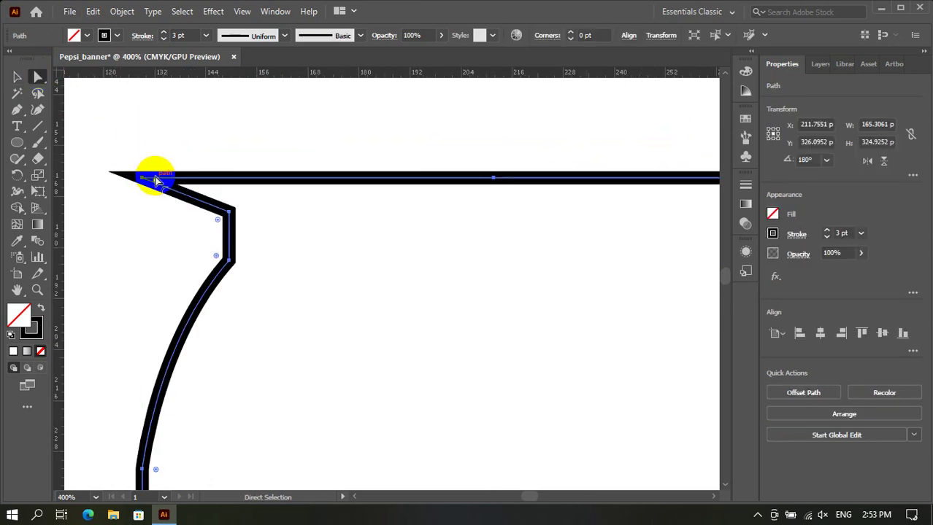
drag(157, 180, 166, 182)
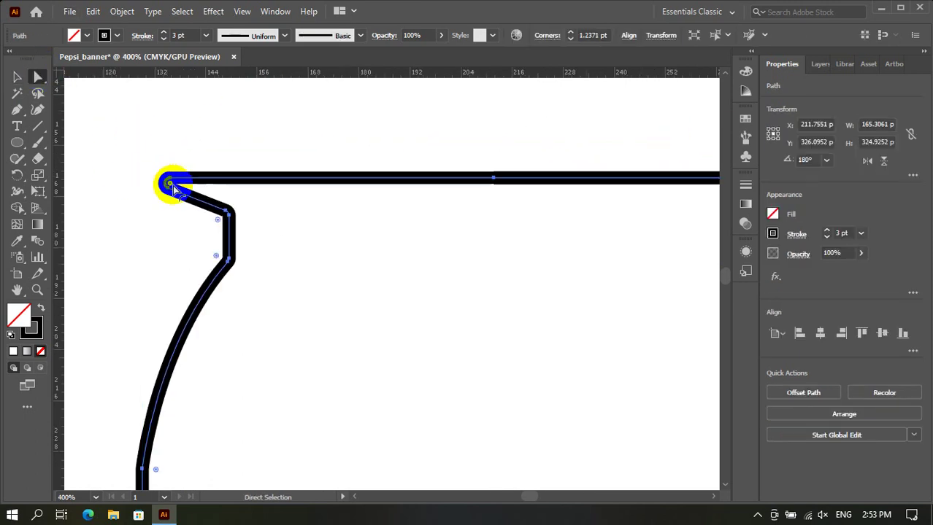
click(18, 77)
click(93, 89)
Zoom around to inspect the bottle outline, then select and deselect it.
scroll(138, 151, down, 3)
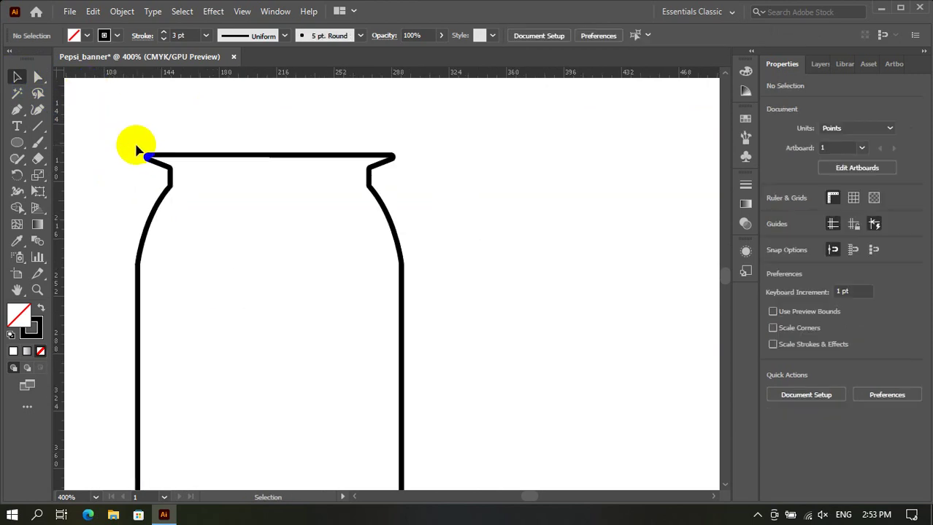
scroll(136, 151, down, 3)
scroll(130, 235, up, 1)
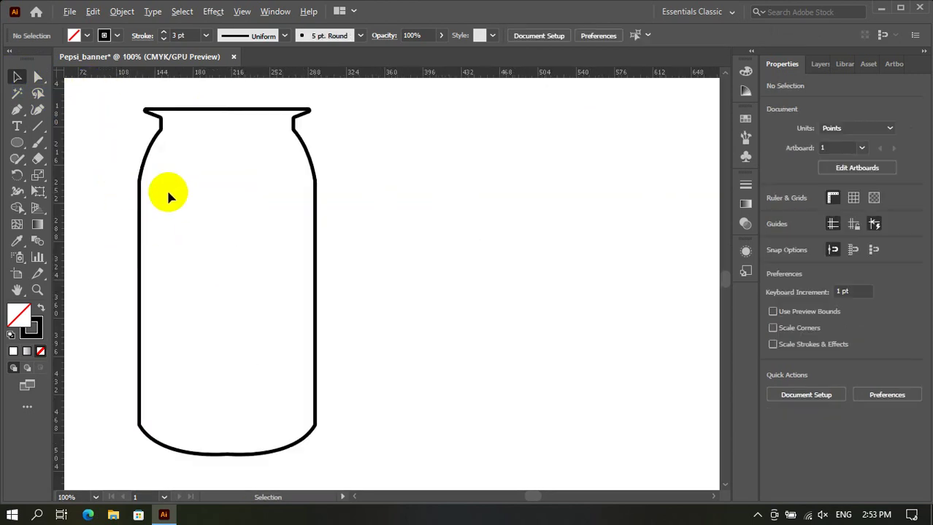
scroll(312, 240, down, 2)
scroll(168, 373, up, 2)
scroll(168, 373, up, 1)
scroll(497, 232, up, 2)
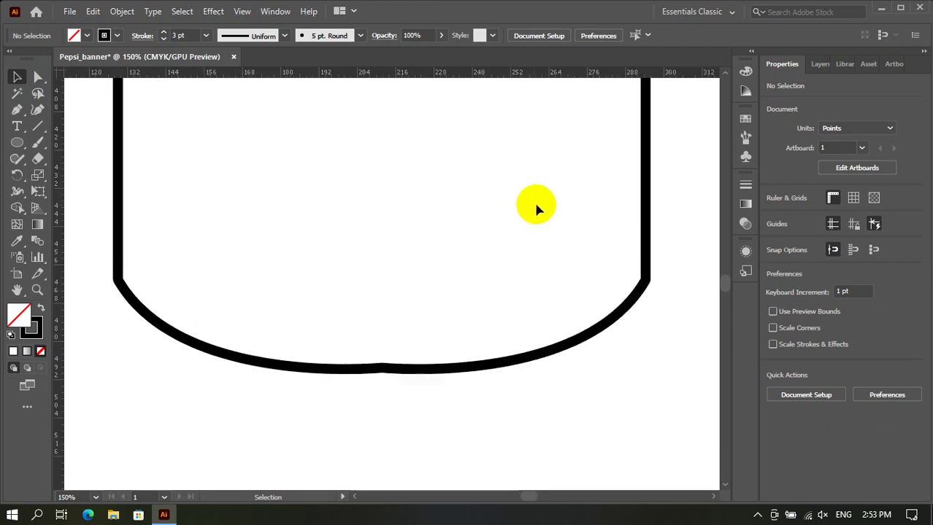
scroll(535, 204, down, 4)
scroll(440, 245, down, 1)
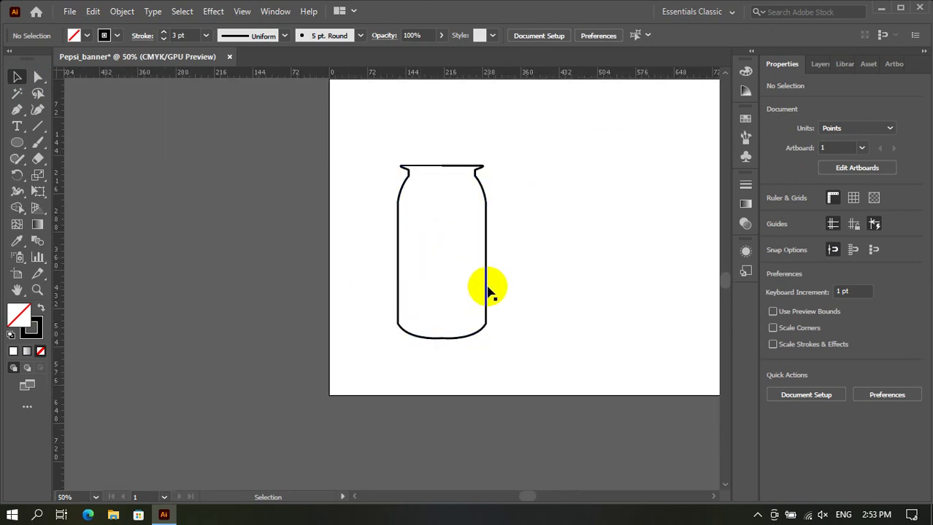
scroll(400, 265, up, 1)
scroll(401, 267, up, 1)
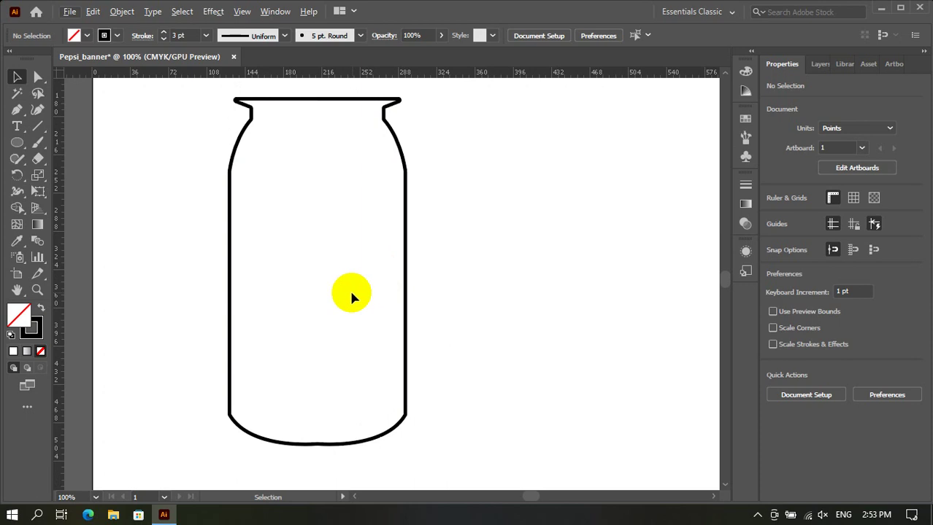
scroll(276, 285, down, 2)
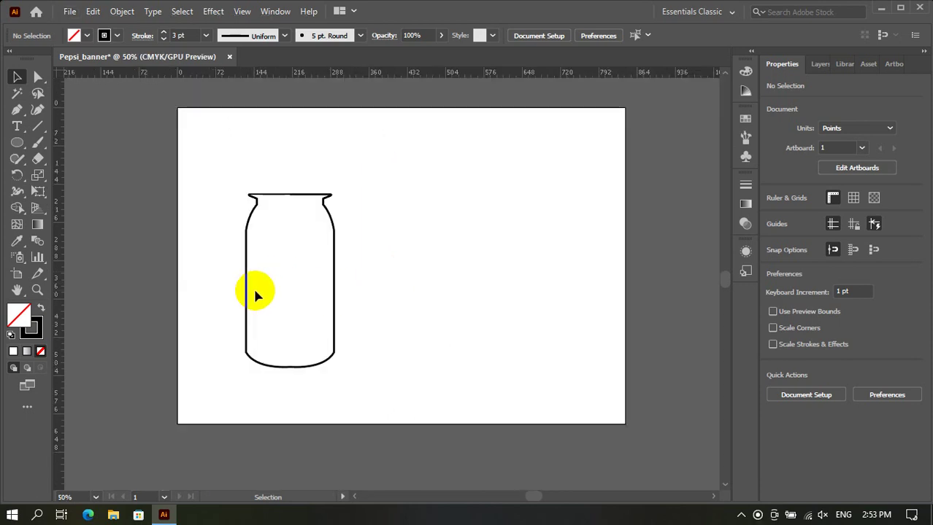
mouse_move(223, 172)
mouse_down()
mouse_move(343, 357)
mouse_move(314, 329)
mouse_up()
click(383, 351)
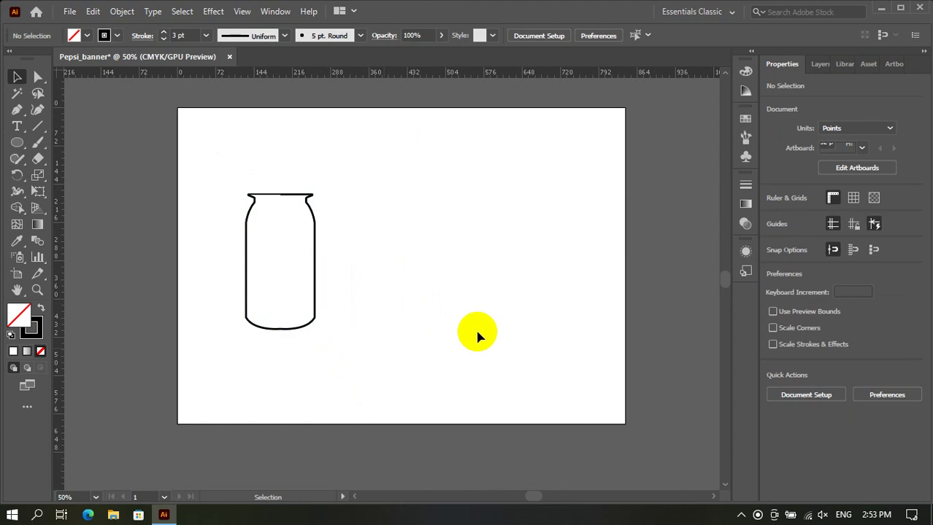
Draw a trial circle to the right of the bottle with the Ellipse Tool.
scroll(474, 326, up, 1)
scroll(470, 325, up, 2)
scroll(471, 326, up, 1)
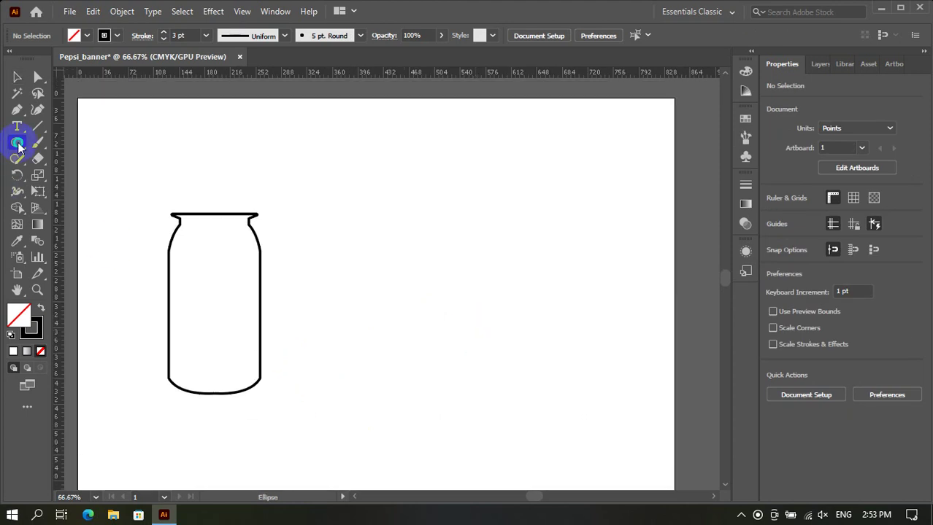
drag(19, 146, 69, 174)
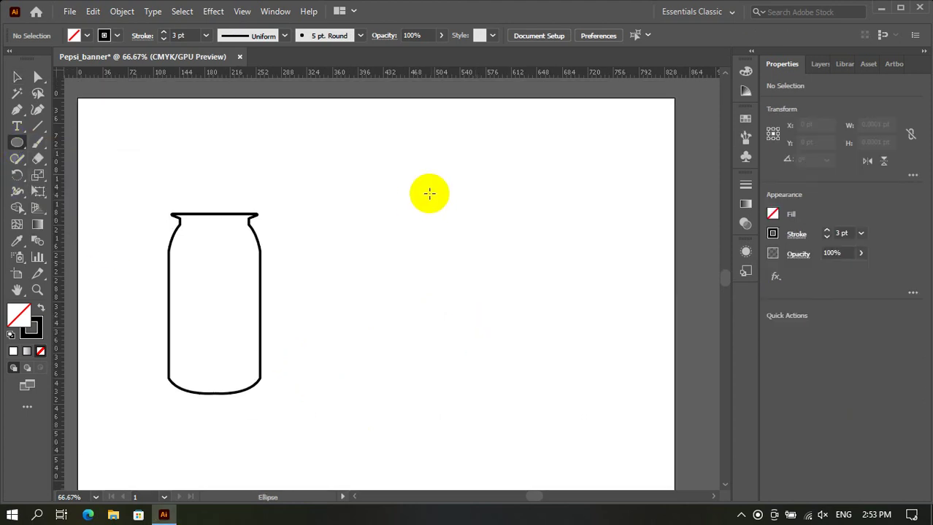
mouse_move(407, 175)
mouse_down()
mouse_move(562, 330)
mouse_move(524, 292)
mouse_up()
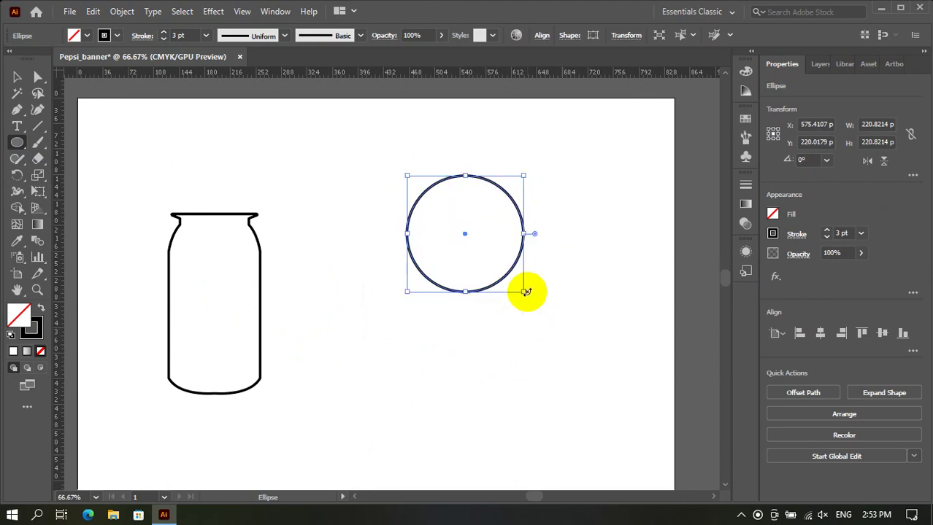
Add a Logo layer above Layer 1 in the Layers panel and delete the trial circle.
scroll(566, 293, up, 2)
scroll(495, 307, up, 2)
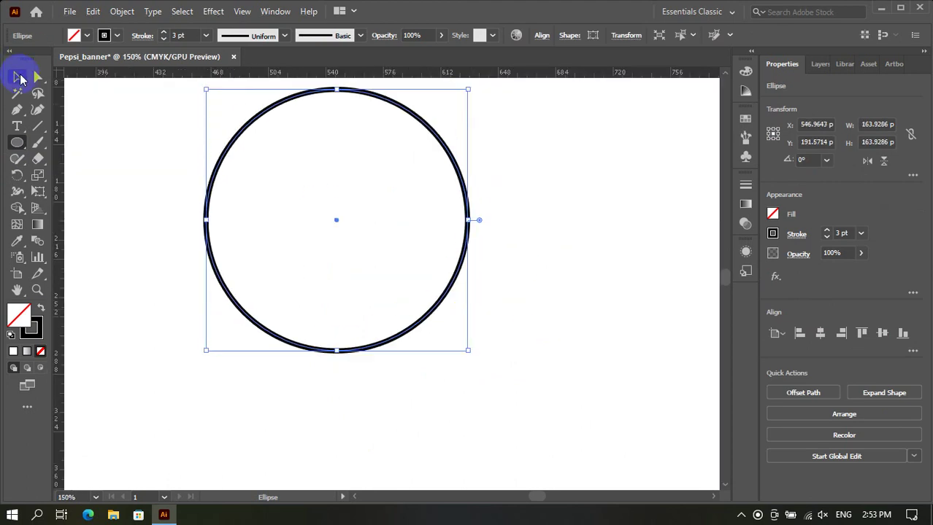
click(17, 76)
click(818, 64)
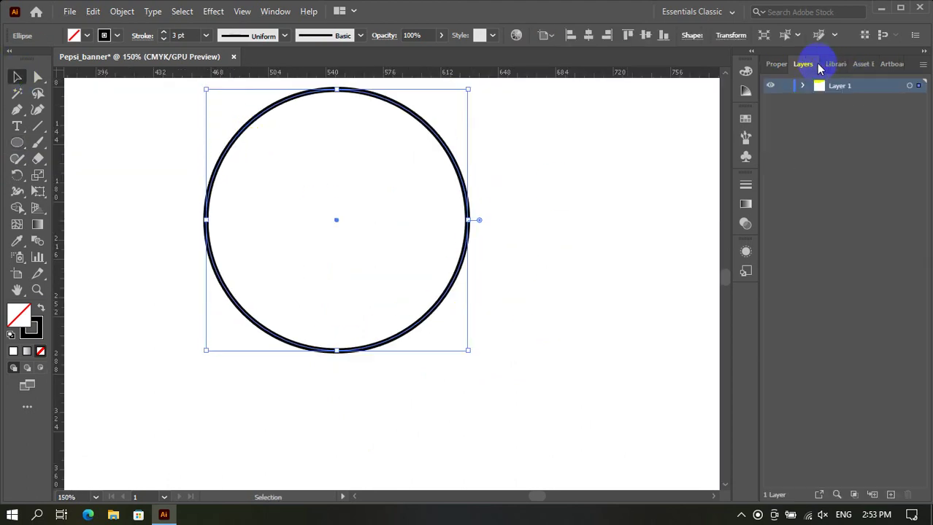
click(527, 230)
key(Delete)
text(Logo)
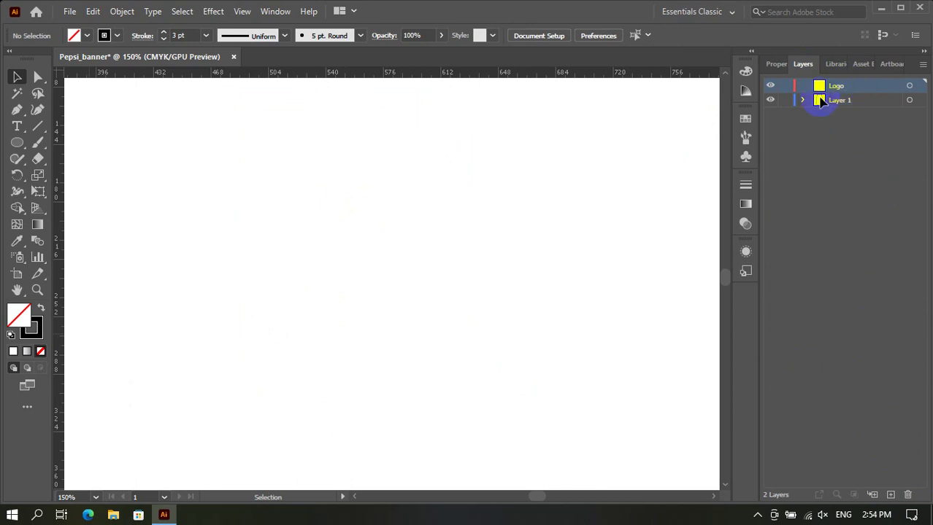
Draw a black-outlined circle right of the bottle on the Logo layer, then deselect it.
scroll(486, 217, down, 3)
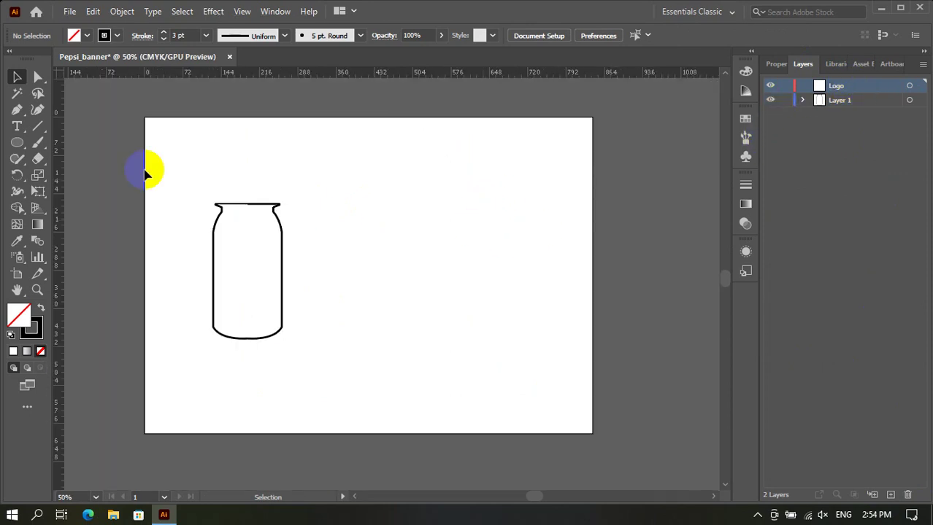
click(27, 149)
scroll(403, 262, up, 2)
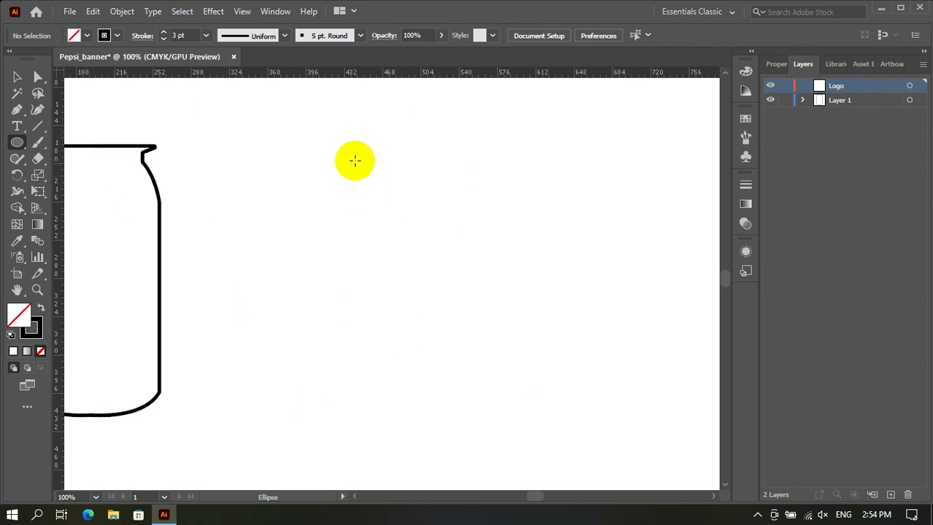
drag(354, 161, 496, 302)
scroll(498, 302, up, 1)
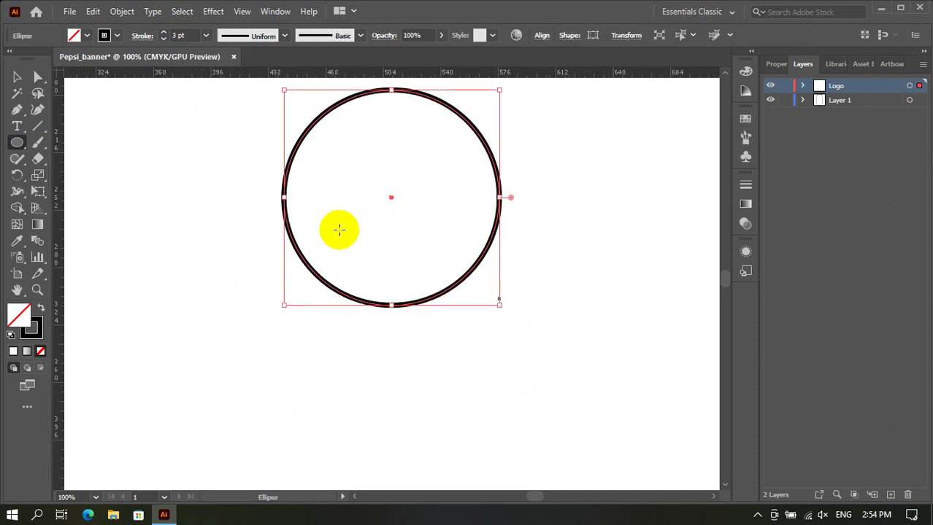
click(16, 77)
click(289, 248)
scroll(291, 256, up, 1)
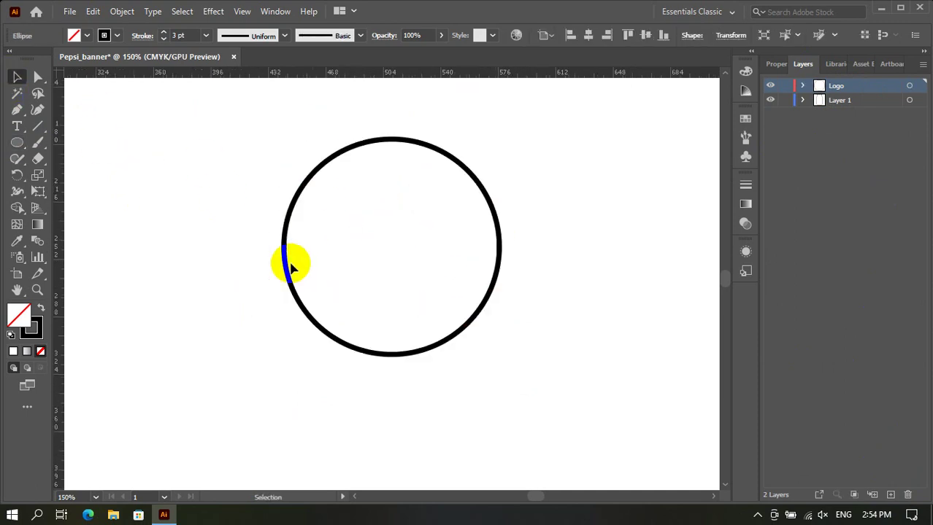
Draw a wide ellipse across the circle's upper part with no stroke and a red fill.
click(17, 142)
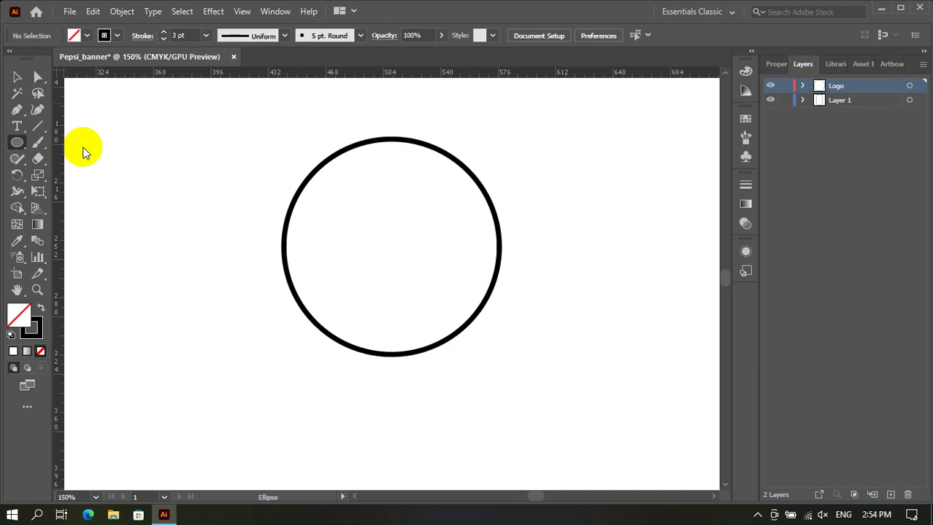
mouse_move(146, 116)
mouse_down()
mouse_move(488, 229)
mouse_move(481, 238)
mouse_up()
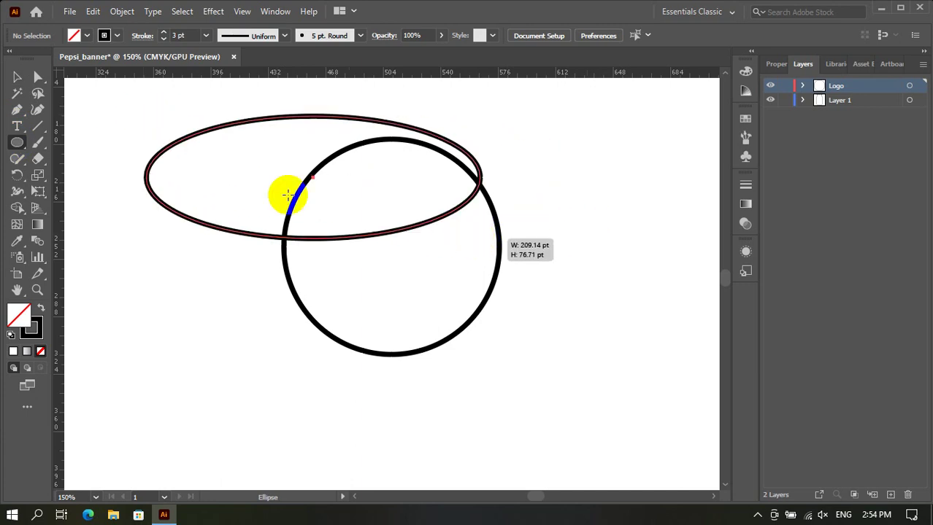
click(117, 35)
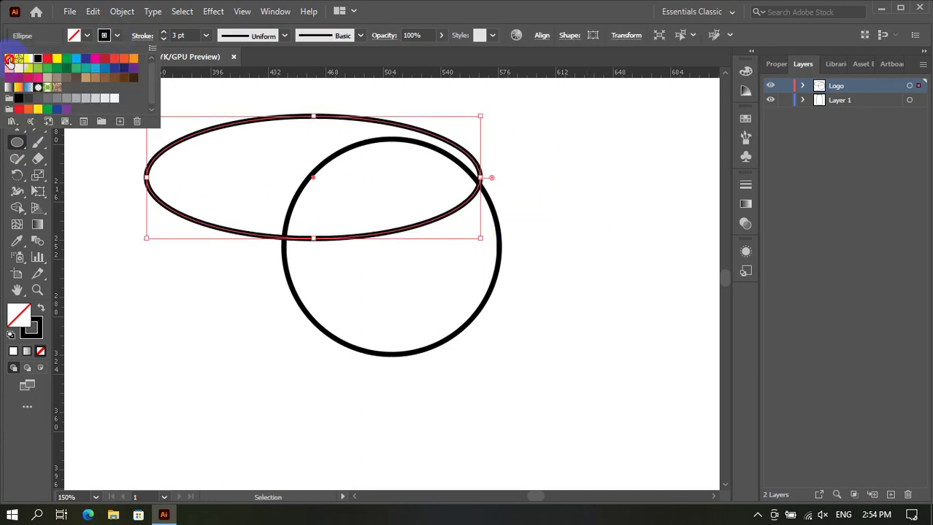
click(9, 59)
click(85, 36)
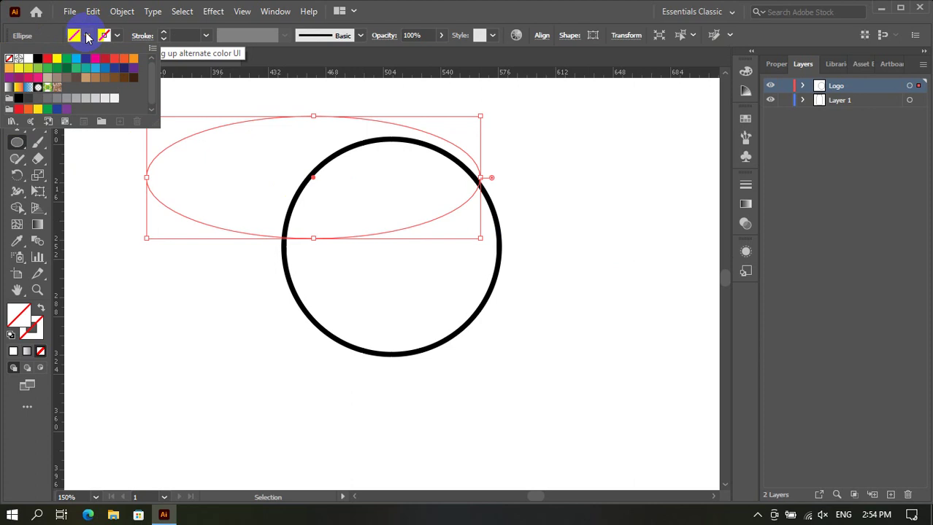
click(77, 68)
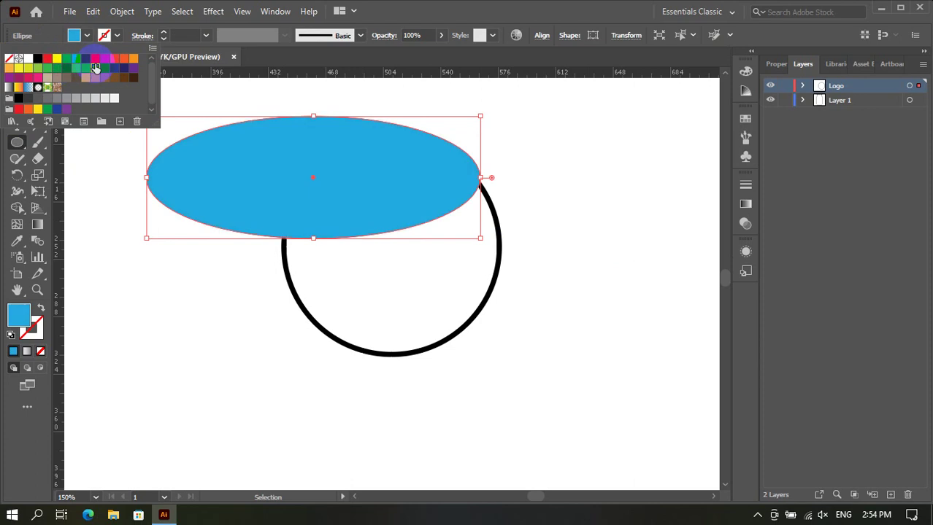
click(104, 59)
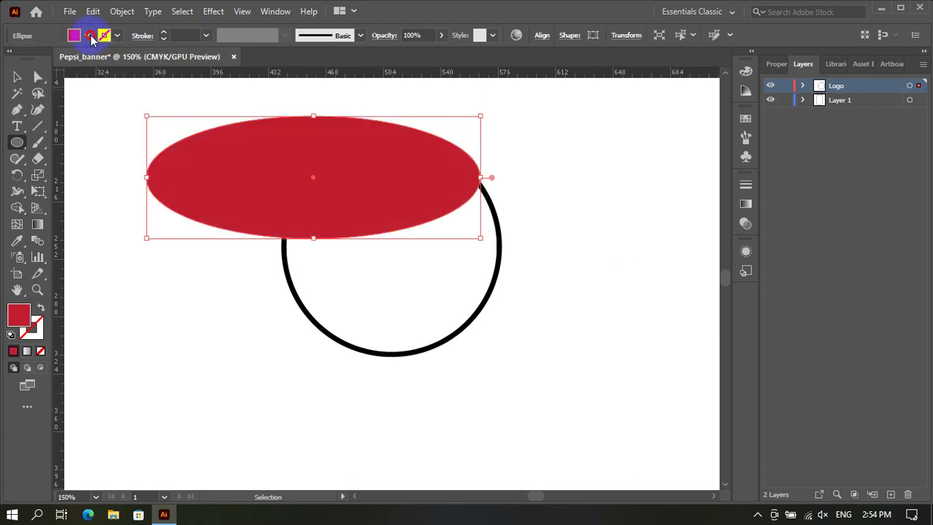
Change the ellipse's fill to a brighter red and tilt it about 30 degrees.
click(39, 78)
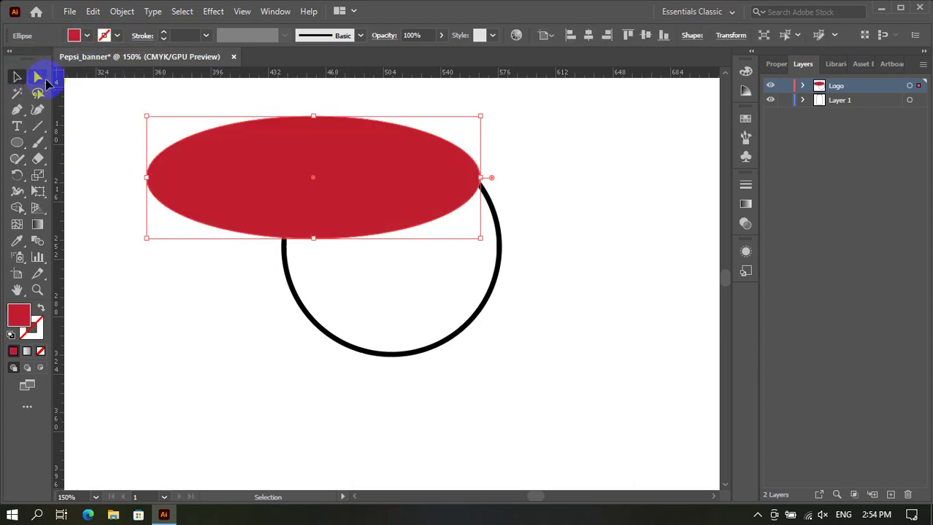
click(87, 38)
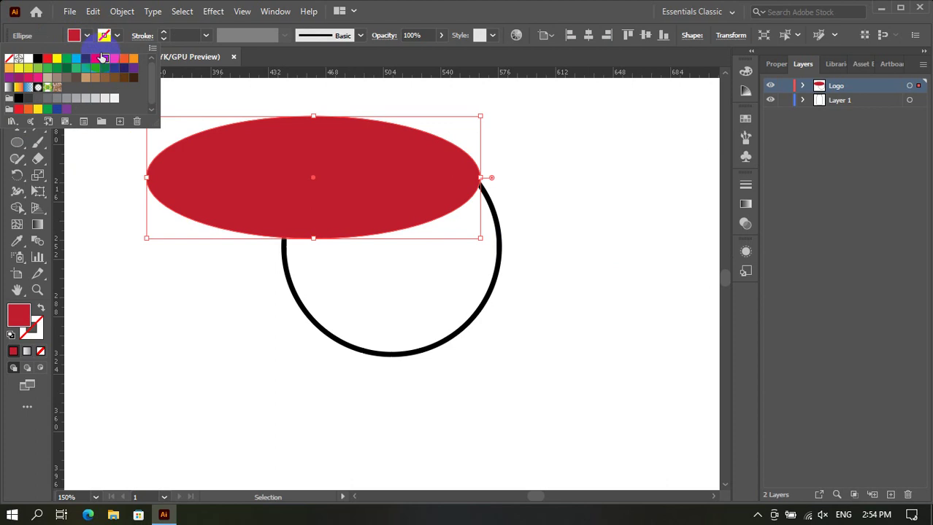
click(49, 61)
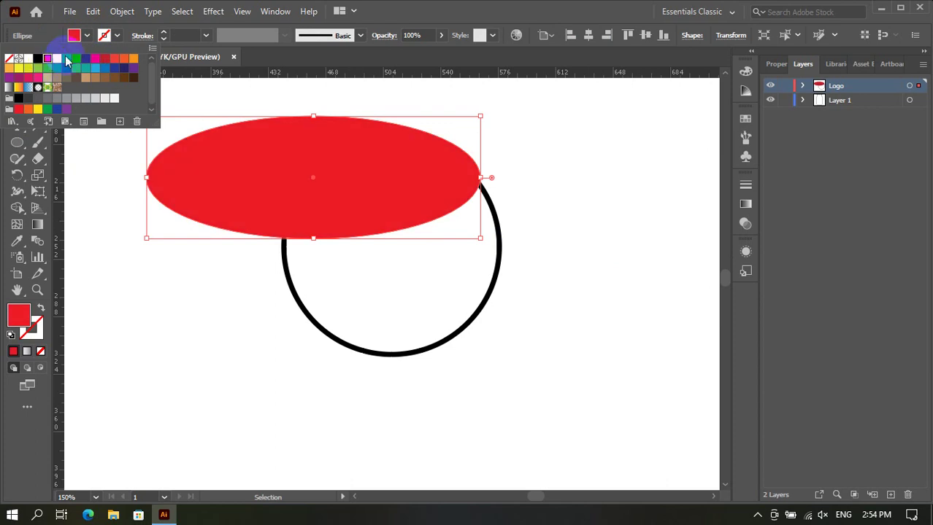
click(86, 36)
click(18, 77)
click(292, 163)
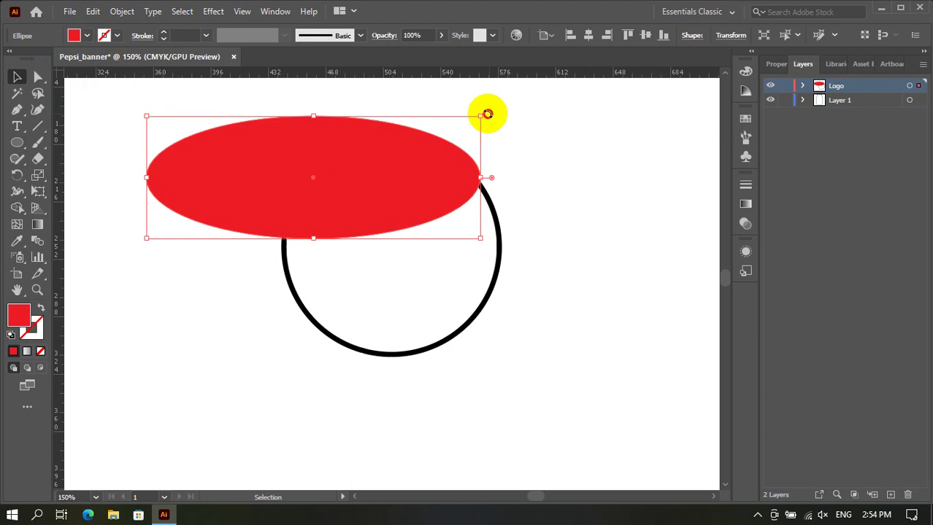
drag(487, 114, 399, 62)
mouse_move(410, 159)
mouse_down()
mouse_move(454, 202)
mouse_move(416, 194)
mouse_move(334, 203)
mouse_move(308, 187)
mouse_up()
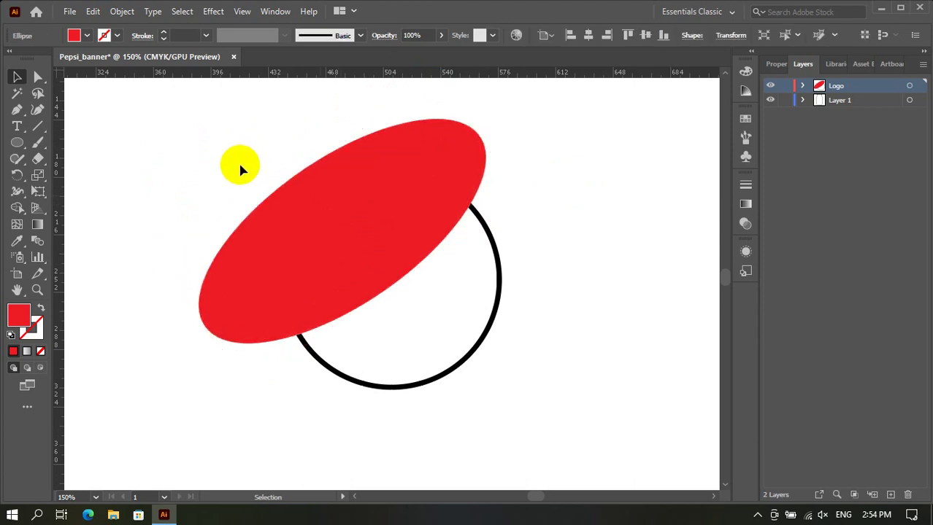
Move the red ellipse up and left, then divide it along the circle's edge with Shape Builder.
scroll(204, 153, down, 1)
drag(166, 133, 645, 366)
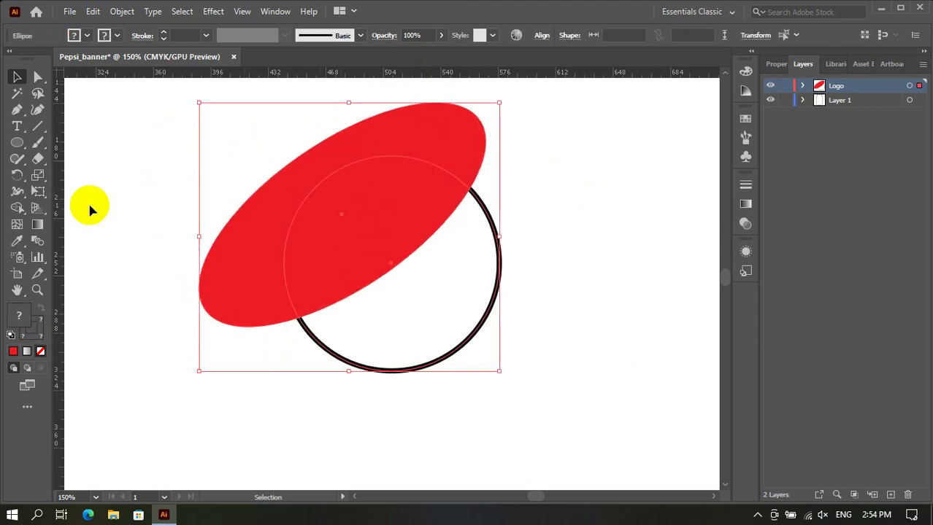
drag(241, 191, 204, 160)
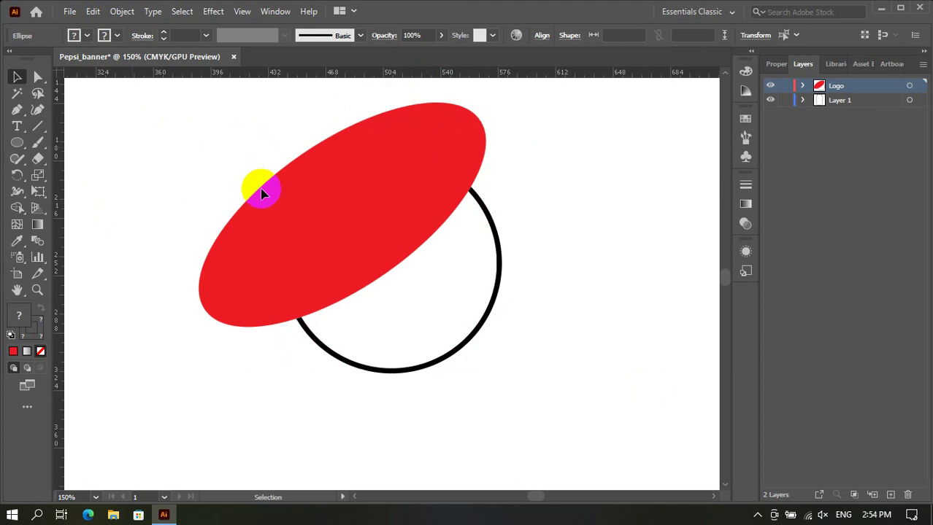
click(132, 97)
drag(635, 375, 354, 251)
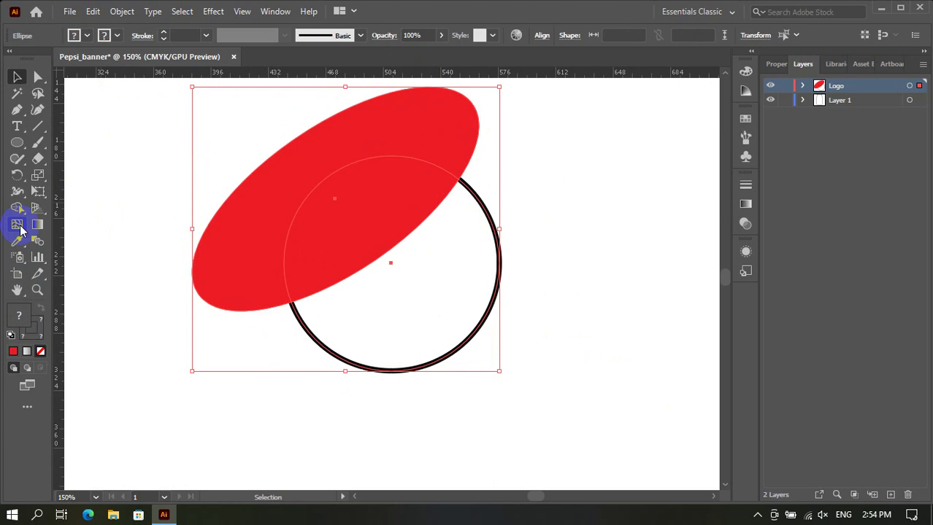
click(20, 216)
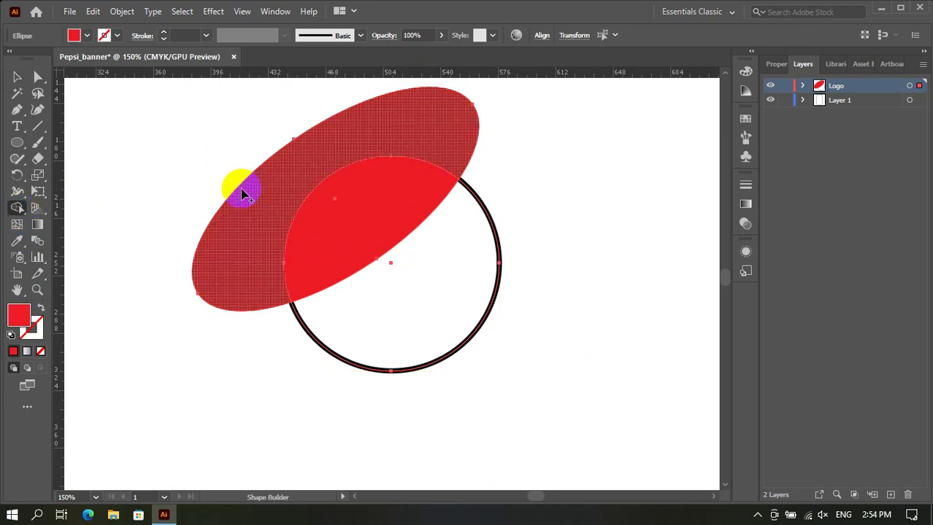
drag(211, 345, 494, 122)
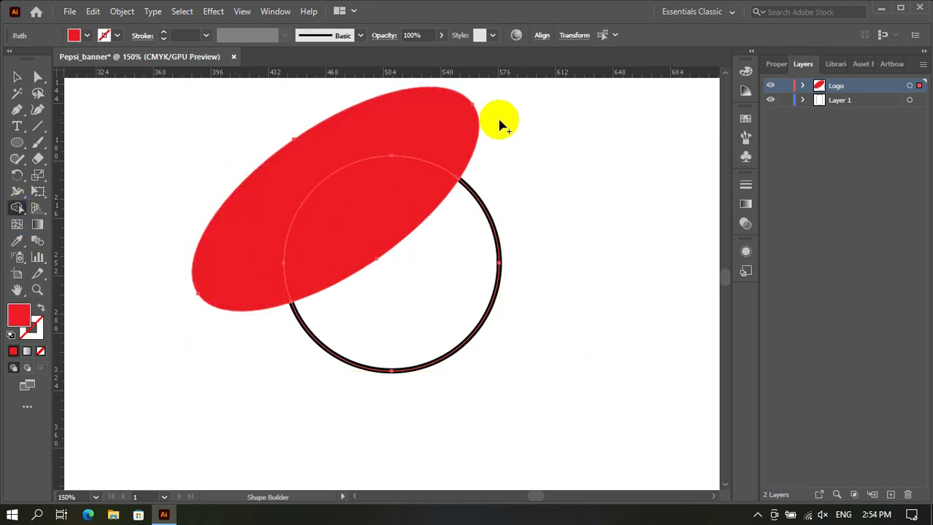
Delete the red ellipse pieces outside the circle, leaving a red cap inside it.
click(112, 94)
click(300, 155)
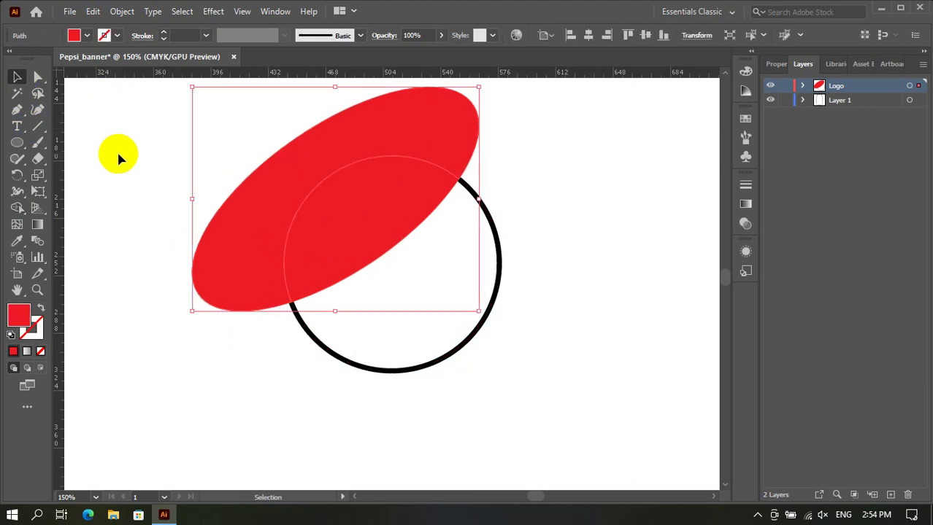
click(119, 156)
click(271, 173)
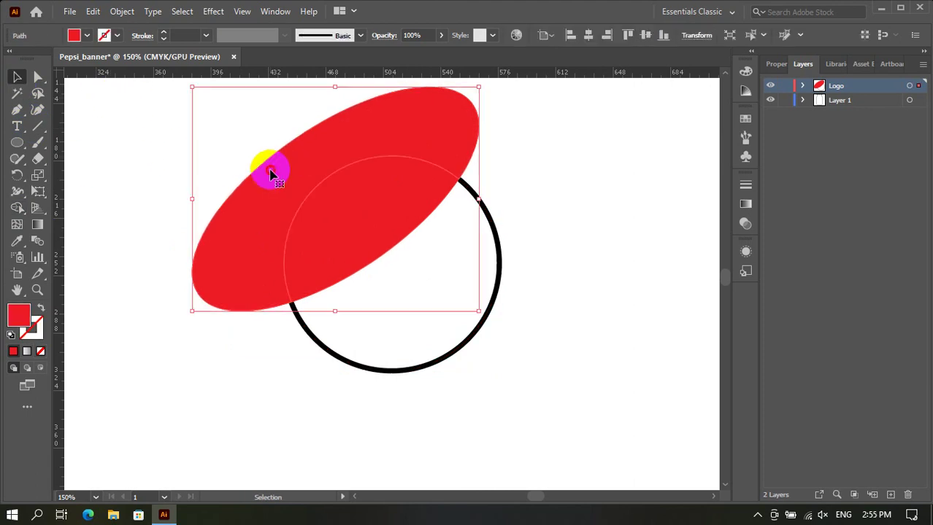
double_click(271, 173)
key(Delete)
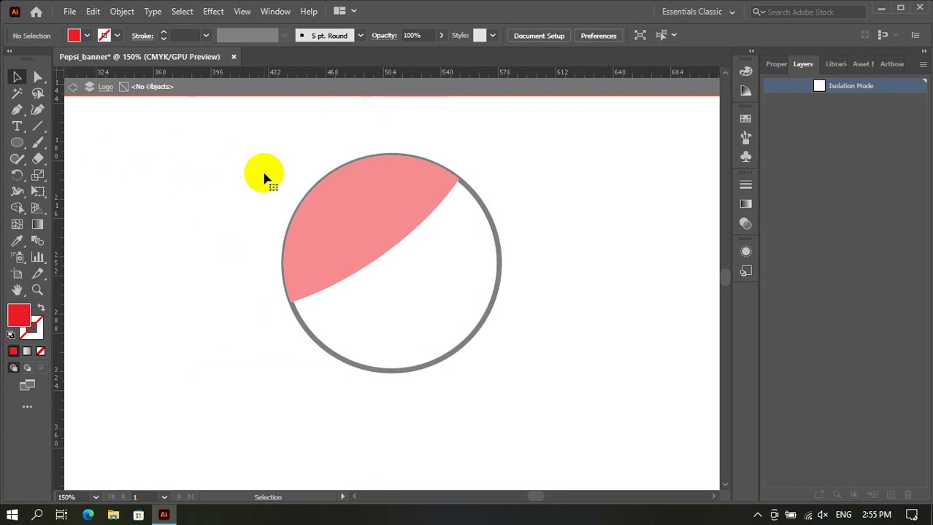
key(Escape)
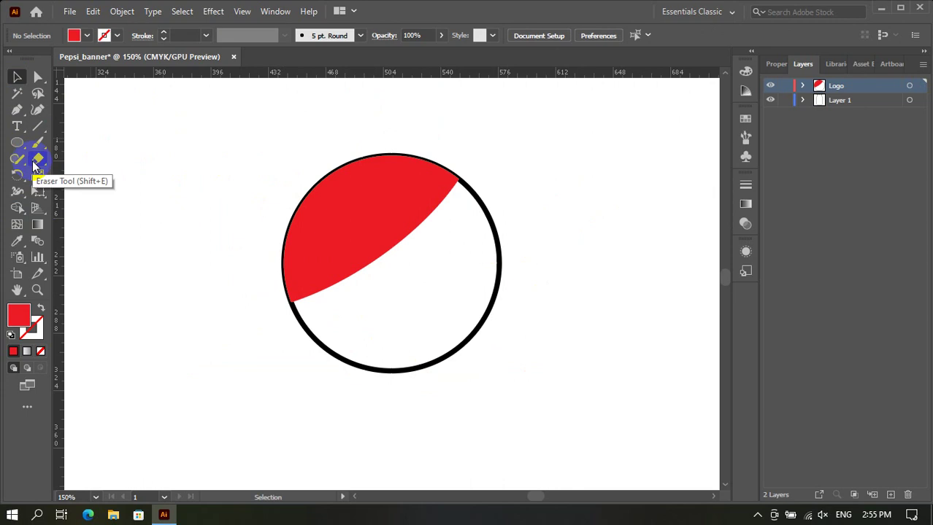
click(16, 144)
scroll(169, 198, down, 2)
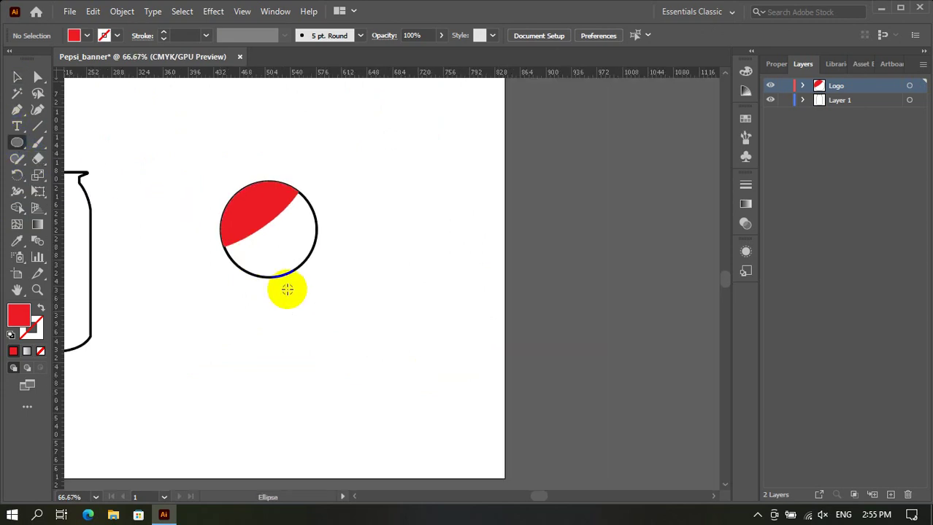
scroll(286, 289, up, 2)
scroll(276, 291, up, 2)
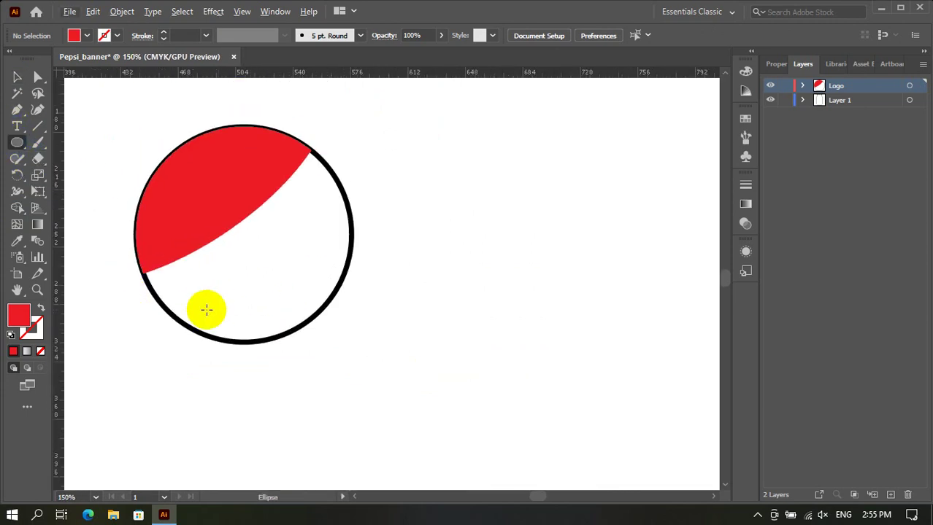
Draw a wide blue ellipse, tilt it diagonally, and position and widen it over the circle's lower part.
drag(150, 307, 535, 429)
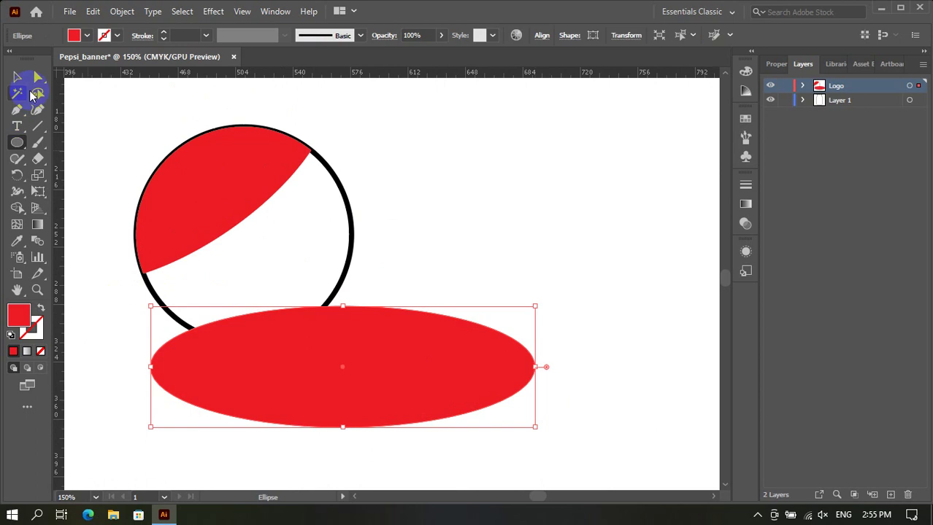
click(87, 36)
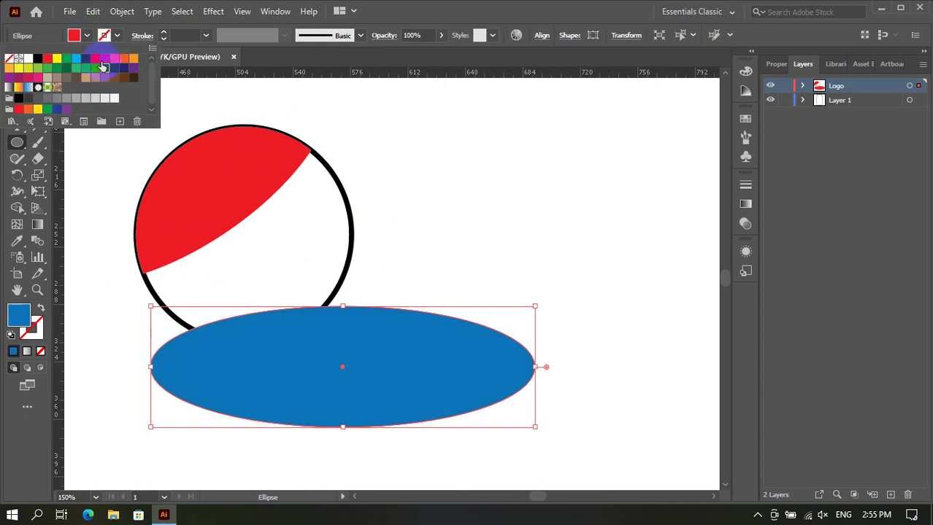
click(17, 77)
click(473, 375)
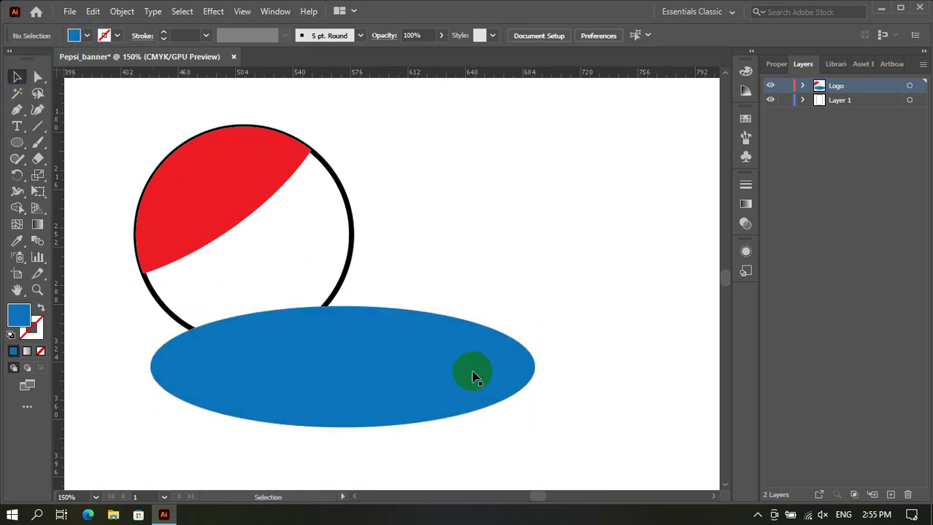
click(480, 362)
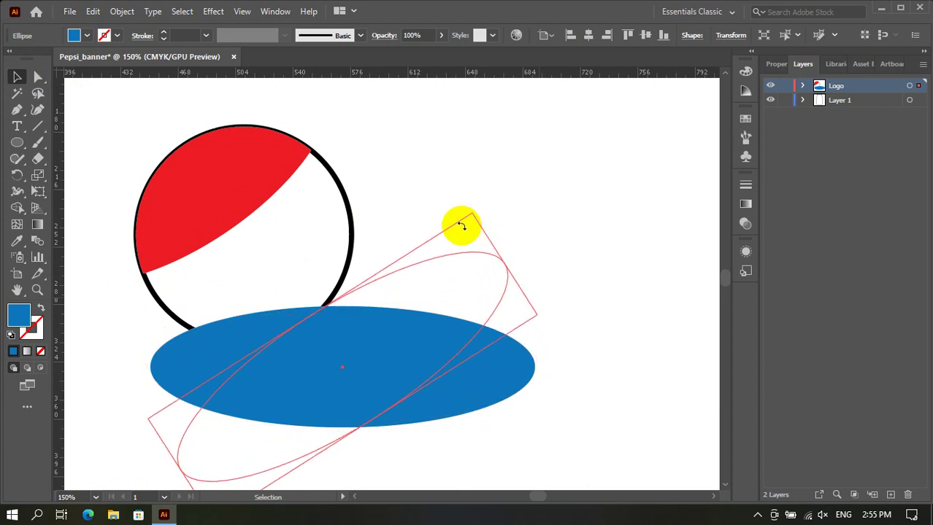
drag(539, 304, 460, 222)
drag(432, 306, 395, 250)
click(484, 314)
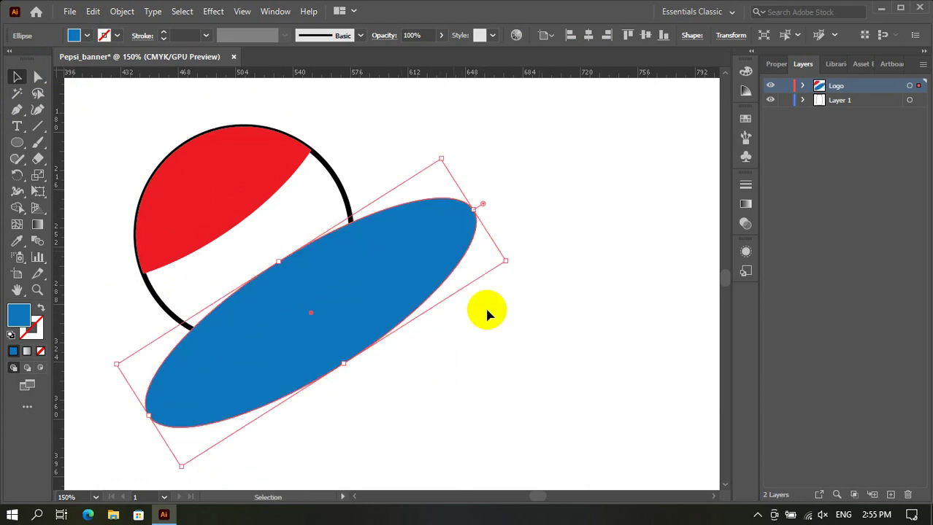
alt+scroll(243, 365, up, 1)
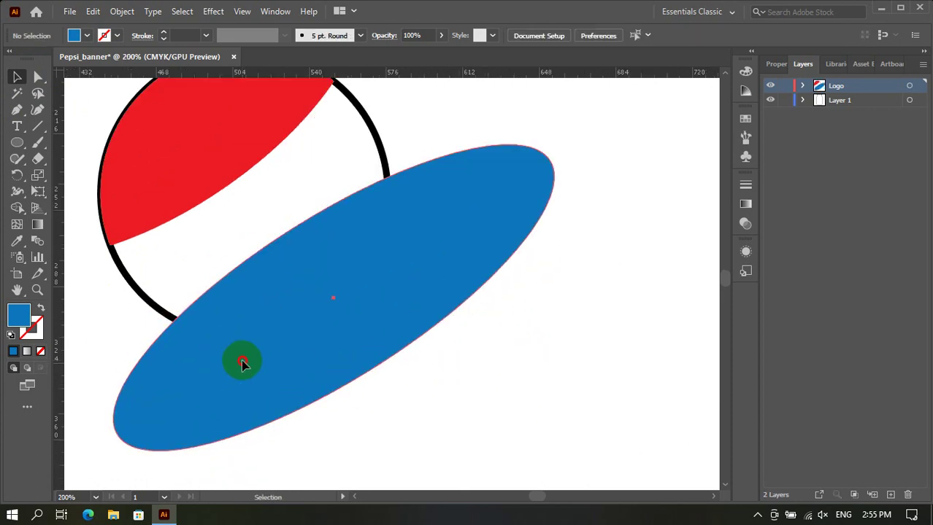
drag(243, 365, 236, 354)
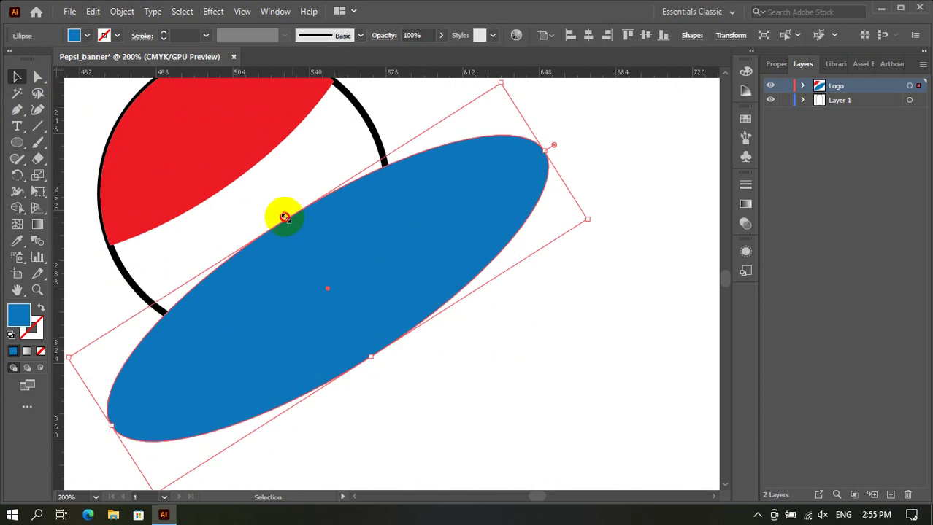
drag(285, 217, 276, 207)
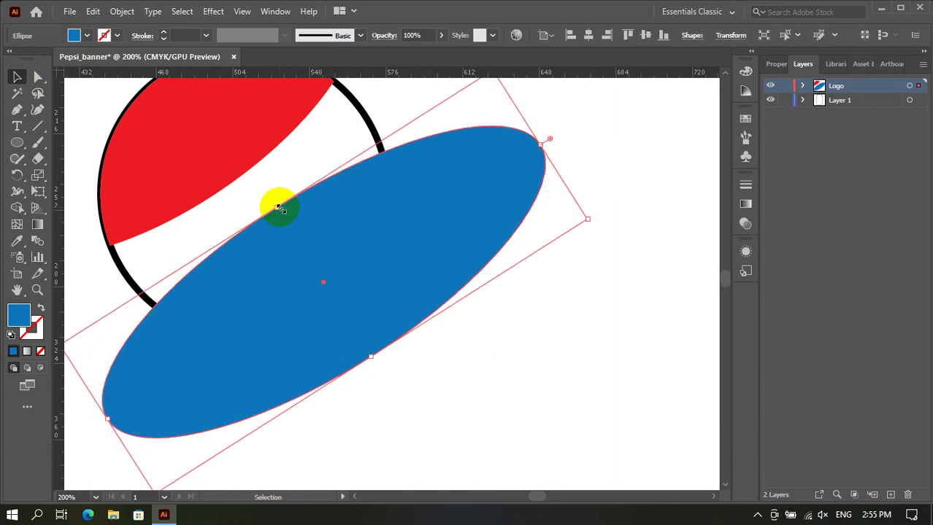
click(494, 367)
Divide the blue ellipse along the circle's edge, delete the outside parts, and zoom in on the swoosh.
drag(576, 239, 134, 314)
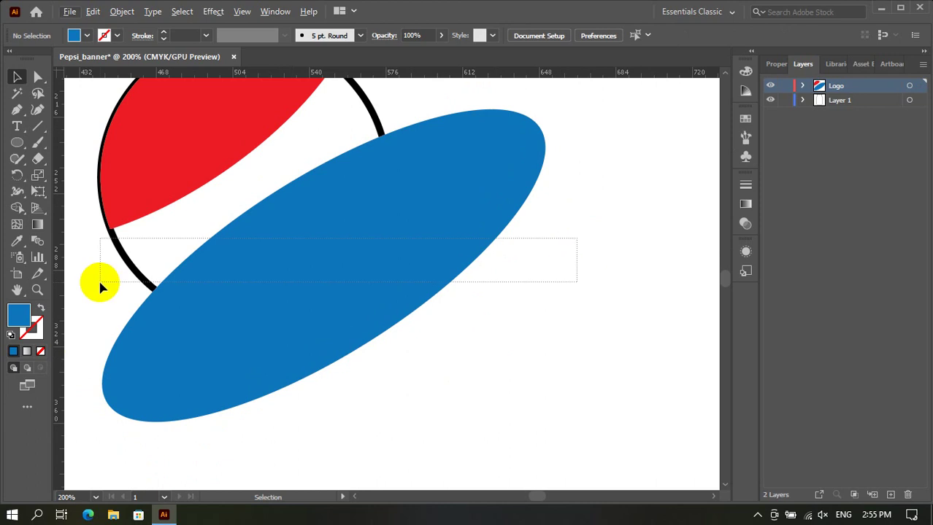
click(17, 210)
drag(93, 329, 489, 168)
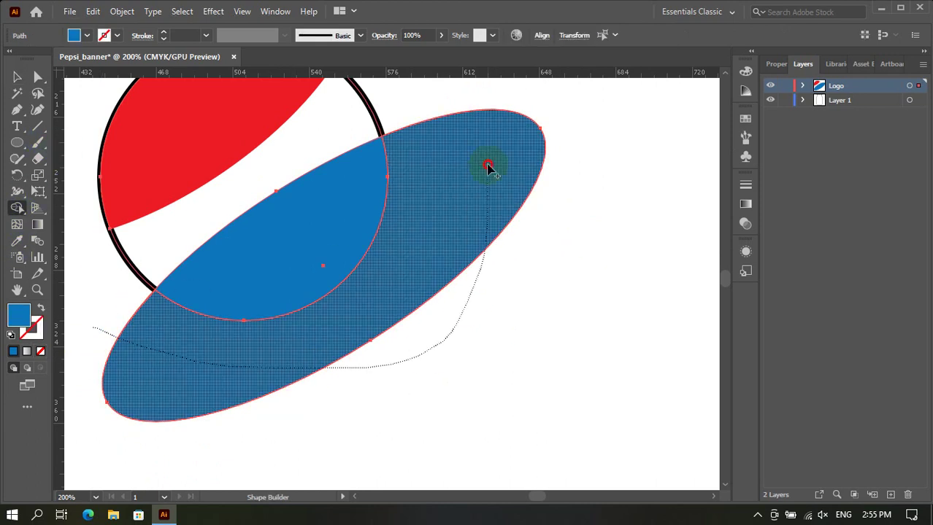
click(18, 77)
key(ctrl+a)
key(ctrl+1)
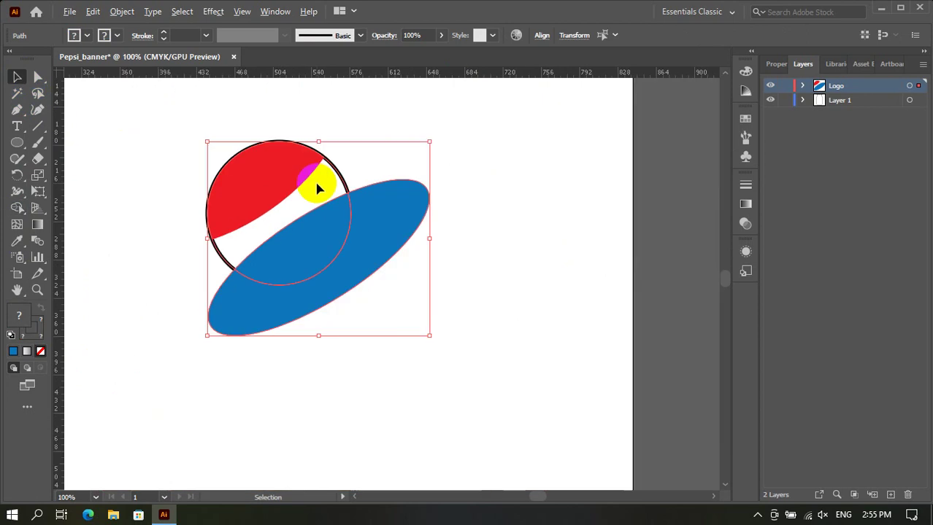
click(387, 298)
click(376, 243)
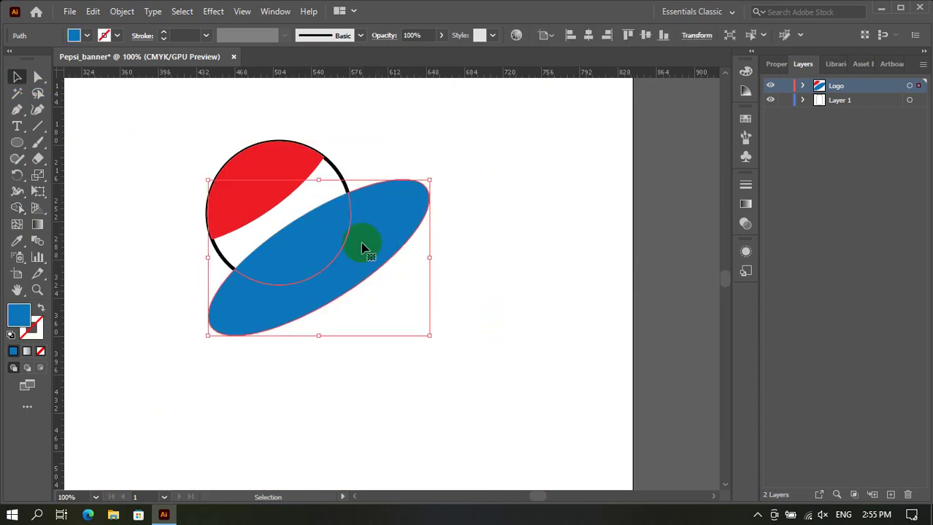
key(Delete)
scroll(189, 298, up, 2)
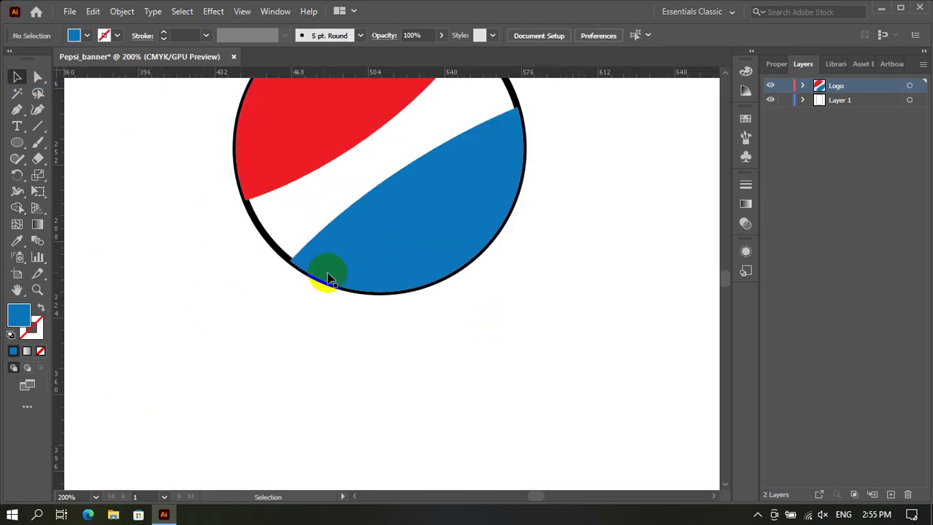
click(350, 280)
key(ctrl+plus)
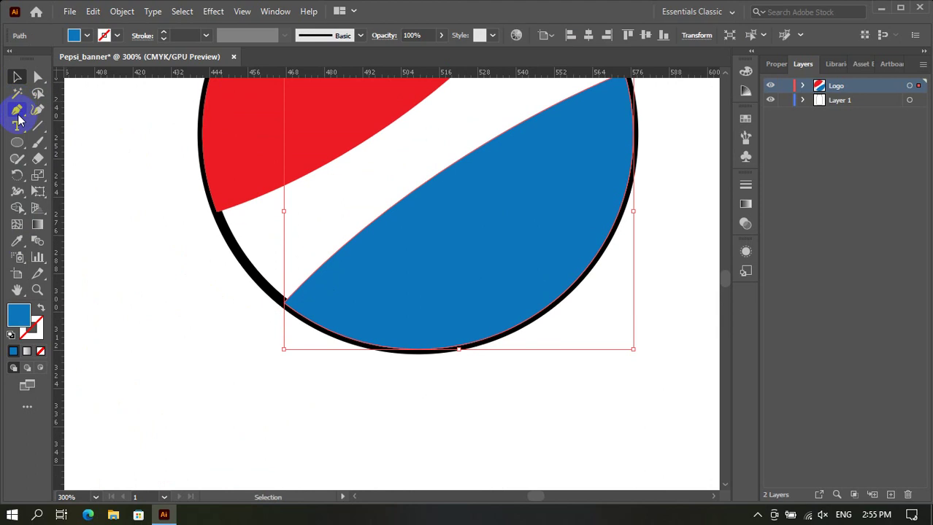
Bend the swoosh's top edge with the Curvature Tool, raising its left and top-right ends up the circle.
click(37, 109)
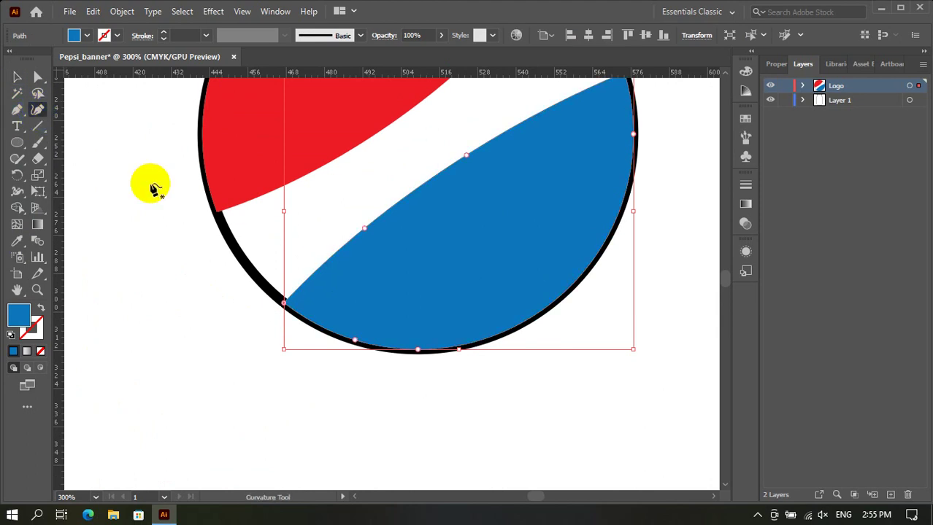
drag(284, 305, 240, 250)
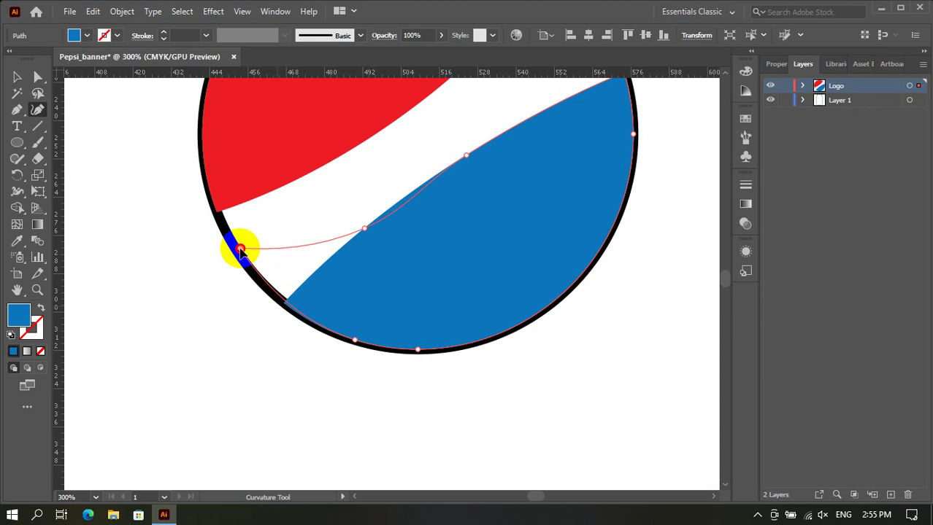
scroll(600, 206, up, 3)
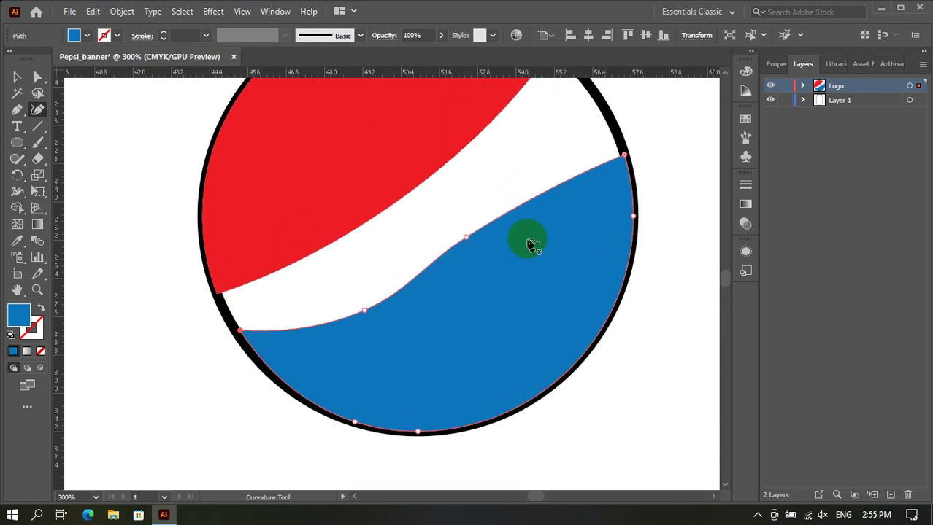
drag(467, 238, 518, 288)
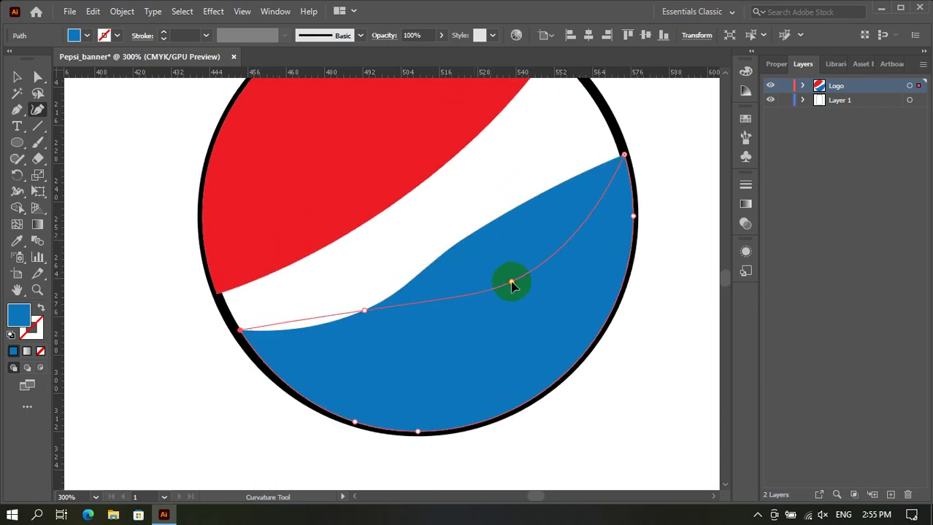
drag(513, 310, 513, 285)
scroll(513, 283, down, 2)
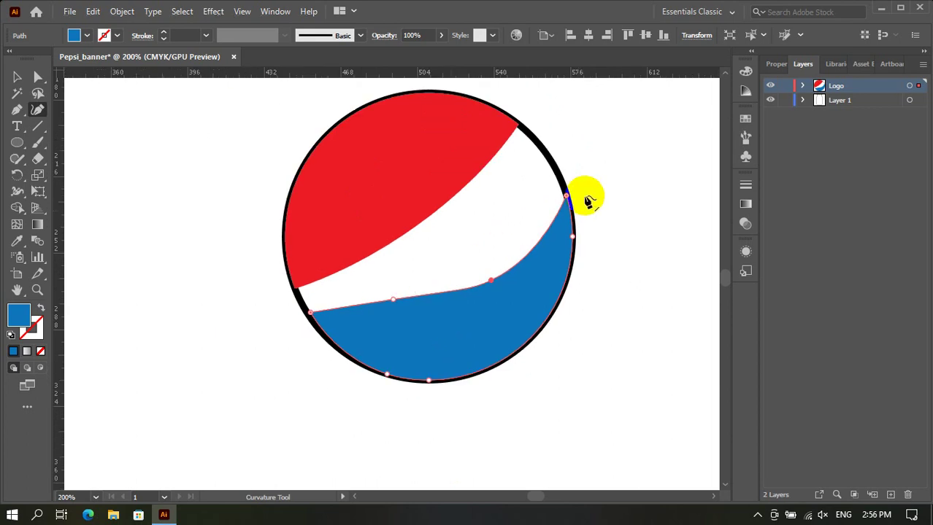
scroll(584, 199, up, 2)
drag(558, 201, 540, 157)
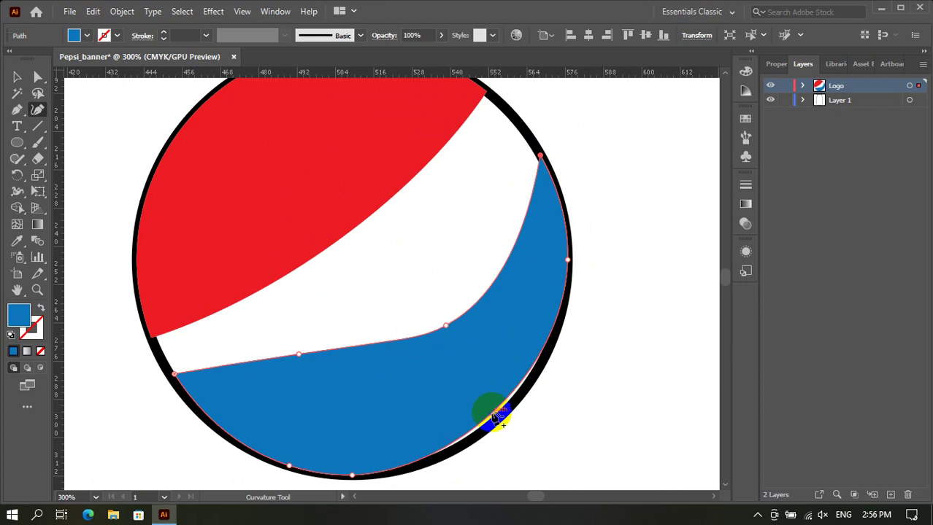
Add and adjust points to flatten the swoosh's top curve into a smooth wave.
drag(497, 415, 500, 420)
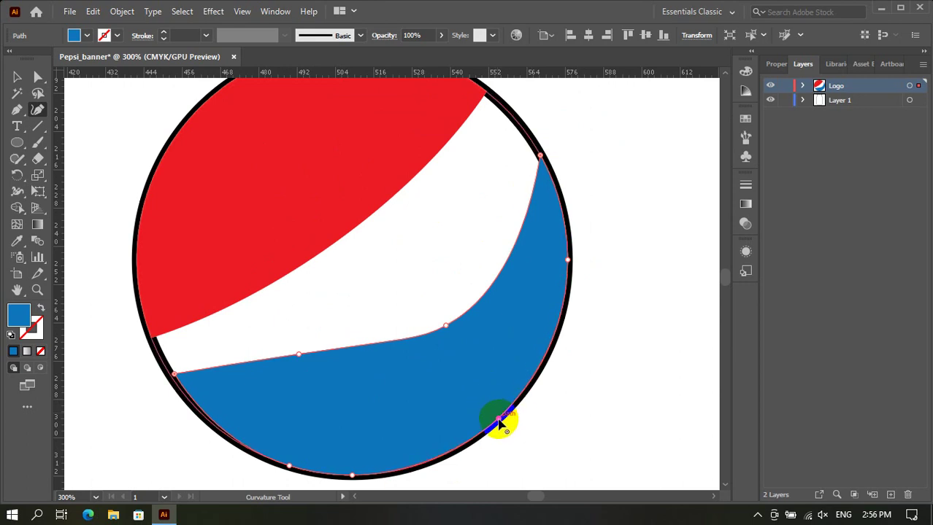
click(442, 327)
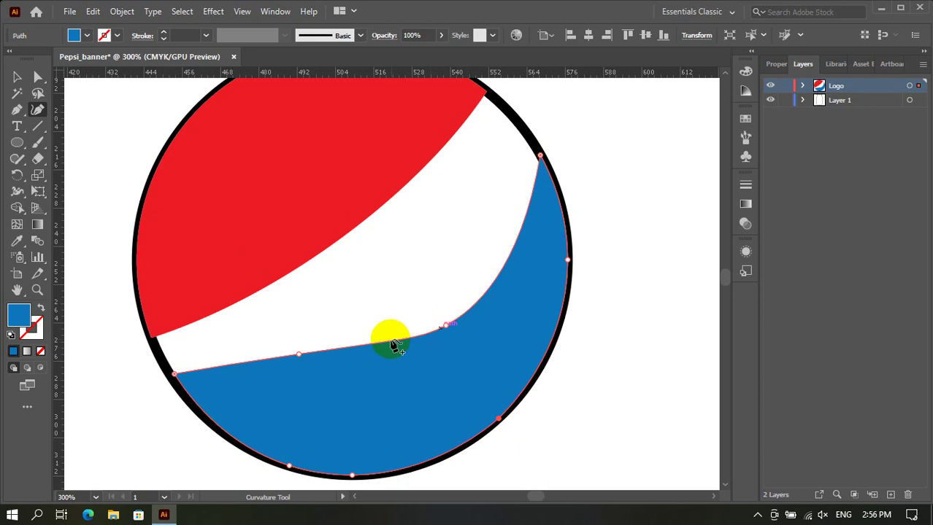
drag(445, 327, 446, 338)
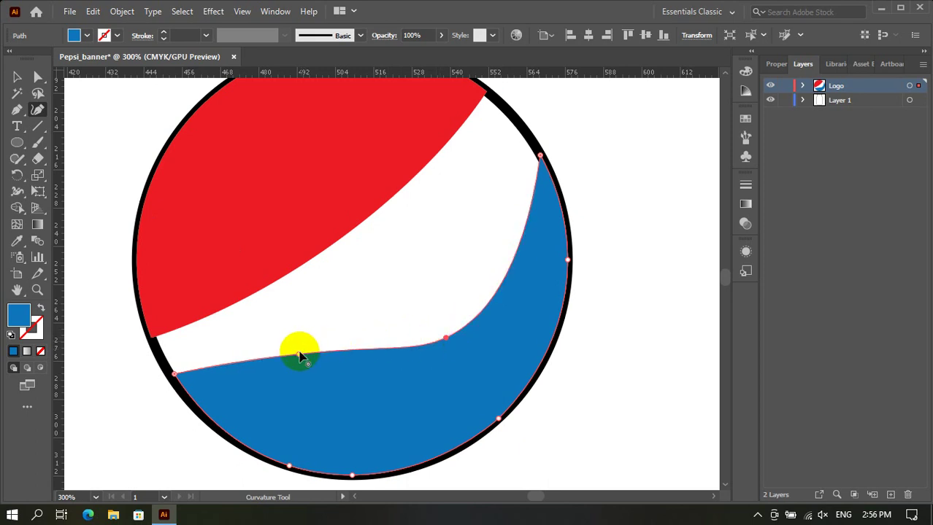
drag(298, 353, 334, 349)
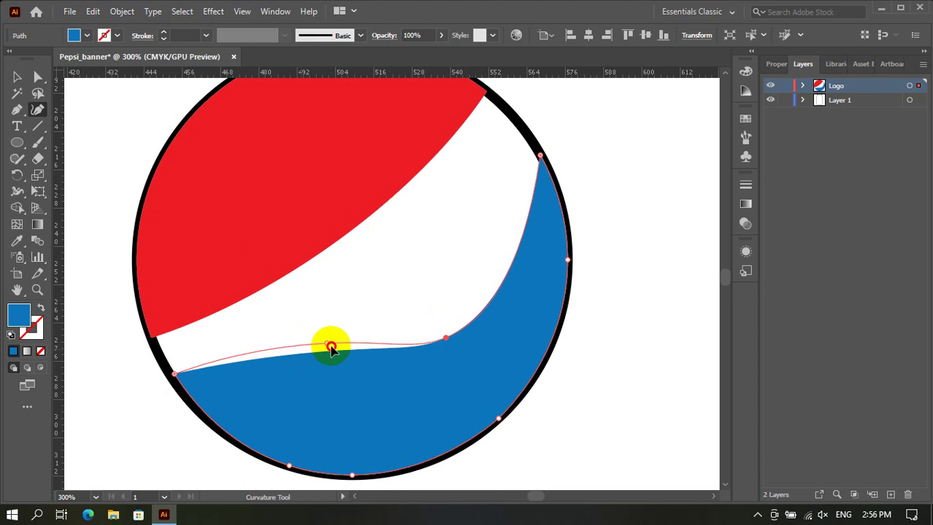
click(40, 109)
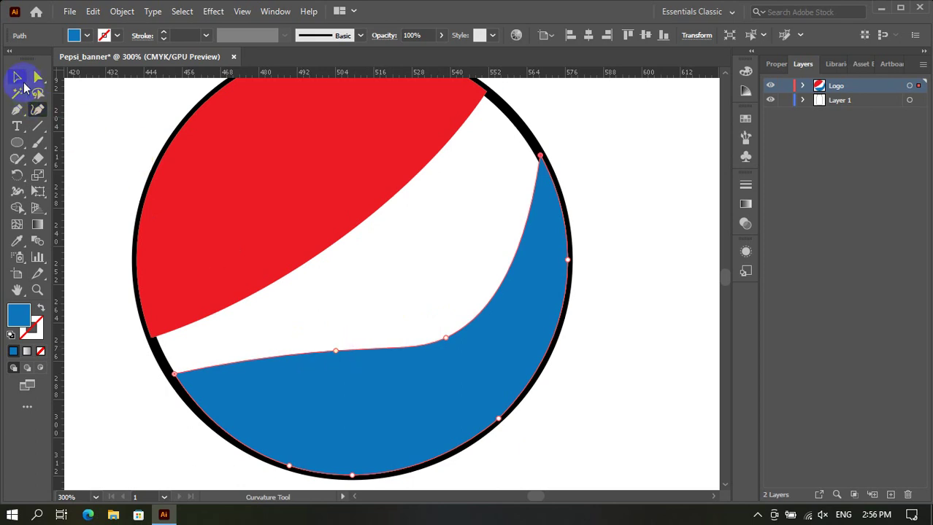
click(22, 82)
Paste a copy in front of the red cap and shrink it to about 89 by 75 pt.
click(110, 103)
scroll(219, 149, down, 2)
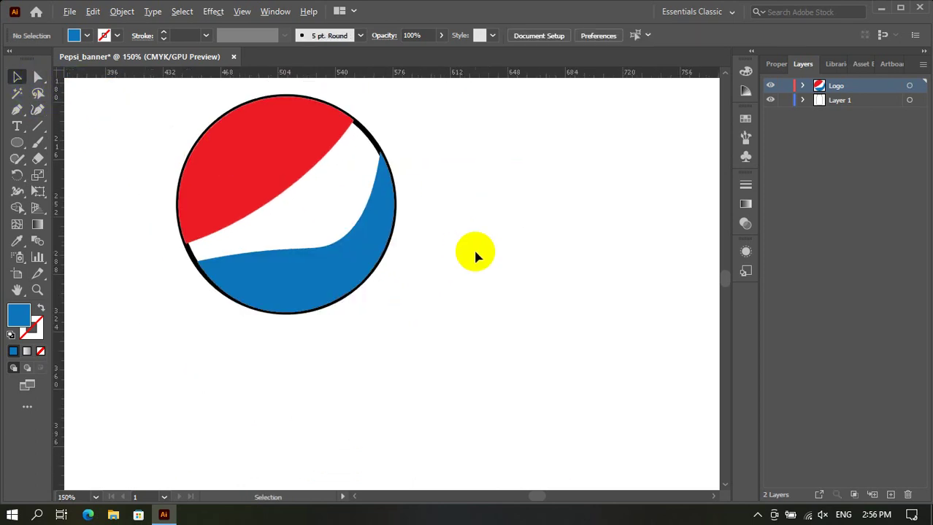
scroll(470, 257, down, 2)
scroll(438, 248, up, 1)
scroll(423, 235, up, 4)
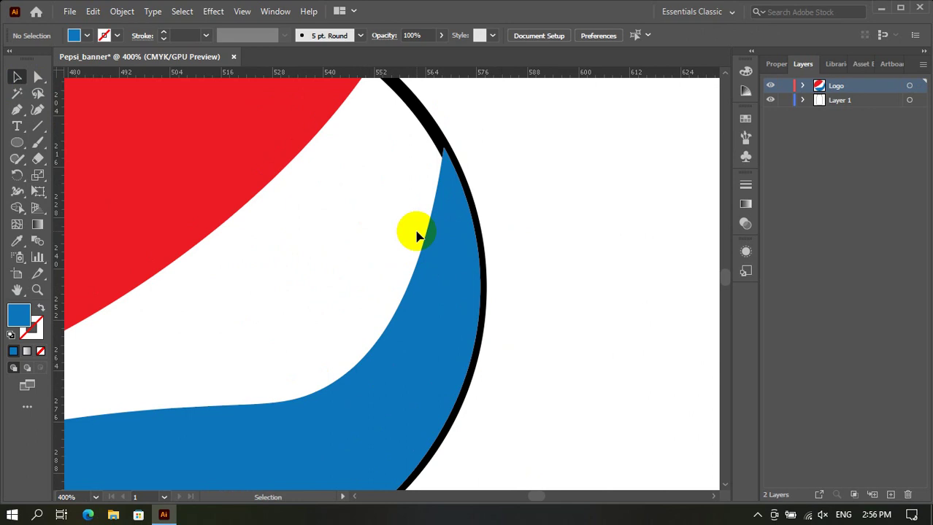
scroll(510, 201, down, 1)
scroll(491, 208, down, 3)
scroll(422, 201, up, 2)
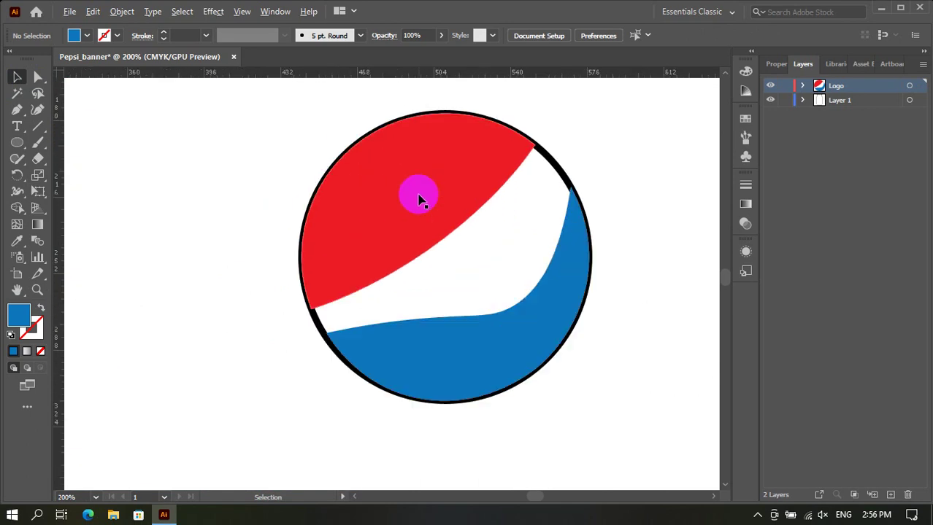
scroll(632, 226, down, 1)
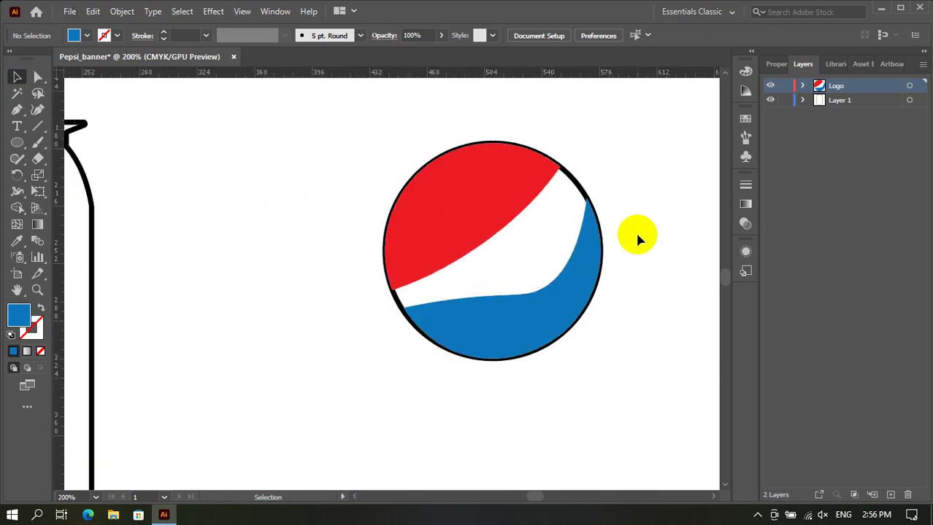
scroll(635, 231, up, 1)
click(407, 170)
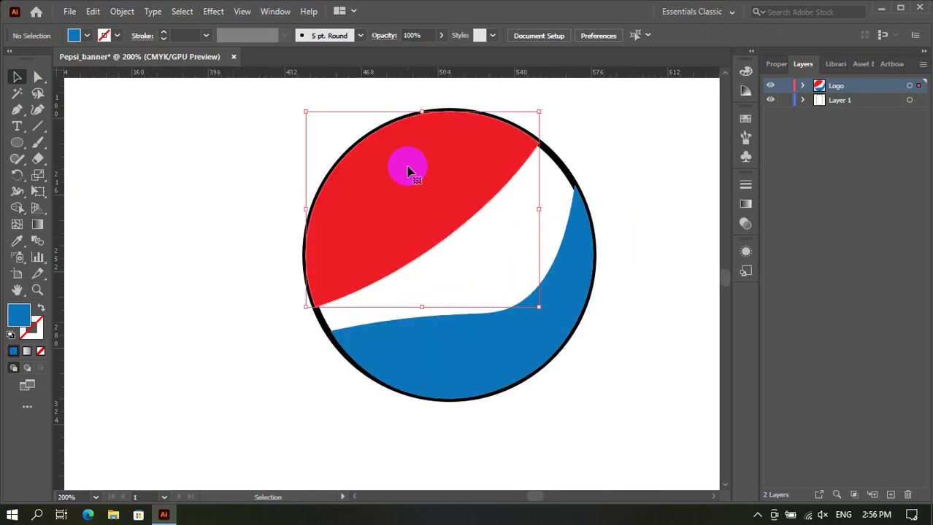
key(a)
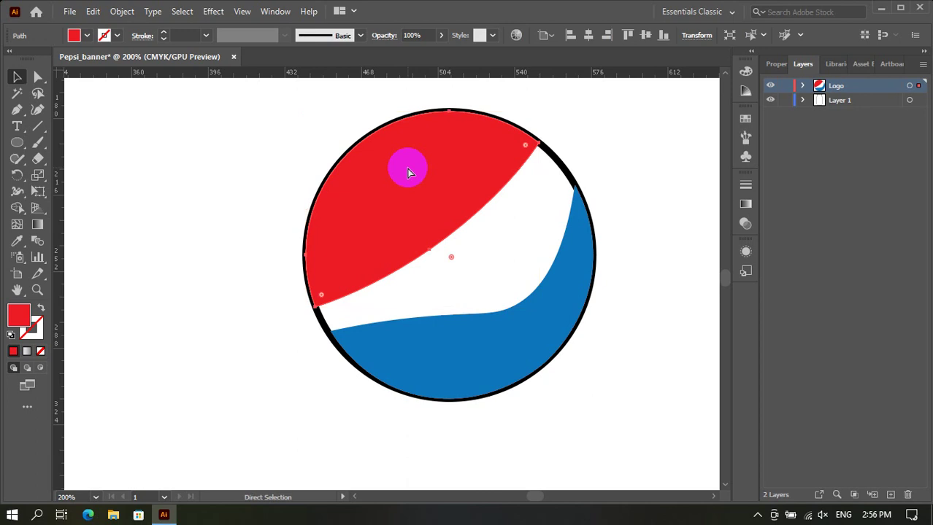
key(v)
key(a)
key(v)
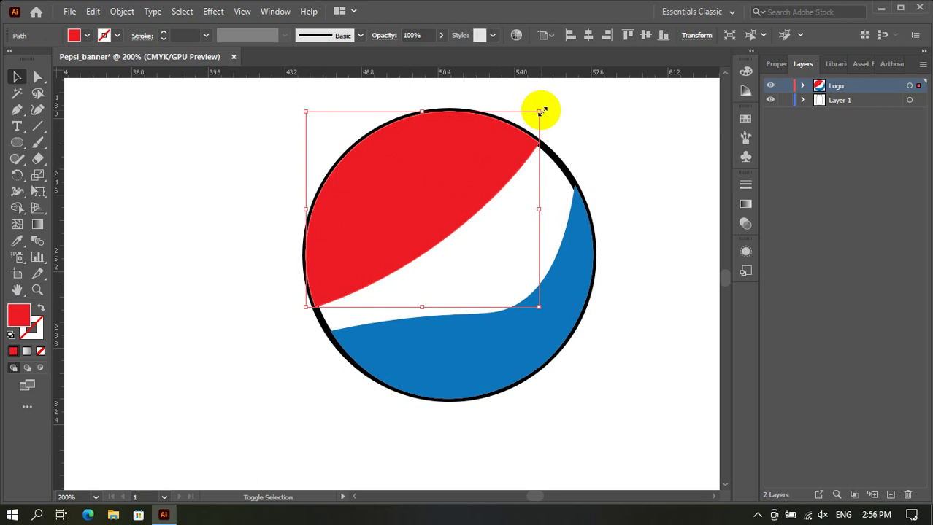
drag(540, 110, 517, 128)
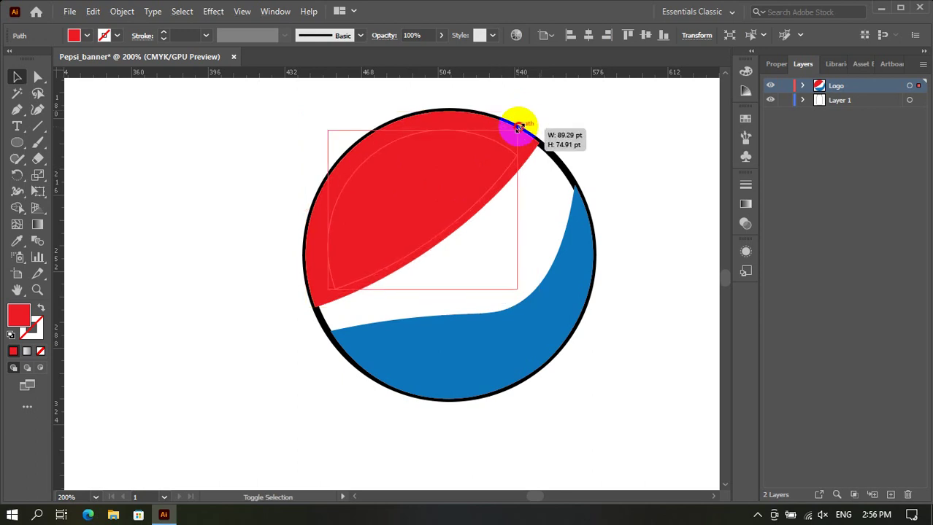
drag(517, 129, 517, 130)
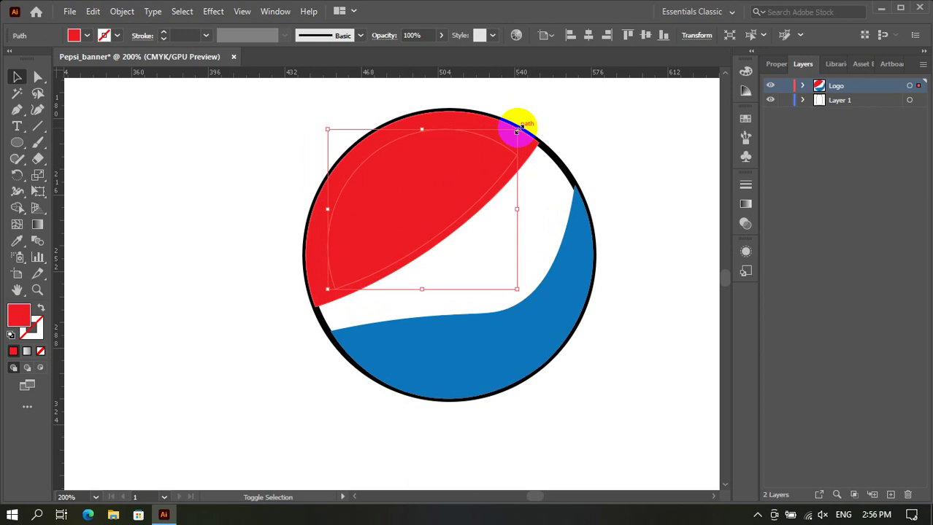
Lower the cap copy's opacity to 37% and select it in the Logo layer's path list.
click(444, 36)
drag(434, 53, 408, 55)
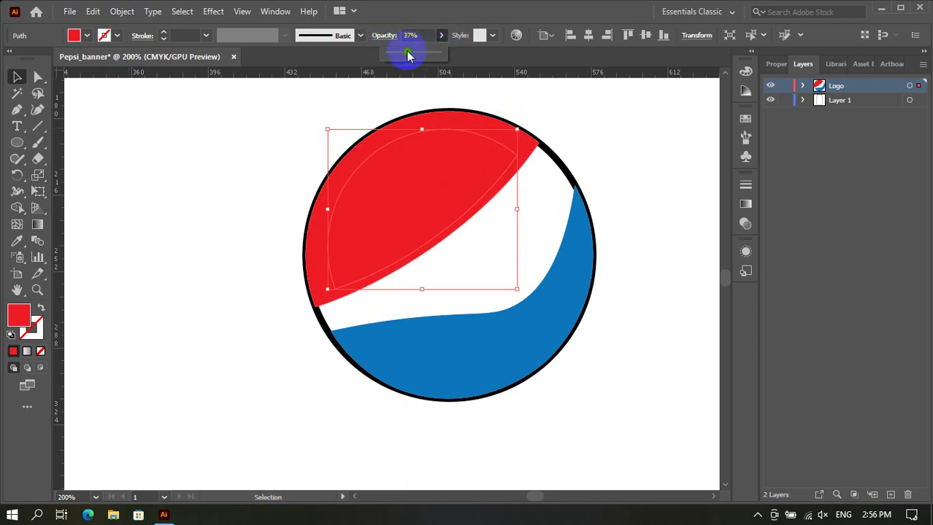
click(837, 89)
click(804, 87)
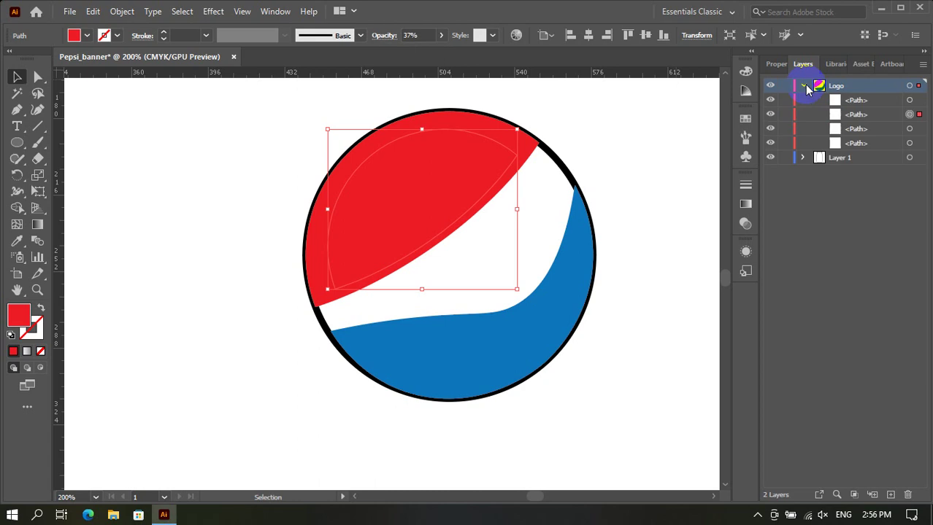
click(866, 119)
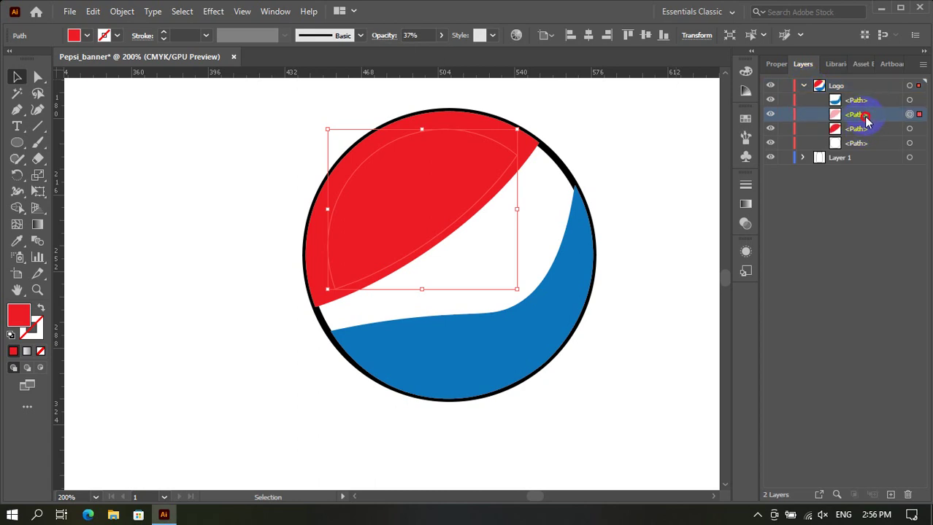
drag(865, 121, 858, 97)
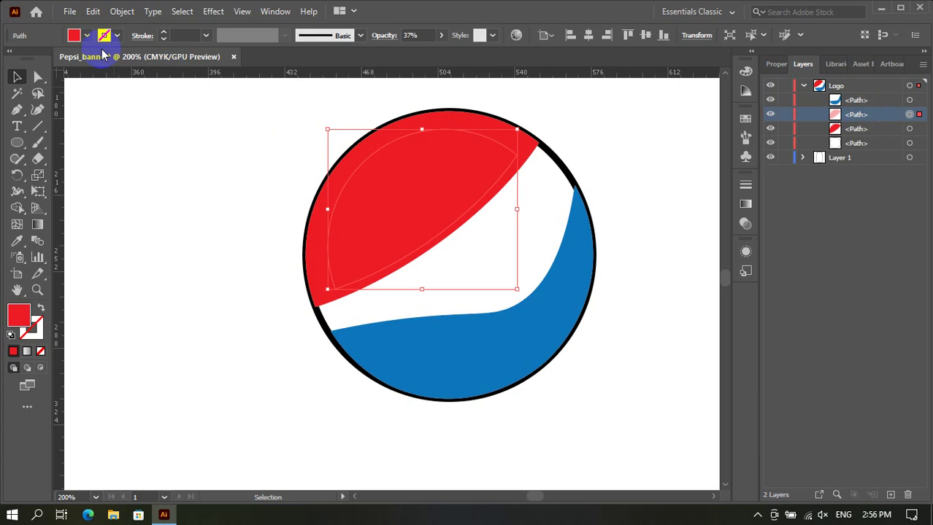
Fill the highlight copy with white and reduce its opacity to 26%.
click(74, 35)
click(86, 60)
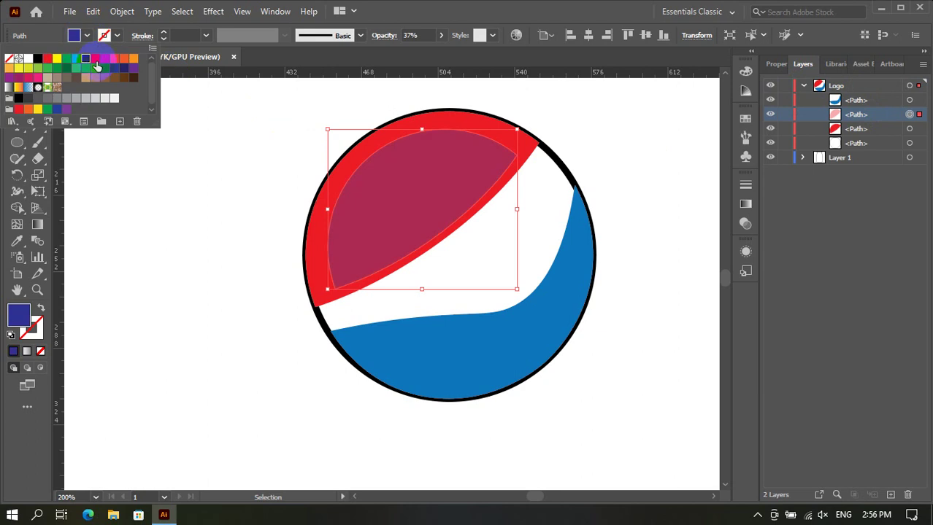
click(57, 59)
click(104, 59)
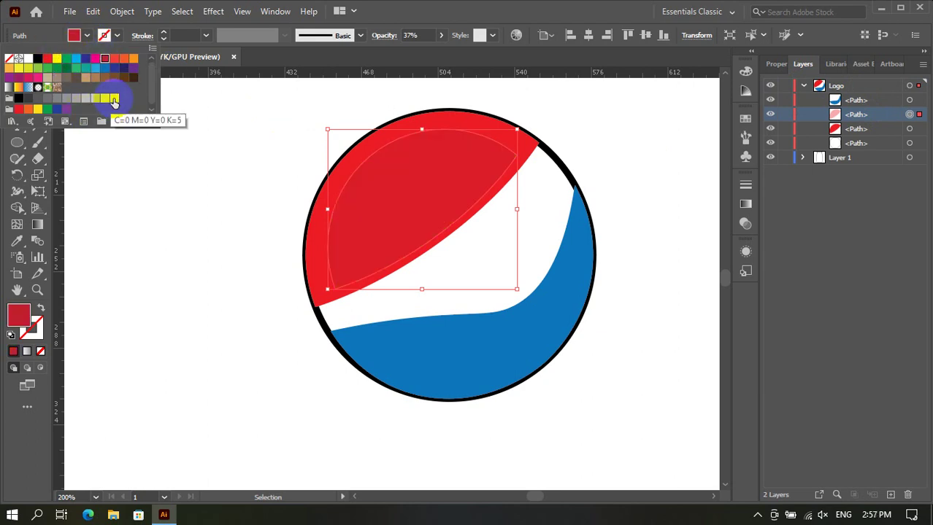
click(113, 98)
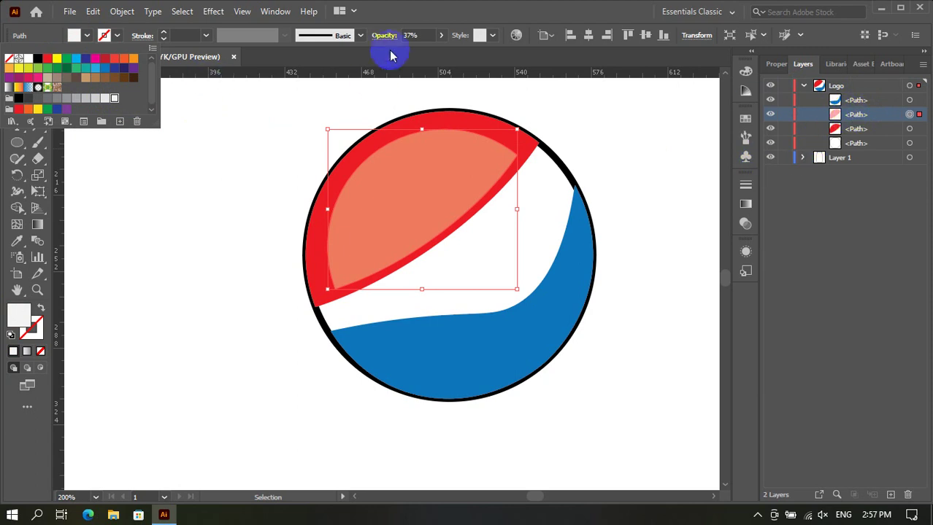
click(442, 36)
drag(407, 52, 399, 56)
click(16, 77)
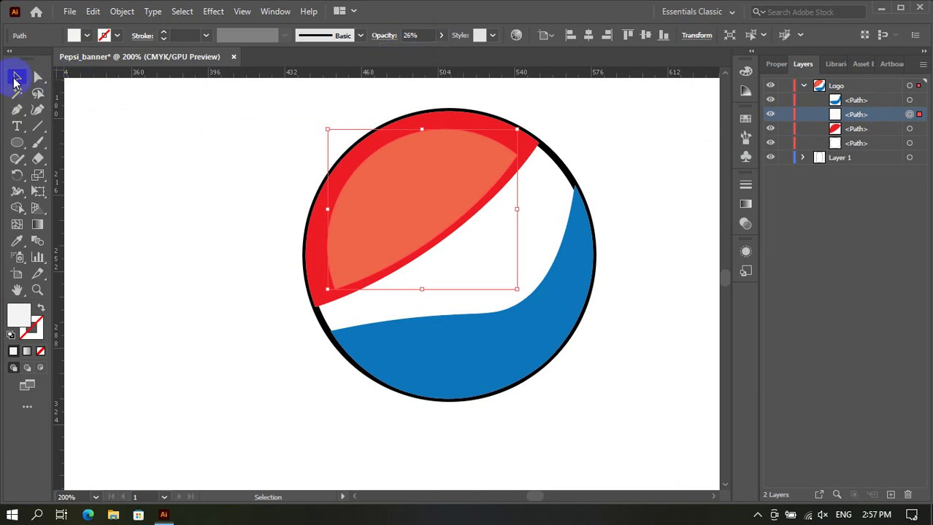
Move and enlarge the translucent highlight so it covers the red section.
click(438, 161)
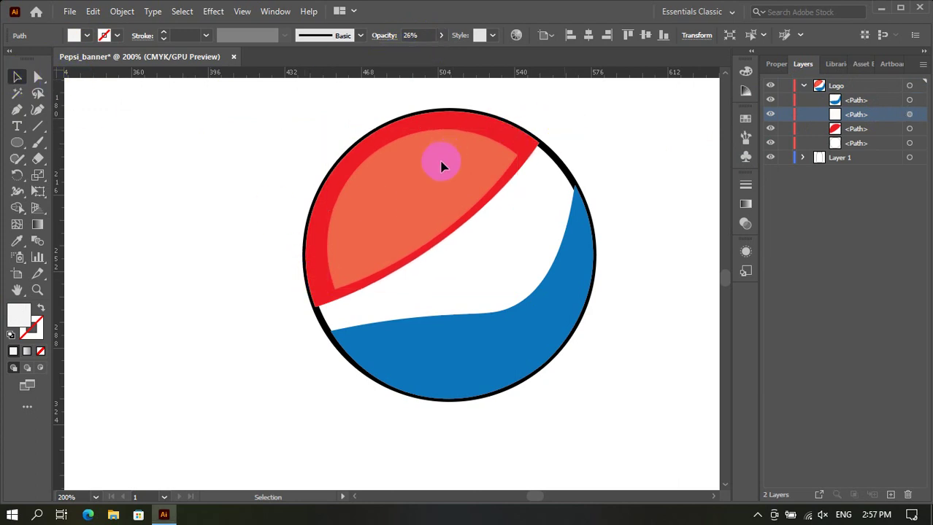
drag(443, 166, 438, 155)
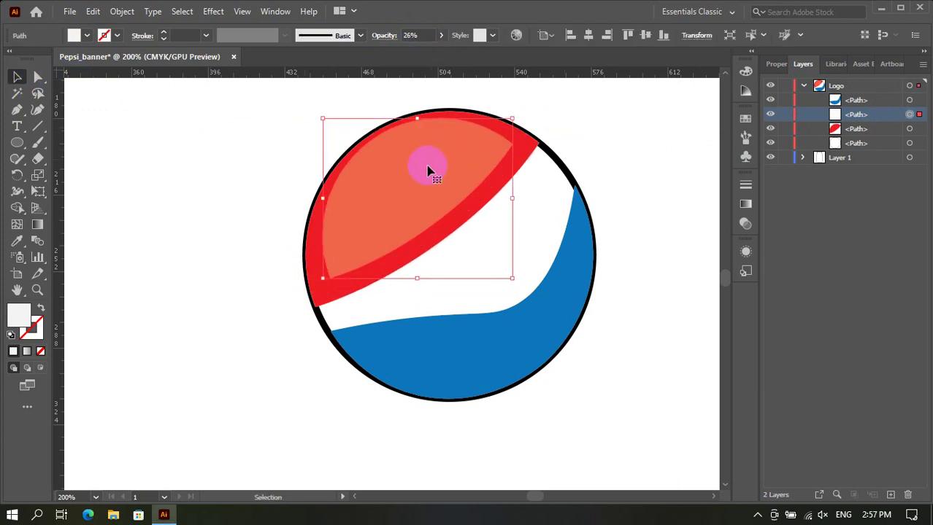
drag(325, 277, 311, 307)
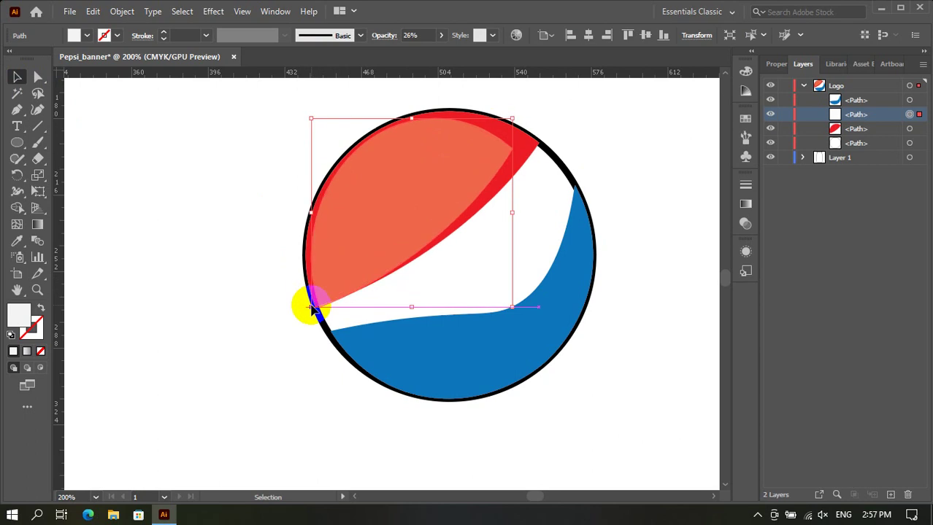
drag(513, 118, 536, 118)
click(566, 120)
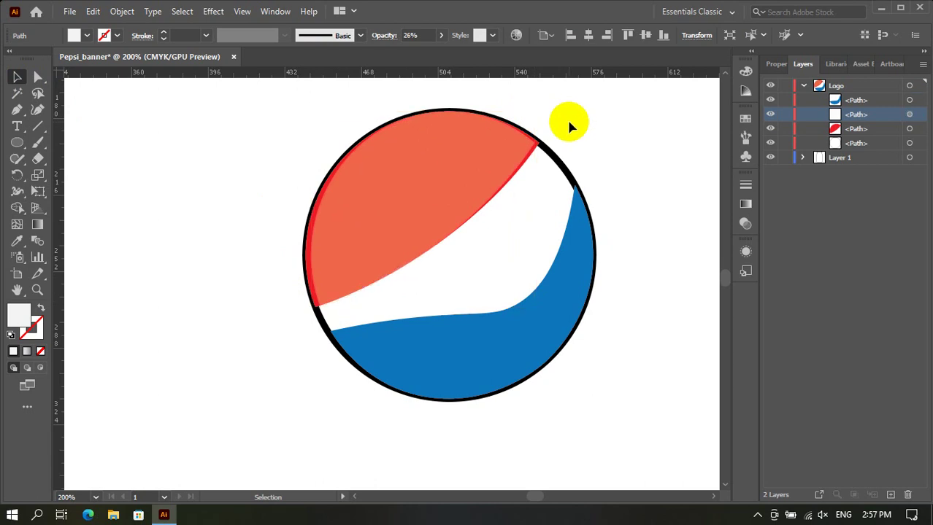
click(488, 162)
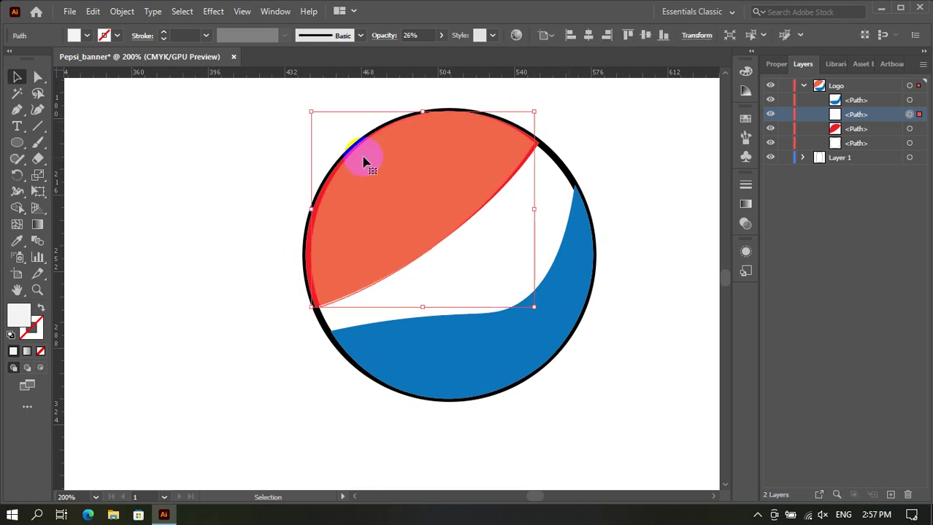
click(37, 109)
Pull the highlight's edges inward into a band, pinning its left side onto the black rim.
click(427, 237)
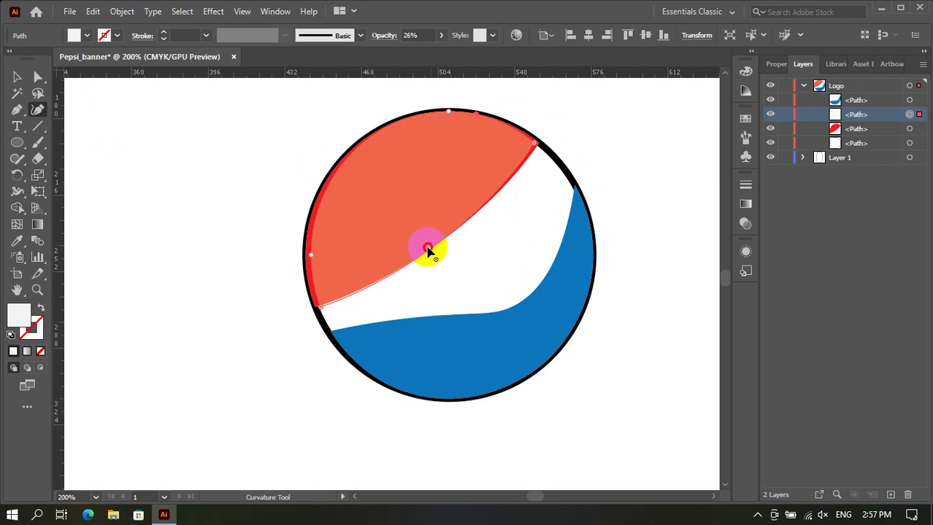
drag(428, 250, 428, 250)
drag(392, 144, 394, 146)
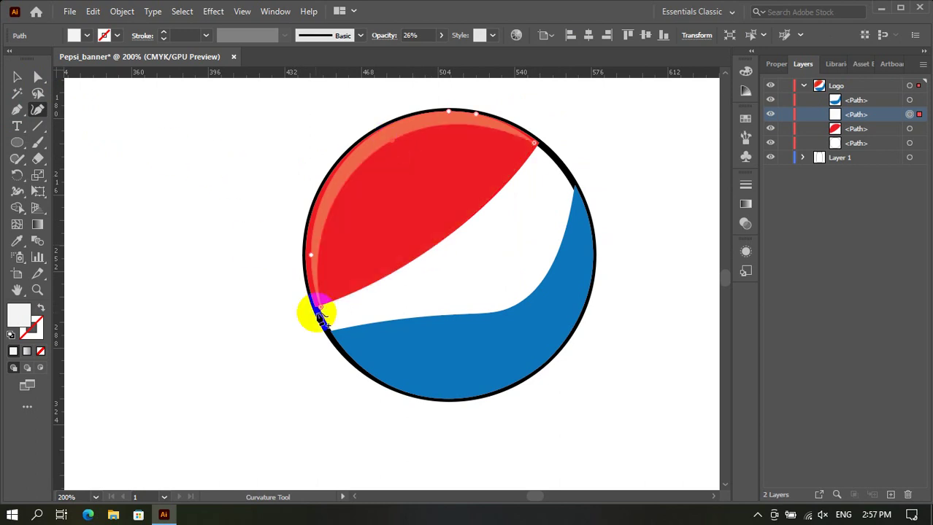
alt+scroll(306, 273, up, 3)
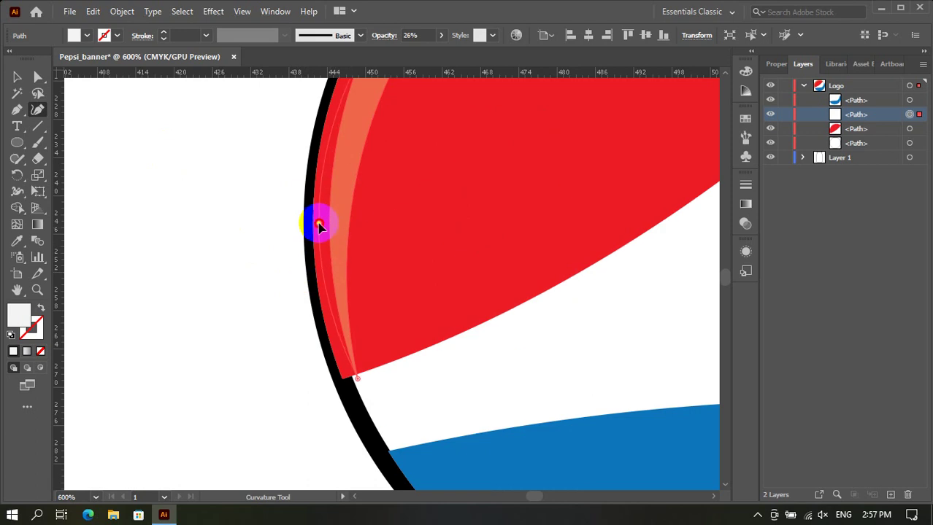
drag(329, 228, 313, 223)
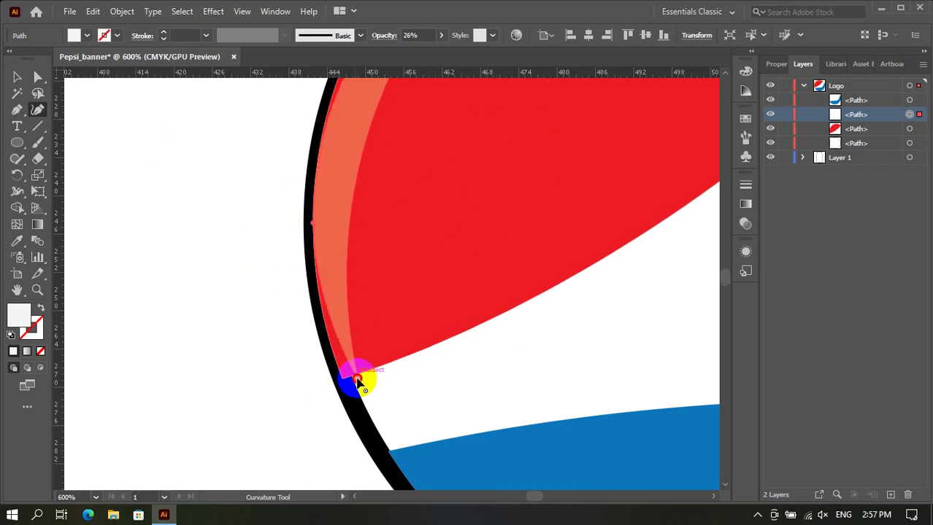
drag(356, 380, 342, 379)
alt+scroll(264, 358, down, 2)
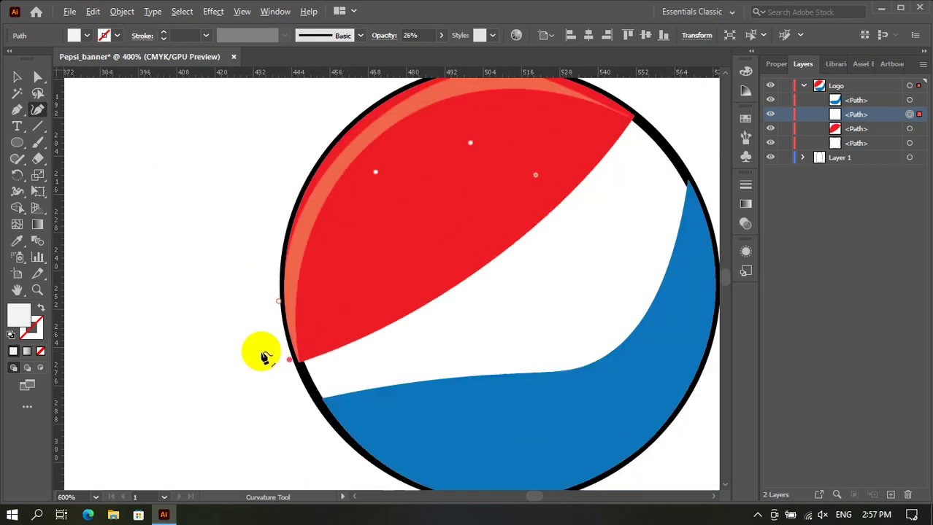
alt+scroll(258, 350, down, 1)
alt+scroll(359, 256, up, 2)
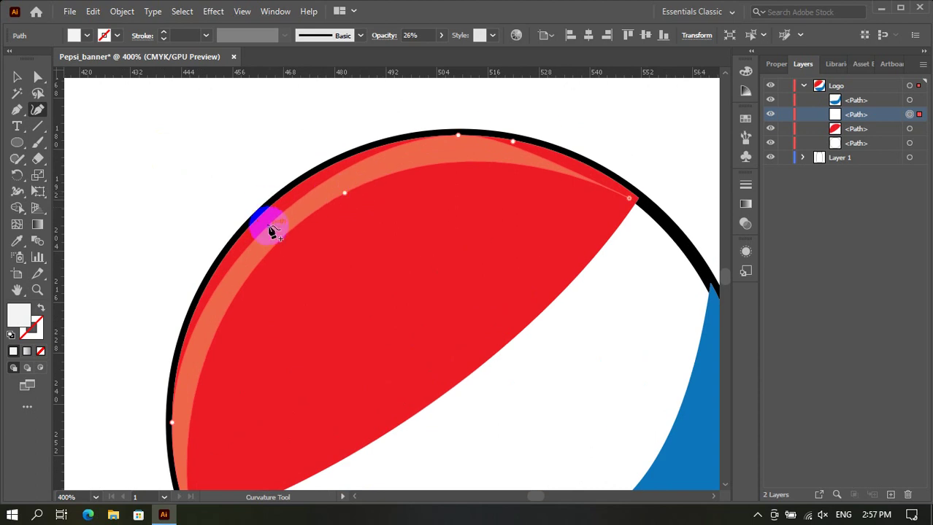
drag(274, 212, 260, 213)
alt+scroll(189, 313, up, 3)
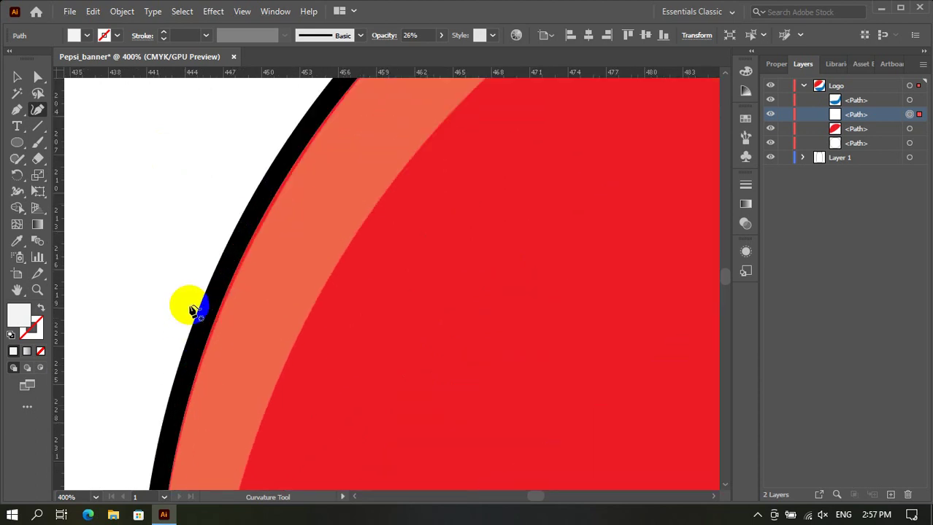
alt+scroll(188, 246, down, 1)
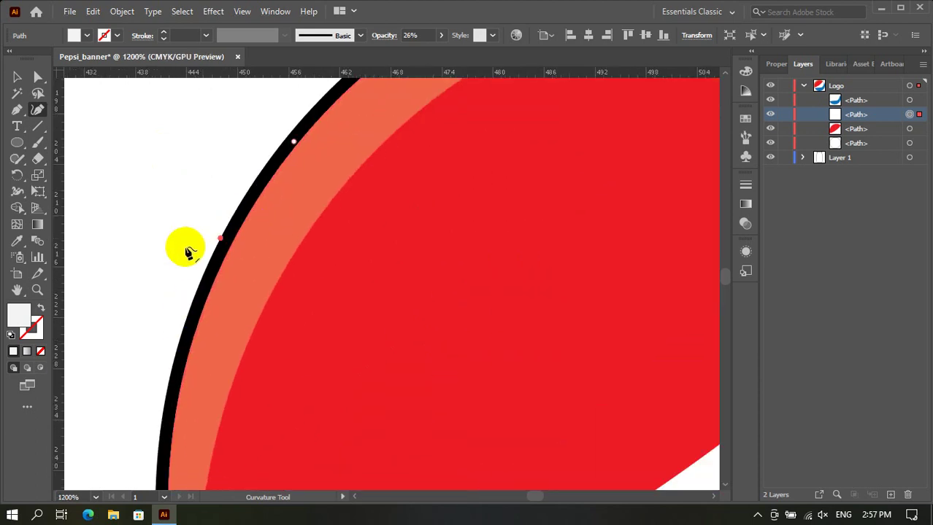
alt+scroll(214, 229, down, 3)
alt+scroll(365, 212, up, 3)
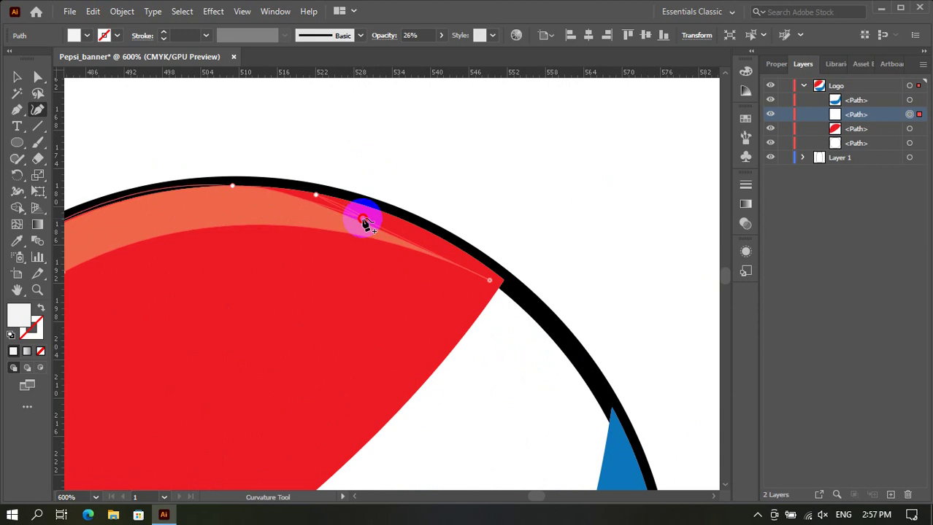
Curve the band's upper edge along the rim, adjust its right tip, and raise its lower edge.
drag(357, 226, 373, 210)
key(ctrl)
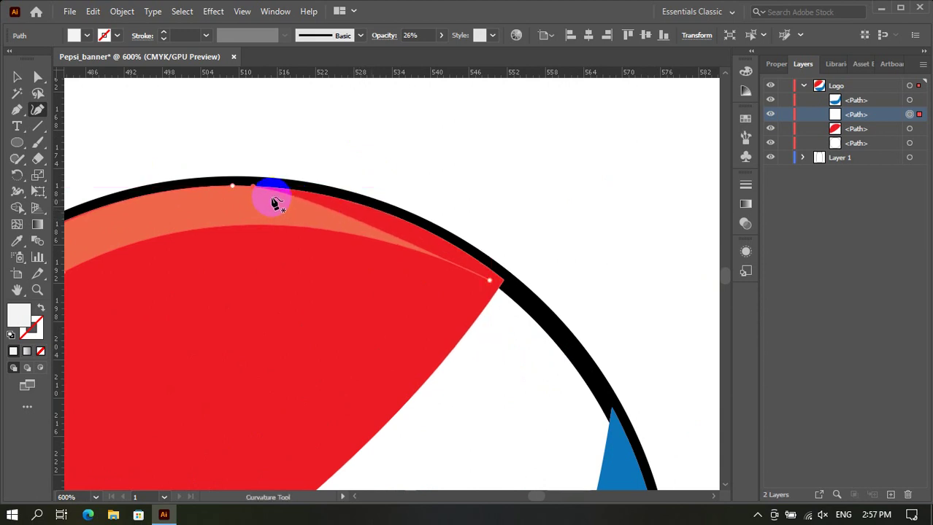
mouse_move(256, 191)
mouse_down()
mouse_move(364, 207)
mouse_move(499, 283)
mouse_up()
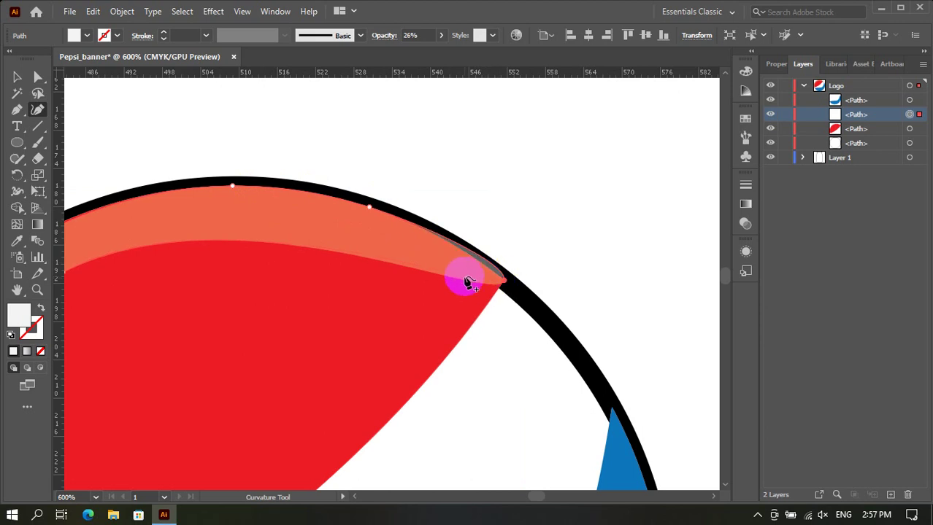
key(ctrl)
mouse_move(461, 277)
mouse_down()
mouse_move(434, 272)
mouse_move(502, 279)
mouse_up()
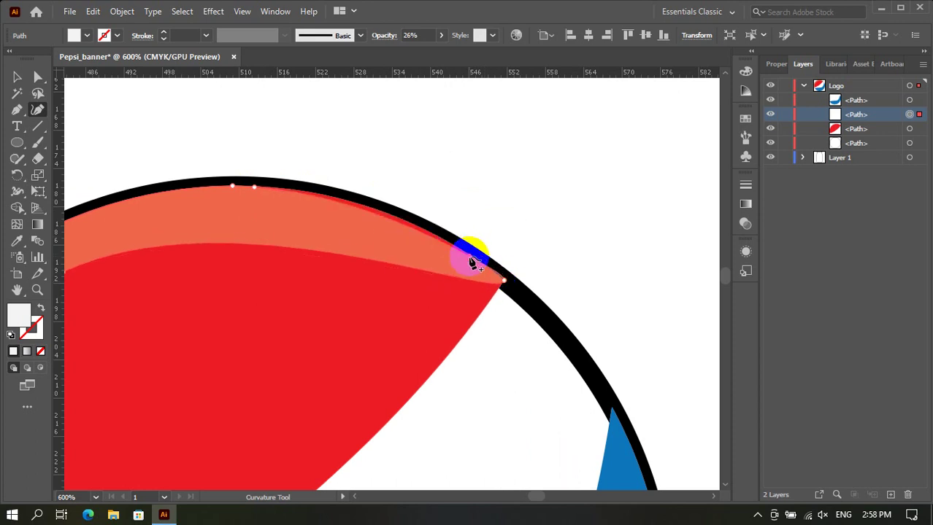
drag(473, 255, 495, 287)
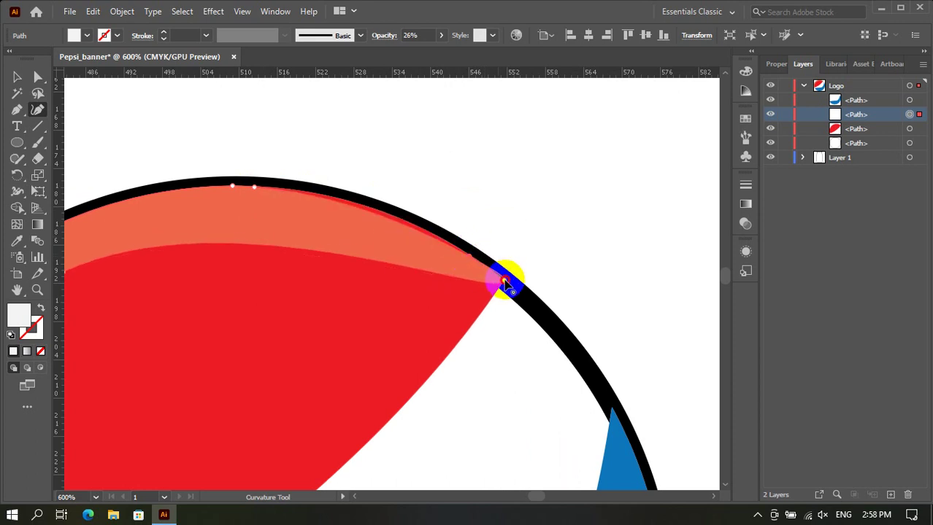
drag(254, 188, 379, 215)
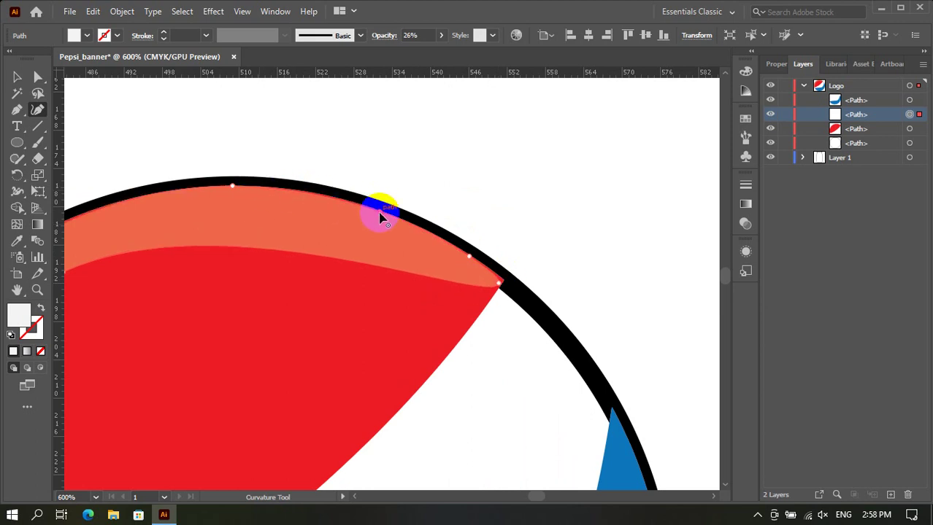
click(496, 287)
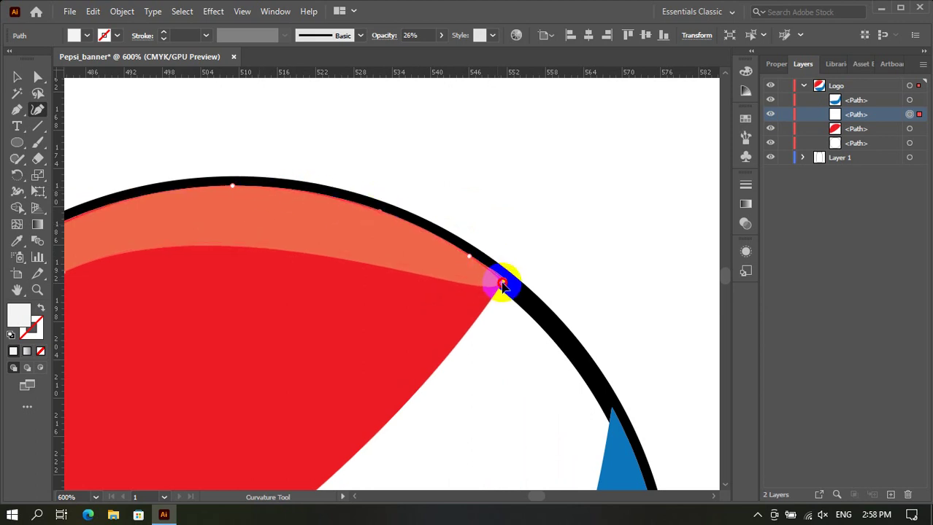
scroll(547, 251, down, 3)
scroll(547, 252, up, 2)
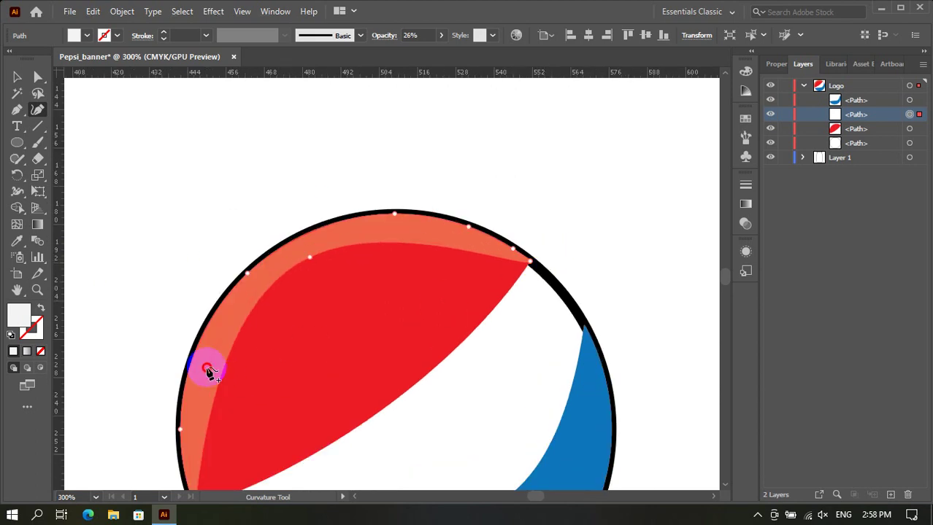
scroll(208, 358, down, 2)
scroll(131, 233, up, 3)
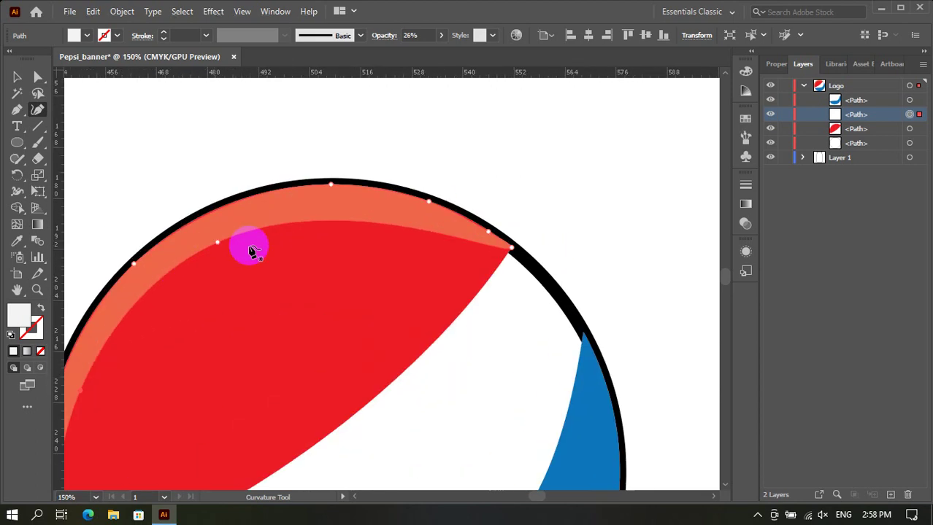
drag(351, 225, 350, 209)
click(221, 243)
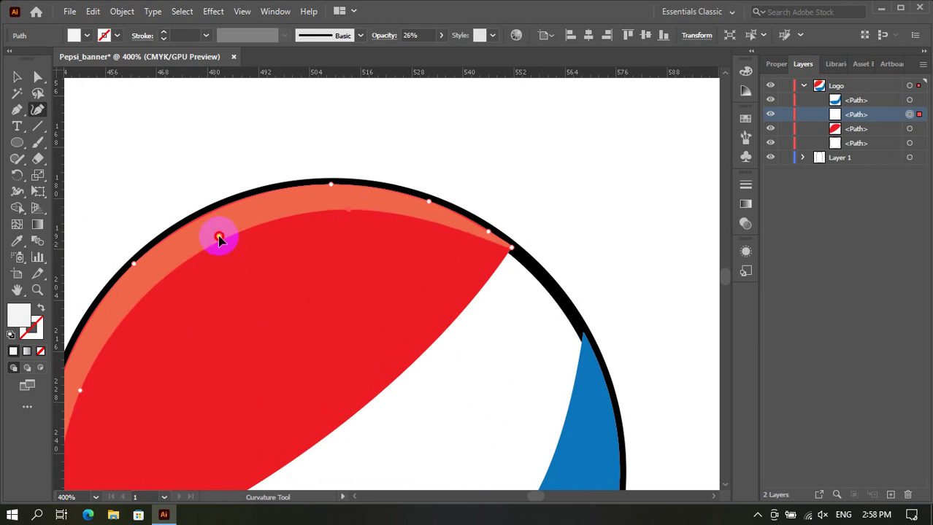
Return to the Selection tool and deselect the finished crescent highlight.
scroll(210, 219, up, 2)
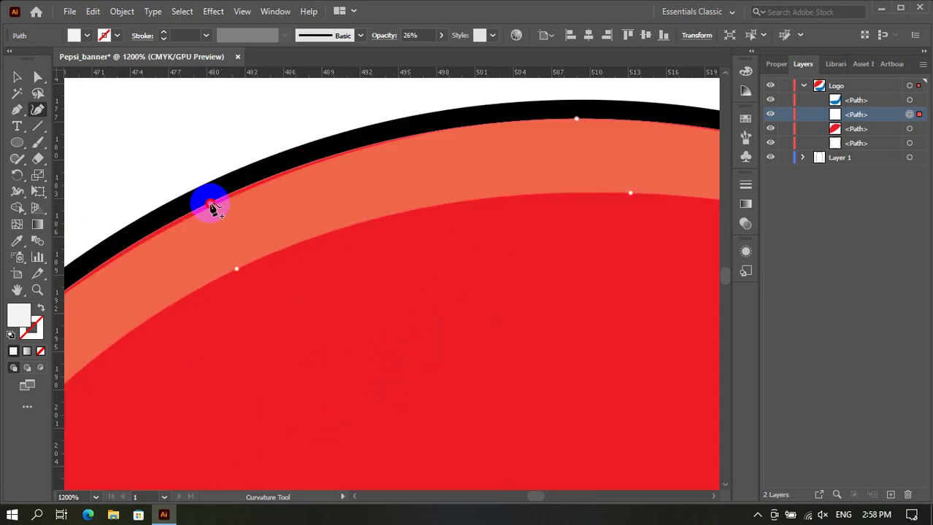
scroll(214, 217, down, 3)
scroll(510, 251, up, 2)
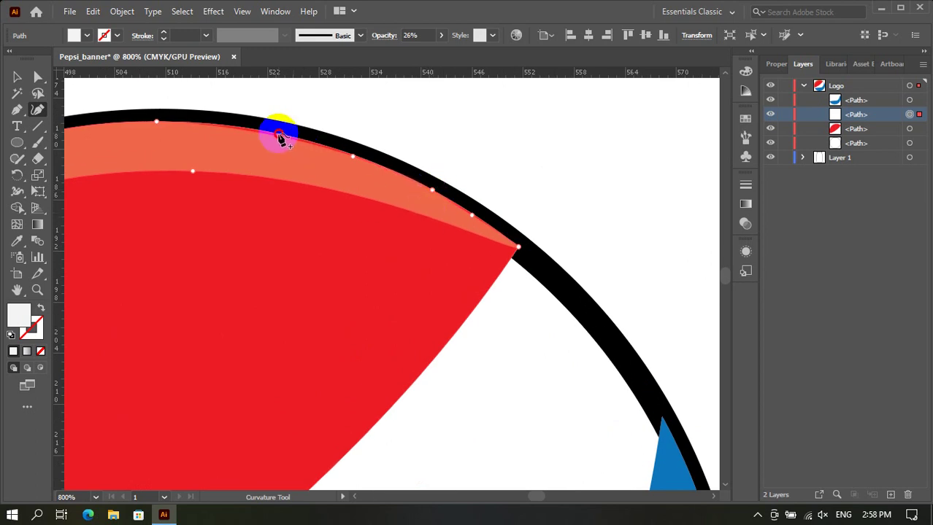
scroll(323, 173, down, 1)
scroll(254, 177, down, 3)
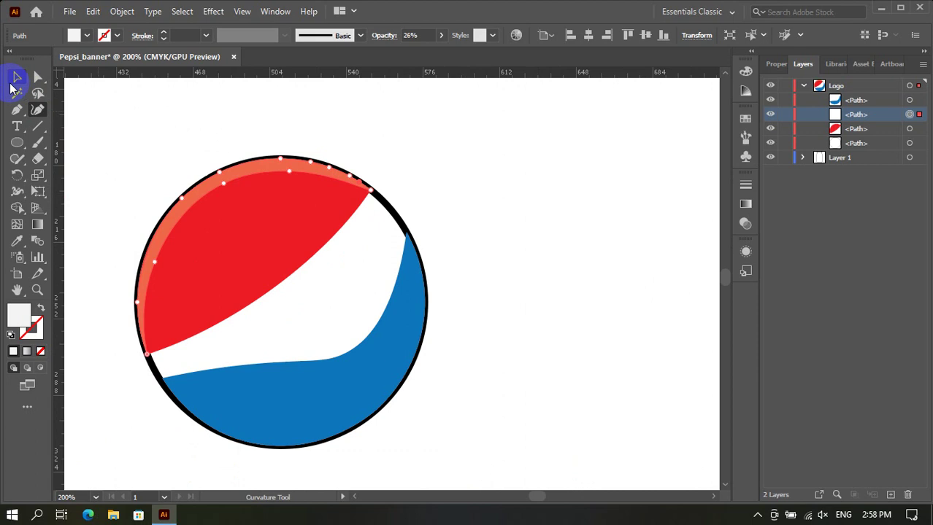
click(18, 77)
click(100, 98)
scroll(495, 208, down, 2)
scroll(505, 263, down, 2)
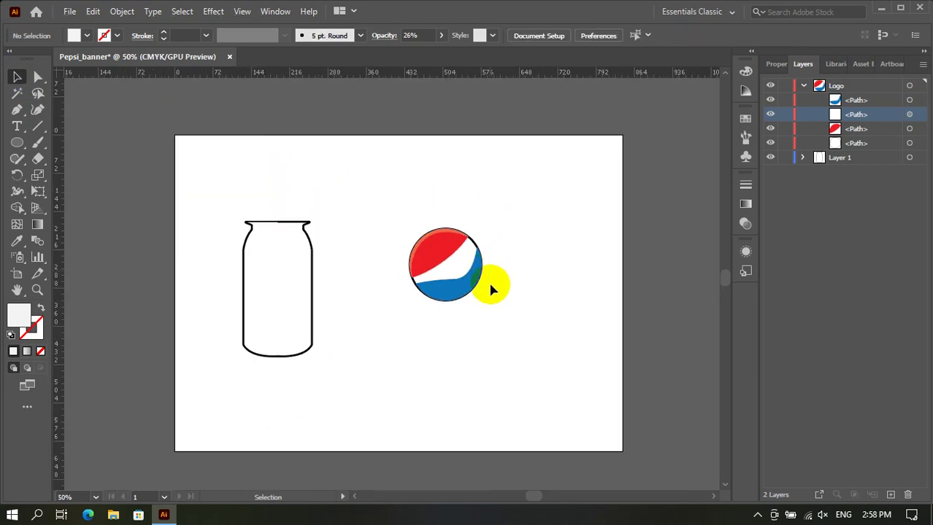
scroll(482, 292, up, 2)
scroll(471, 294, up, 1)
scroll(343, 313, up, 2)
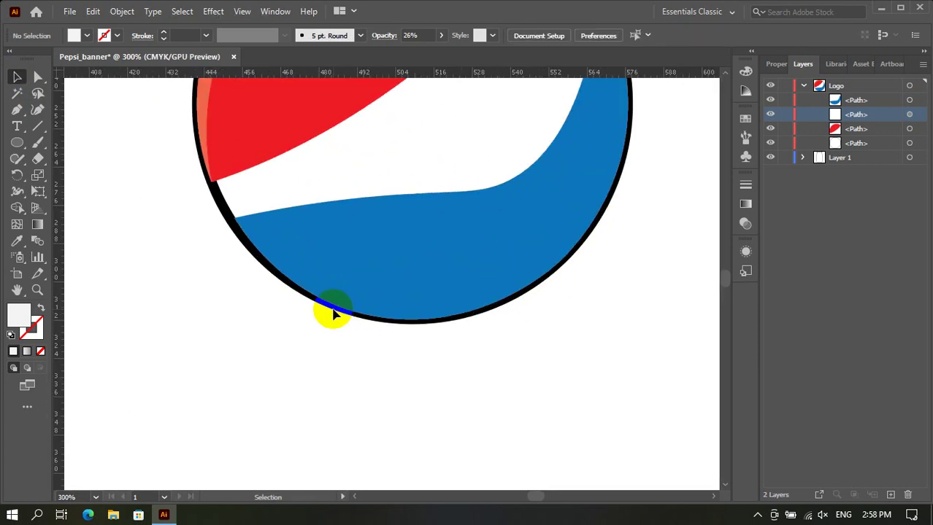
scroll(333, 313, down, 1)
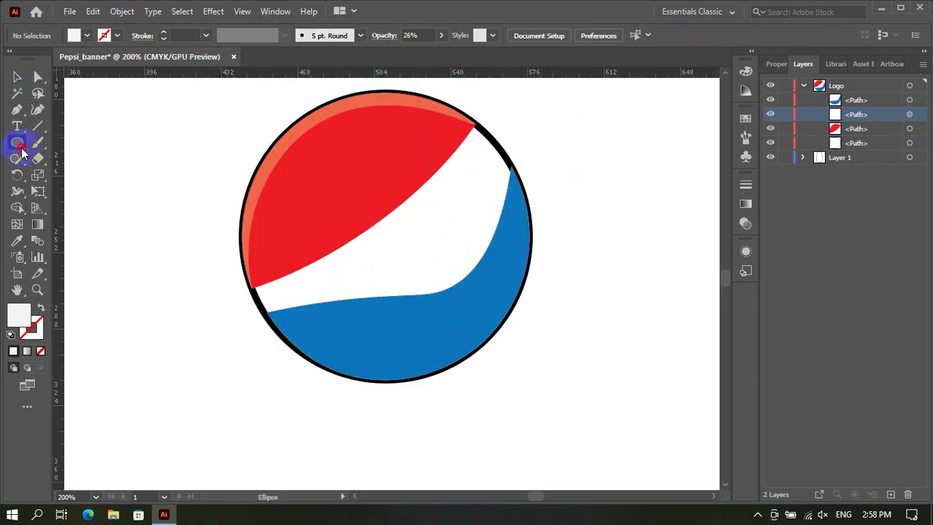
Draw an 11%-opacity white ellipse on the upper red area, then shrink and tilt it.
scroll(346, 153, up, 2)
scroll(325, 164, up, 1)
scroll(318, 164, up, 1)
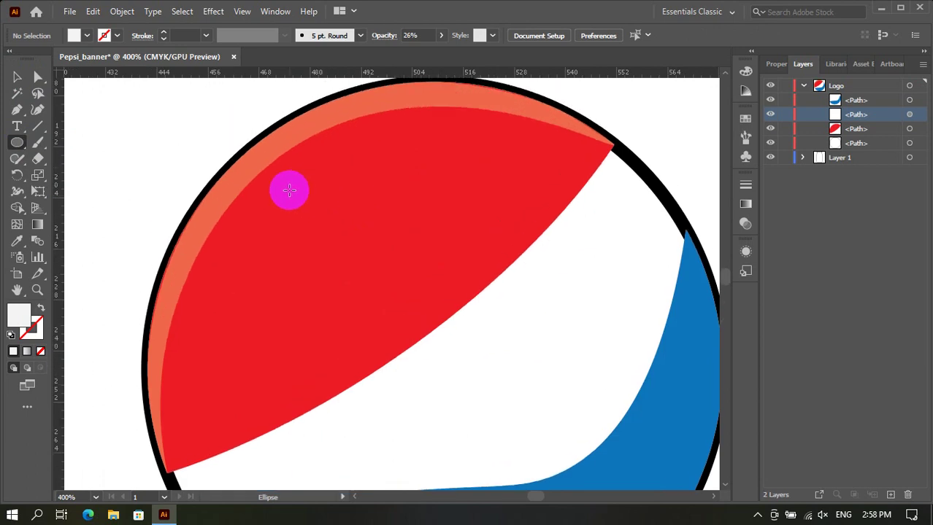
mouse_move(291, 190)
mouse_down()
mouse_move(350, 274)
mouse_move(341, 277)
mouse_up()
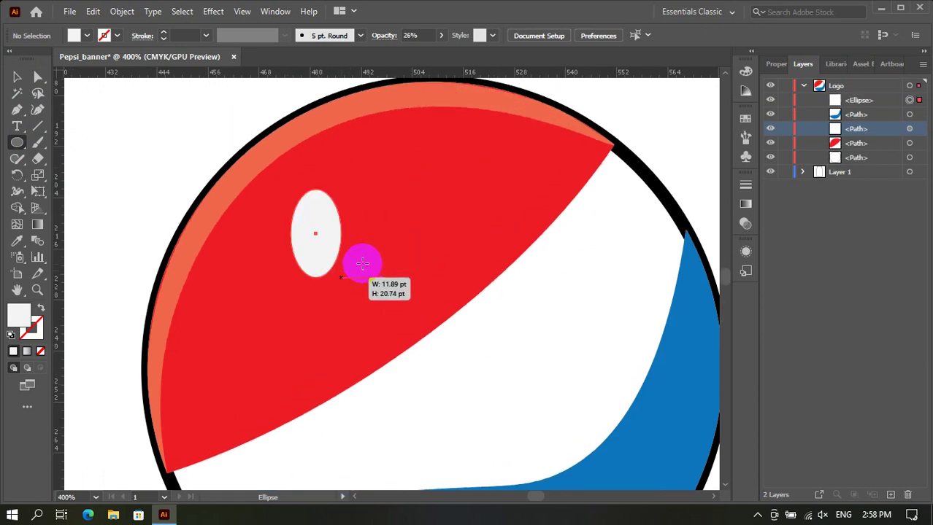
click(440, 35)
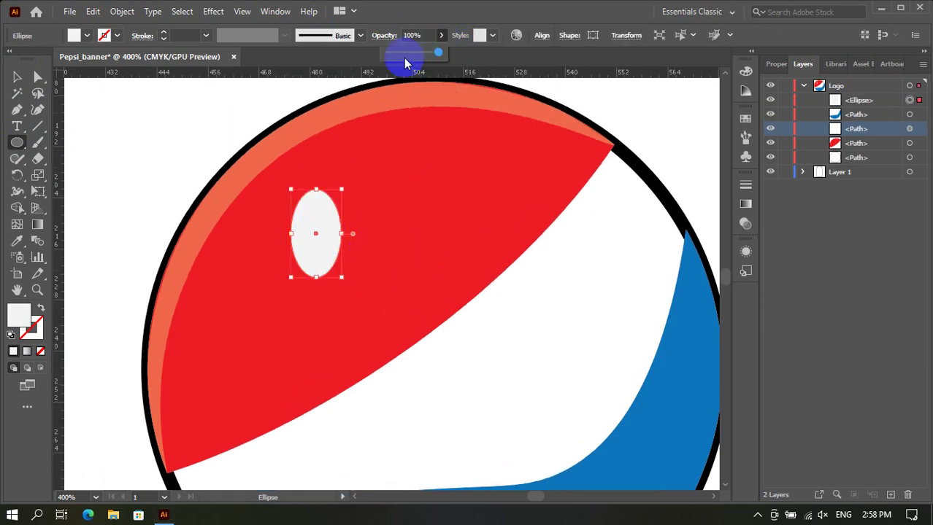
click(405, 54)
drag(397, 57, 394, 56)
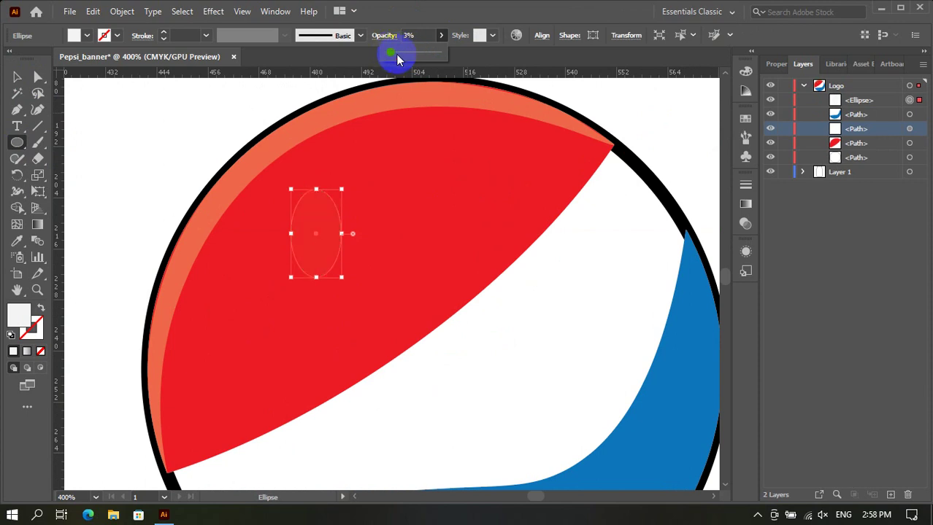
click(397, 54)
drag(390, 52, 394, 52)
click(17, 75)
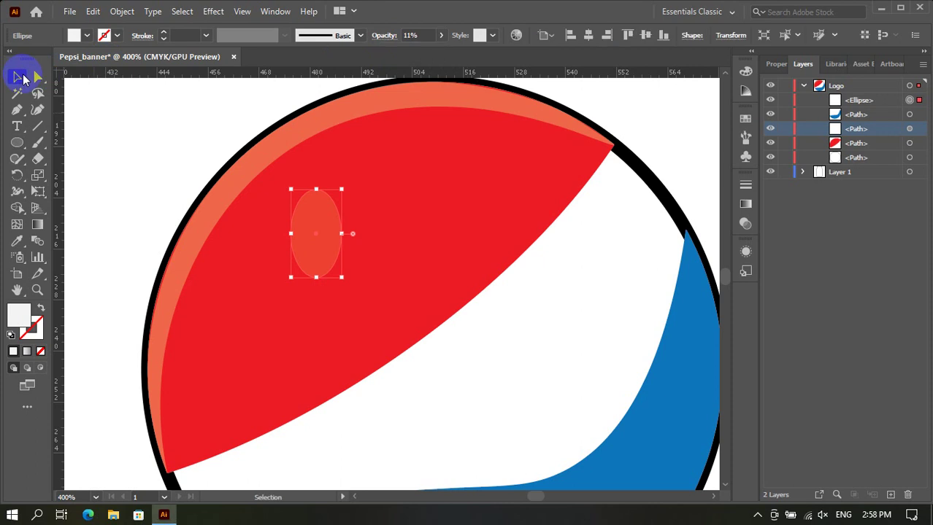
mouse_move(319, 192)
mouse_down()
mouse_move(348, 218)
mouse_move(343, 183)
mouse_move(359, 175)
mouse_move(342, 253)
mouse_up()
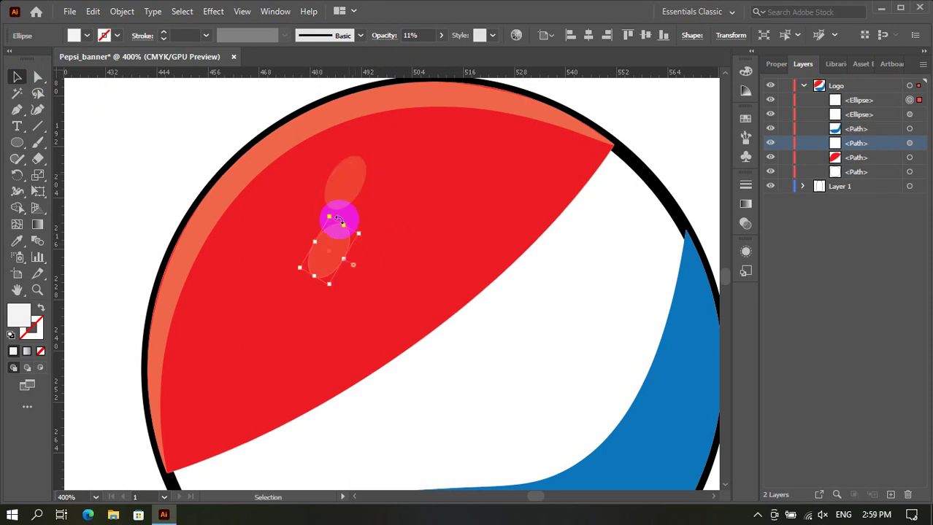
Shrink the duplicate ellipse to 11% opacity and place it under the larger highlight.
drag(330, 219, 327, 245)
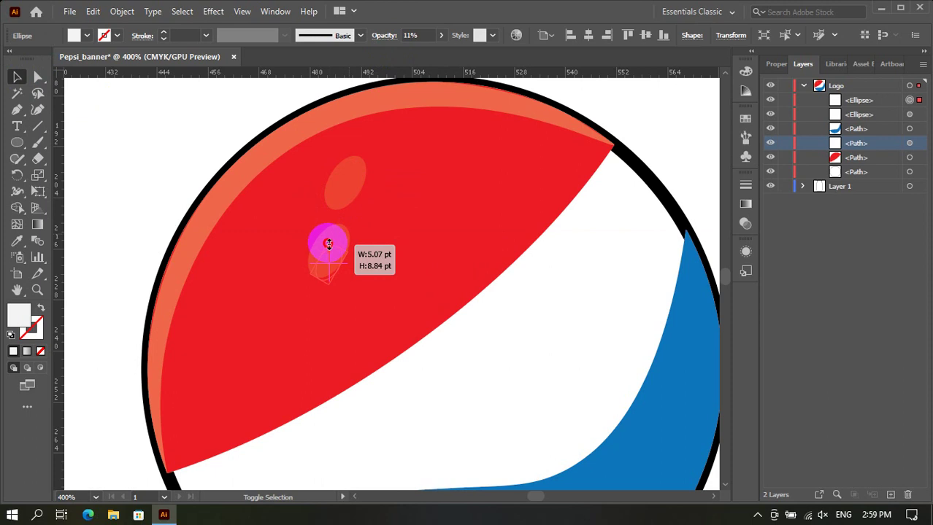
click(441, 35)
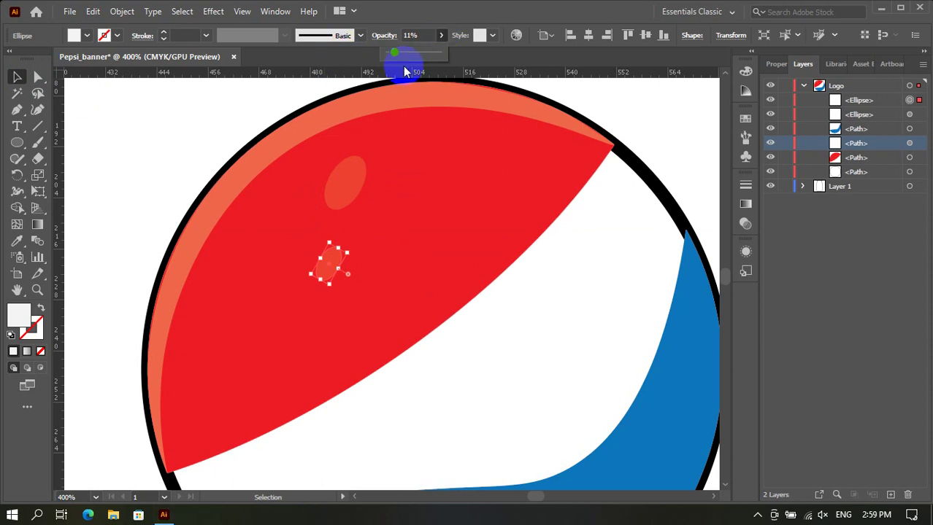
drag(392, 55, 388, 57)
drag(397, 51, 390, 54)
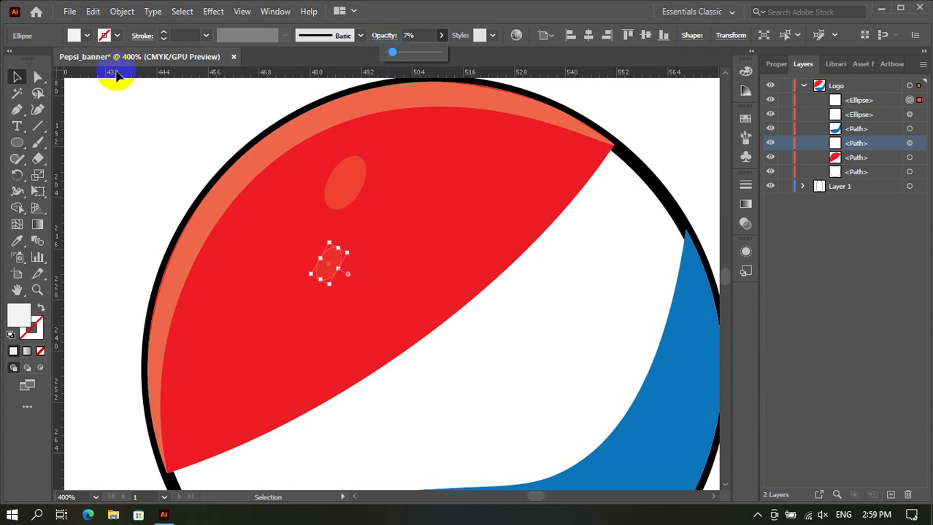
click(98, 121)
scroll(335, 281, up, 2)
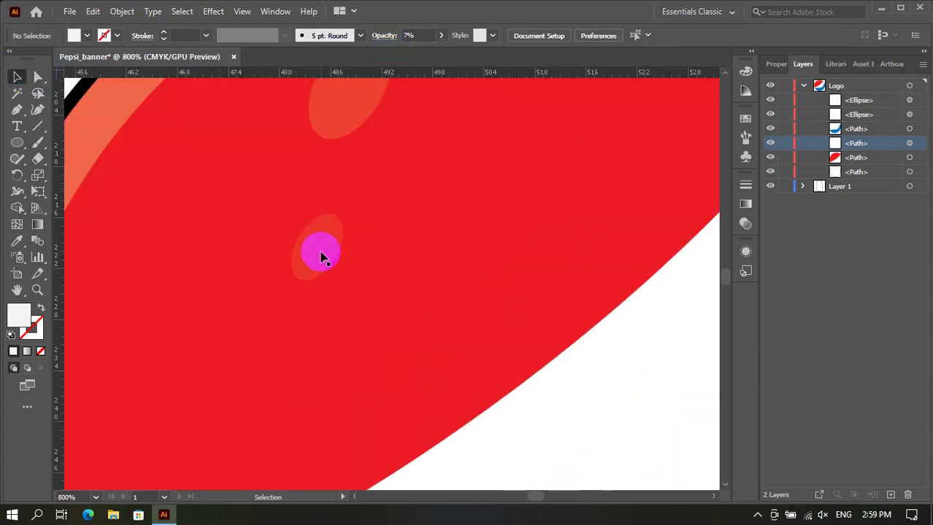
drag(316, 254, 341, 183)
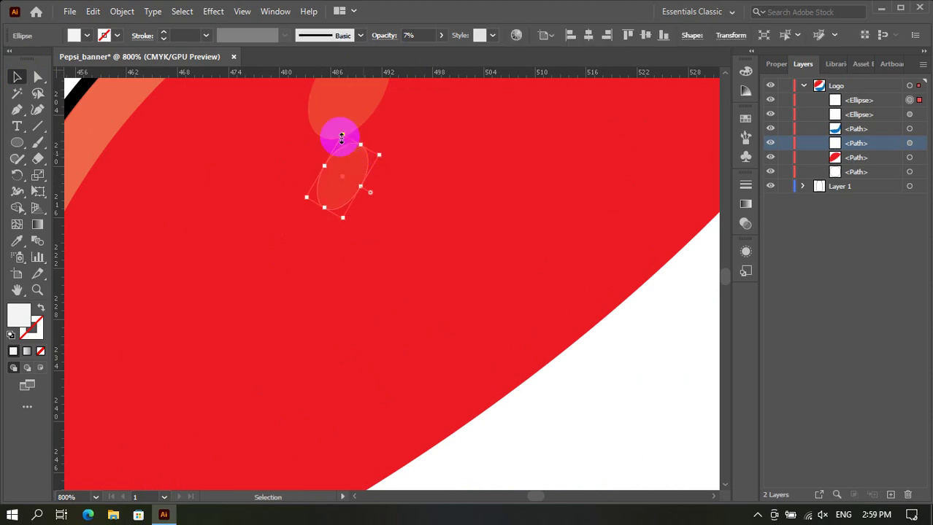
drag(340, 135, 337, 181)
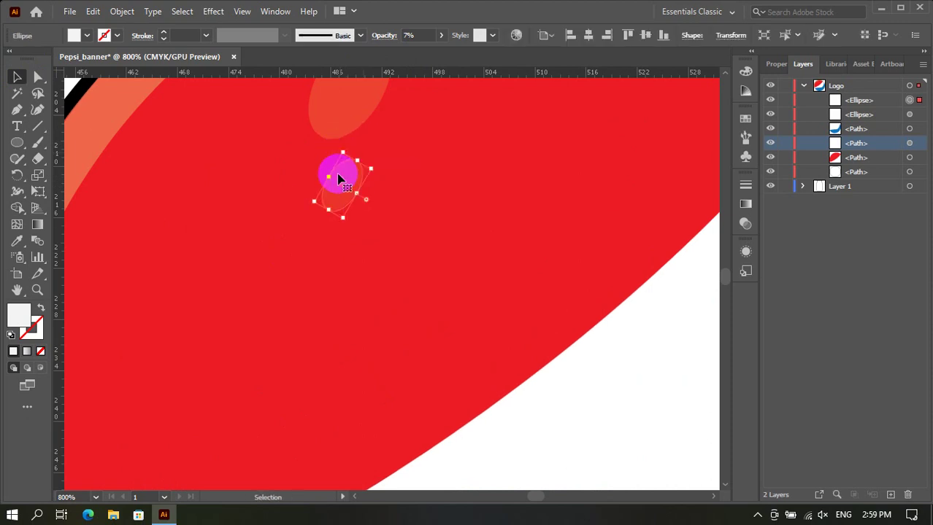
scroll(336, 184, down, 3)
click(241, 135)
scroll(341, 157, up, 2)
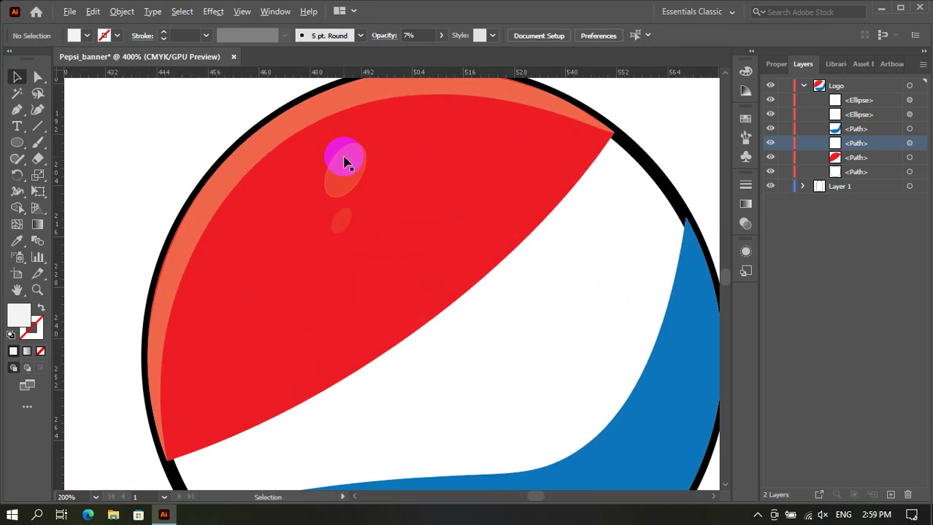
scroll(424, 223, down, 3)
scroll(263, 242, up, 1)
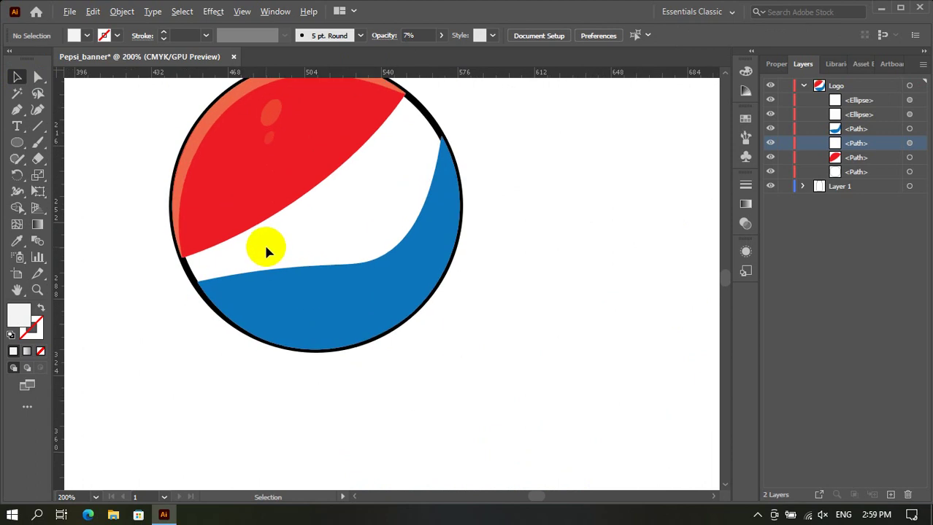
Raise the larger highlight ellipse's opacity to 21%.
click(276, 117)
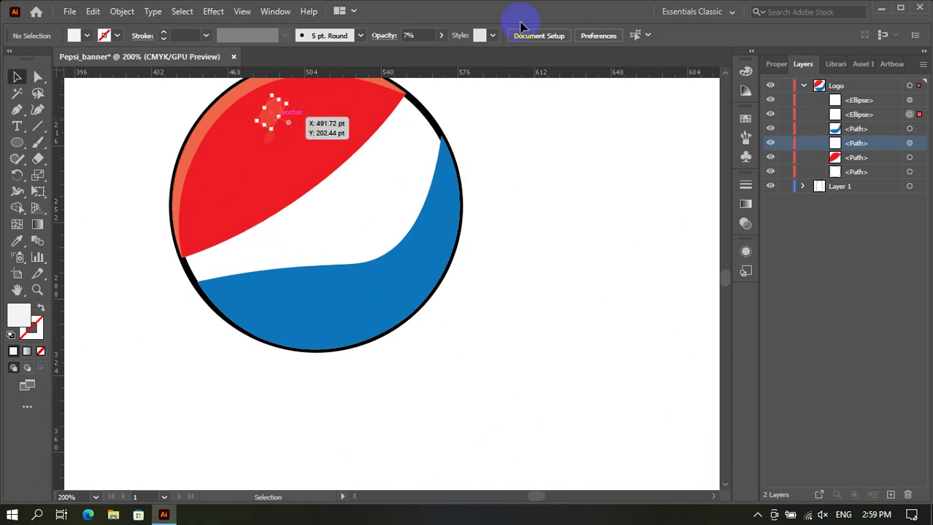
click(441, 35)
drag(399, 54, 400, 54)
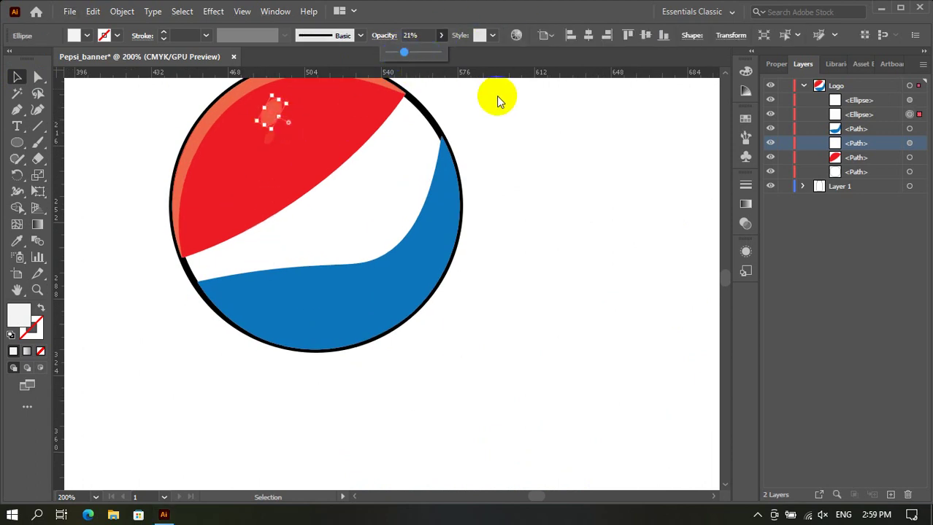
click(531, 121)
scroll(273, 126, up, 2)
Raise the small lower ellipse's opacity to 28%.
click(266, 157)
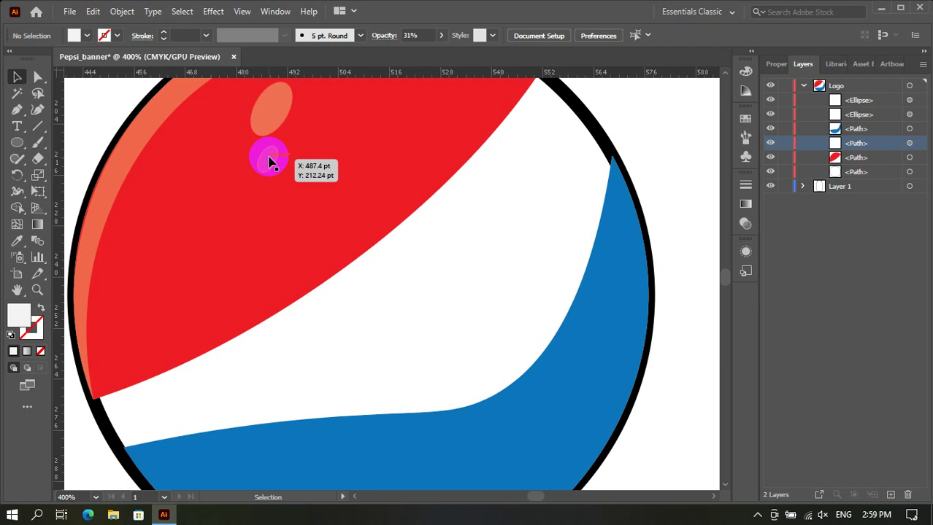
click(442, 35)
drag(392, 53, 416, 63)
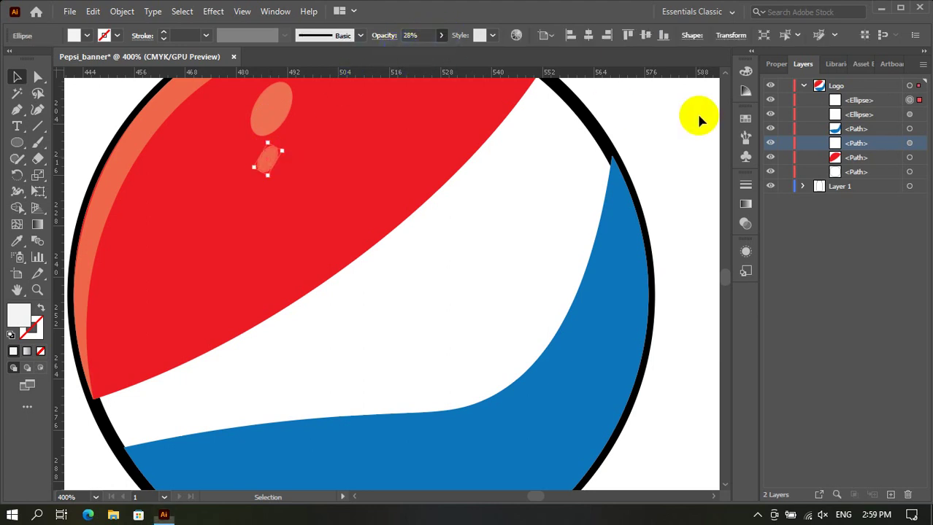
scroll(538, 175, down, 5)
click(598, 201)
scroll(598, 201, up, 2)
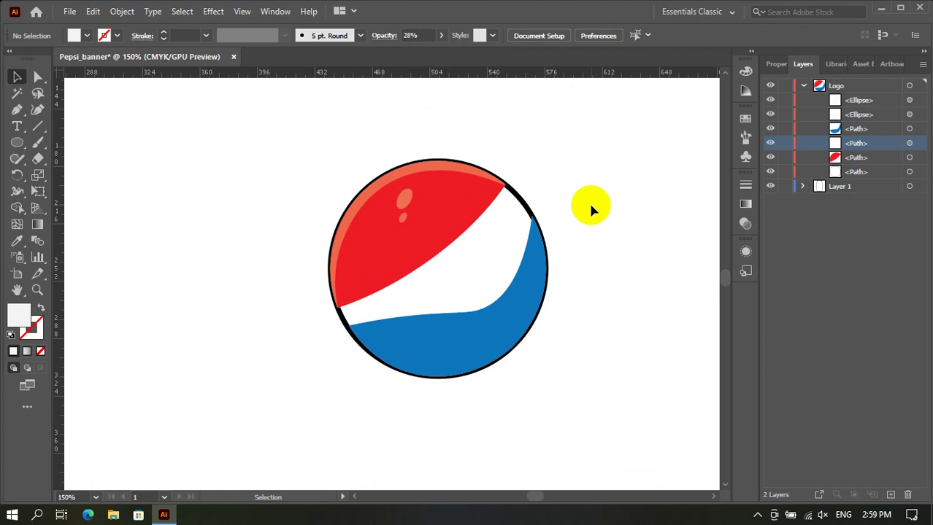
scroll(591, 202, down, 1)
scroll(553, 256, up, 1)
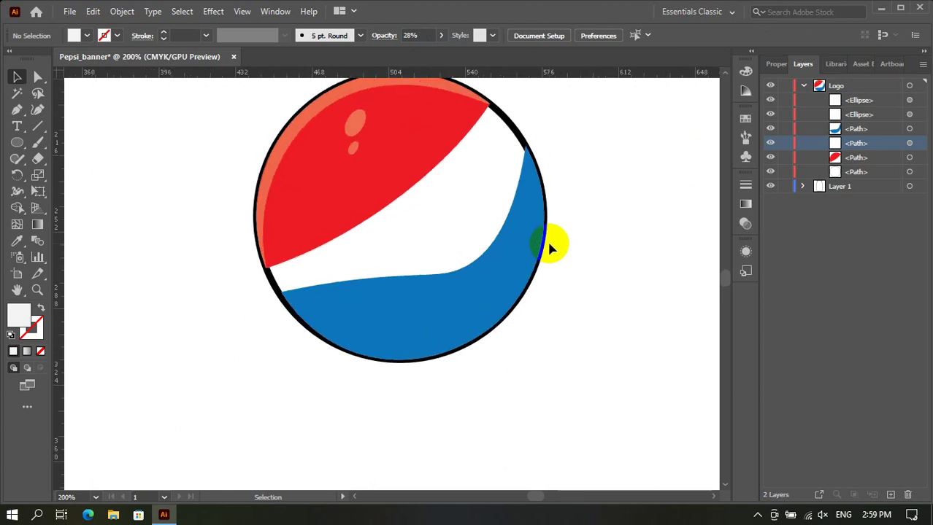
Paste a shrunken copy of the blue swoosh behind it, filled white at 32% opacity.
click(431, 291)
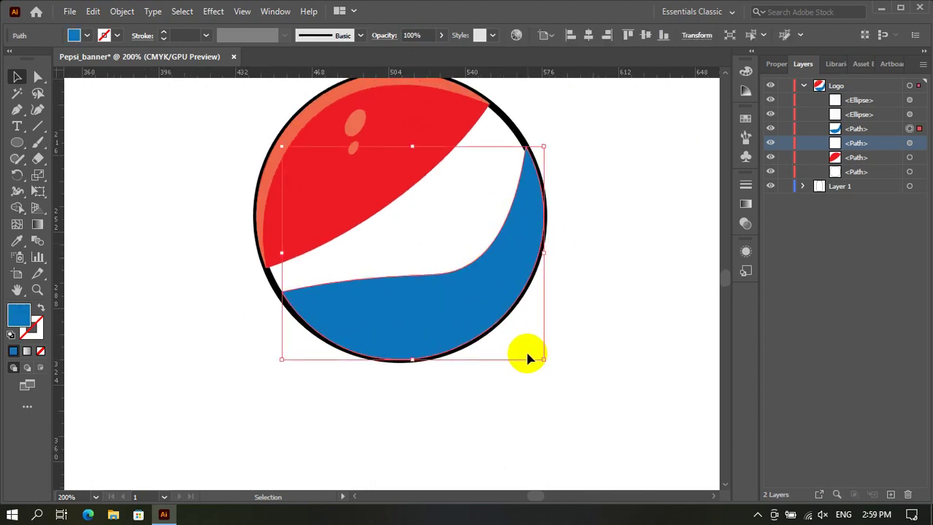
click(505, 308)
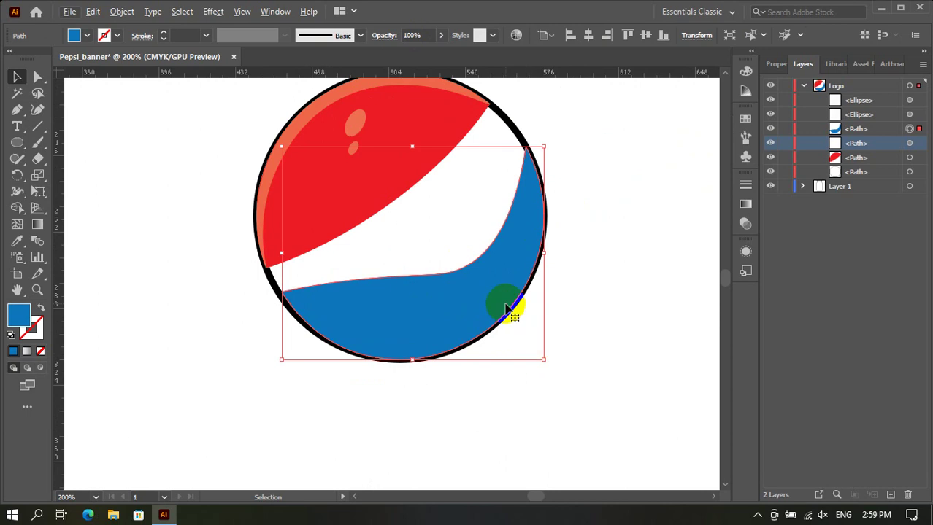
key(a)
key(ctrl+c)
key(ctrl+b)
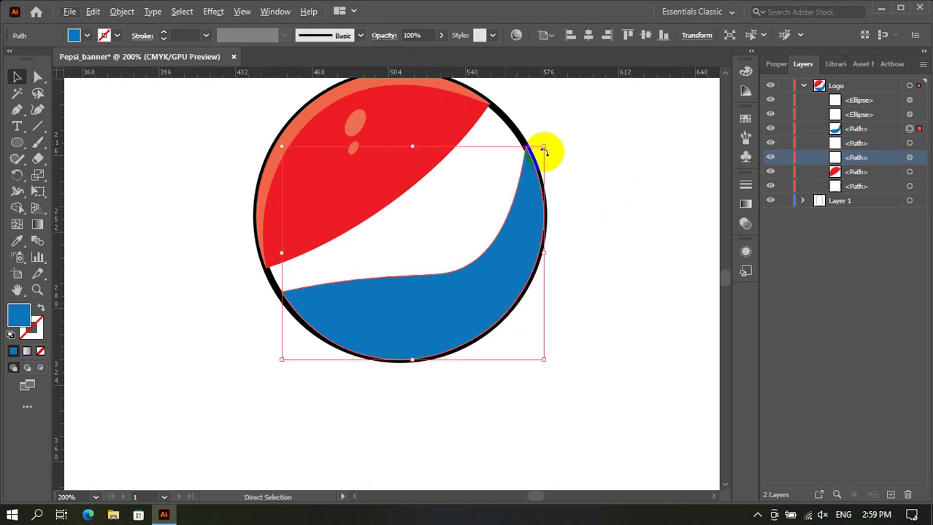
drag(541, 145, 535, 190)
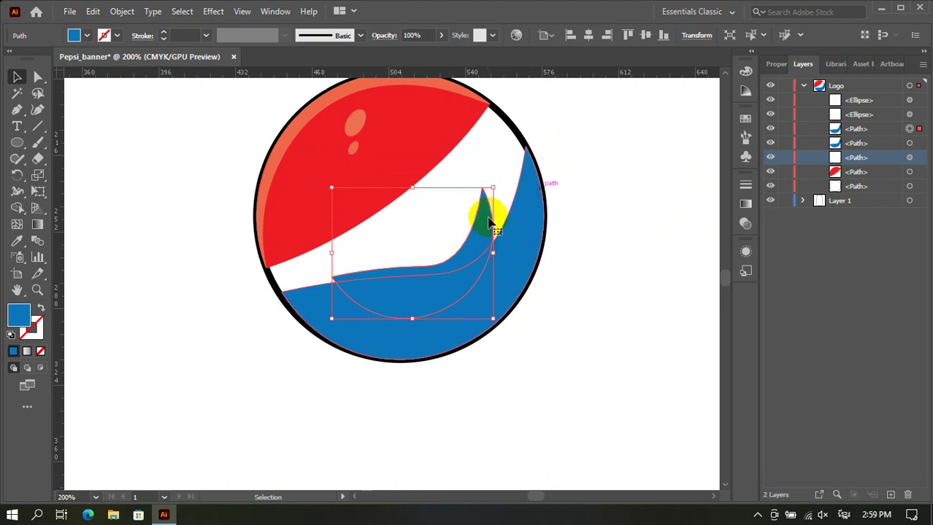
click(106, 34)
click(87, 35)
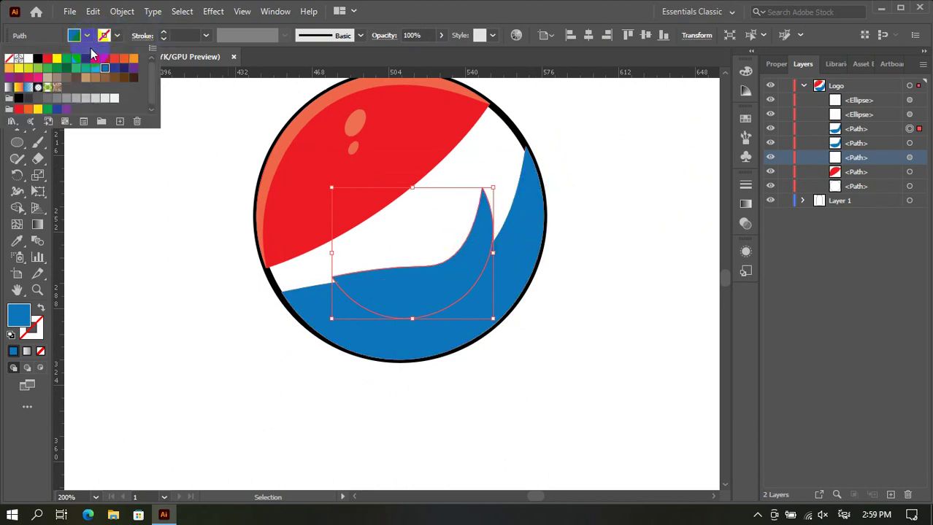
click(28, 58)
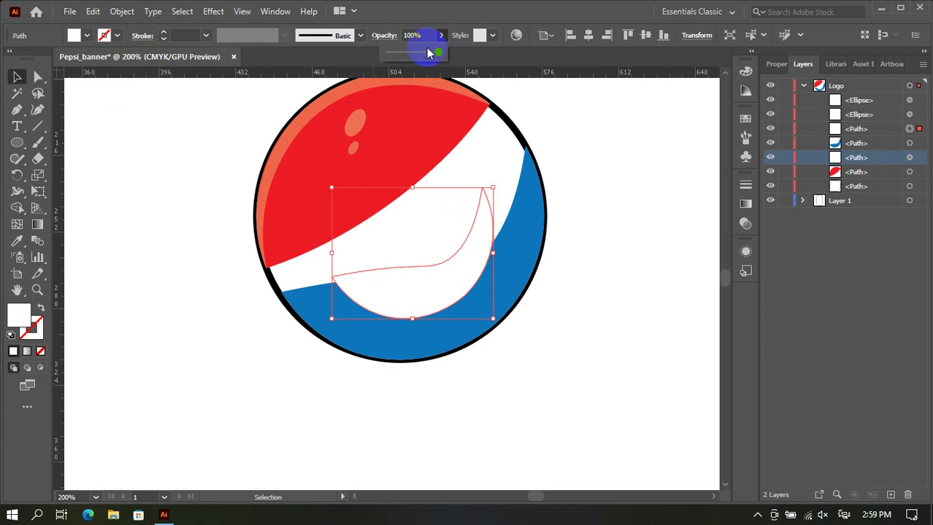
drag(438, 38, 400, 57)
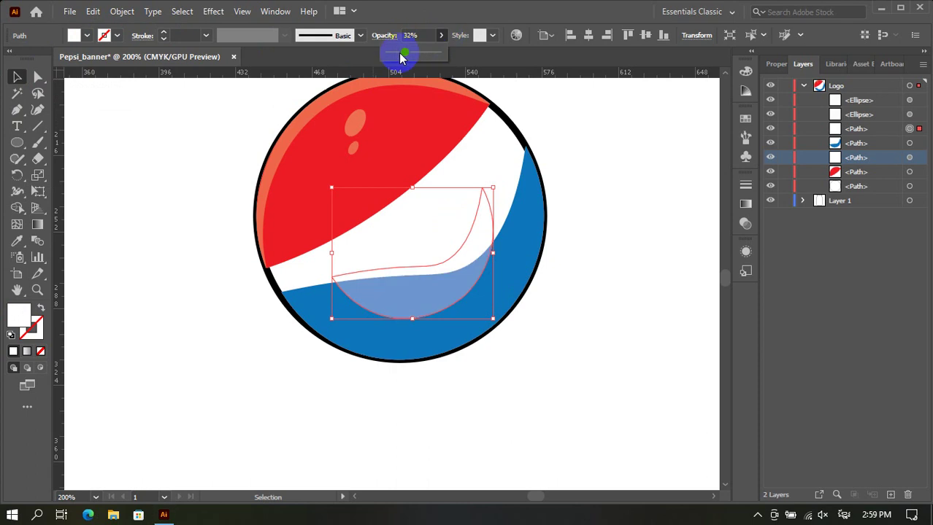
click(562, 292)
Move the white copy onto the swoosh and curve its outline up to the swoosh's top tip.
scroll(563, 295, up, 2)
scroll(426, 353, down, 2)
mouse_move(392, 293)
mouse_down()
mouse_move(306, 330)
mouse_move(317, 319)
mouse_up()
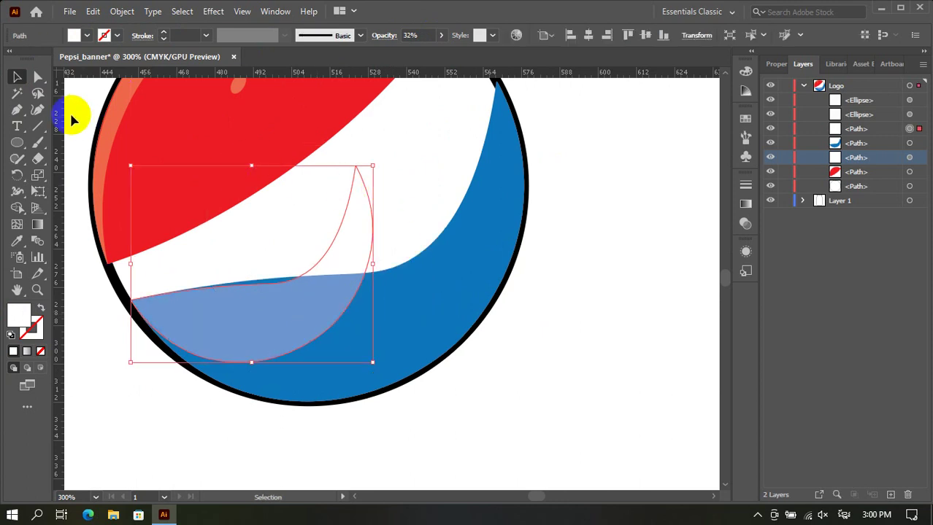
key(shift+grave)
mouse_move(362, 275)
mouse_down()
mouse_move(344, 156)
mouse_move(352, 168)
mouse_move(462, 146)
mouse_move(494, 87)
mouse_up()
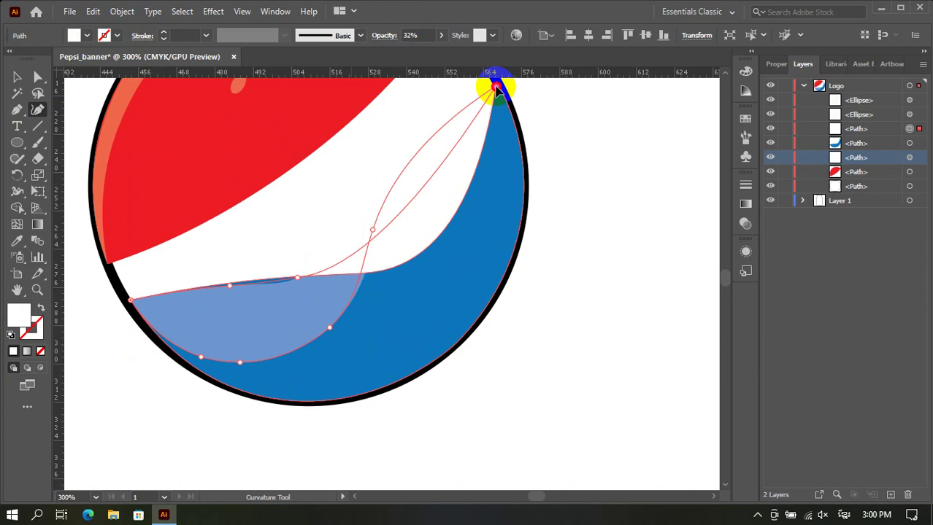
drag(422, 150, 462, 191)
key(ctrl+z)
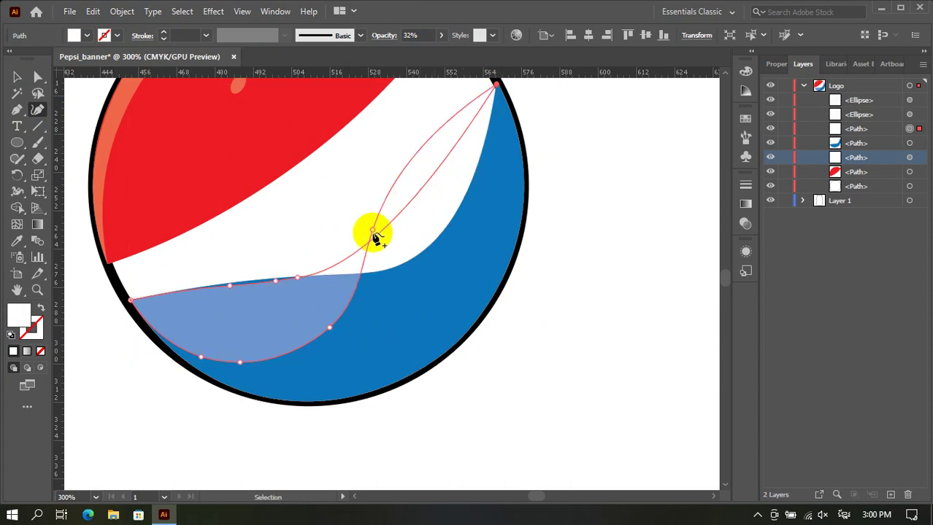
mouse_move(373, 234)
mouse_down()
mouse_move(481, 265)
mouse_move(495, 217)
mouse_up()
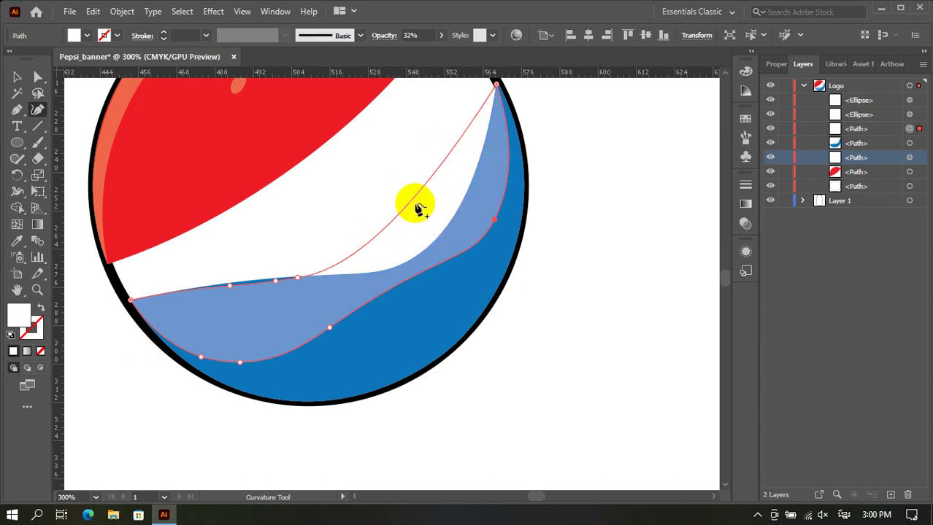
mouse_move(412, 201)
mouse_down()
mouse_move(453, 230)
mouse_move(445, 212)
mouse_up()
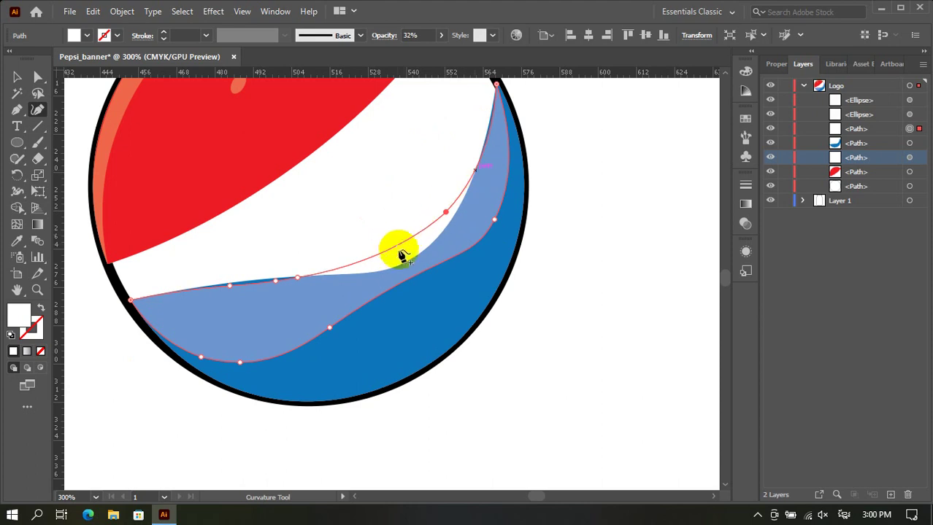
drag(399, 248, 402, 265)
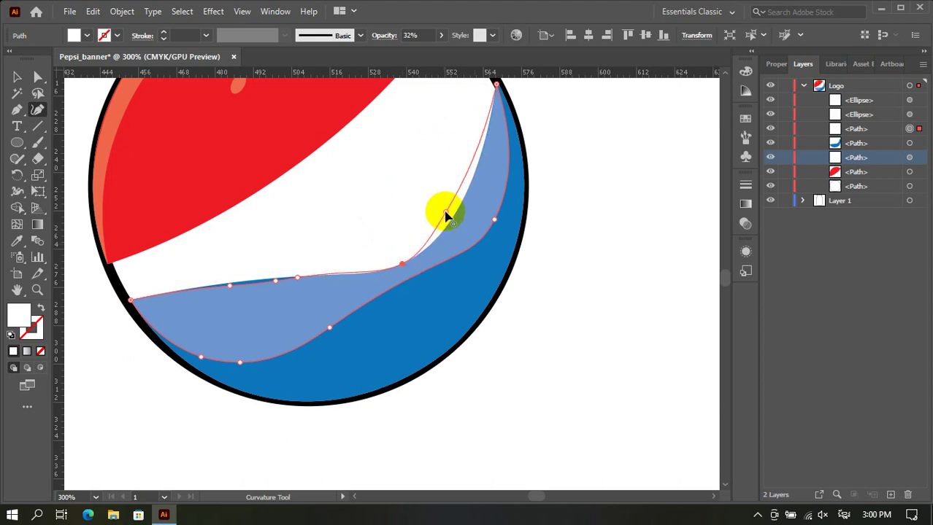
drag(445, 213, 474, 191)
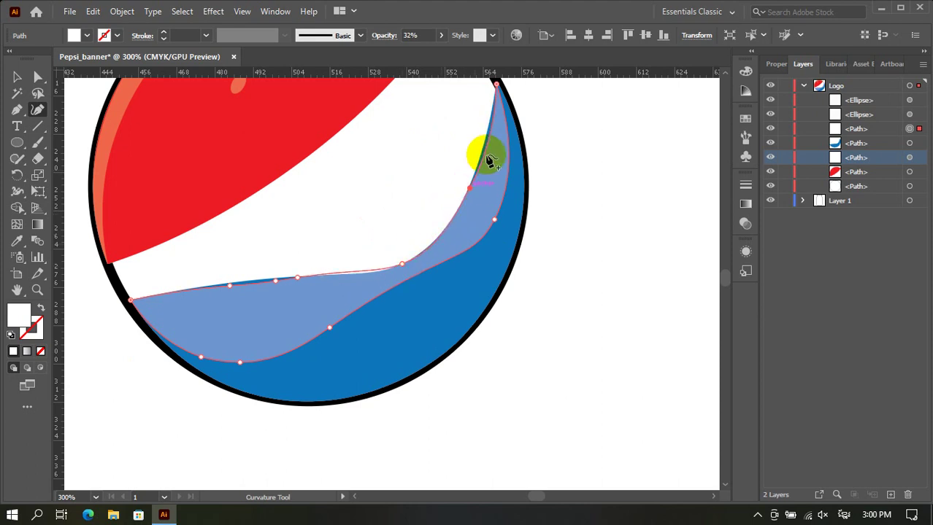
Refine the band's top-edge points to follow the white/blue boundary.
alt+scroll(491, 124, up, 2)
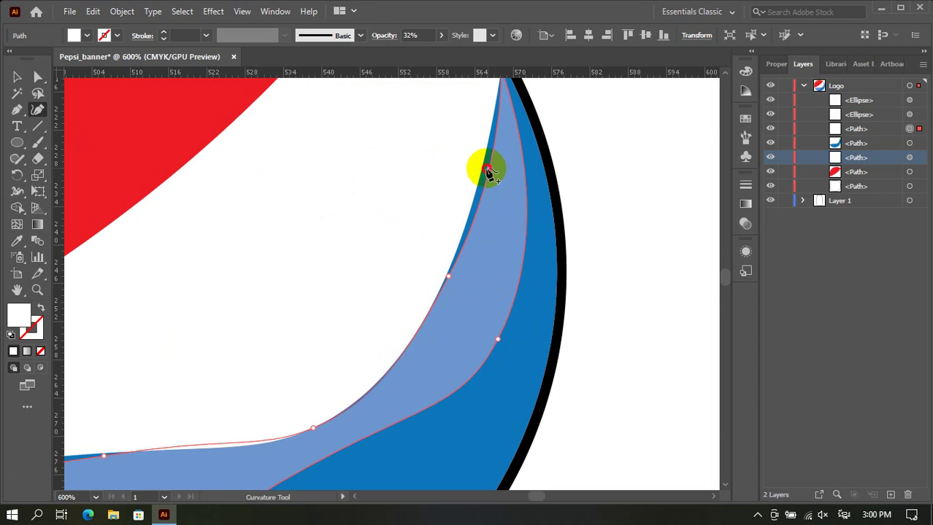
drag(491, 169, 483, 166)
alt+scroll(457, 248, down, 2)
alt+scroll(457, 248, up, 2)
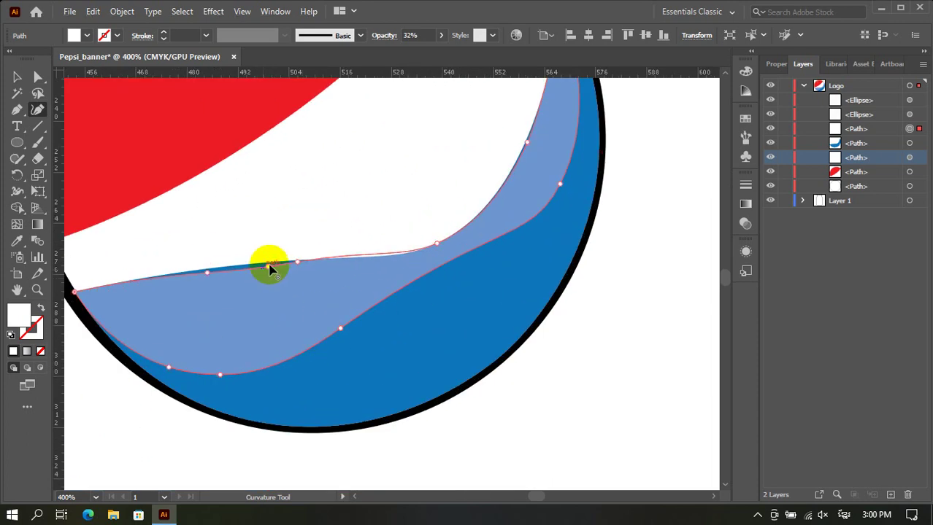
alt+scroll(269, 270, up, 1)
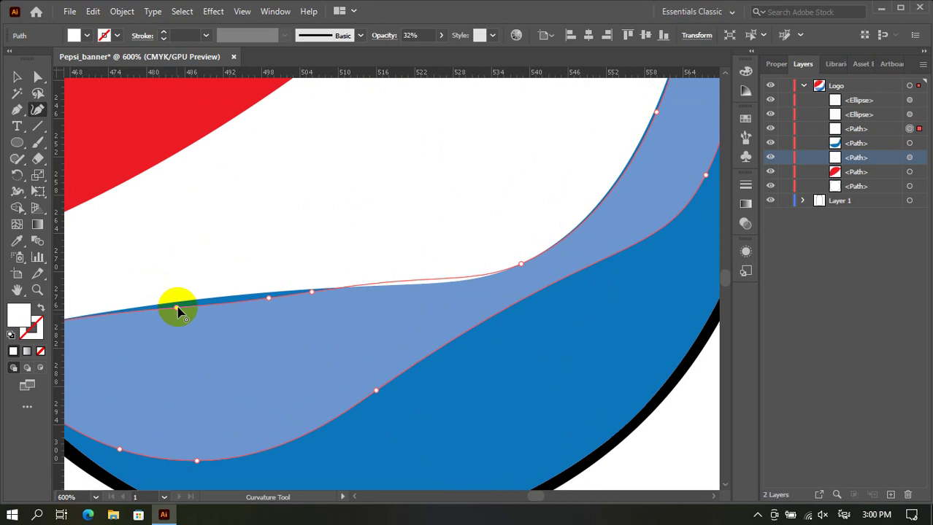
drag(177, 307, 177, 302)
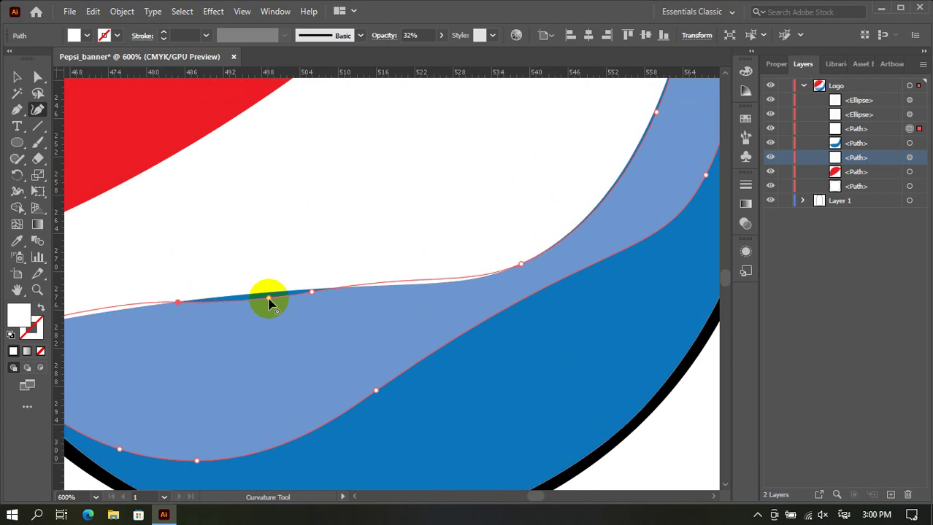
drag(268, 299, 267, 292)
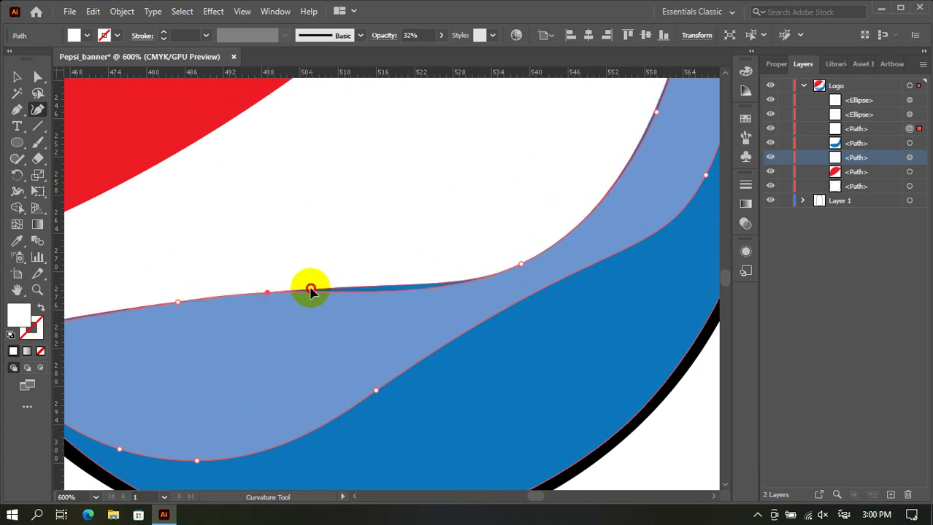
drag(311, 290, 308, 286)
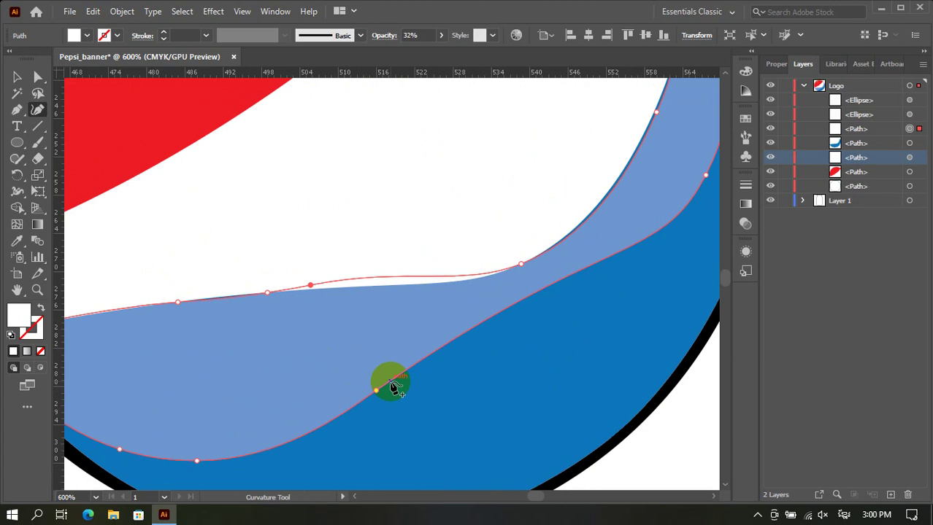
alt+scroll(389, 385, down, 2)
drag(392, 390, 386, 380)
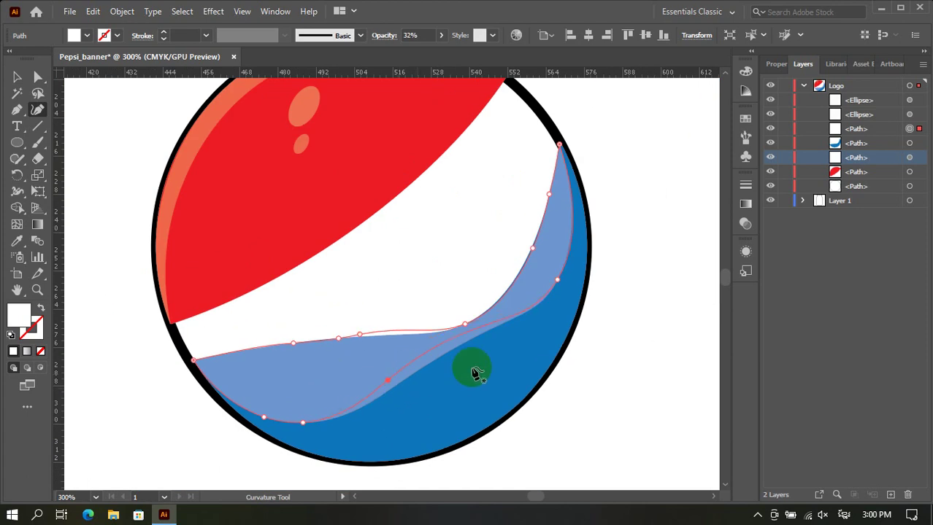
Reshape the highlight's lower curve and delete an extra lower-edge anchor.
click(465, 326)
drag(468, 335, 515, 321)
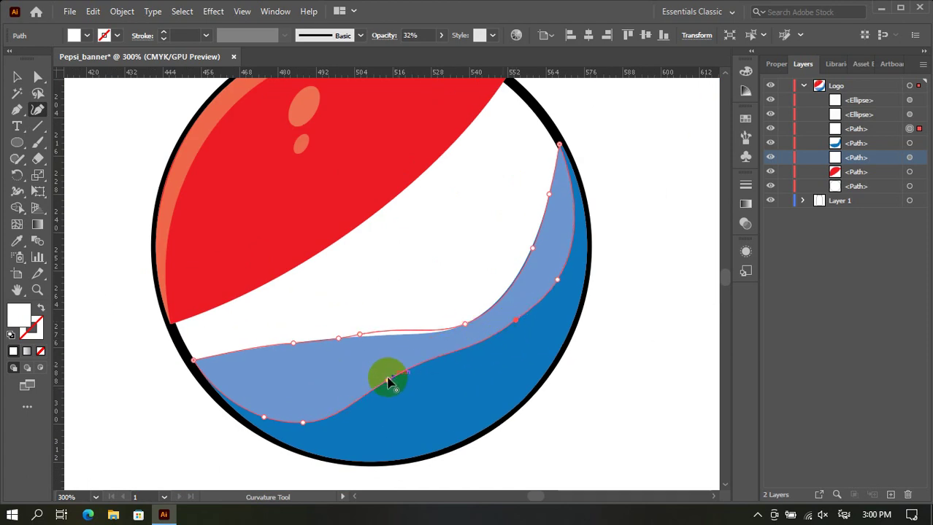
drag(386, 380, 342, 377)
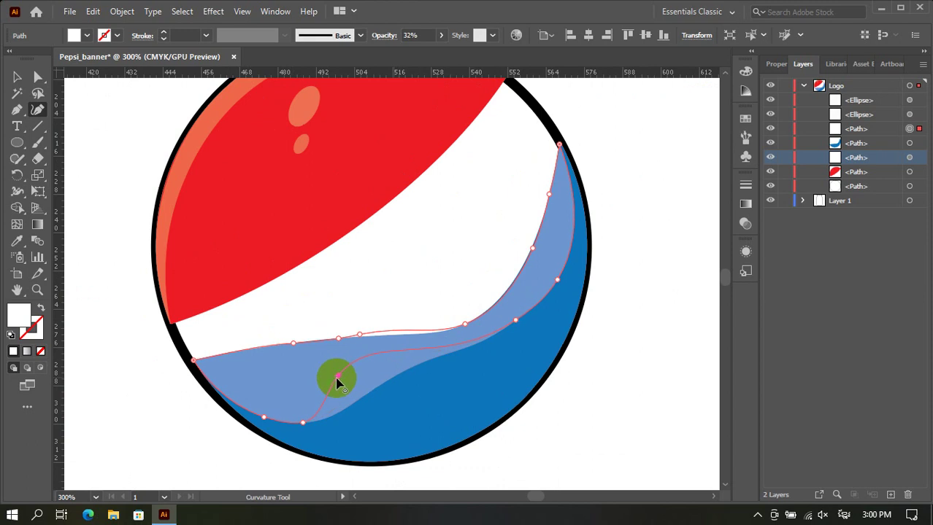
click(302, 423)
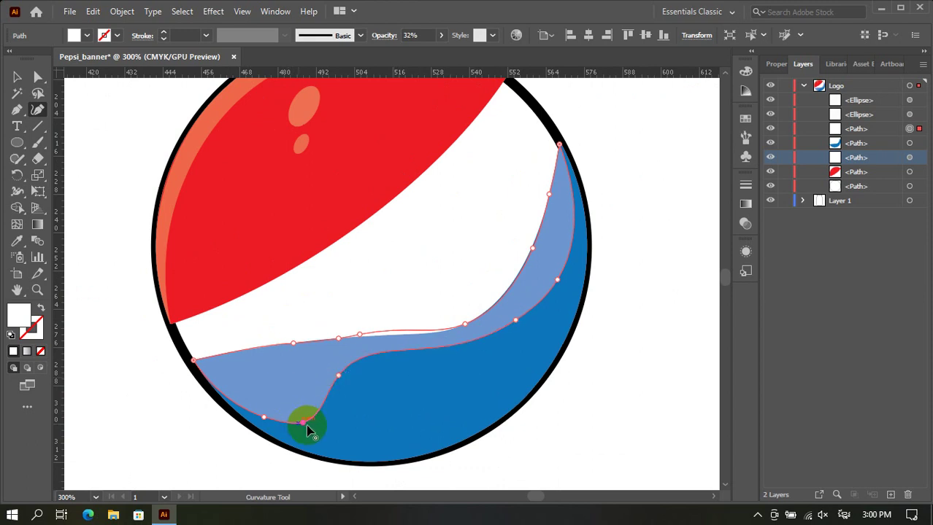
drag(303, 424, 262, 421)
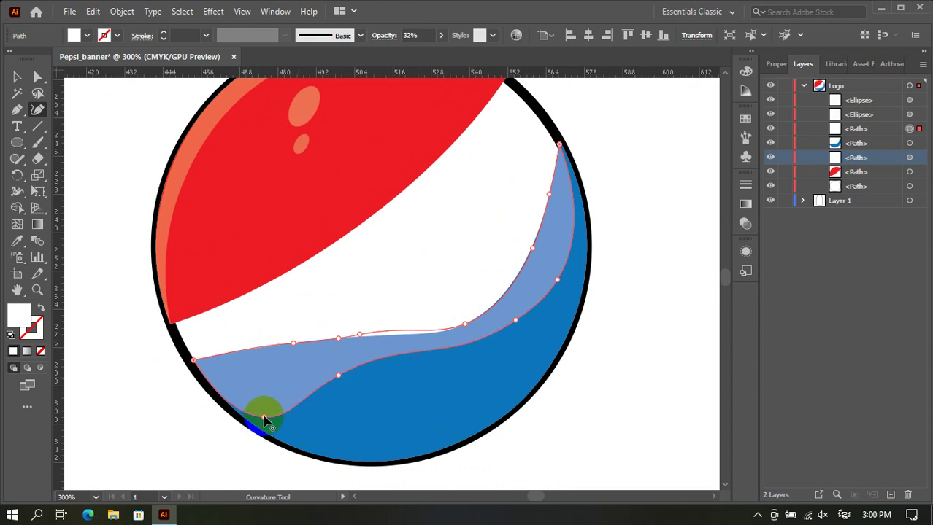
key(Delete)
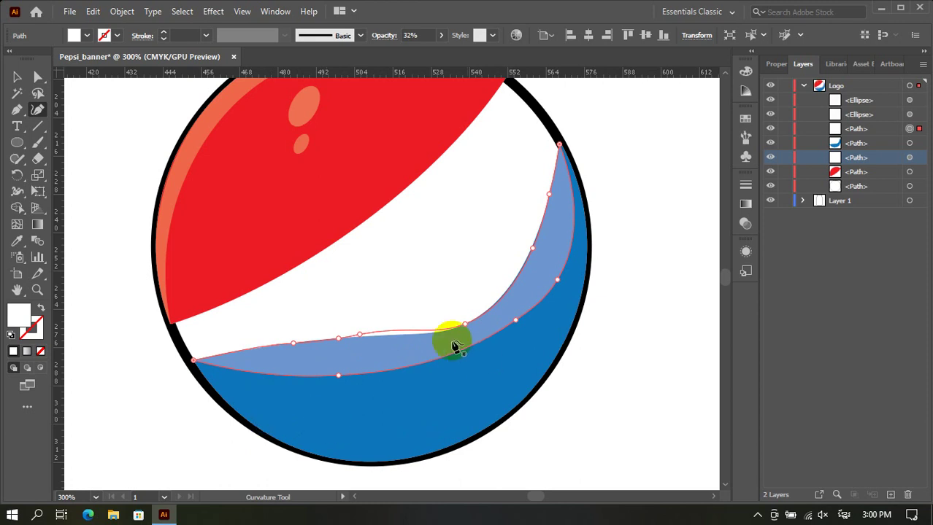
Smooth the highlight's upper edge onto the white boundary and bend its right side inward.
drag(359, 337, 390, 340)
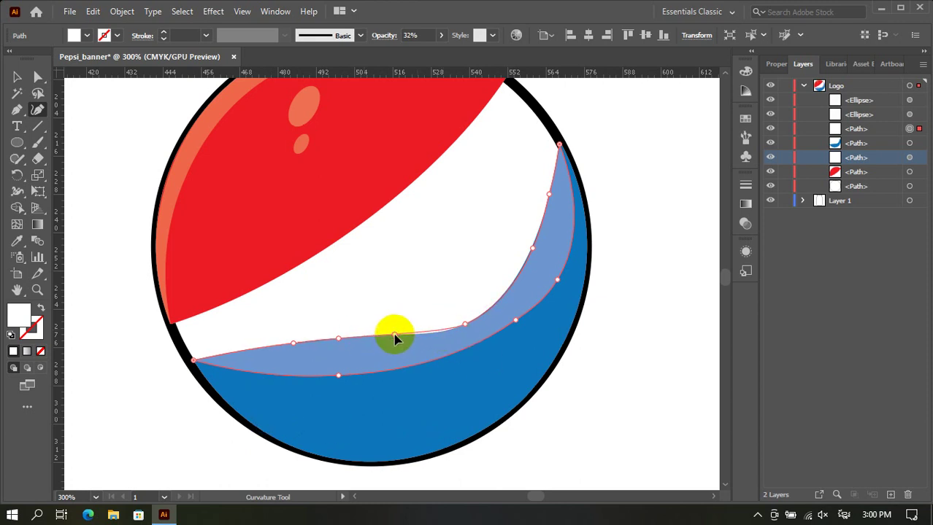
scroll(394, 340, up, 3)
mouse_move(416, 322)
mouse_down()
mouse_move(414, 330)
mouse_move(381, 333)
mouse_up()
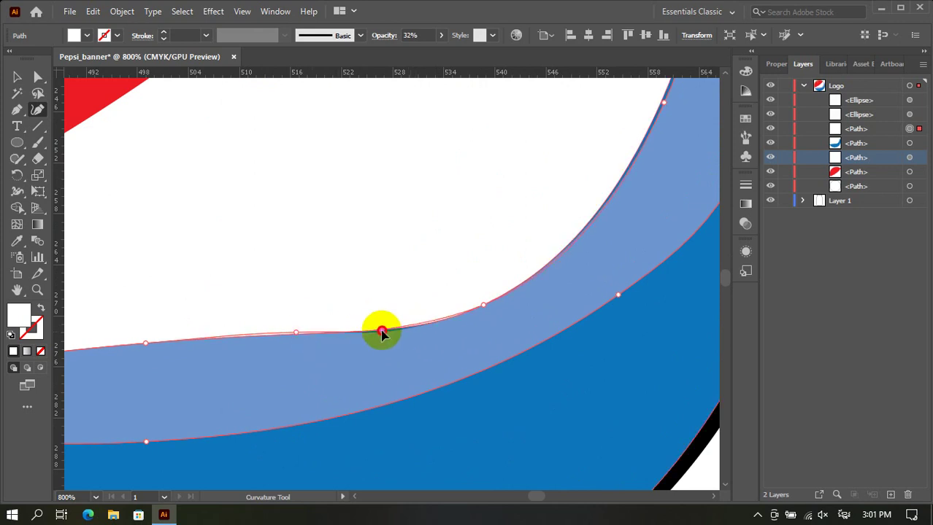
scroll(381, 333, down, 1)
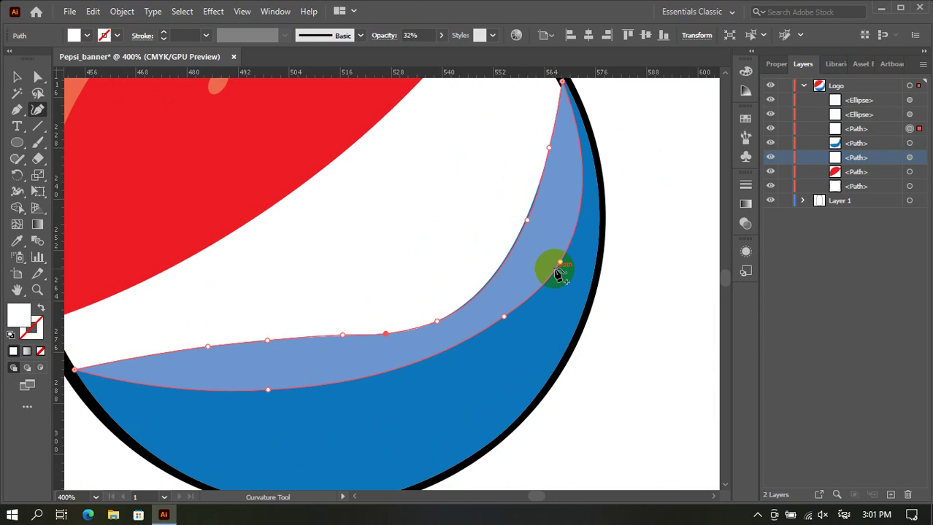
drag(560, 264, 556, 222)
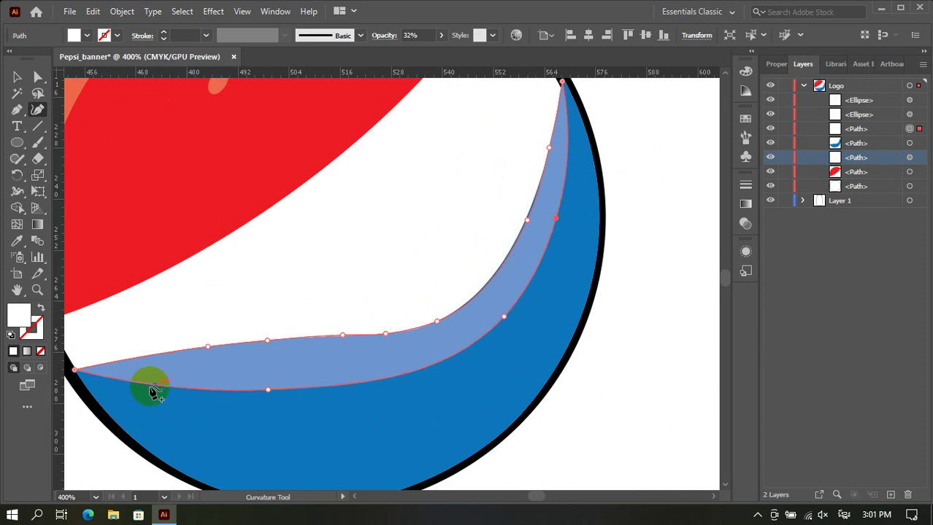
Add lower-edge points on the left and lift them to thin the band.
drag(132, 383, 91, 395)
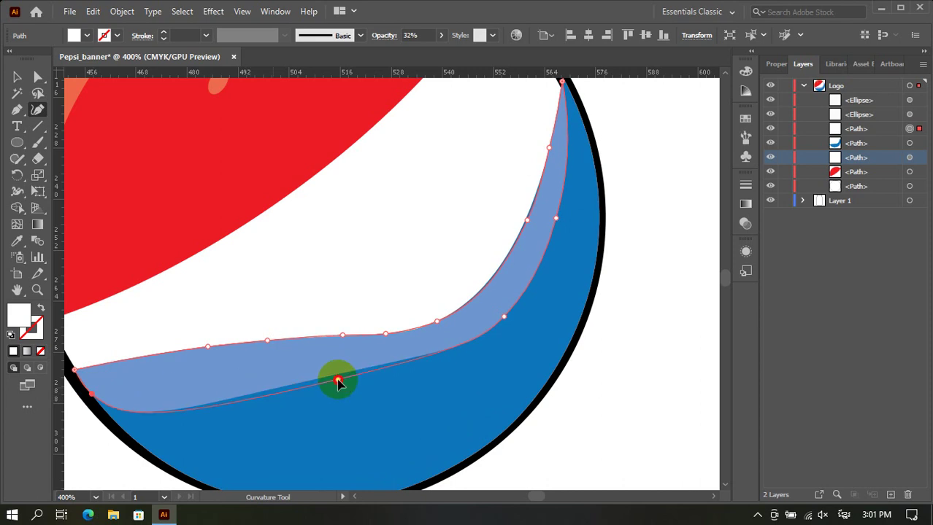
drag(267, 392, 394, 361)
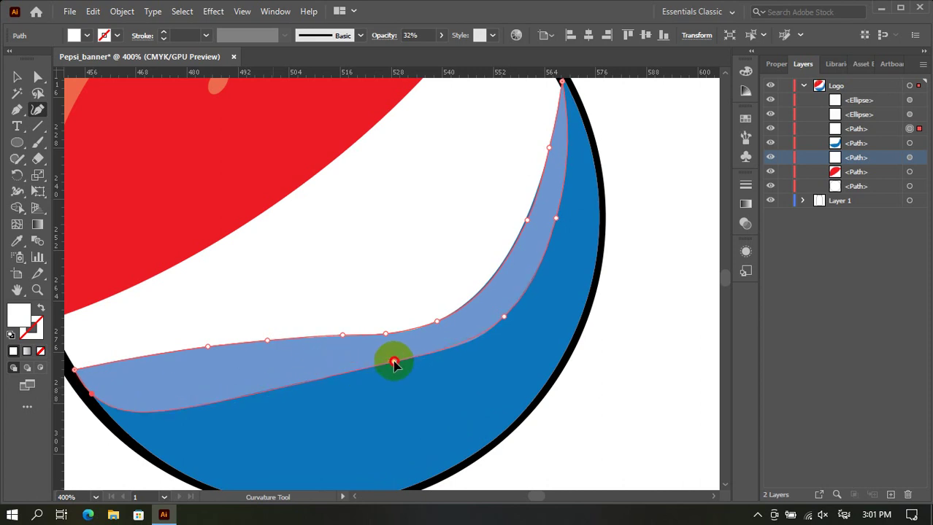
click(155, 413)
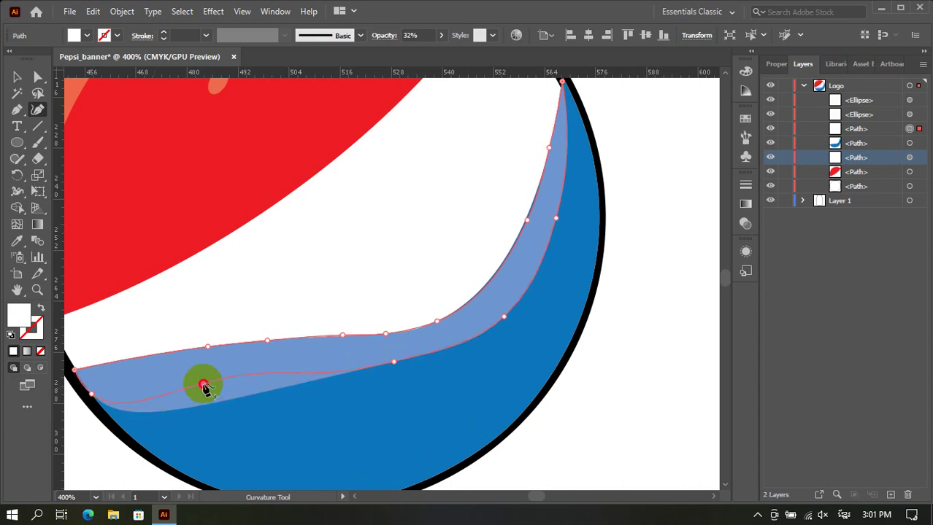
drag(154, 412, 206, 394)
click(97, 398)
drag(92, 394, 116, 383)
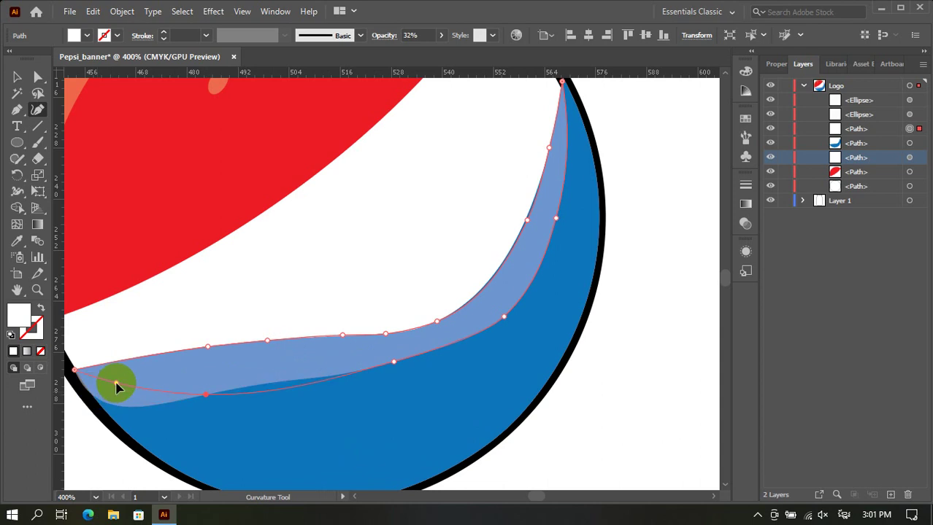
click(204, 398)
drag(206, 396, 261, 375)
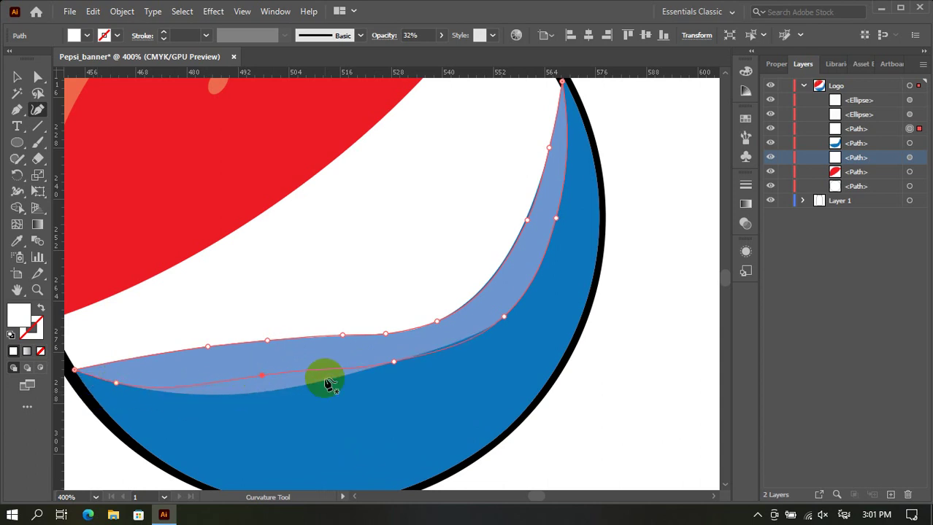
Raise the right part of the lower edge and even out its middle points.
click(394, 363)
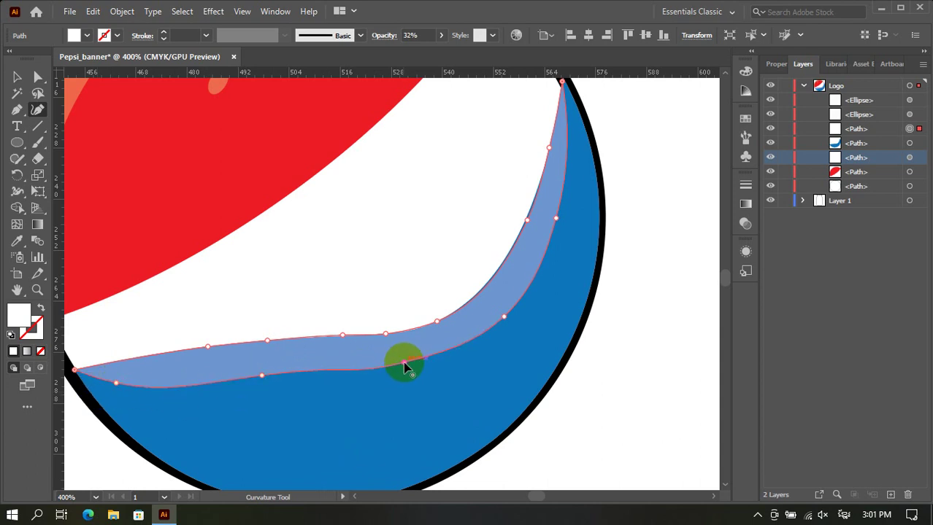
drag(404, 363, 370, 358)
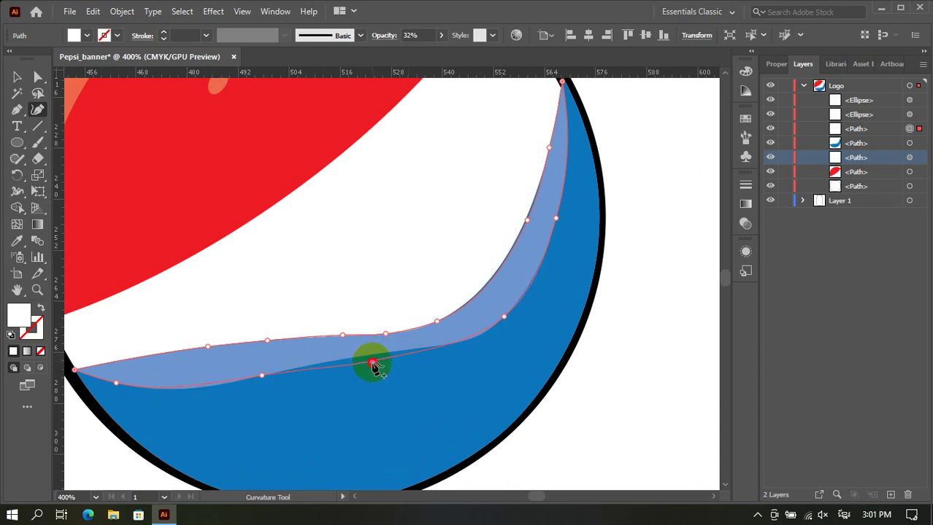
click(261, 376)
drag(262, 377, 182, 391)
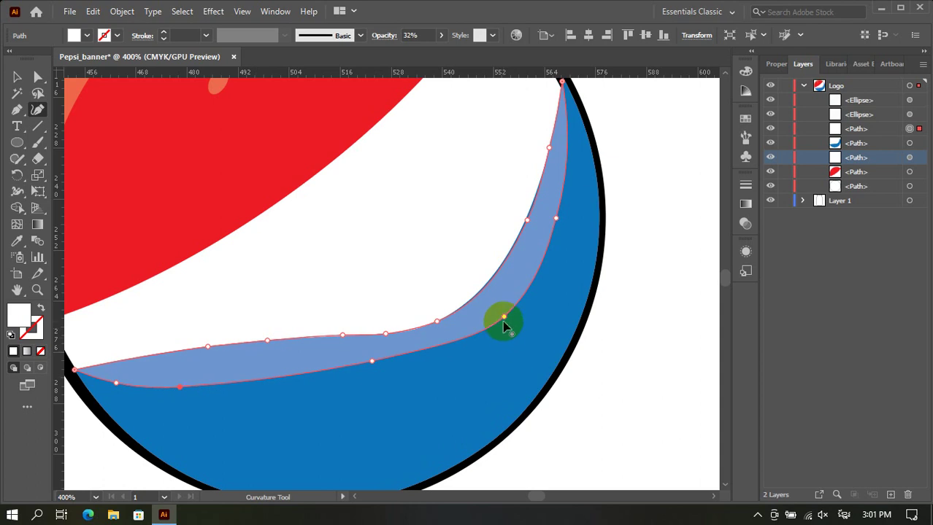
click(462, 340)
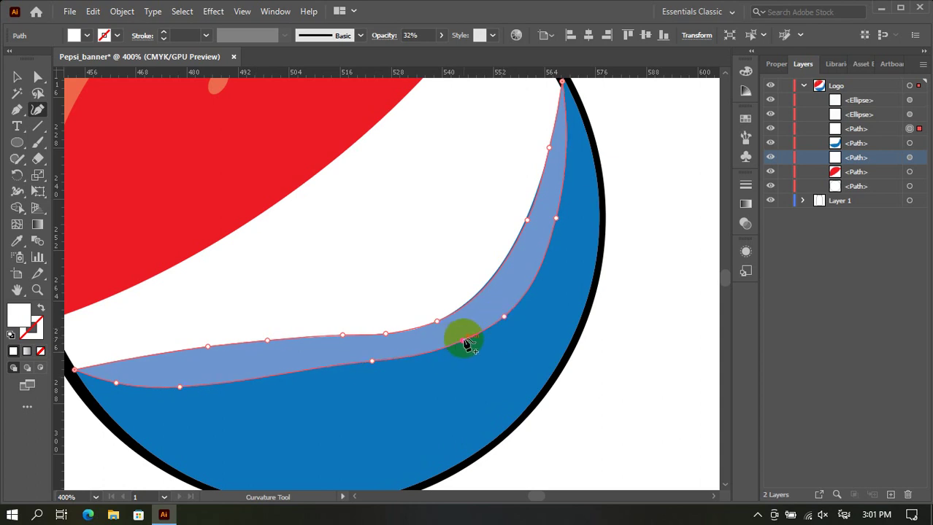
click(371, 361)
drag(371, 363, 357, 365)
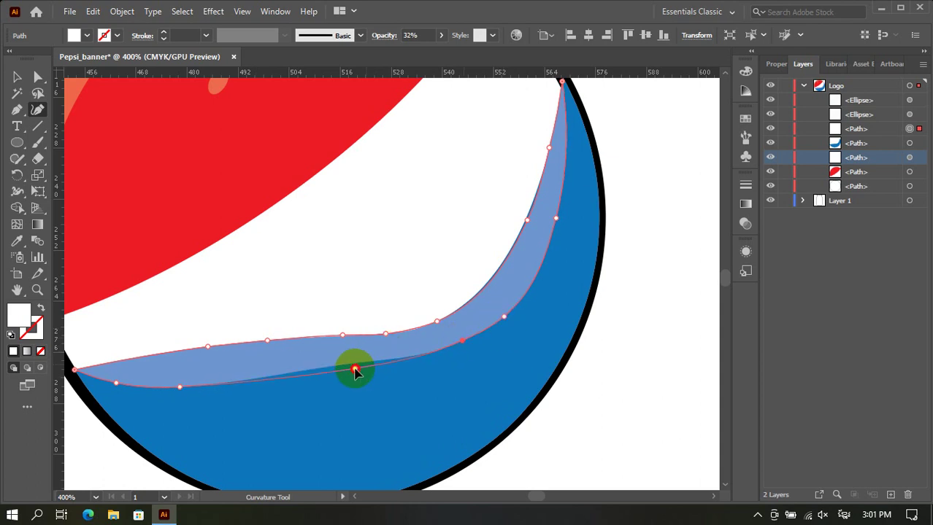
Zoom out and deselect the highlight to preview the whole logo.
key(ctrl+0)
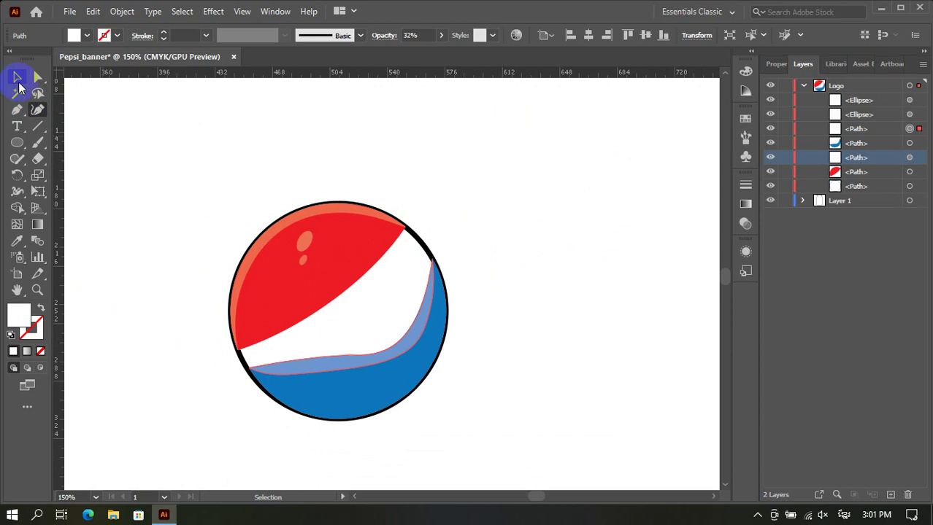
click(19, 79)
click(162, 146)
scroll(670, 172, down, 2)
scroll(646, 200, up, 1)
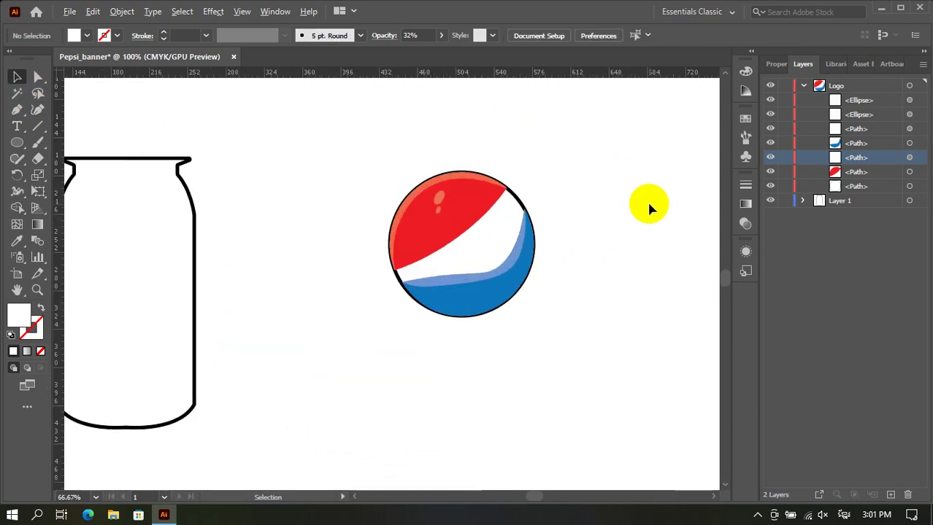
scroll(520, 308, up, 1)
scroll(511, 298, up, 1)
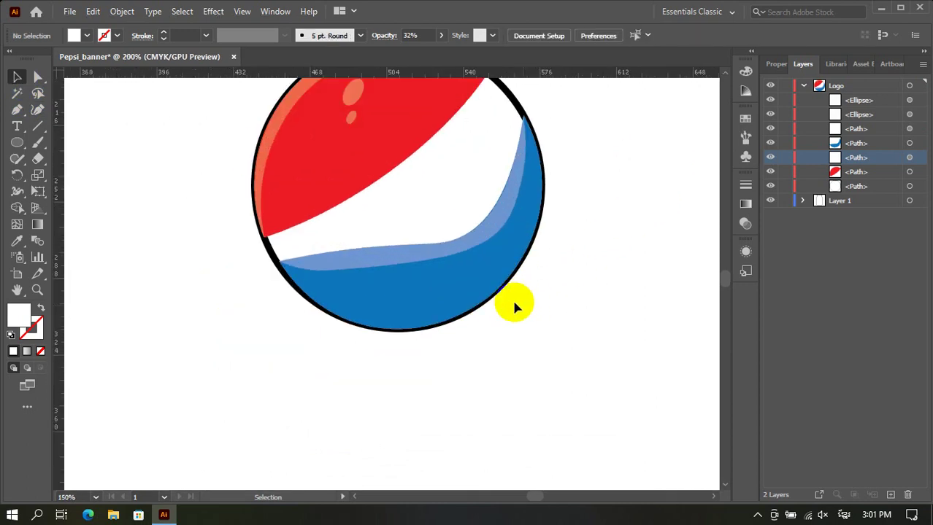
Adjust two lower anchors near the band's right end with the Curvature tool.
click(414, 258)
key(ctrl+plus)
click(38, 109)
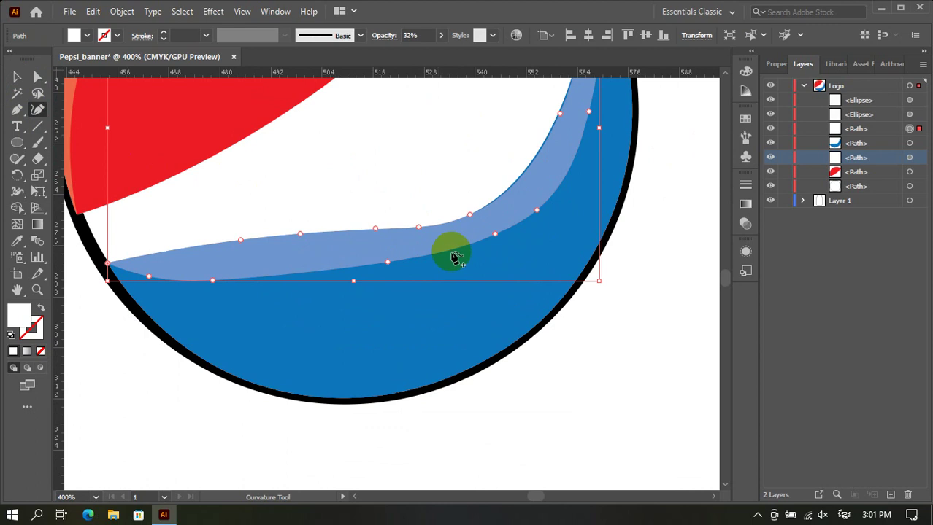
drag(387, 262, 407, 265)
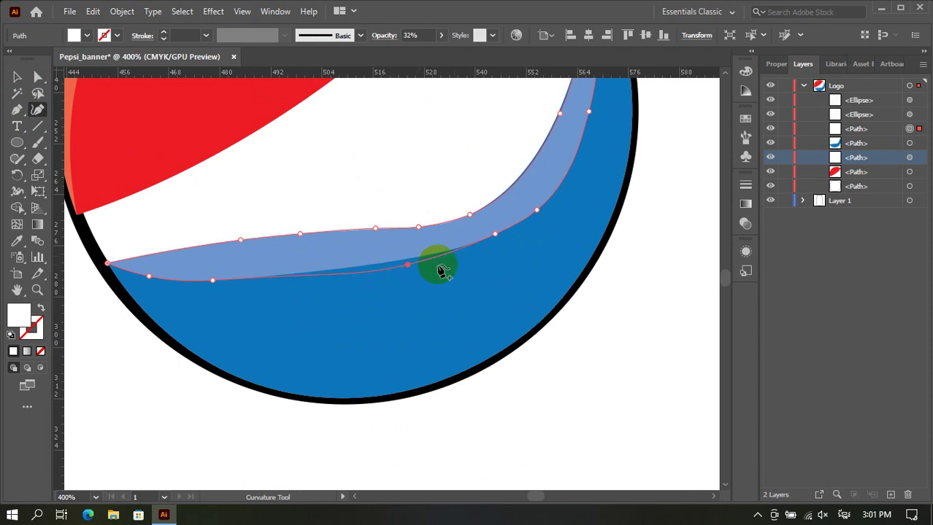
drag(494, 235, 482, 245)
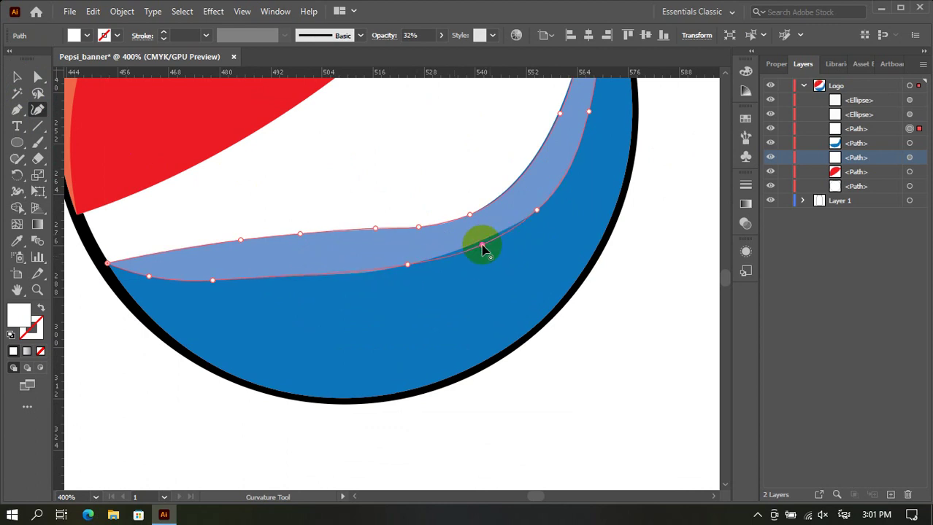
Deselect and view the finished logo beside the bottle outline at 100%.
key(ctrl+minus)
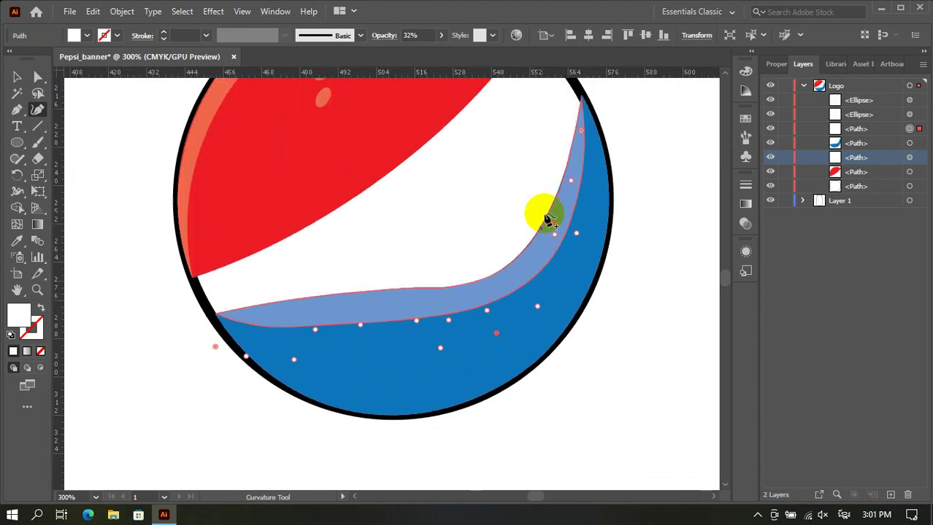
click(17, 76)
click(81, 129)
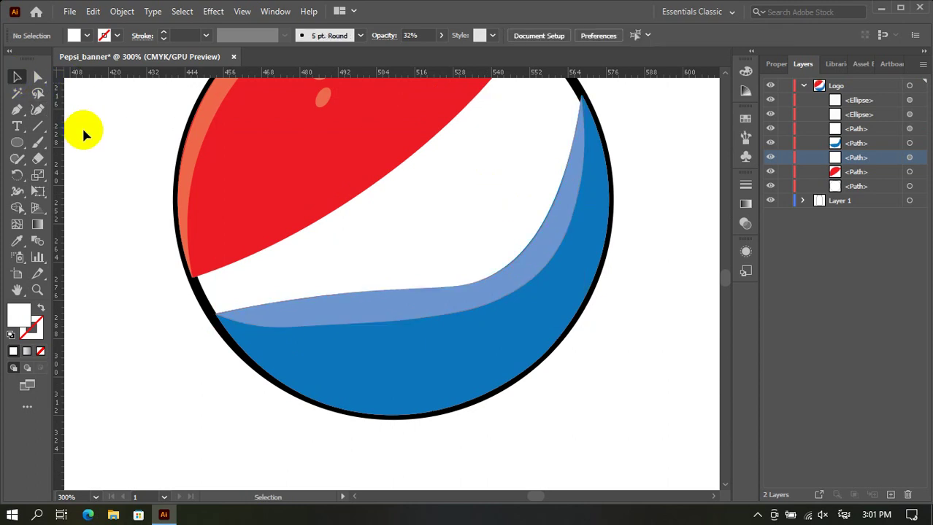
key(ctrl+1)
scroll(263, 292, left, 5)
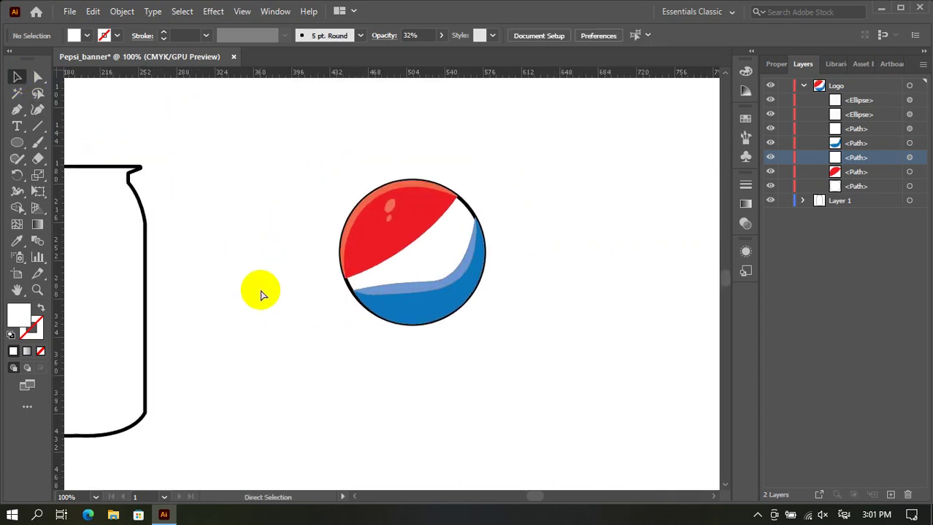
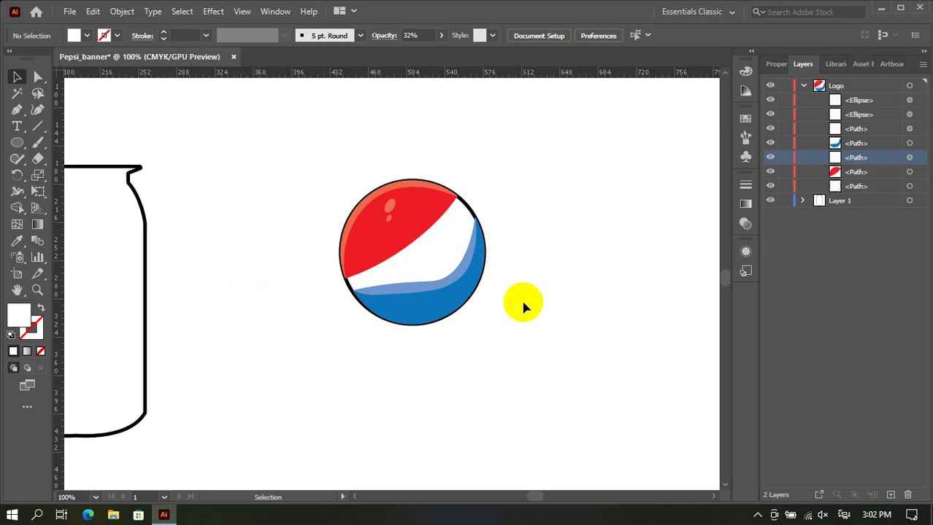
Select the light-blue band and add an anchor point on its lower edge.
scroll(521, 194, down, 1)
scroll(410, 246, up, 3)
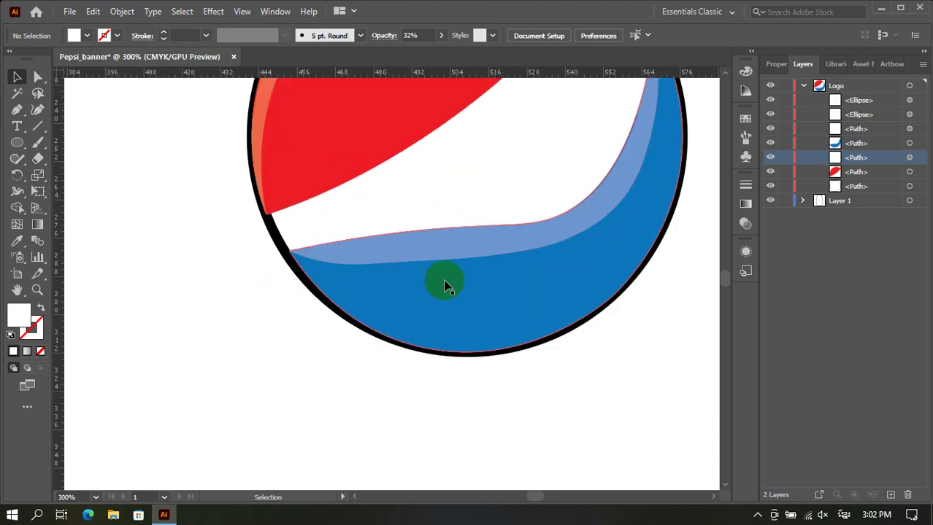
click(462, 253)
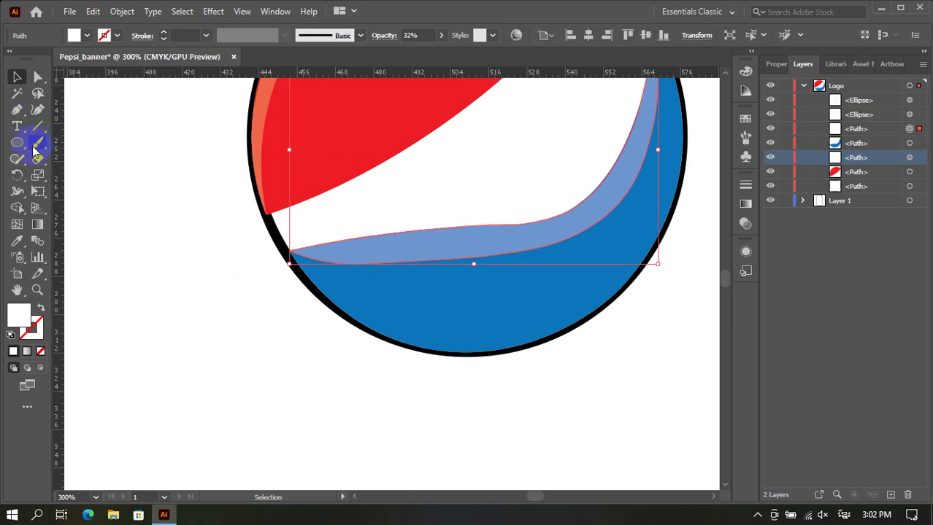
click(17, 111)
click(367, 264)
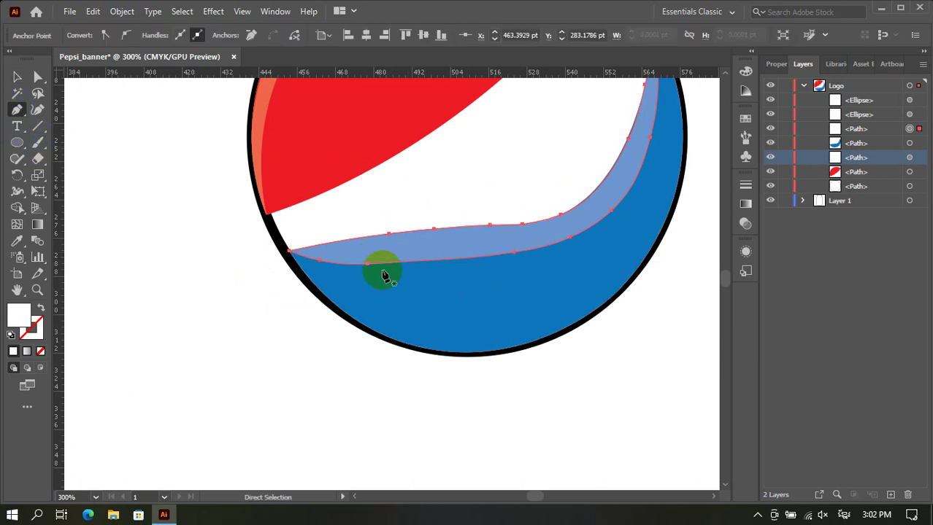
click(369, 266)
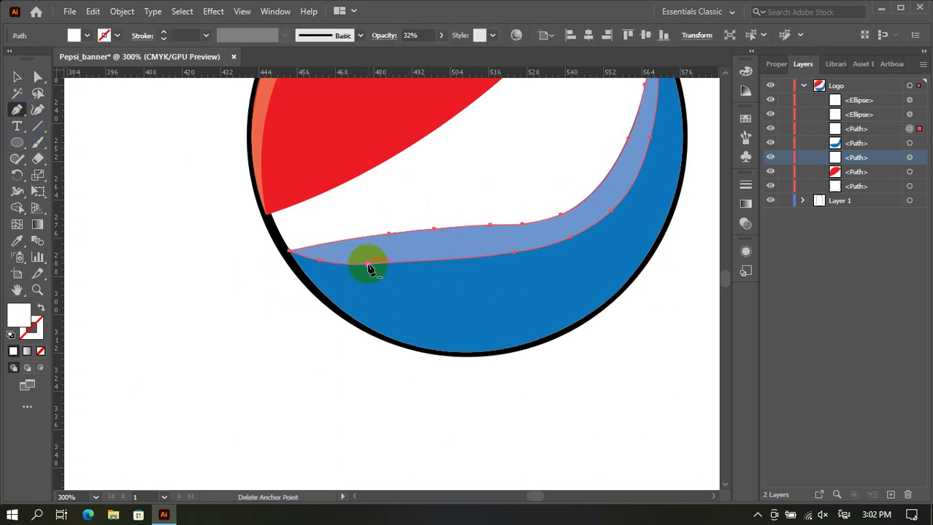
Pull the band's lower-edge anchor down into a deeper curve with the Curvature tool.
click(37, 109)
click(366, 264)
drag(367, 264, 433, 301)
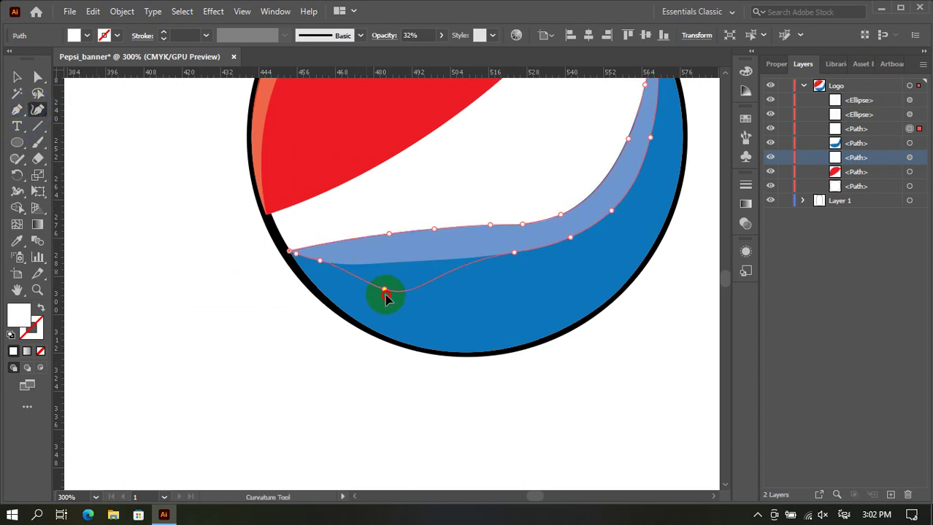
drag(321, 263, 322, 271)
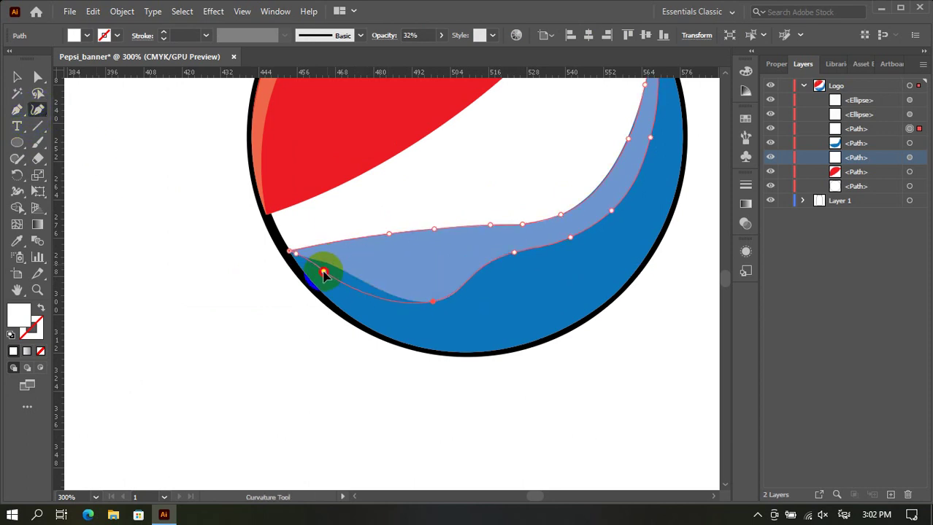
Undo the lower-edge reshaping and reselect the light-blue band.
key(Delete)
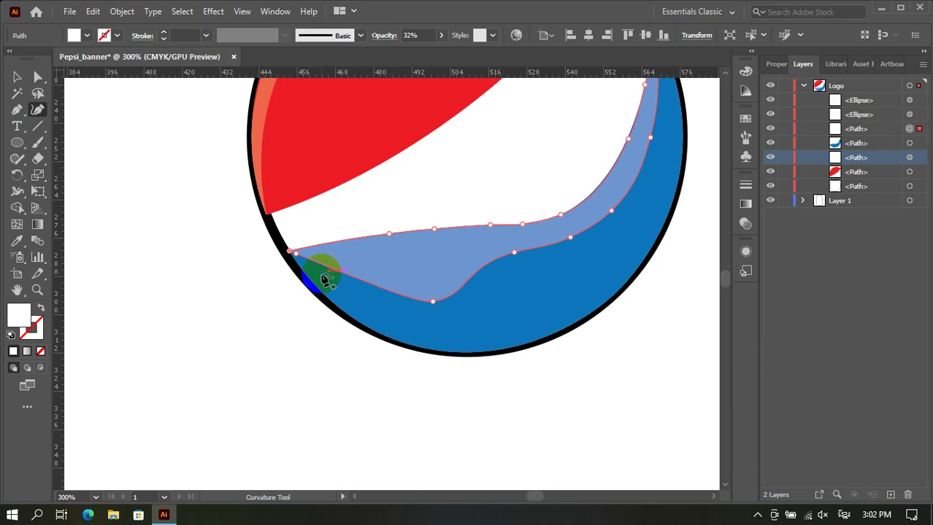
click(16, 76)
click(129, 202)
click(365, 273)
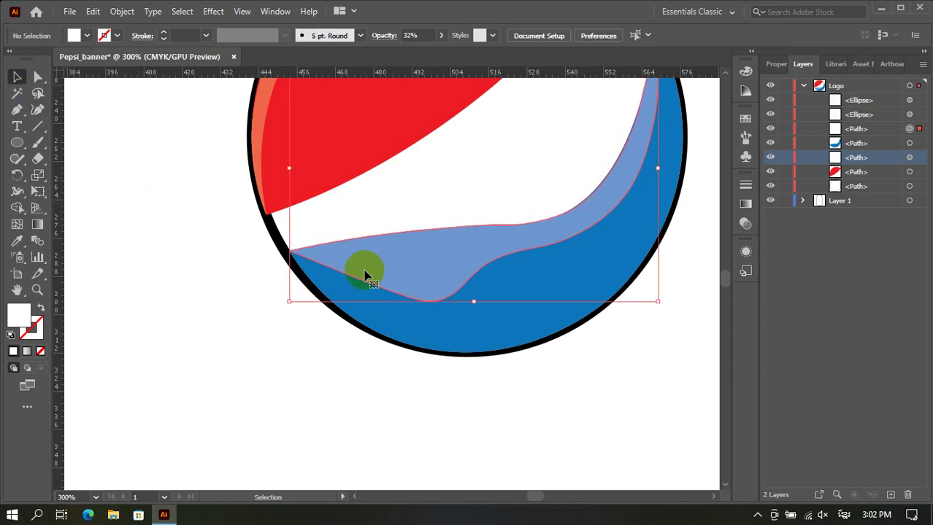
Delete the light-blue band and paste a slightly smaller copy of the blue swoosh in front.
key(Delete)
scroll(343, 283, down, 1)
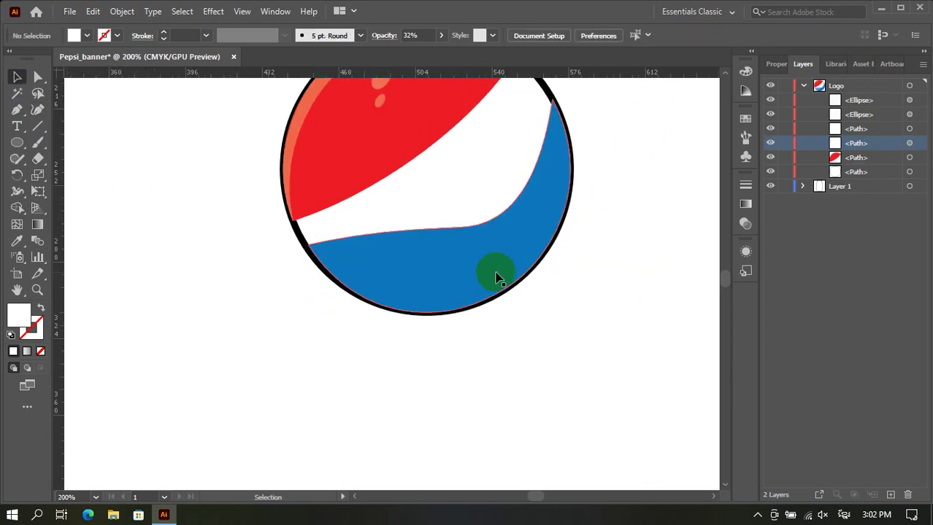
click(496, 275)
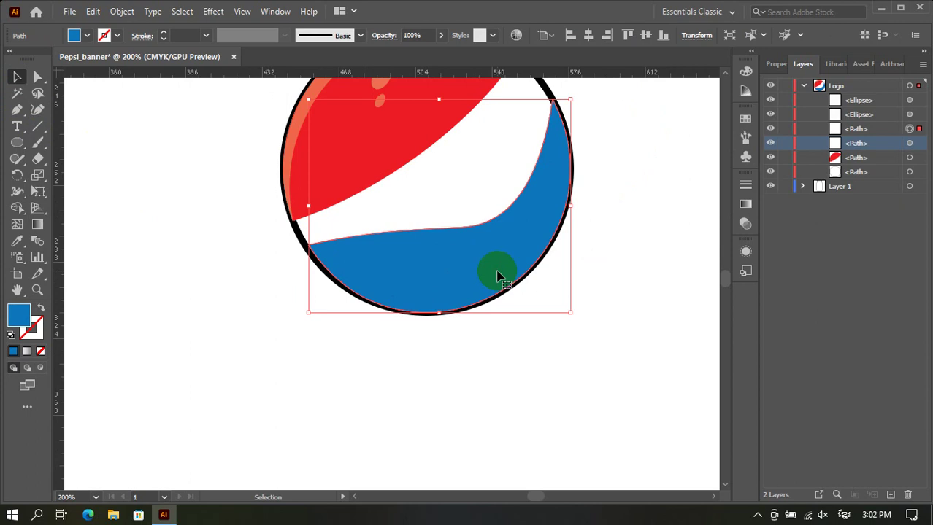
key(ctrl+alt+c)
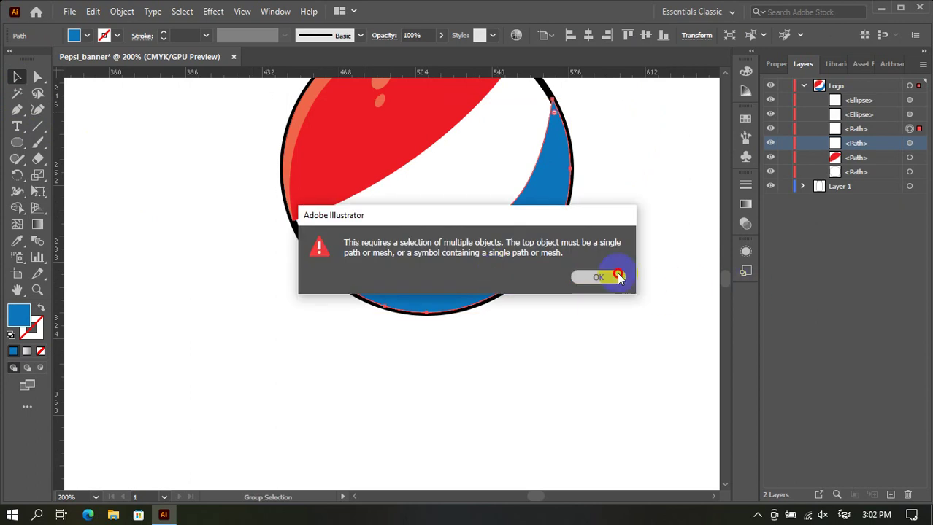
click(618, 277)
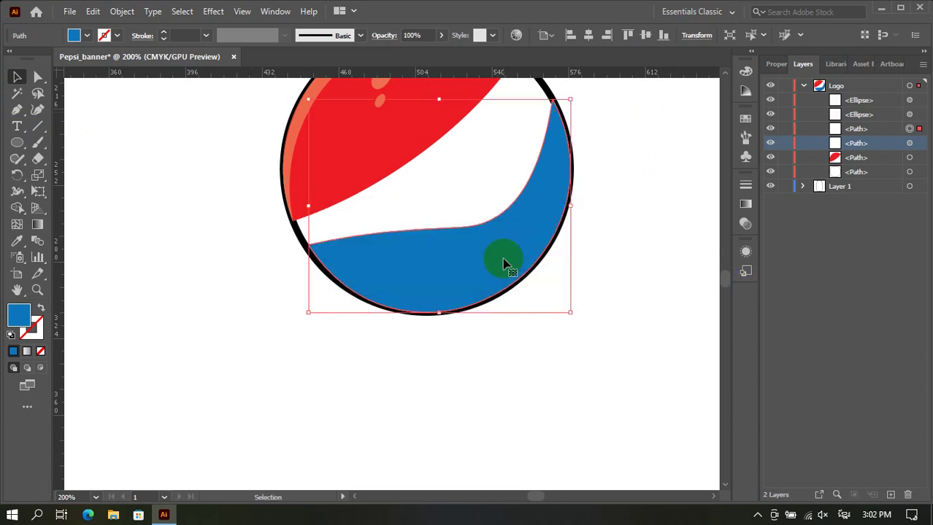
key(ctrl+c)
key(ctrl+f)
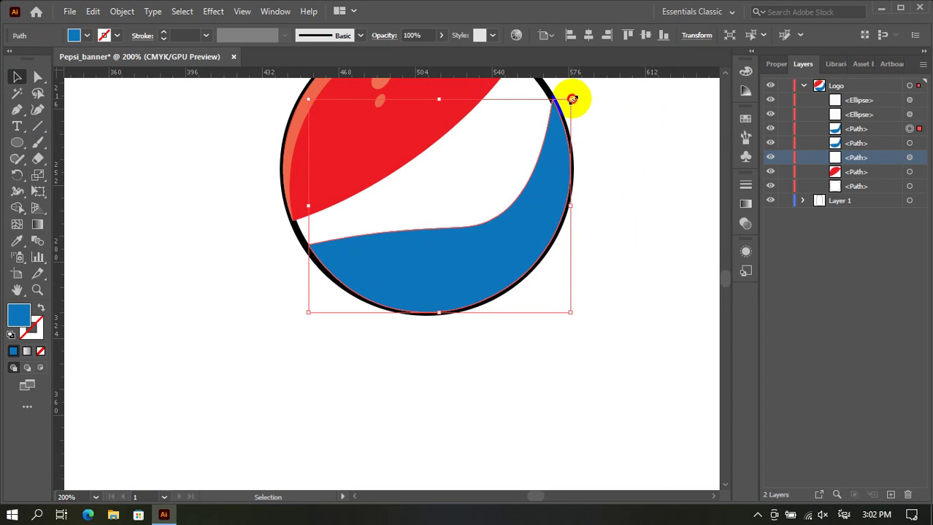
drag(571, 99, 569, 117)
Give the swoosh copy a White fill at 43% opacity.
click(117, 36)
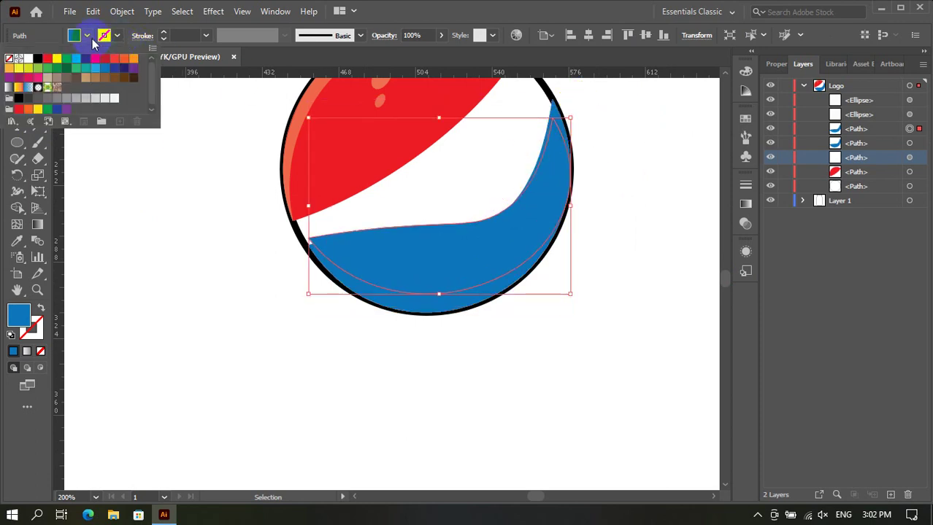
click(89, 36)
click(88, 40)
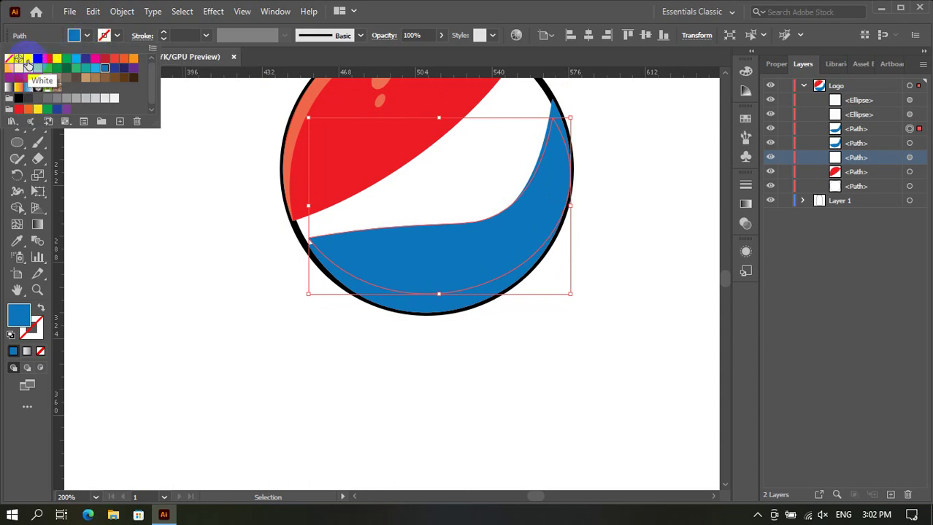
click(26, 63)
click(124, 41)
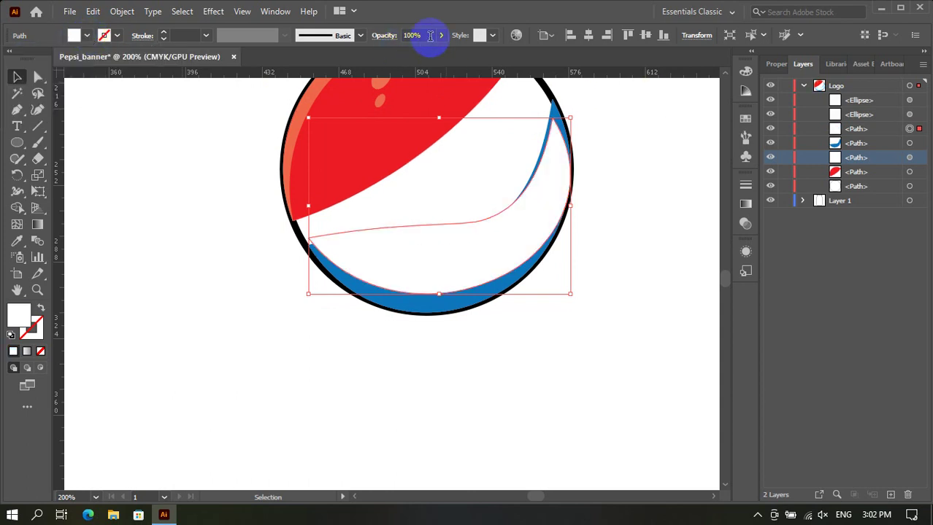
drag(401, 54, 409, 54)
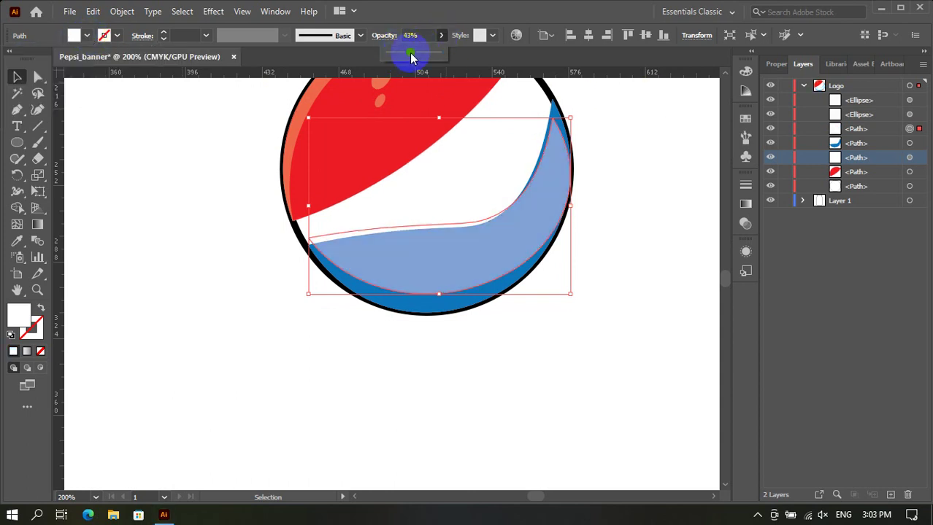
Check the transparency settings, then reselect the translucent band.
click(17, 77)
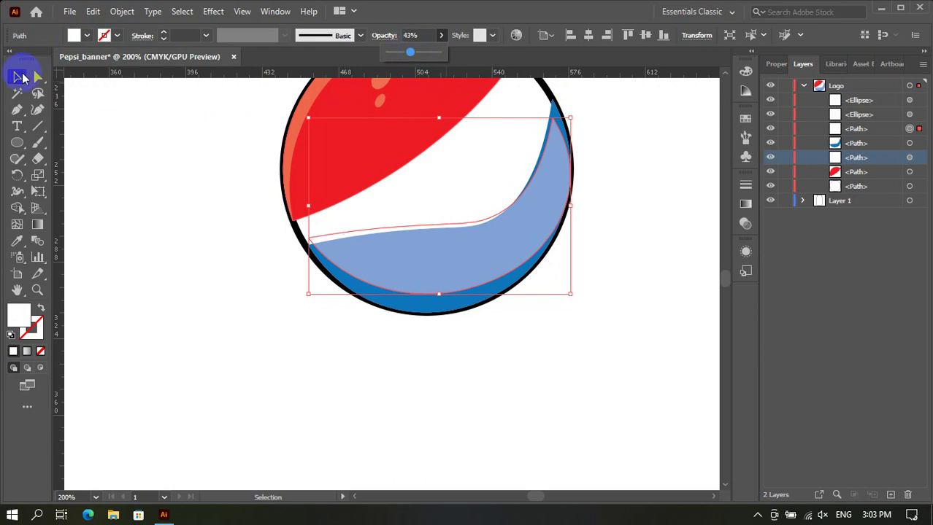
click(745, 224)
click(642, 316)
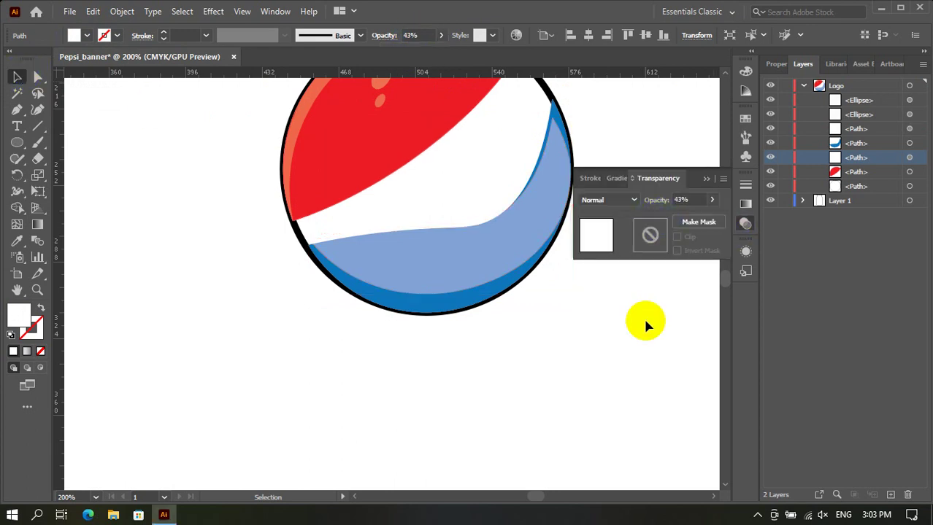
click(705, 178)
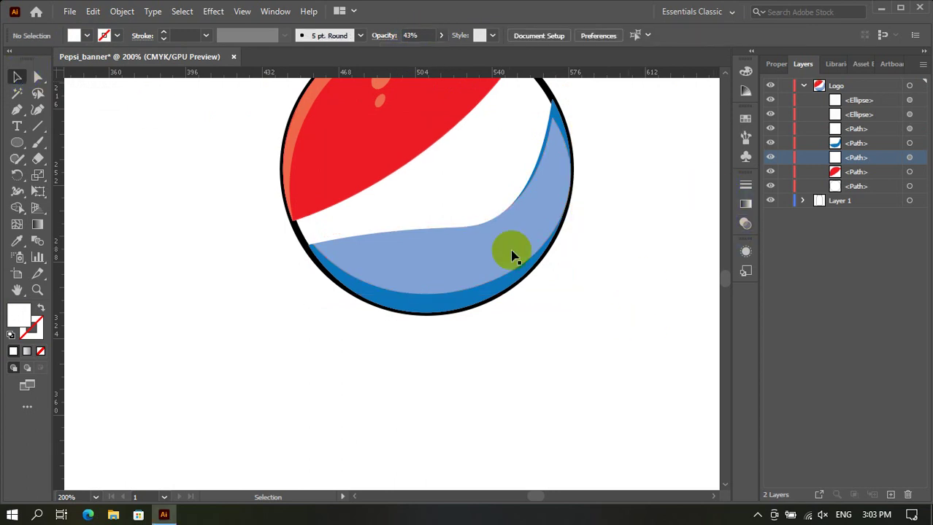
click(510, 248)
Tilt the 43% white band, stretch it up and left, and move it to leave a thin blue rim.
drag(576, 109, 545, 130)
click(609, 125)
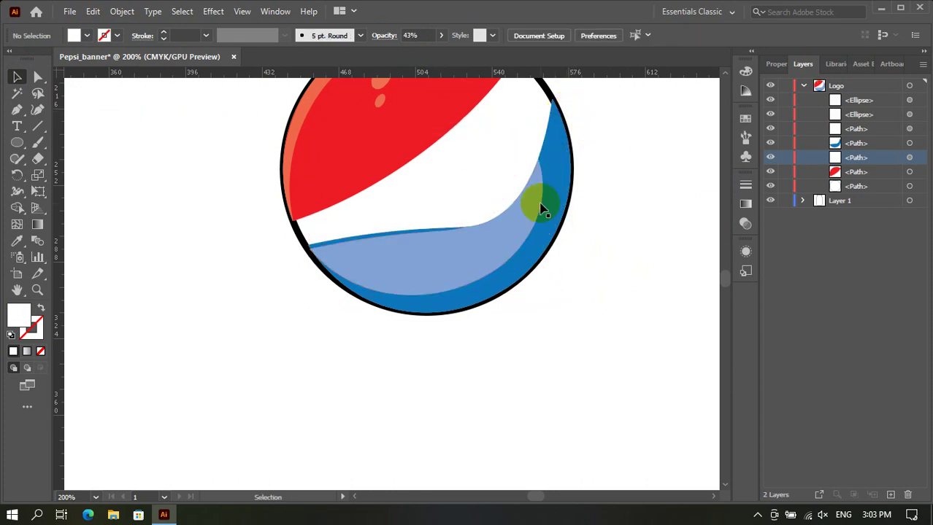
mouse_move(540, 209)
mouse_down()
mouse_move(521, 204)
mouse_move(580, 196)
mouse_up()
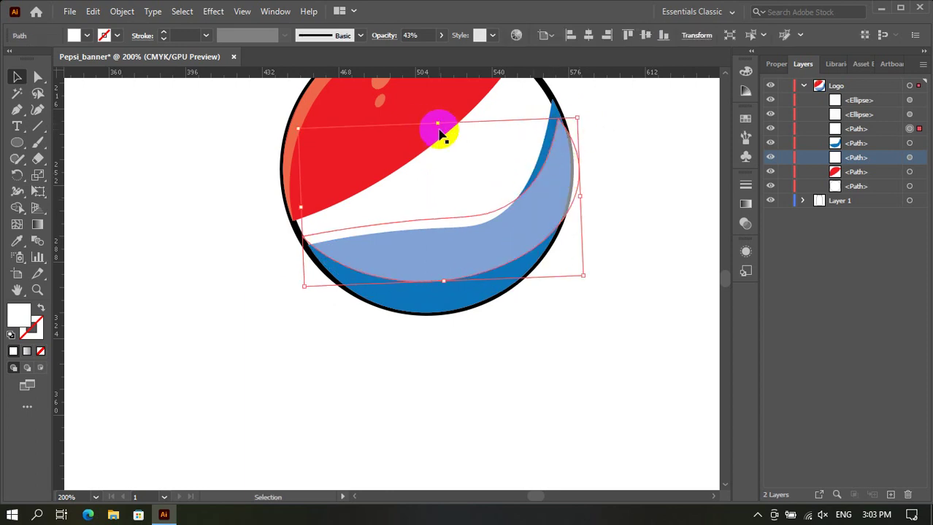
drag(440, 124, 436, 99)
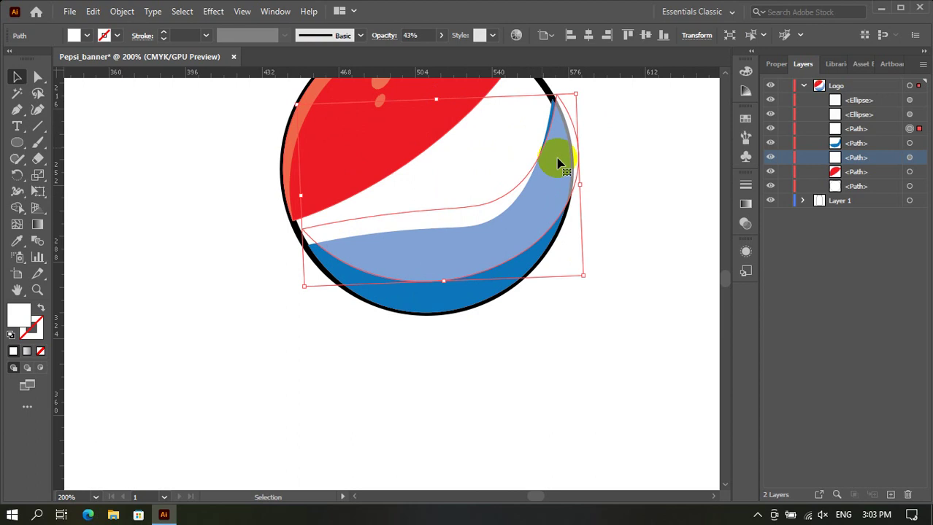
drag(578, 89, 574, 87)
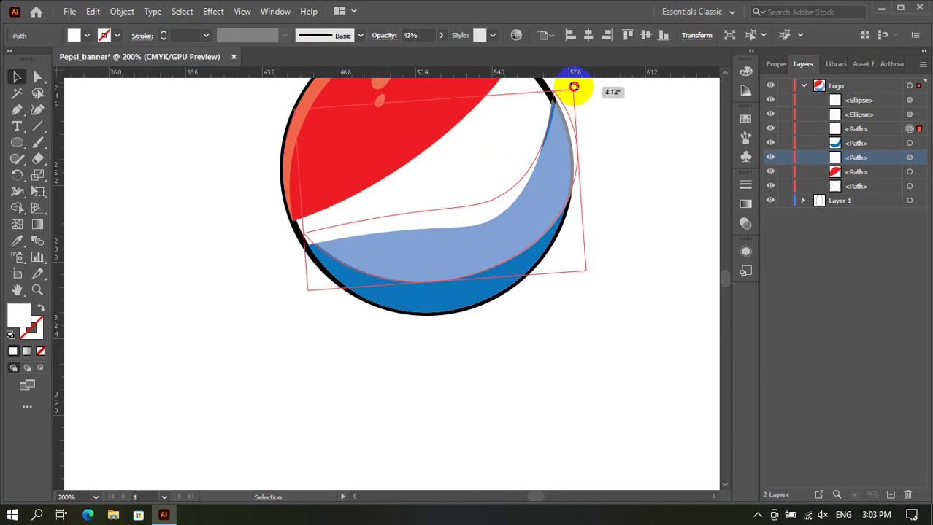
drag(553, 184, 536, 177)
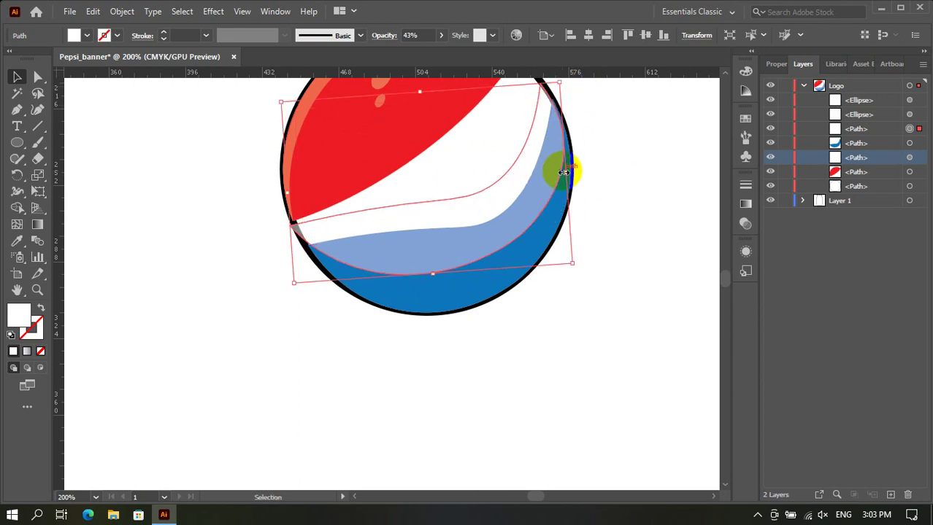
drag(287, 192, 278, 195)
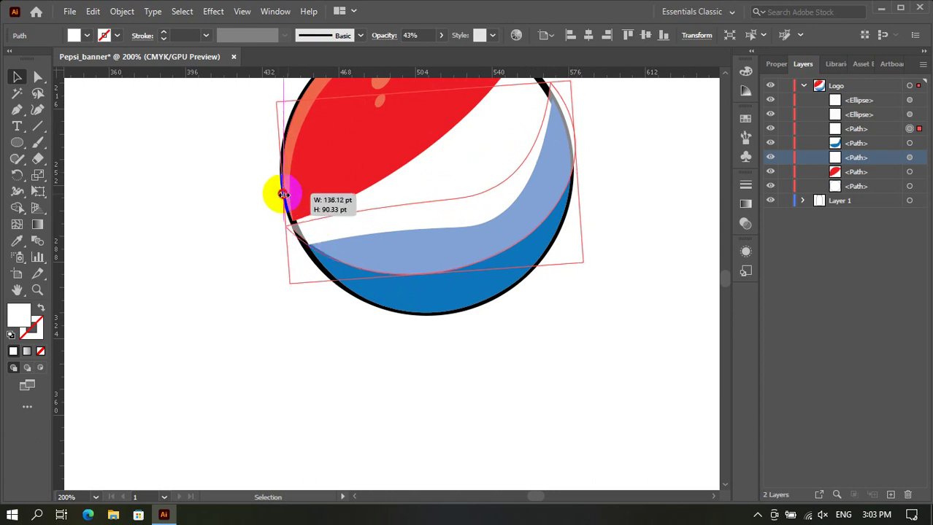
click(333, 327)
scroll(332, 322, up, 1)
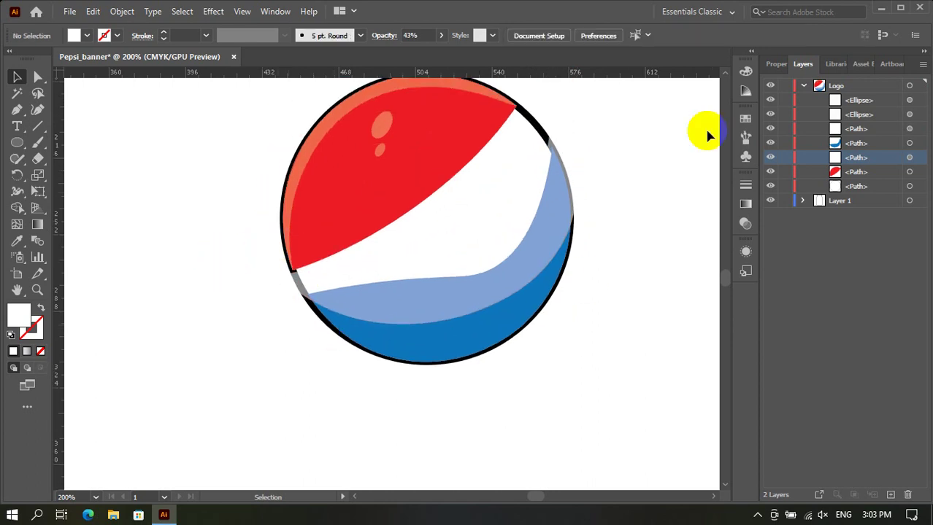
Nudge the pale translucent band slightly left, then clear the selection.
click(384, 326)
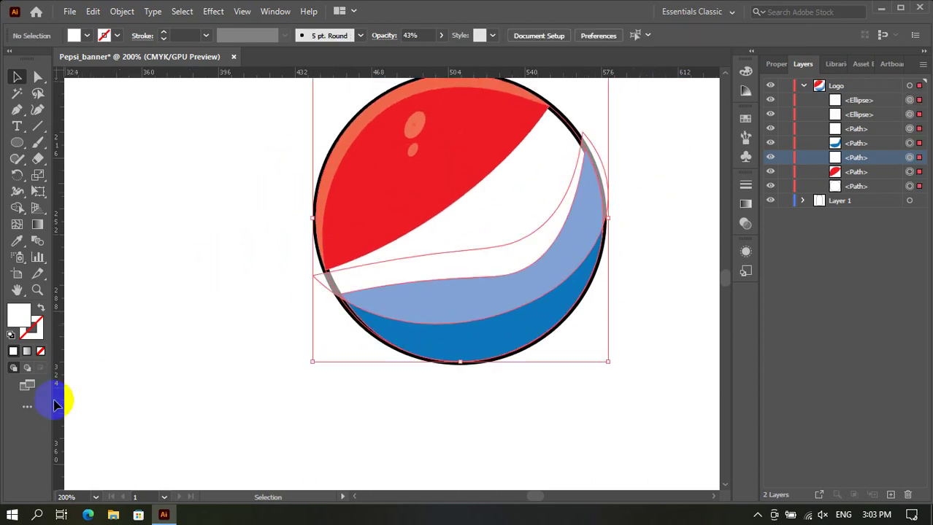
key(ctrl+h)
click(269, 386)
drag(460, 309, 456, 313)
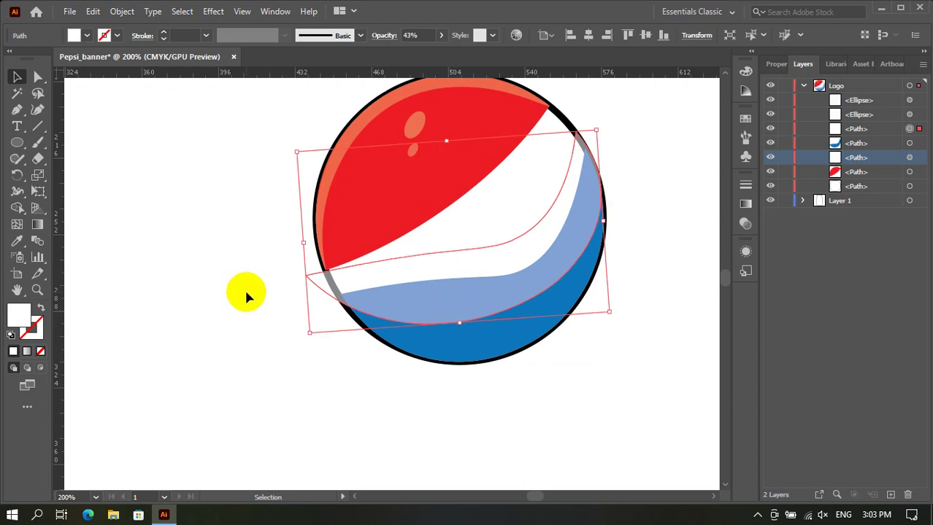
click(181, 171)
Marquee-select the globe pieces and merge the grey strips into the white swoosh with Shape Builder.
drag(208, 173, 689, 402)
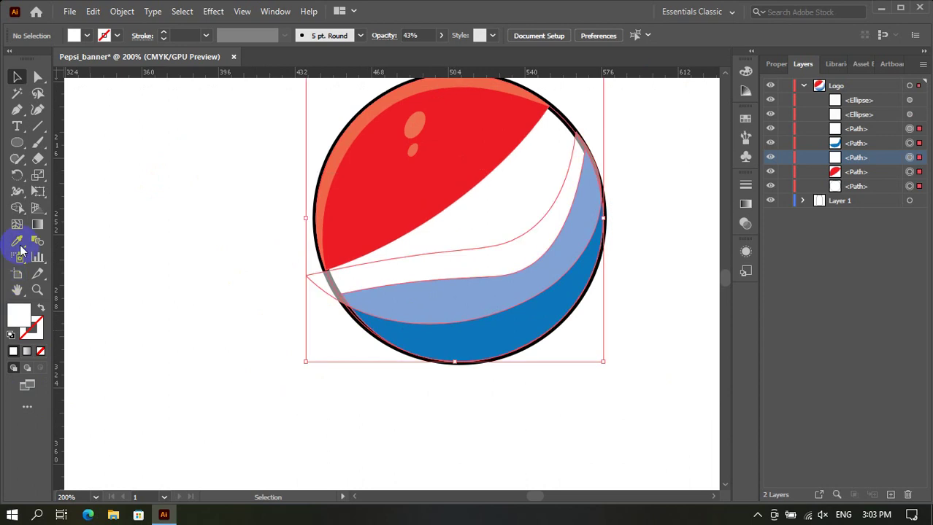
click(17, 208)
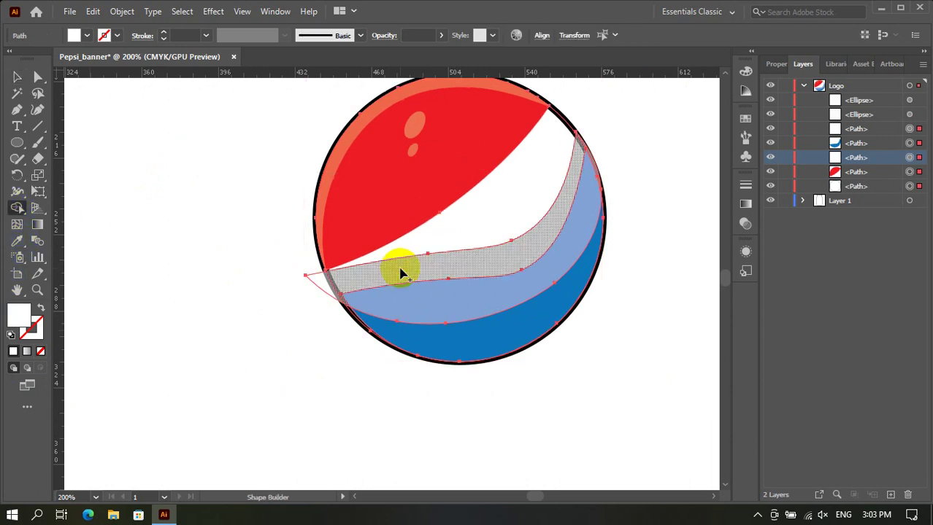
drag(400, 272, 483, 228)
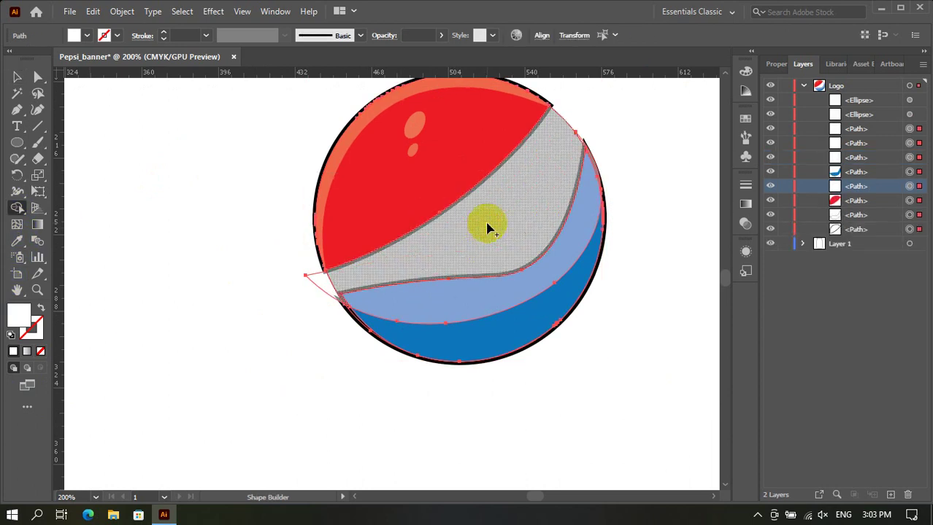
click(486, 226)
click(459, 271)
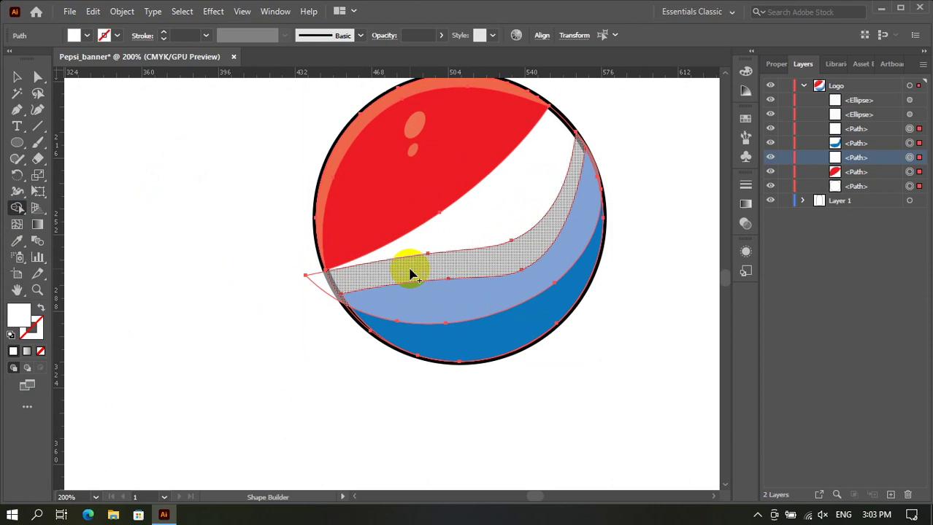
click(463, 267)
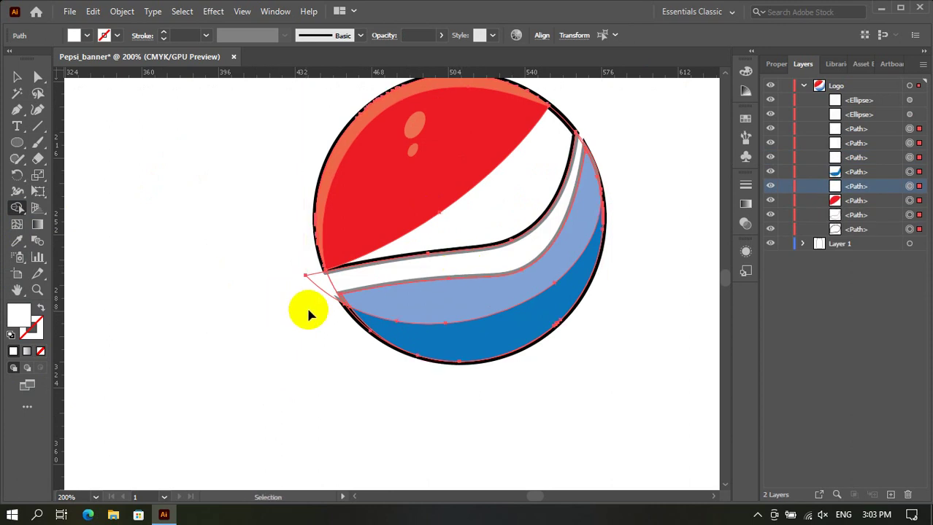
mouse_move(306, 307)
mouse_down()
mouse_move(330, 314)
mouse_move(288, 301)
mouse_move(577, 118)
mouse_move(574, 106)
mouse_up()
click(11, 77)
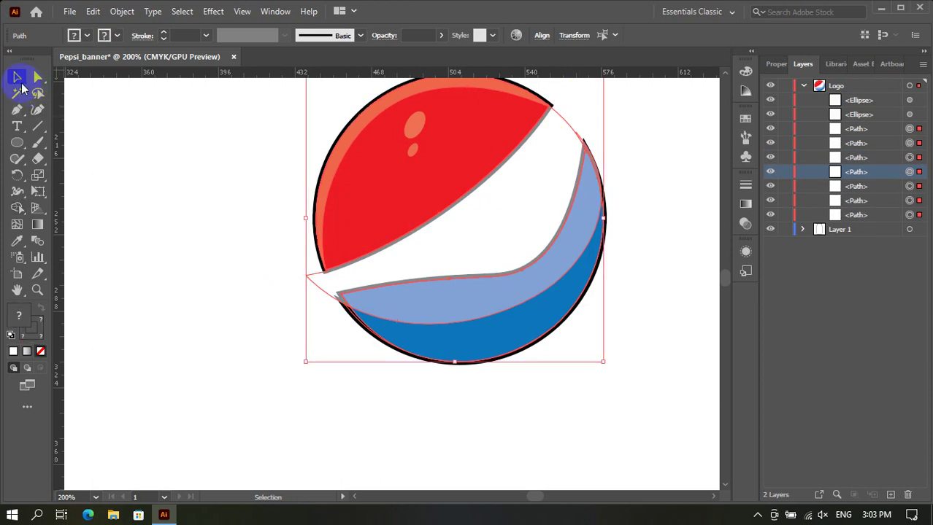
Zoom around the globe to inspect its edges, briefly selecting the red top shape.
click(143, 137)
alt+scroll(248, 257, down, 1)
alt+scroll(249, 256, down, 3)
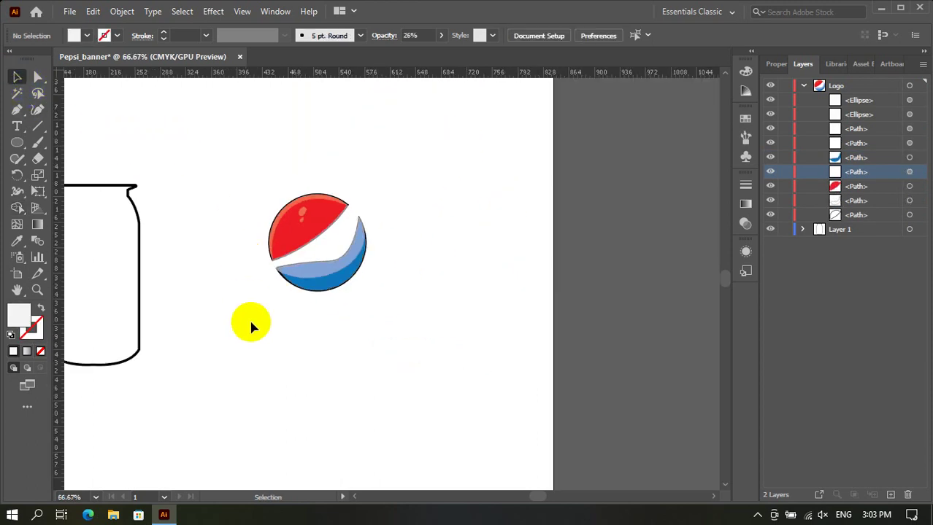
alt+scroll(249, 322, up, 2)
scroll(256, 306, up, 2)
alt+scroll(266, 305, up, 2)
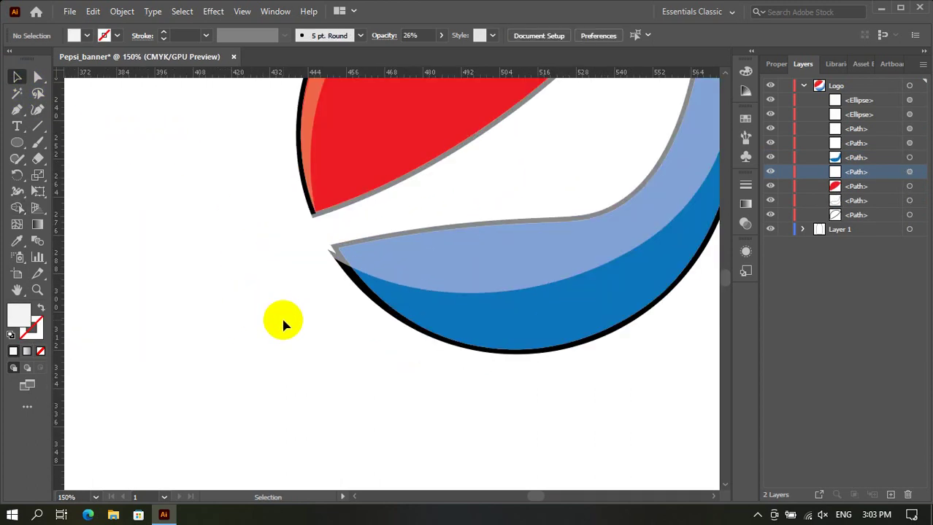
click(310, 199)
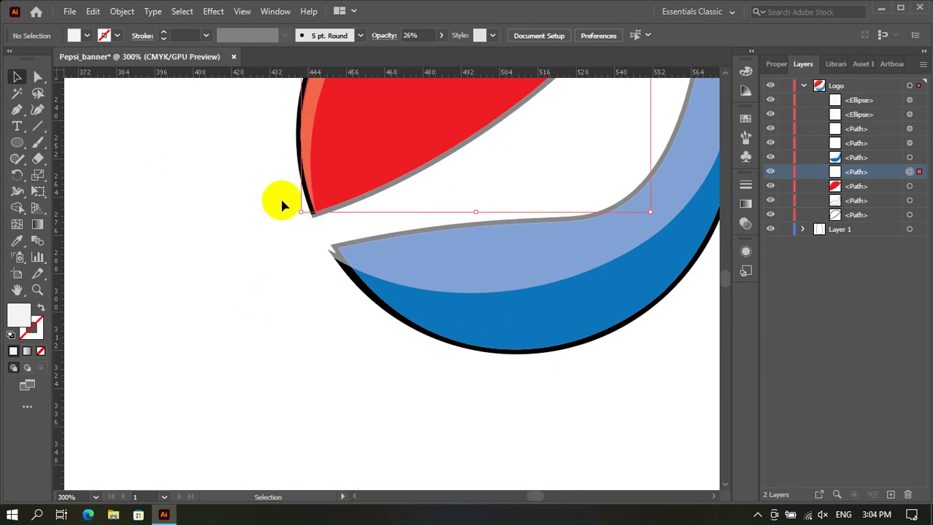
scroll(280, 203, up, 2)
scroll(266, 228, up, 2)
click(514, 95)
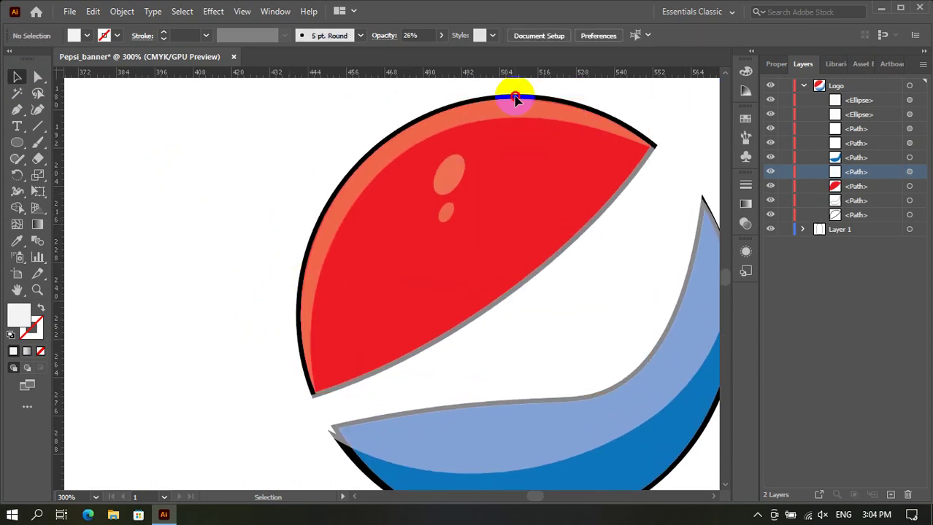
alt+scroll(353, 163, down, 2)
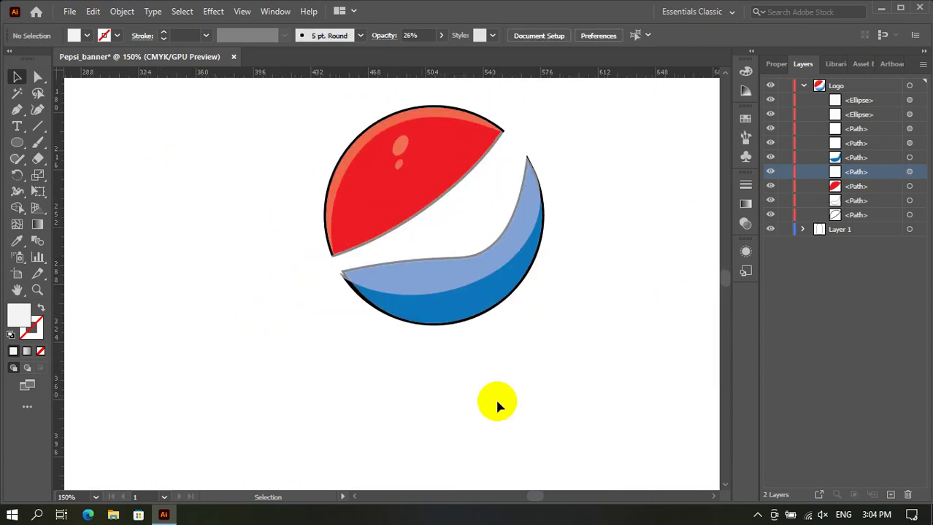
Select all, deselect, and undo the Shape Builder swoosh merge with Ctrl+Z.
key(ctrl+a)
scroll(248, 358, up, 1)
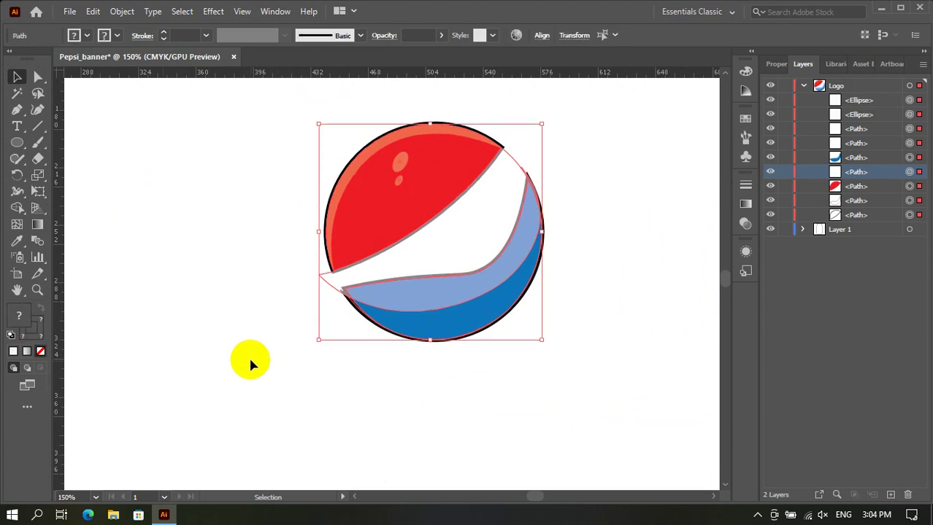
alt+scroll(251, 367, up, 1)
click(250, 367)
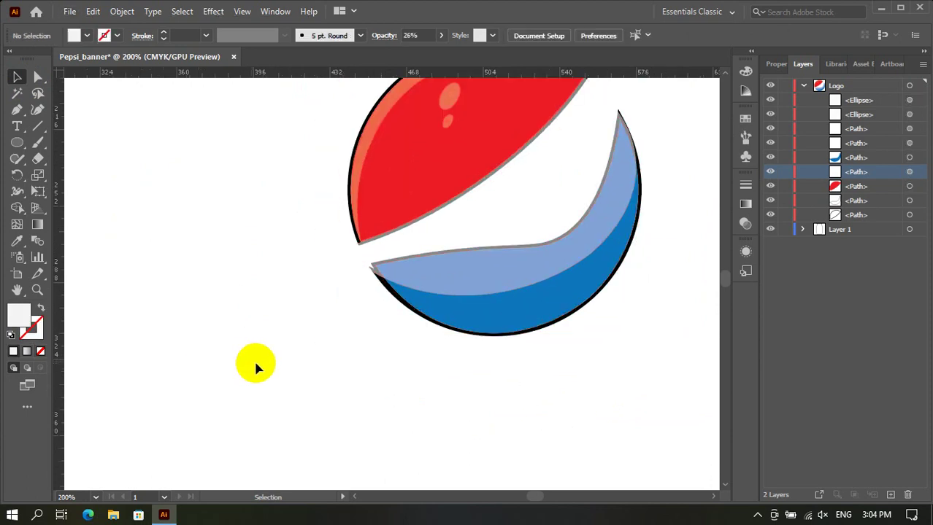
key(ctrl+z)
key(ctrl+z)
Select the light-blue and dark-blue bands of the globe together.
key(v)
click(548, 306)
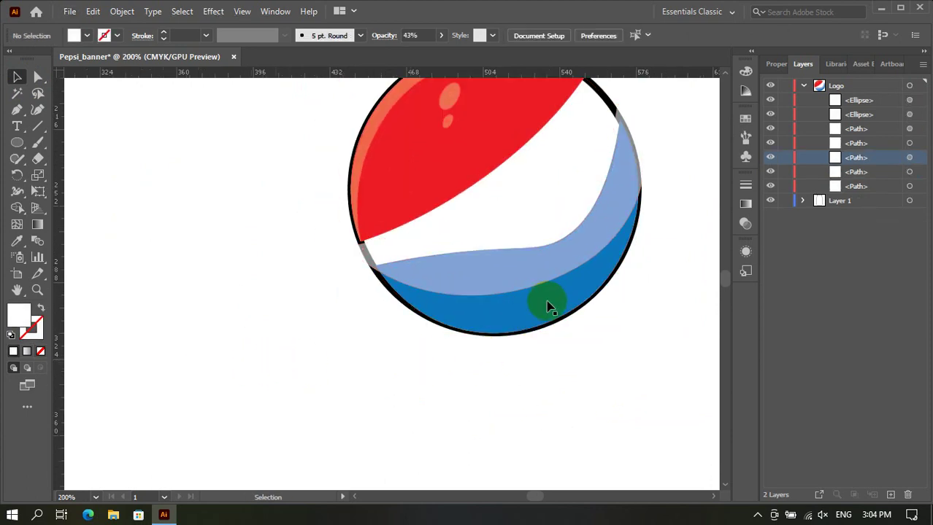
scroll(573, 321, up, 1)
click(547, 298)
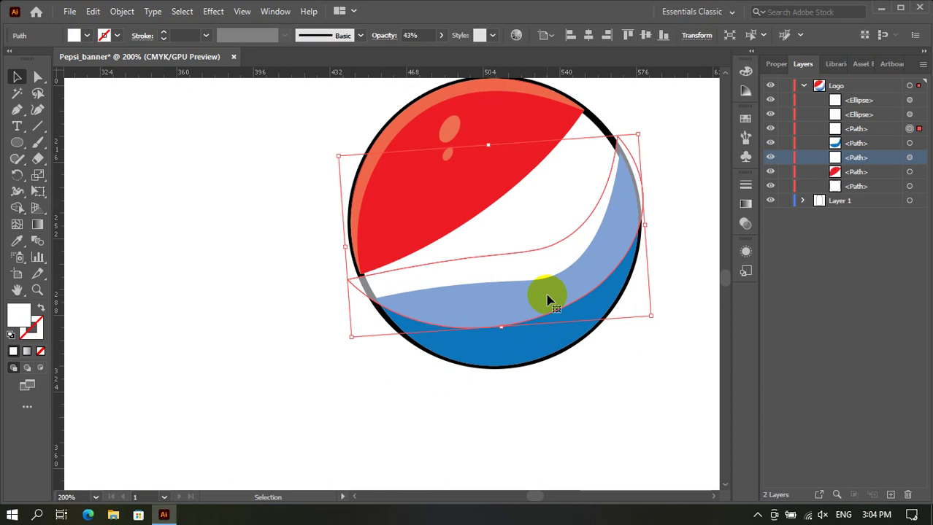
shift+click(543, 340)
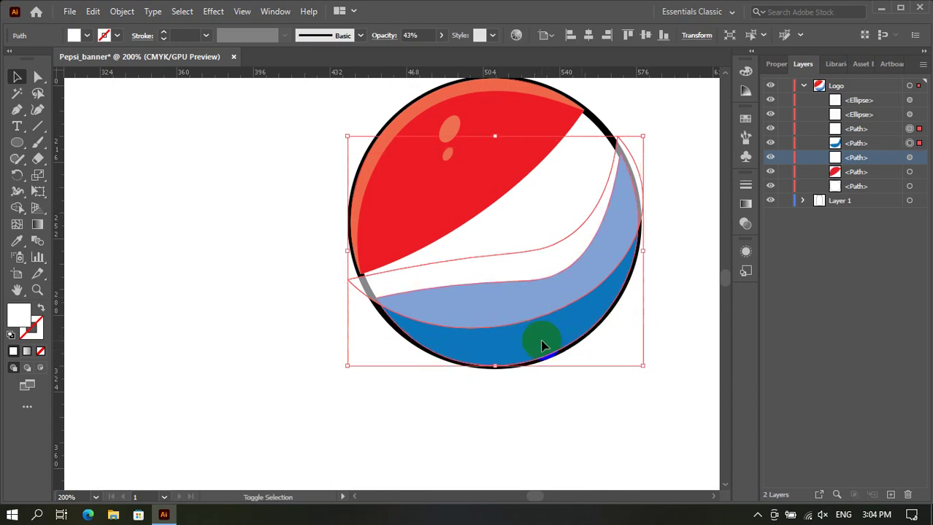
Merge the band region and the left-edge sliver into new shapes with Shape Builder.
click(25, 207)
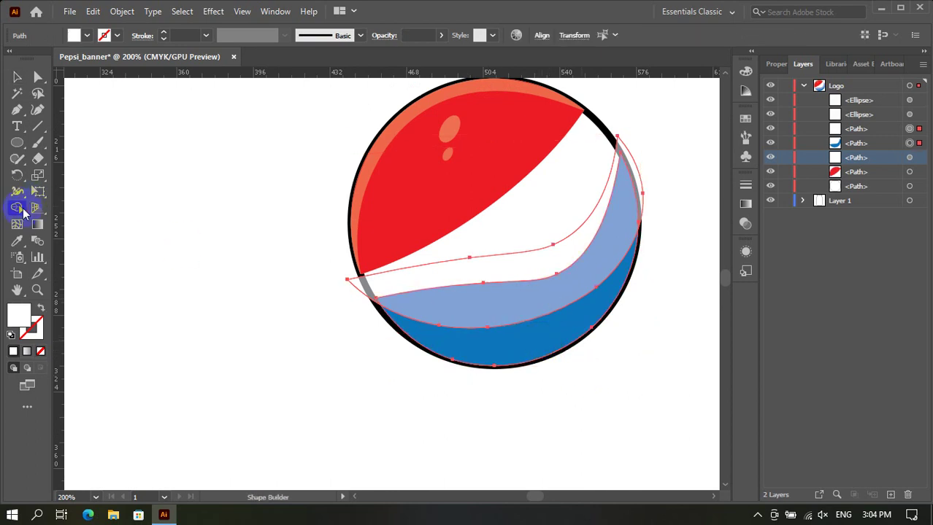
click(453, 287)
click(454, 286)
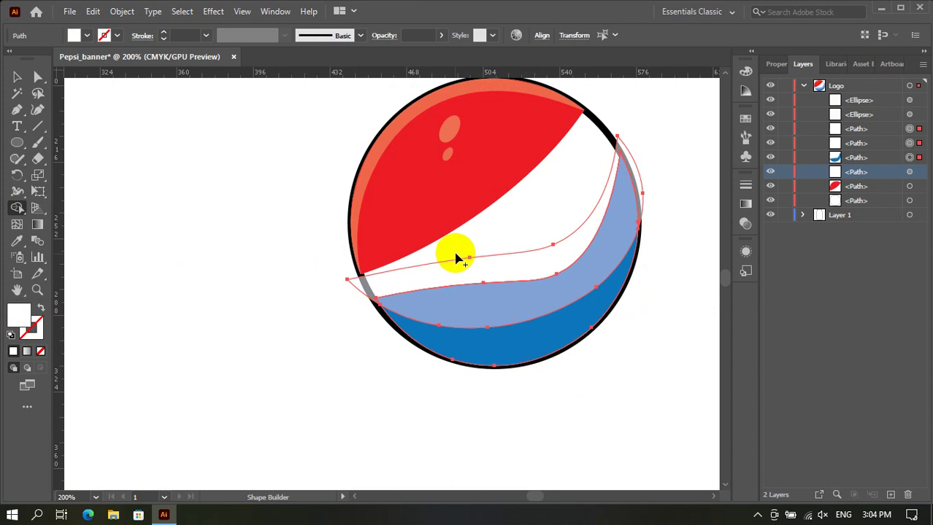
click(354, 293)
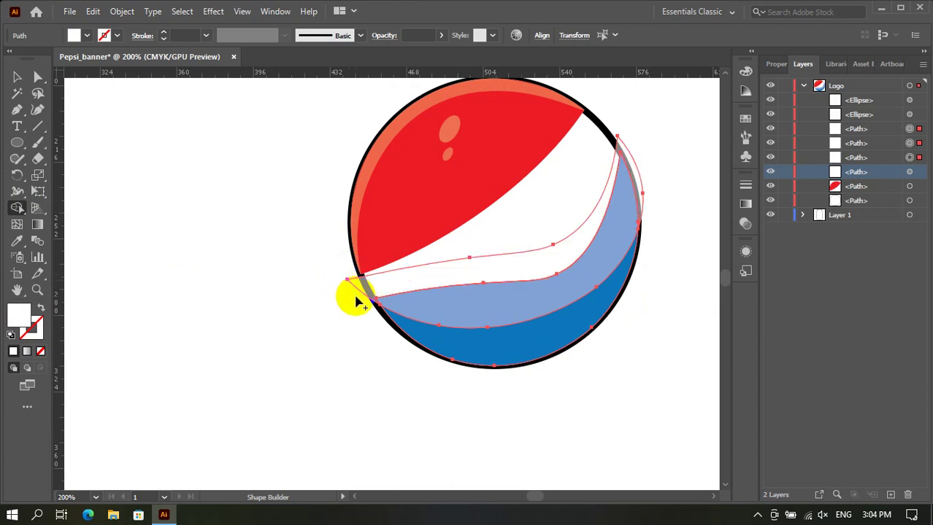
Select the leftover white swoosh overlay and delete it.
click(16, 77)
click(88, 113)
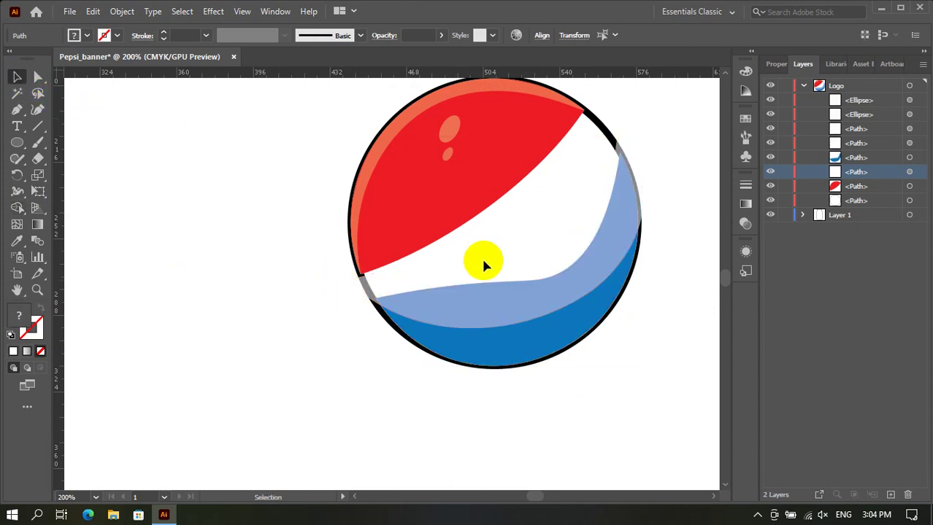
click(488, 275)
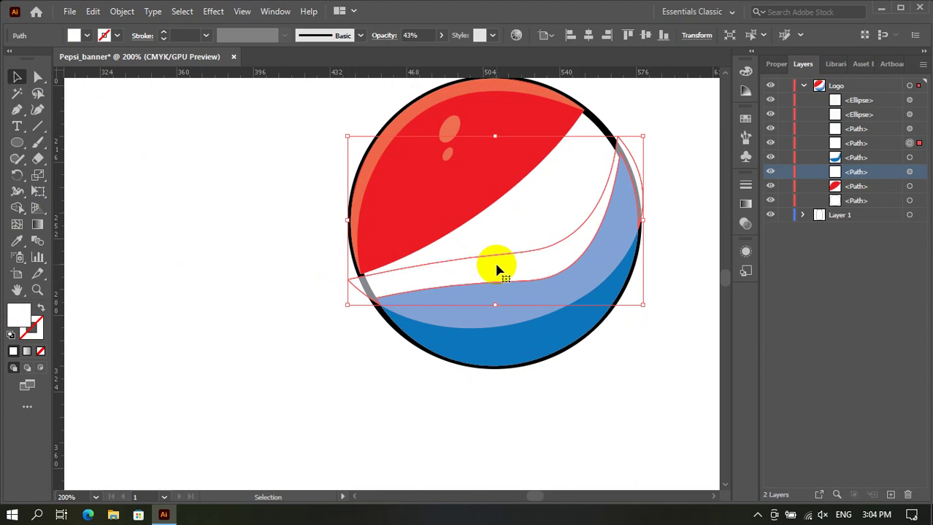
key(Delete)
alt+scroll(260, 273, down, 2)
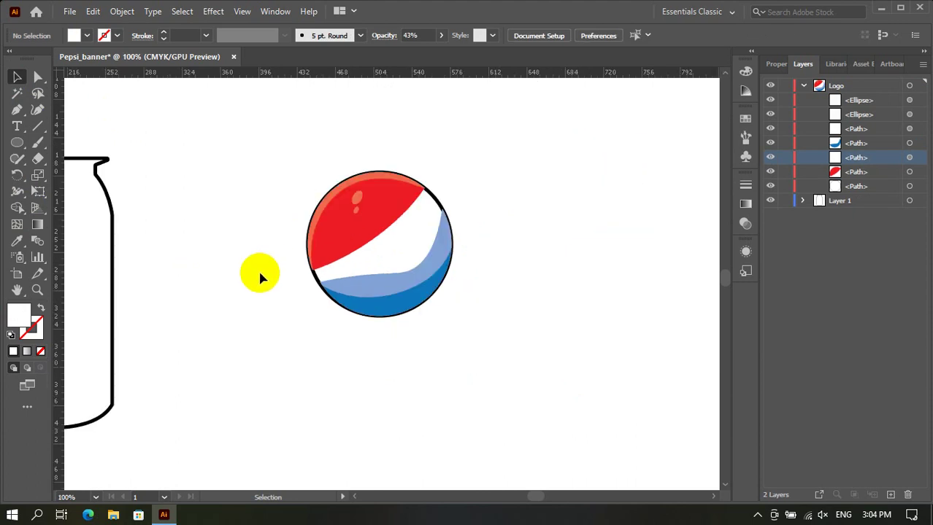
alt+scroll(260, 276, up, 1)
alt+scroll(261, 277, up, 1)
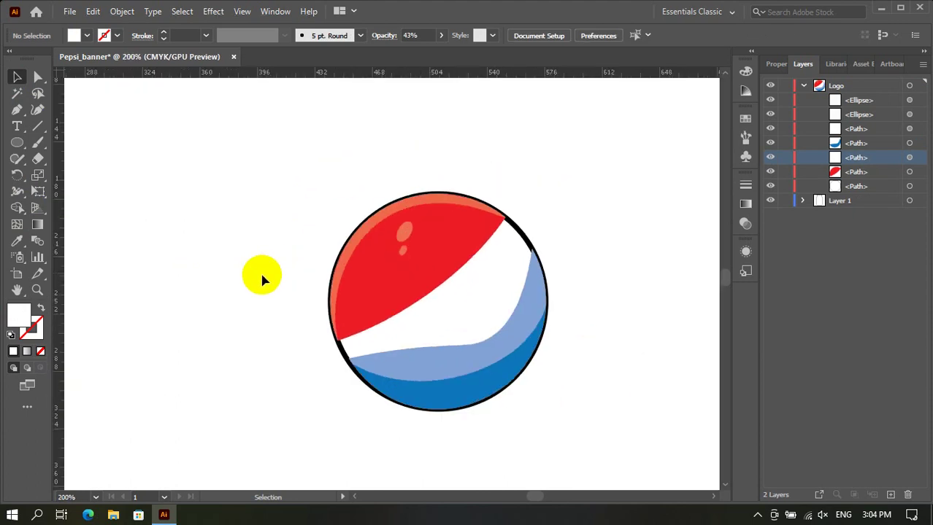
alt+scroll(306, 295, down, 2)
alt+scroll(374, 323, up, 2)
alt+scroll(366, 326, up, 1)
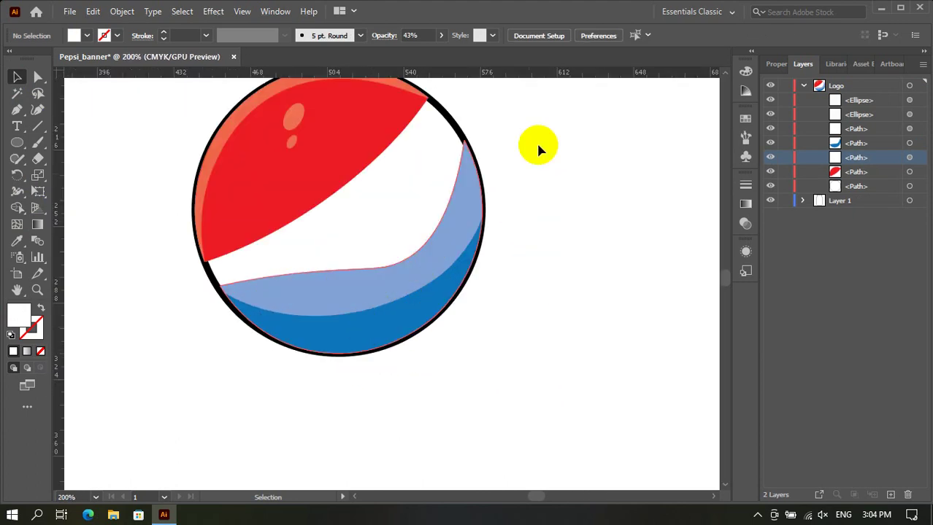
alt+scroll(537, 148, down, 2)
scroll(547, 271, up, 2)
scroll(289, 252, left, 2)
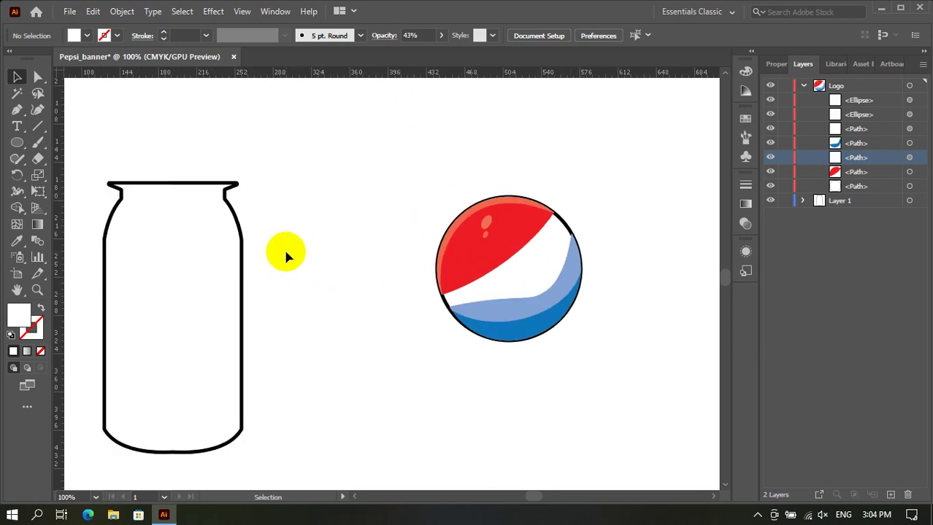
scroll(333, 245, up, 2)
scroll(336, 242, down, 3)
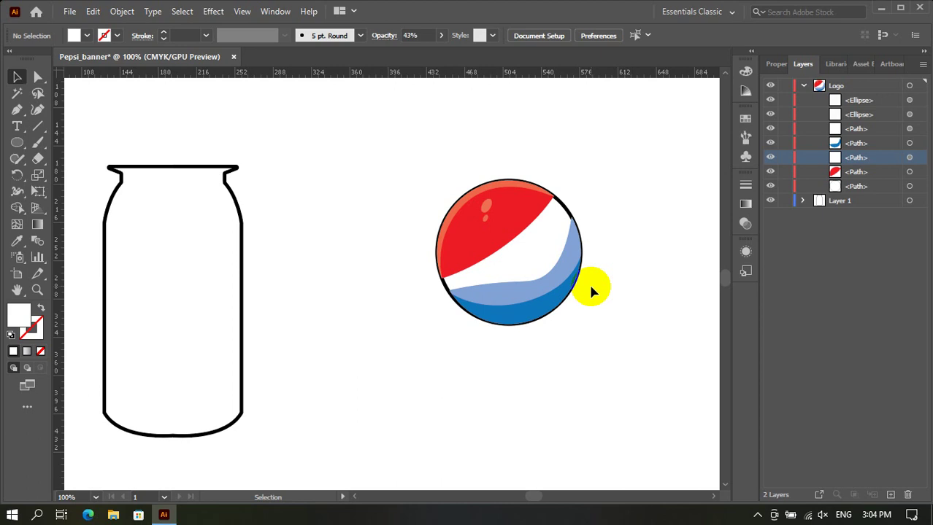
Give the globe's outer circle a white 6 pt outline.
click(443, 283)
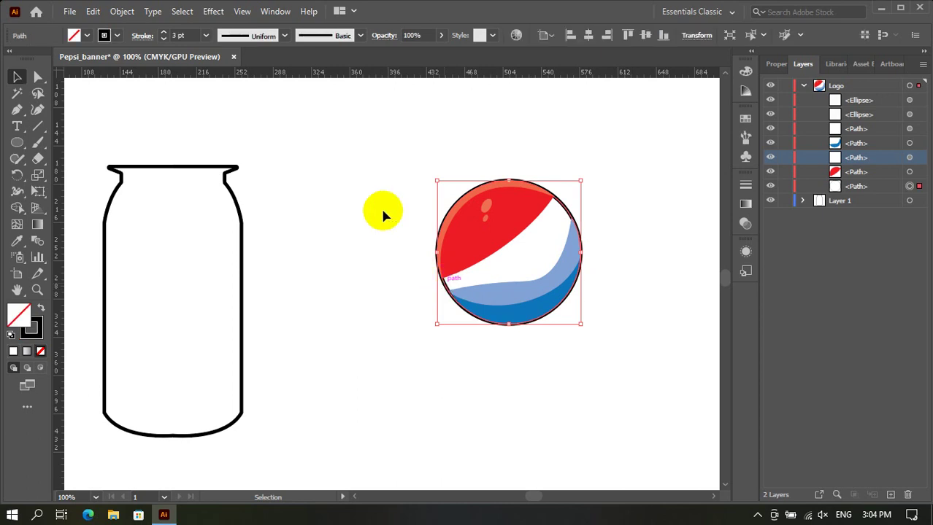
click(116, 35)
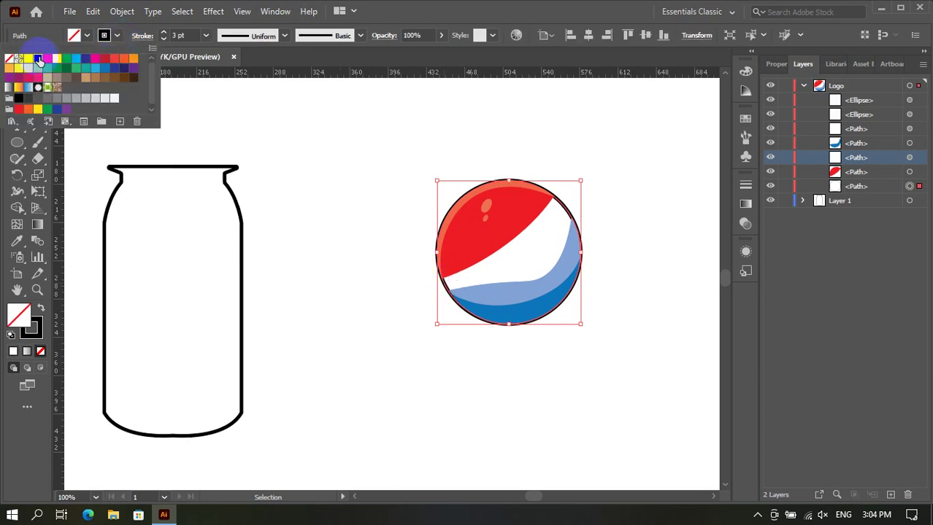
click(28, 60)
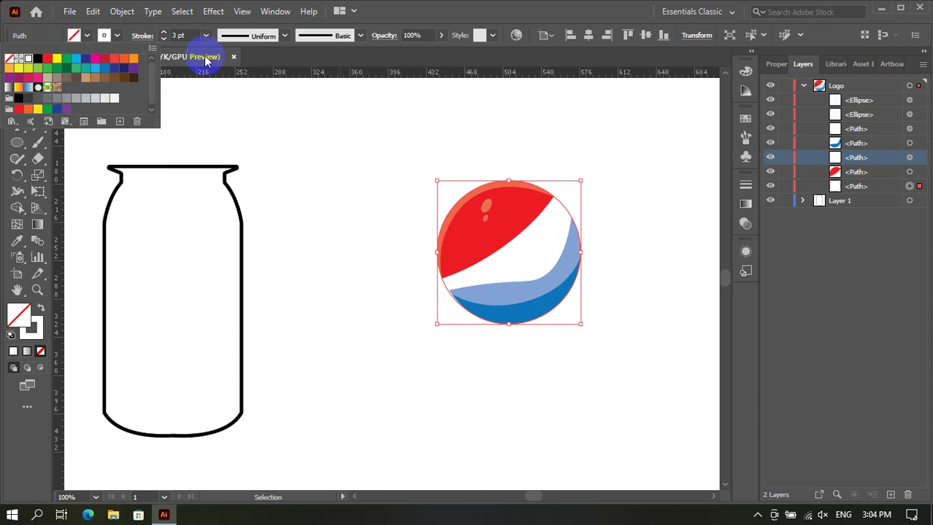
click(166, 35)
click(164, 32)
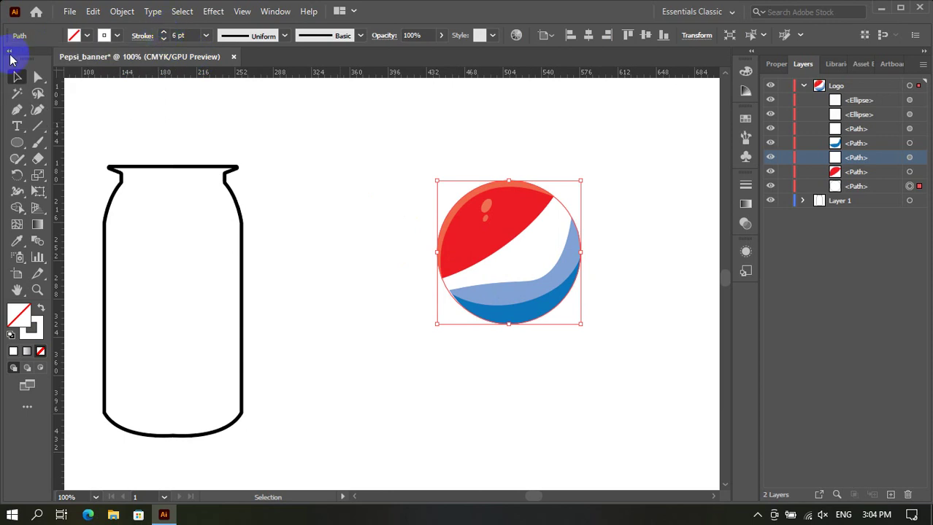
Collapse the Logo layer, then create Layer 3 and drag it below Layer 1.
click(181, 121)
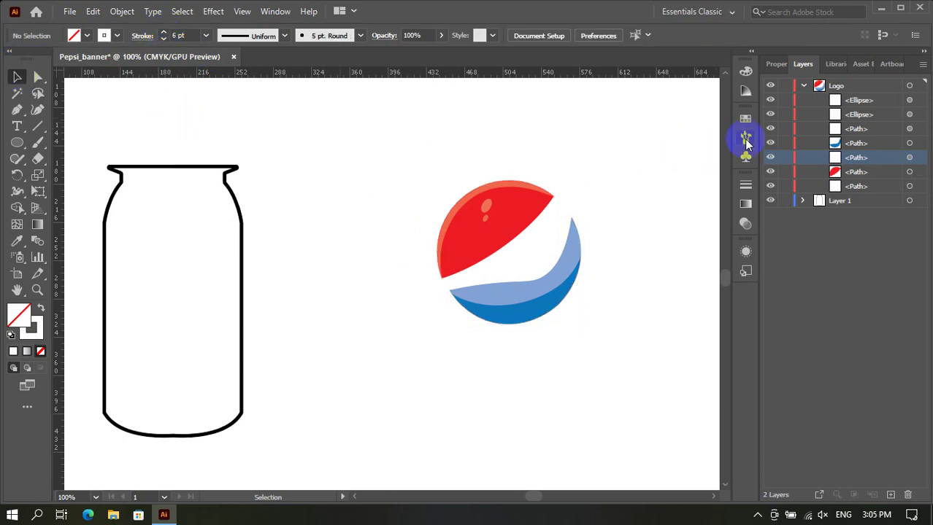
click(784, 68)
click(806, 64)
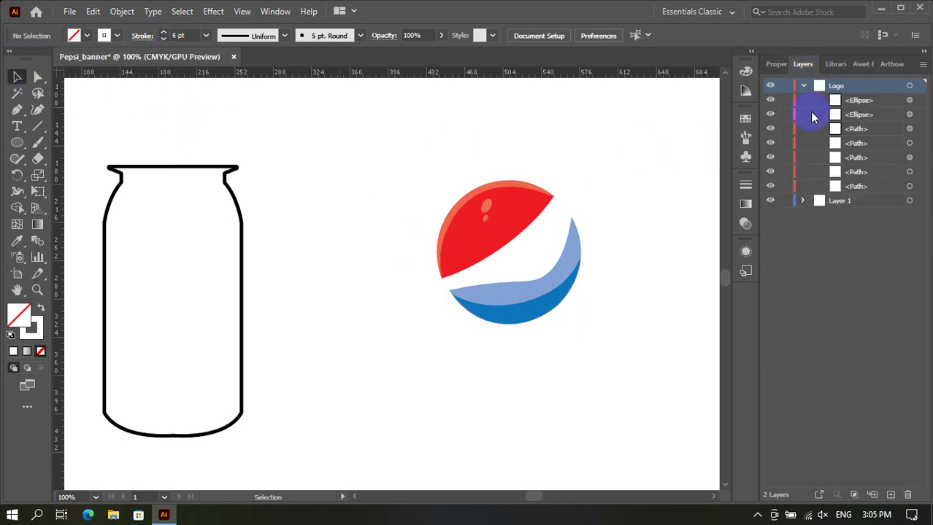
click(802, 88)
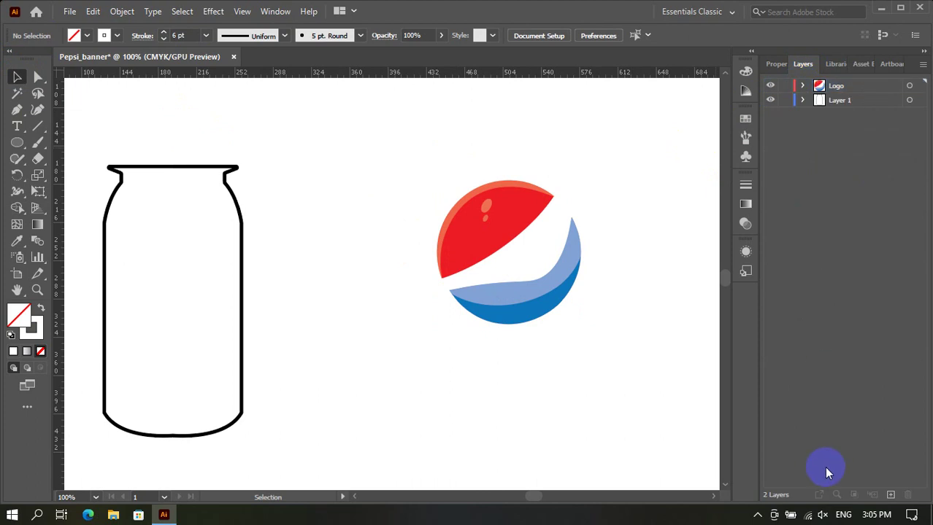
click(891, 496)
drag(851, 86, 850, 143)
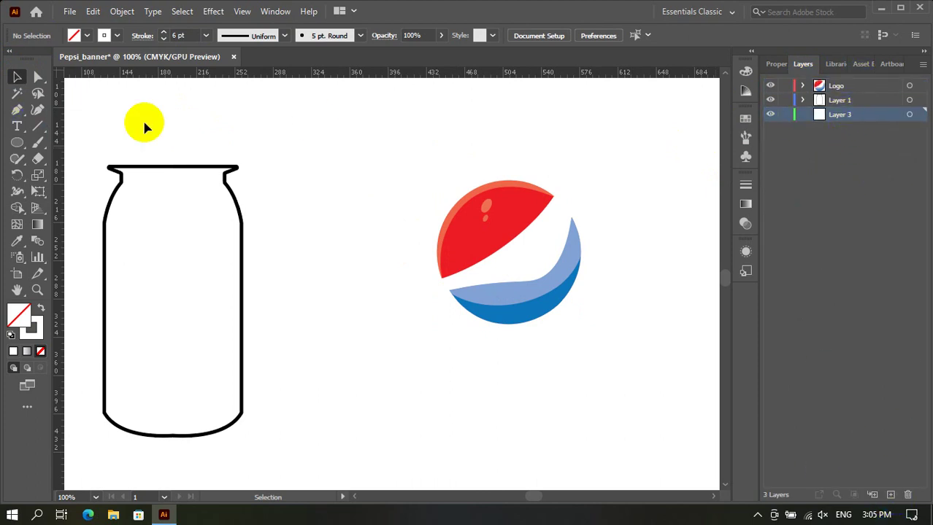
scroll(349, 159, down, 3)
scroll(345, 161, up, 1)
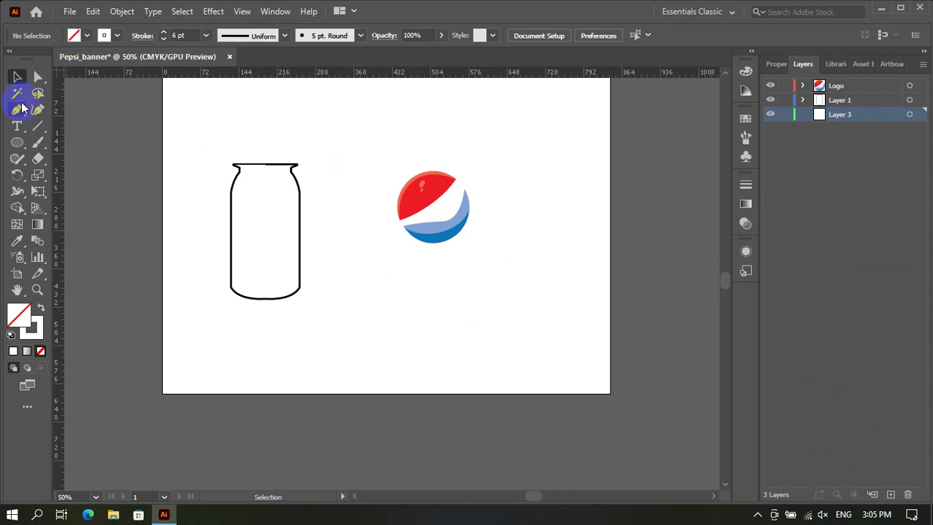
Draw a rectangle covering the whole artboard, about 841.89 by 600.42 pt.
drag(33, 150, 65, 140)
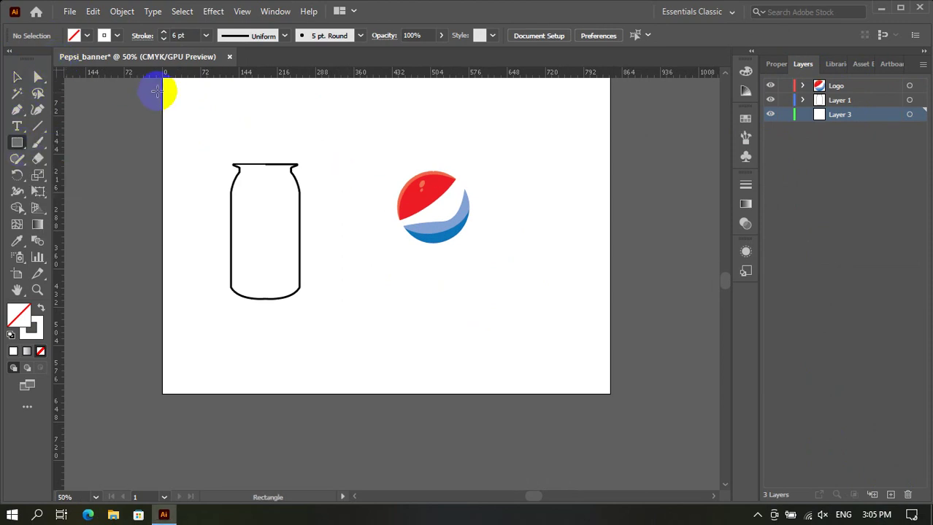
scroll(168, 102, up, 2)
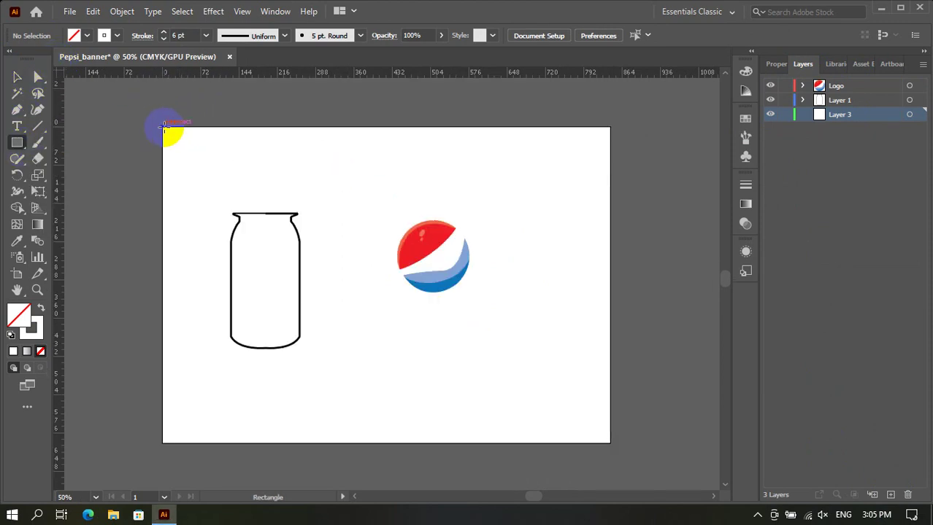
drag(164, 126, 610, 442)
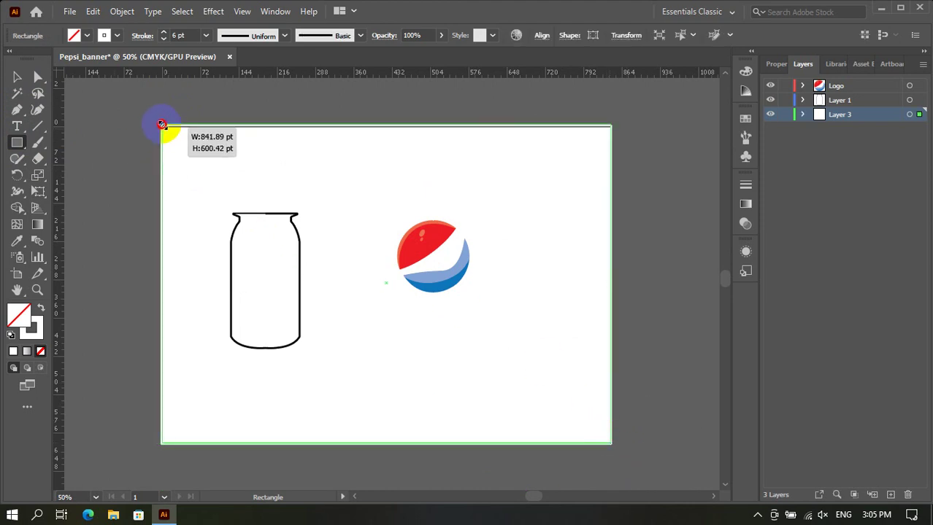
drag(165, 130, 147, 122)
key(ctrl+z)
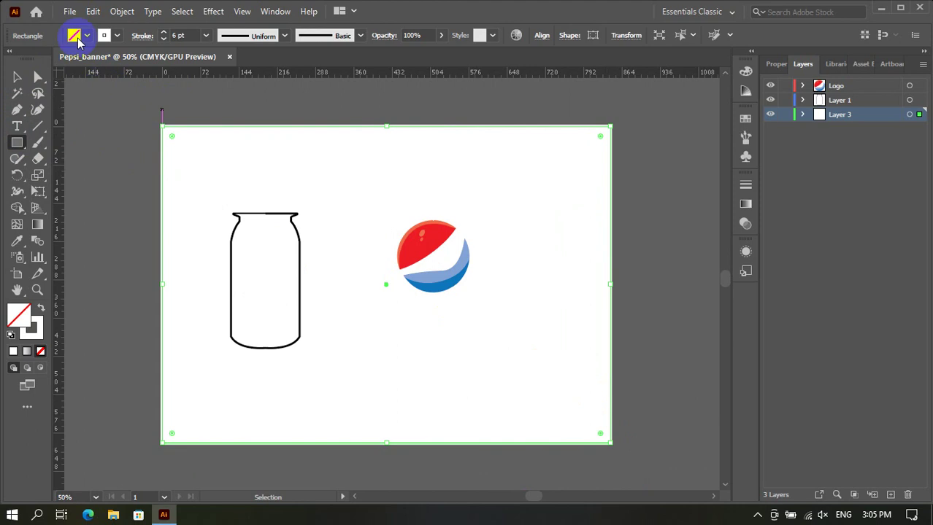
Set the background rectangle's stroke to None.
click(85, 38)
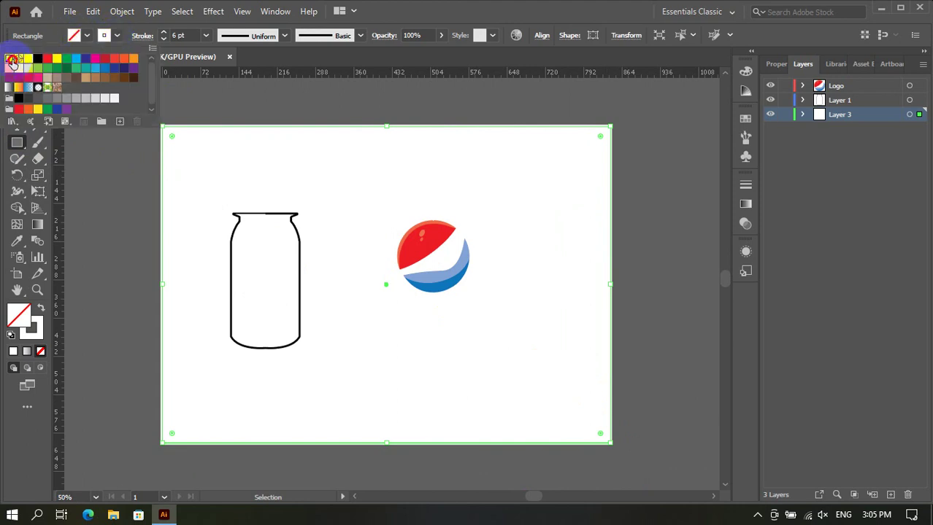
click(13, 63)
click(87, 35)
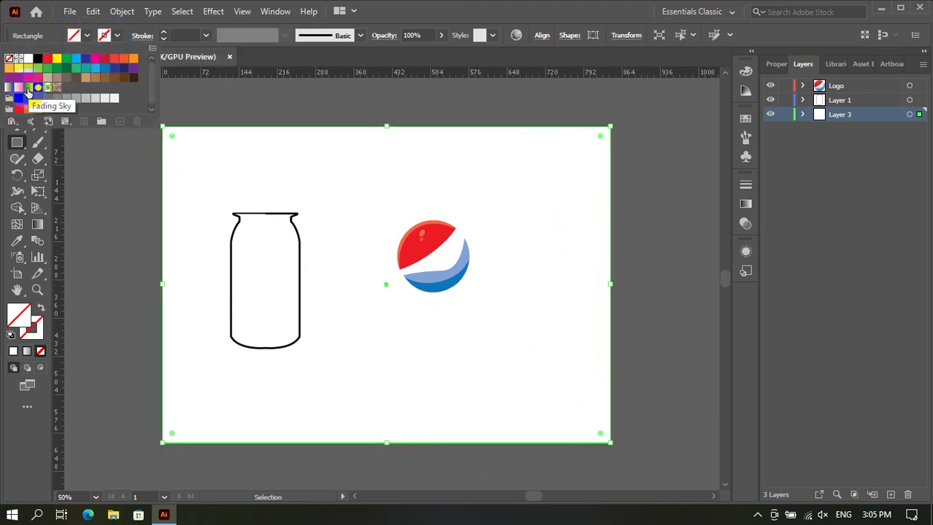
Fill the rectangle with the White-Black gradient and show its properties.
click(9, 87)
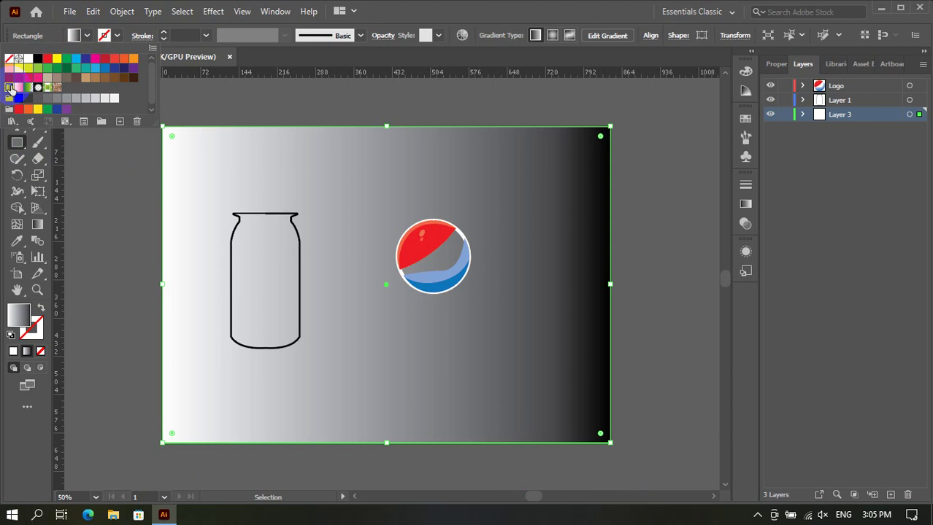
click(832, 73)
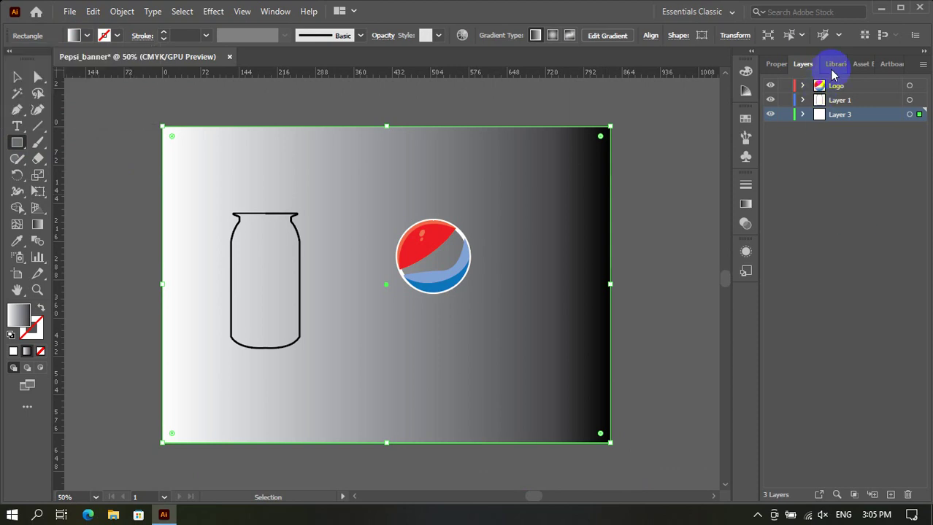
click(831, 66)
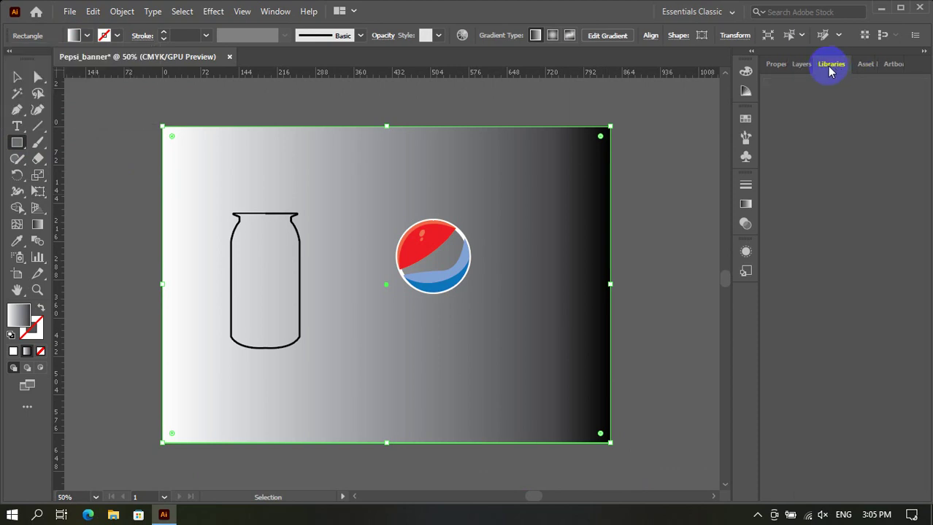
click(777, 69)
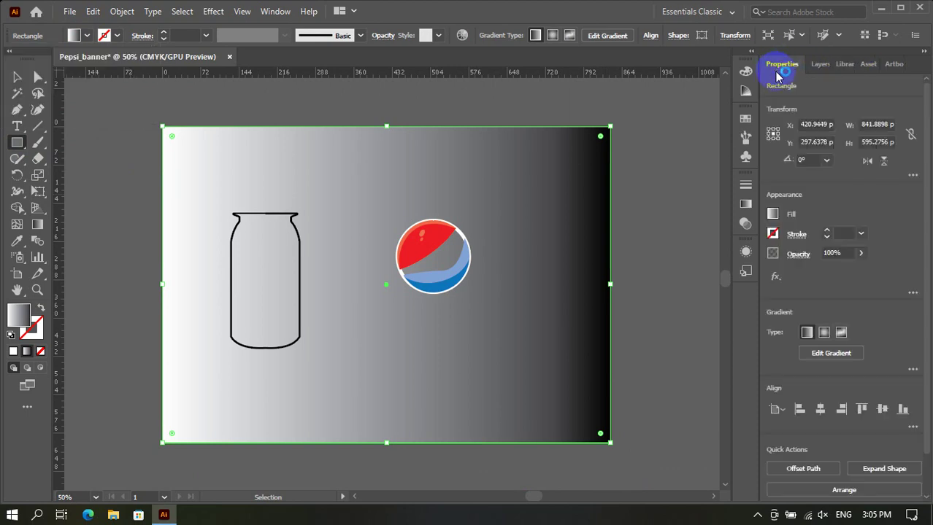
Angle the gradient diagonally from top-left toward the lower-right of the artboard.
click(834, 354)
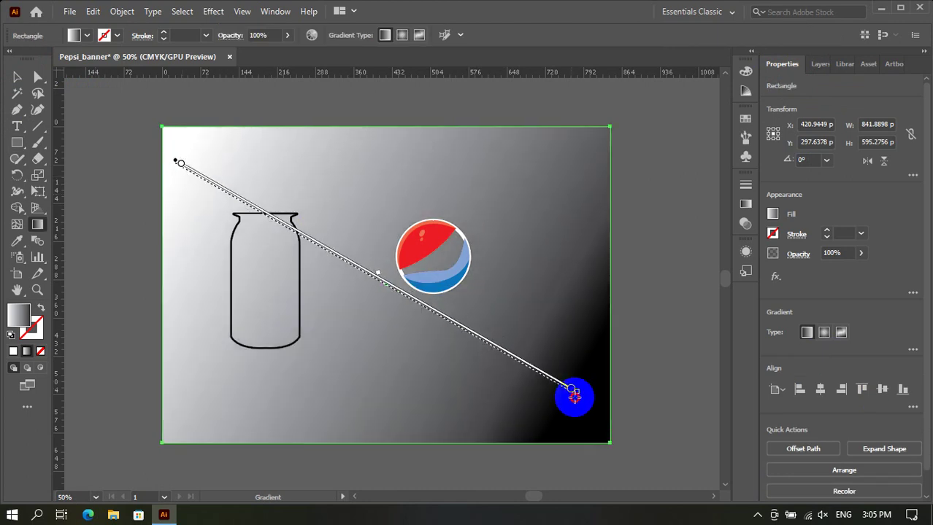
drag(180, 162, 580, 352)
mouse_move(595, 403)
mouse_down()
mouse_move(608, 441)
mouse_move(566, 310)
mouse_up()
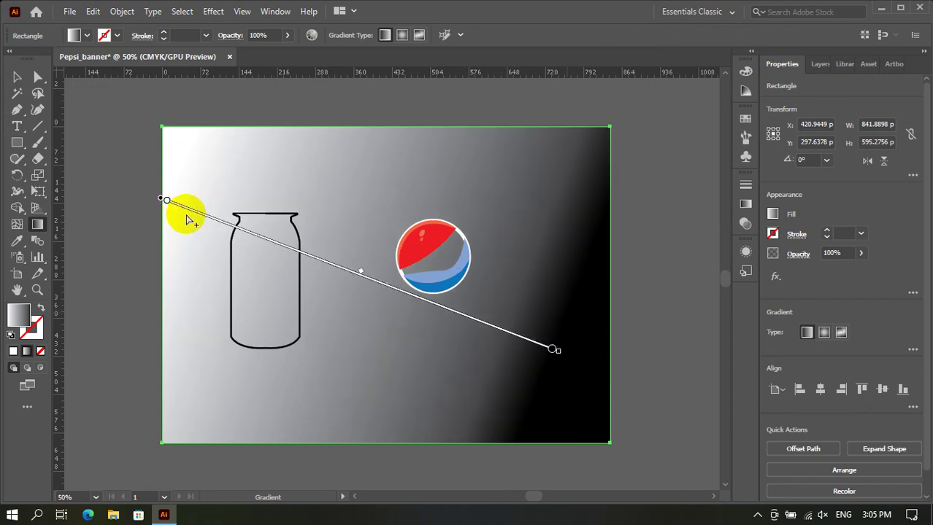
drag(178, 230, 588, 380)
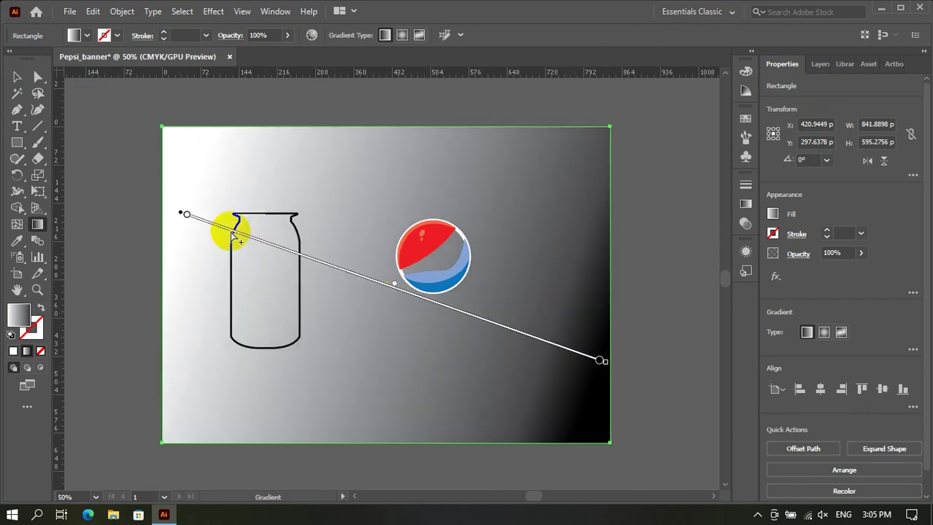
Change the gradient's start colour to a teal-blue.
double_click(186, 216)
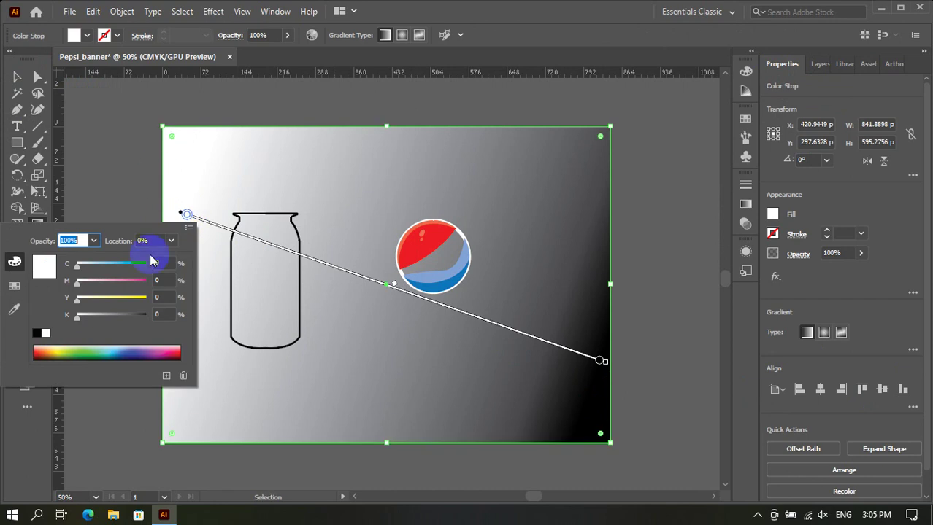
click(127, 353)
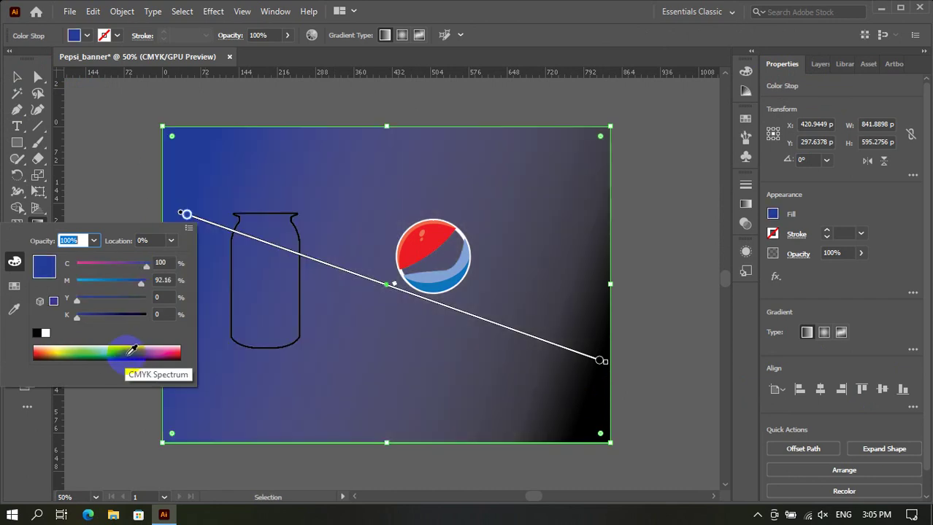
click(129, 352)
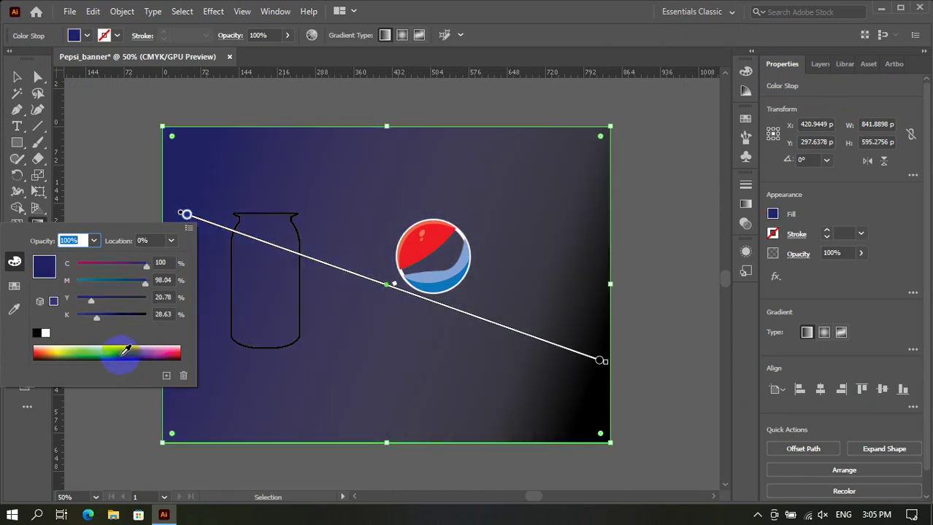
click(120, 353)
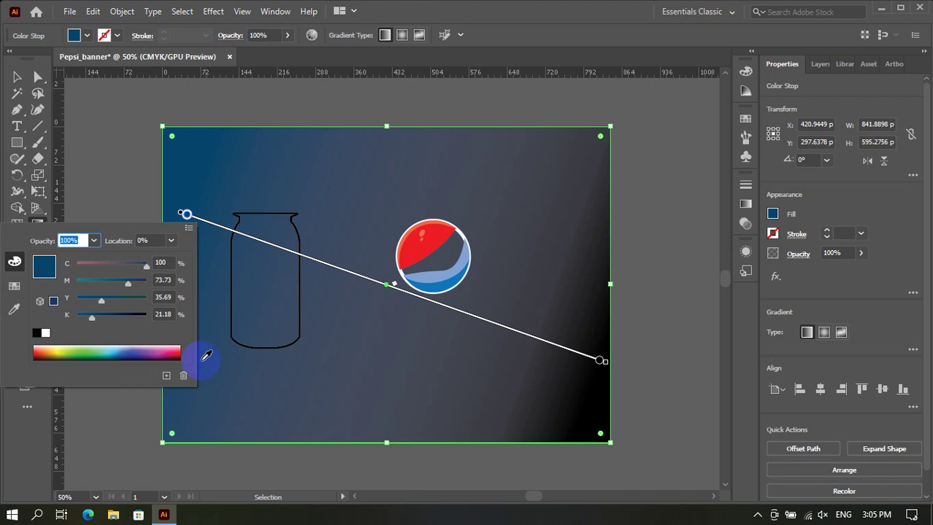
click(600, 361)
click(239, 278)
click(618, 375)
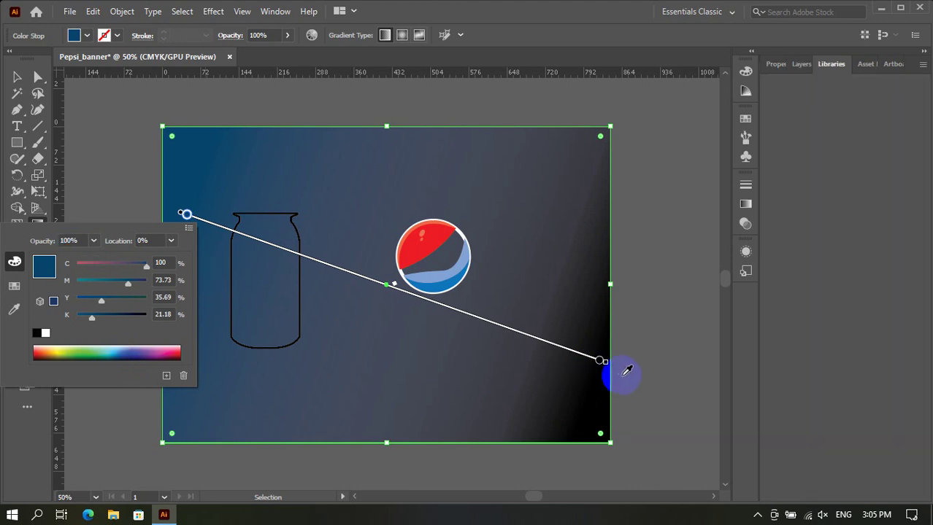
key(Escape)
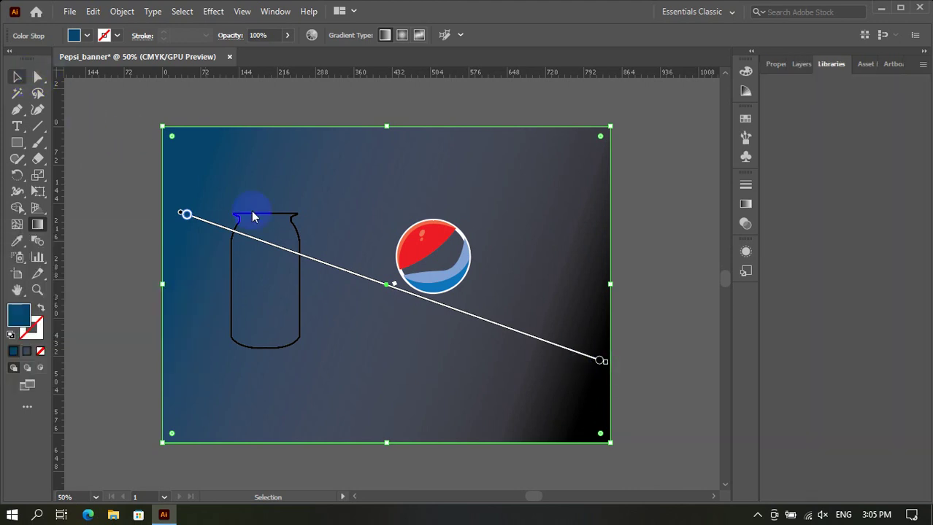
Change the gradient's end colour from black to dark navy.
double_click(598, 362)
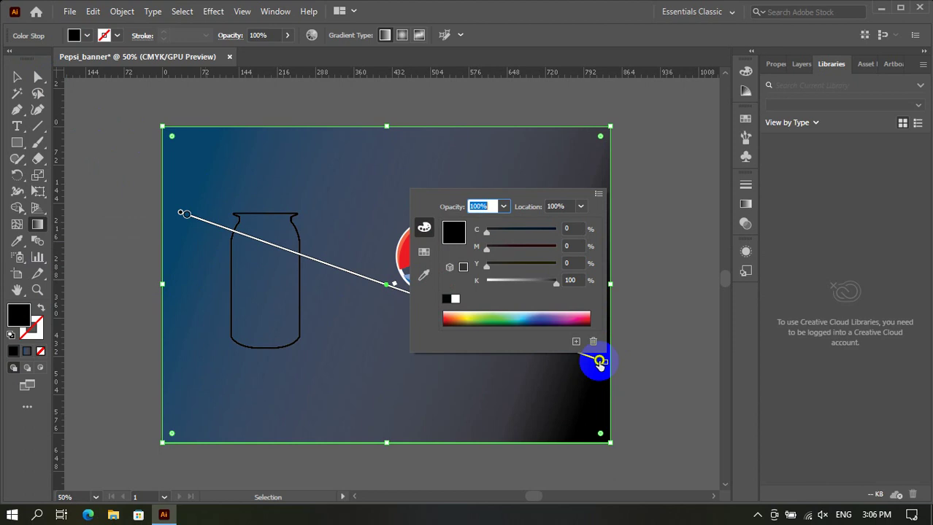
drag(511, 315, 540, 320)
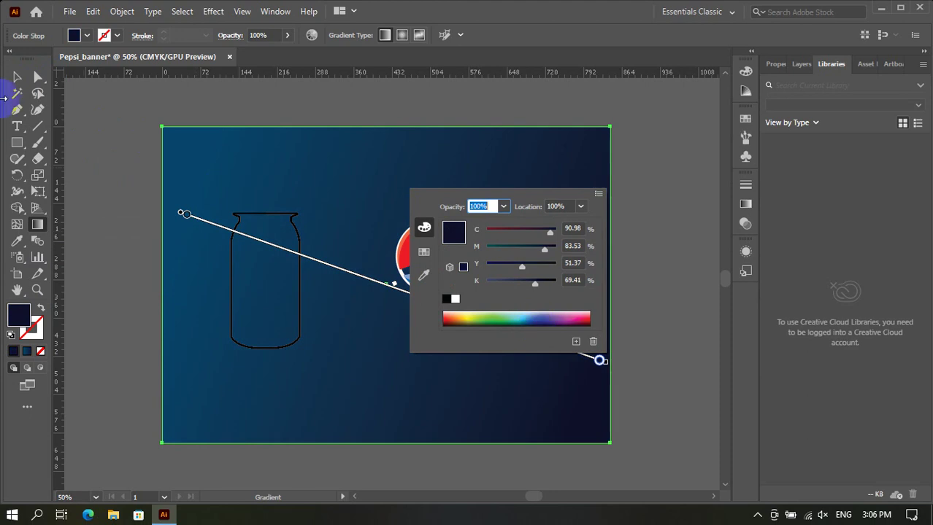
click(11, 80)
Reset the gradient angle, undo it, and reselect the background rectangle.
click(100, 97)
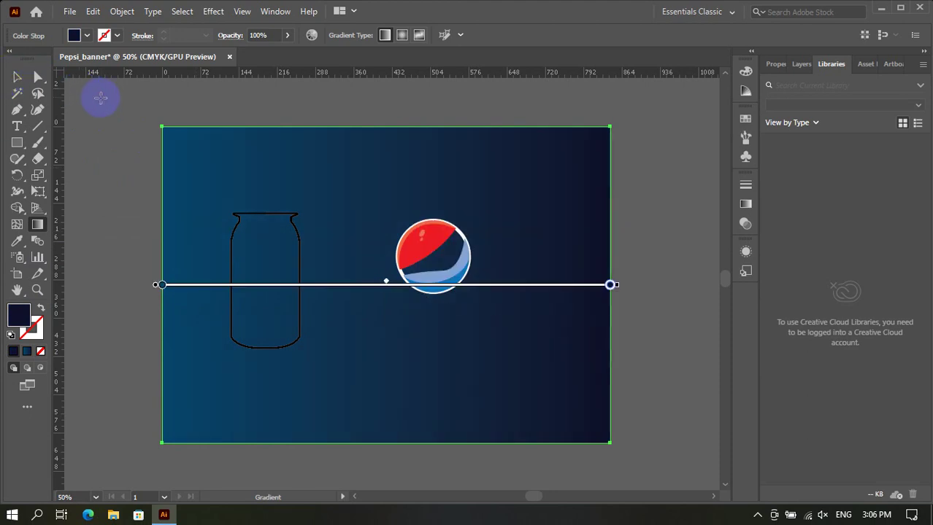
click(18, 77)
click(77, 93)
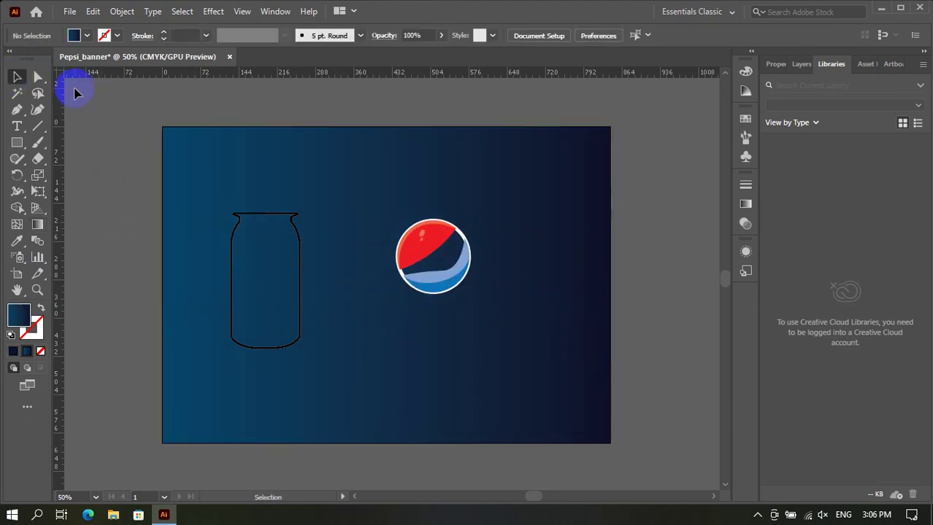
key(ctrl+a)
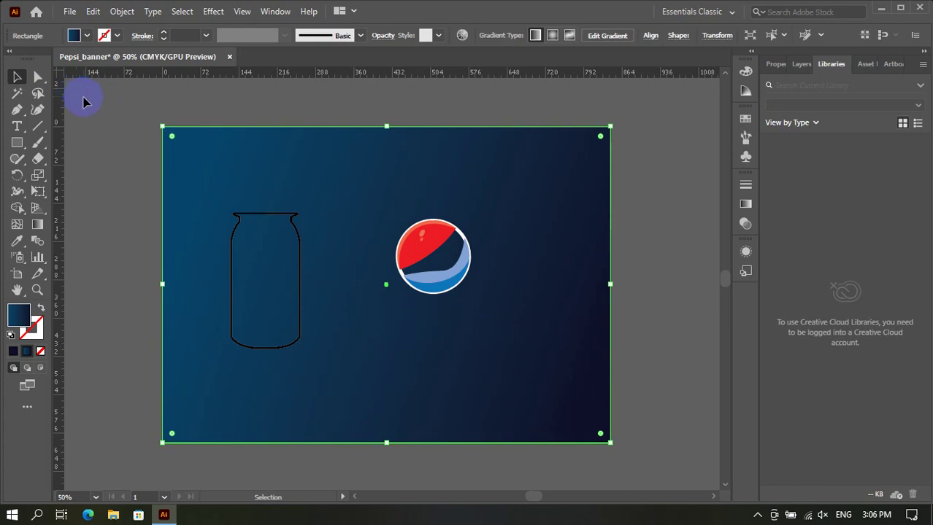
click(83, 102)
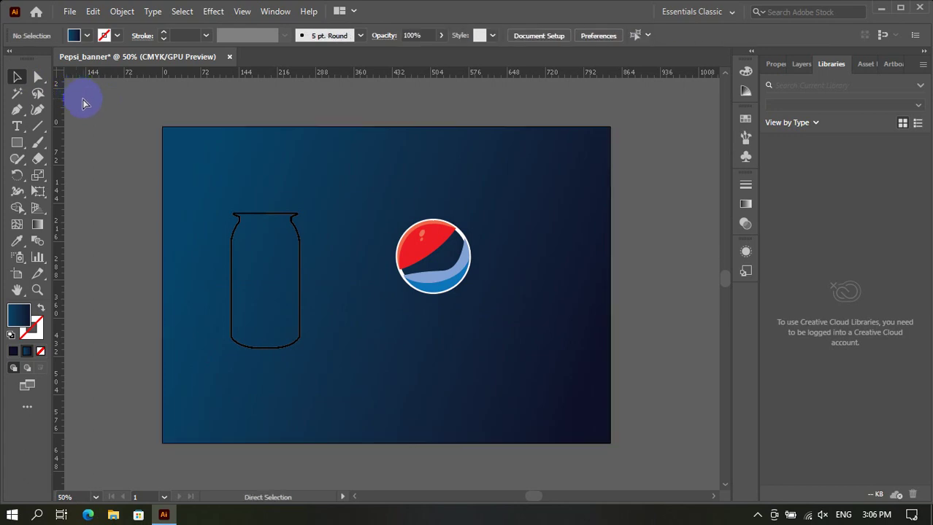
key(ctrl+z)
key(v)
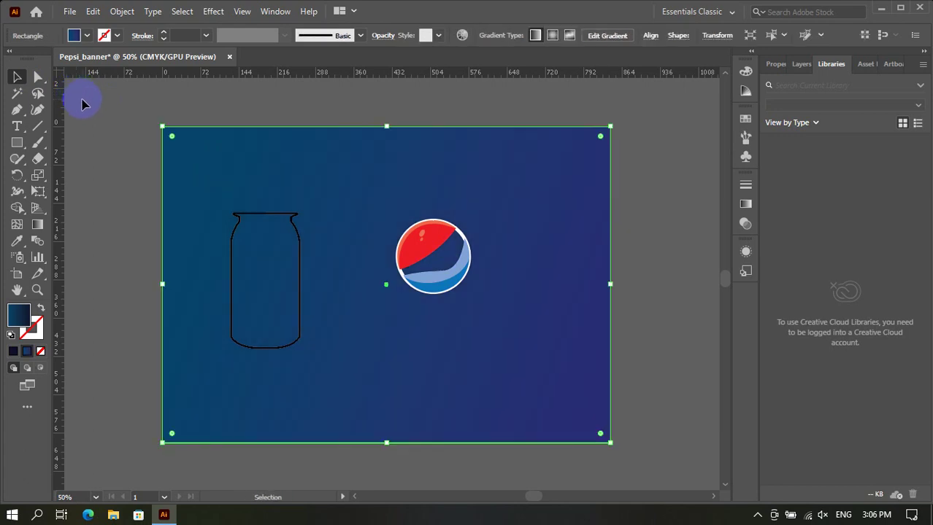
click(82, 104)
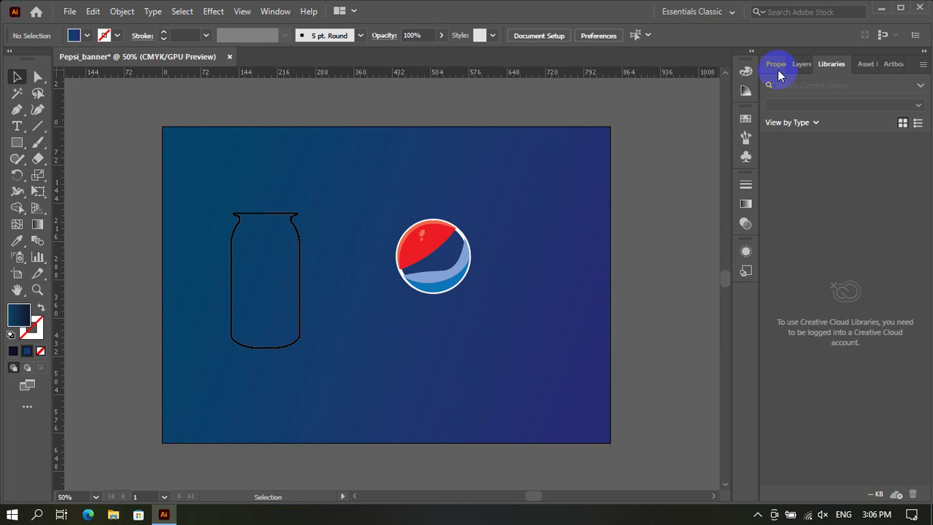
click(777, 70)
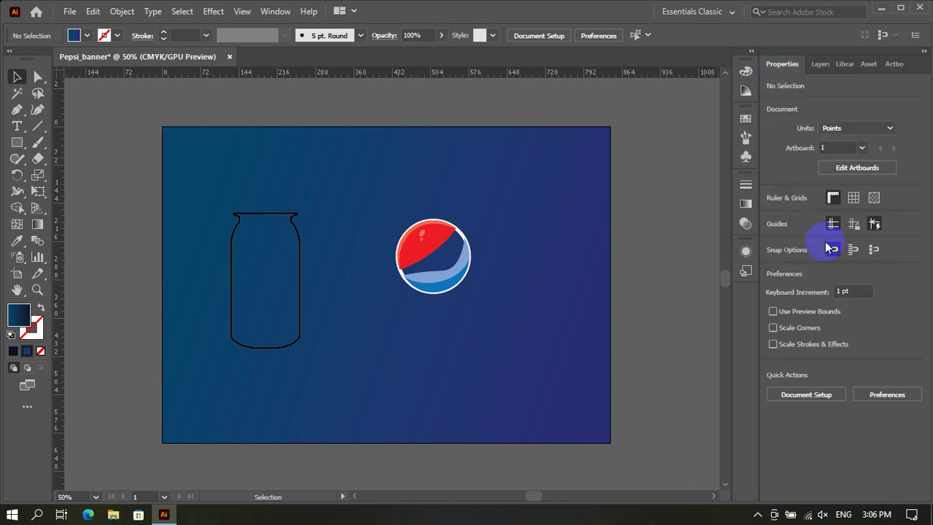
click(544, 259)
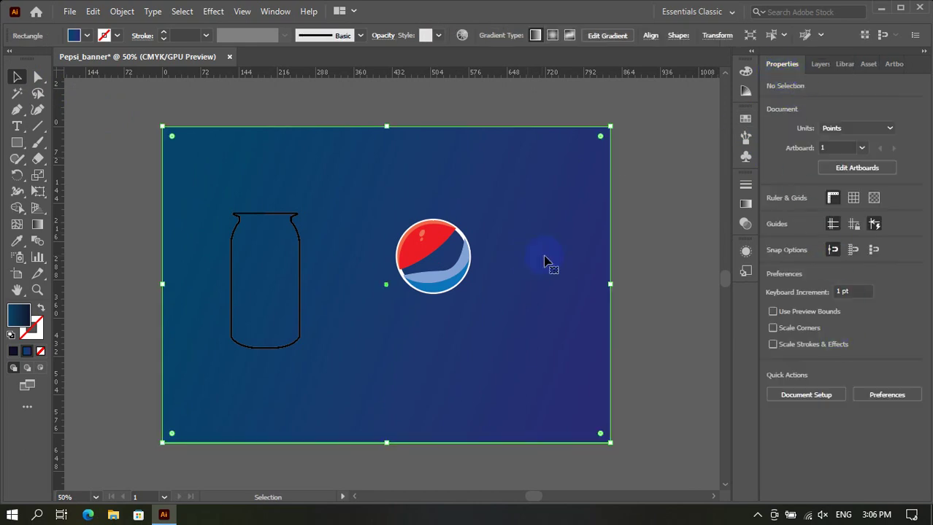
Shift the background gradient's first stop toward deep teal by lowering magenta and raising black.
click(832, 354)
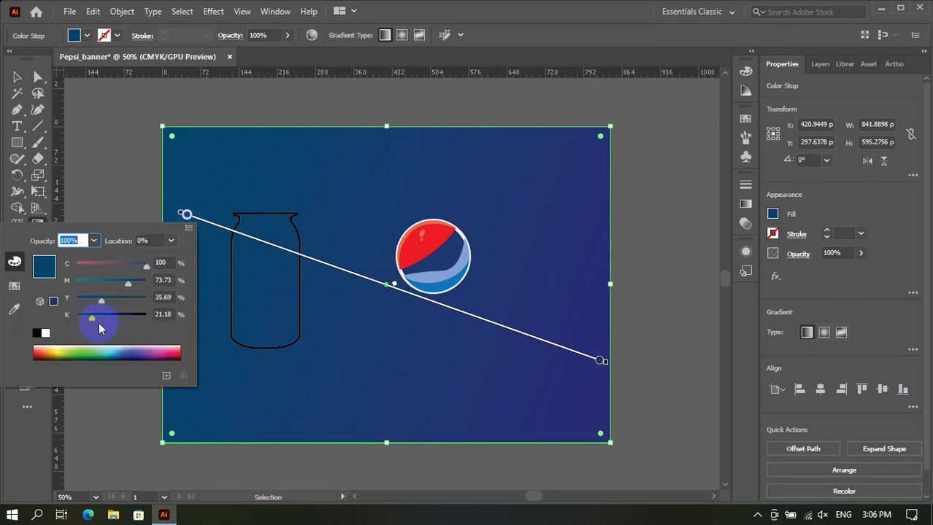
drag(103, 319, 107, 321)
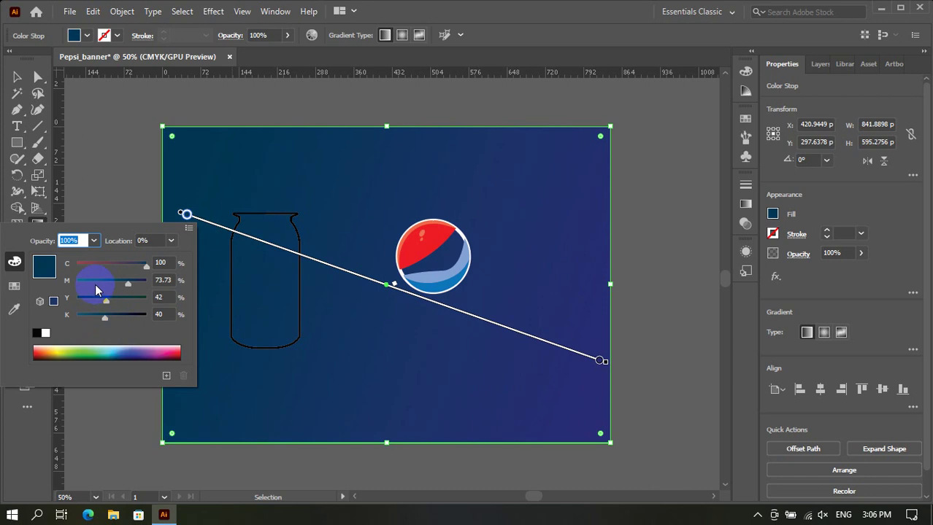
drag(96, 286, 109, 277)
click(119, 282)
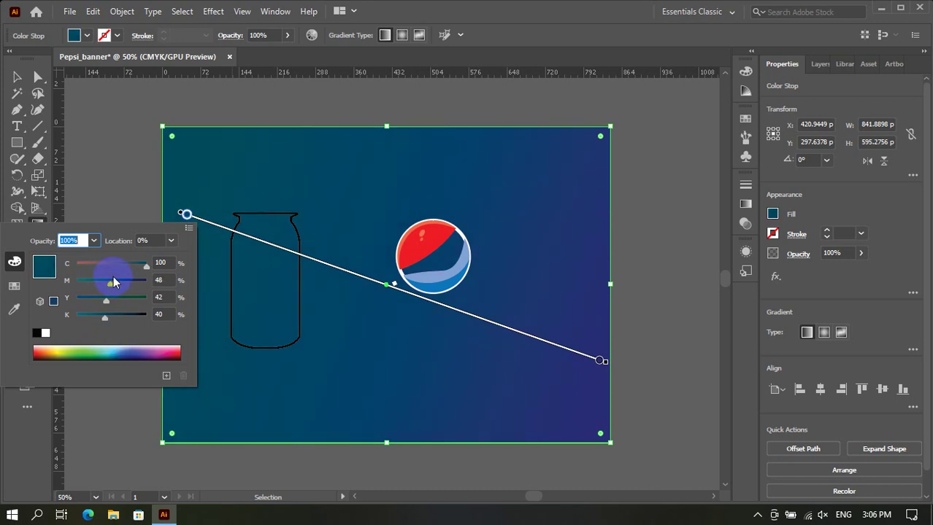
Darken the gradient's end stop to dark navy (C100 M96.86 Y68 K39).
click(599, 359)
double_click(600, 359)
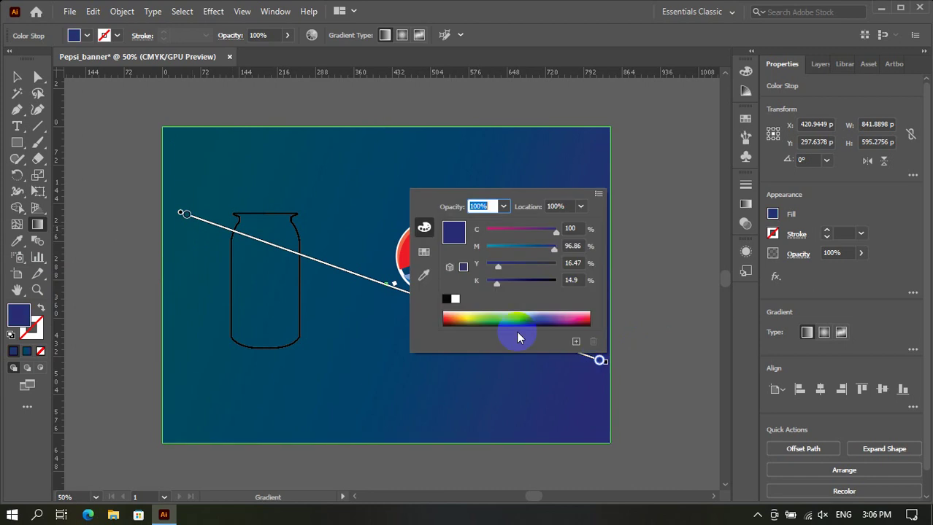
mouse_move(491, 268)
mouse_down()
mouse_move(535, 271)
mouse_move(515, 283)
mouse_up()
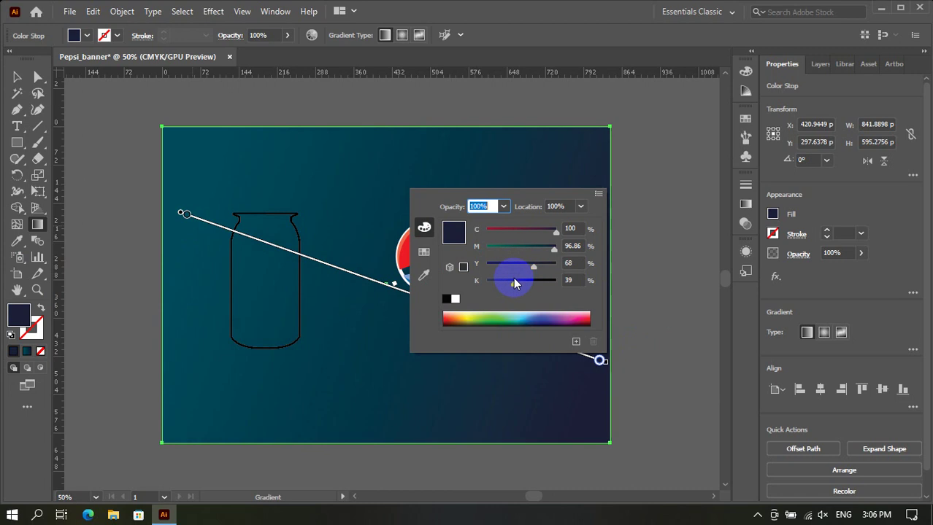
click(8, 109)
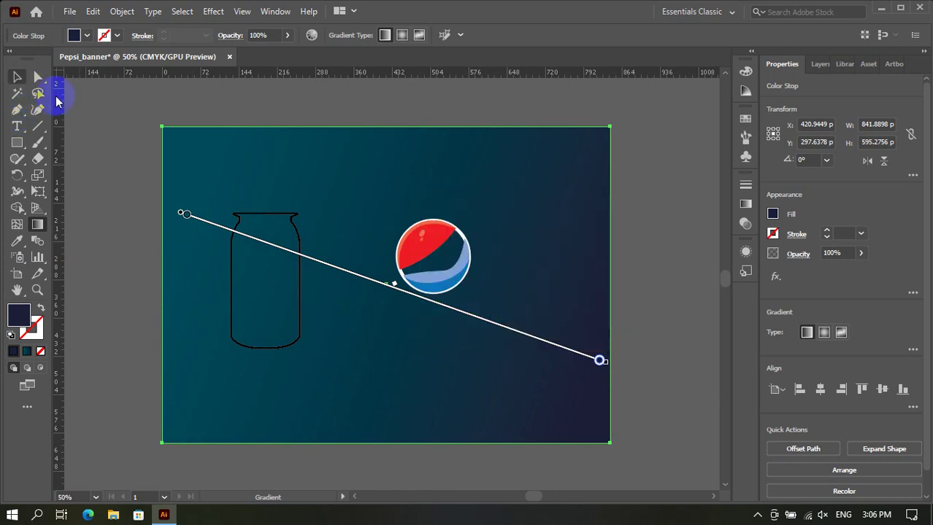
click(16, 78)
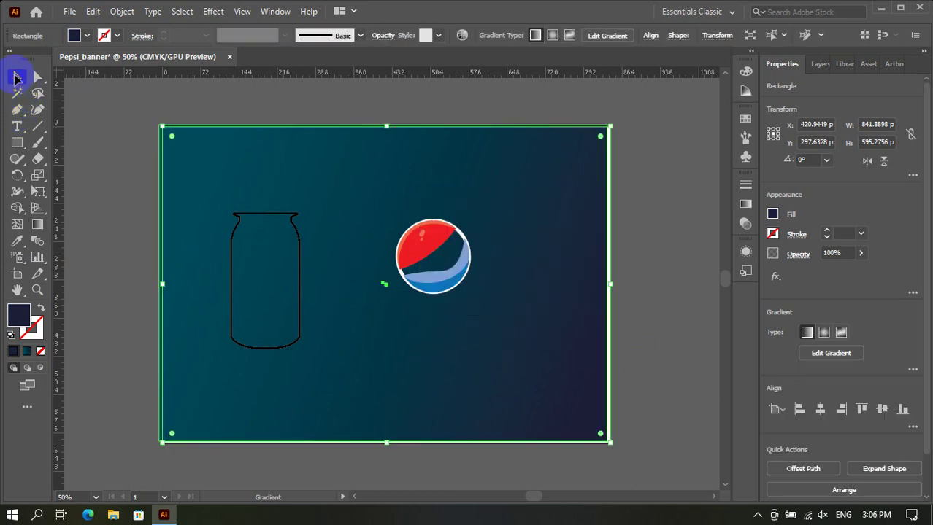
double_click(16, 77)
In the Layers panel, lock background Layer 3 and make the Logo layer active.
click(554, 357)
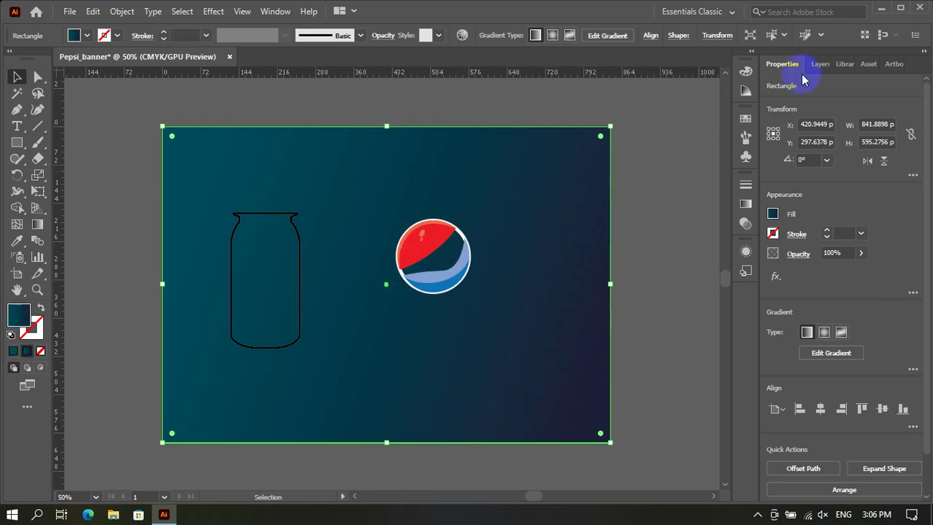
click(820, 63)
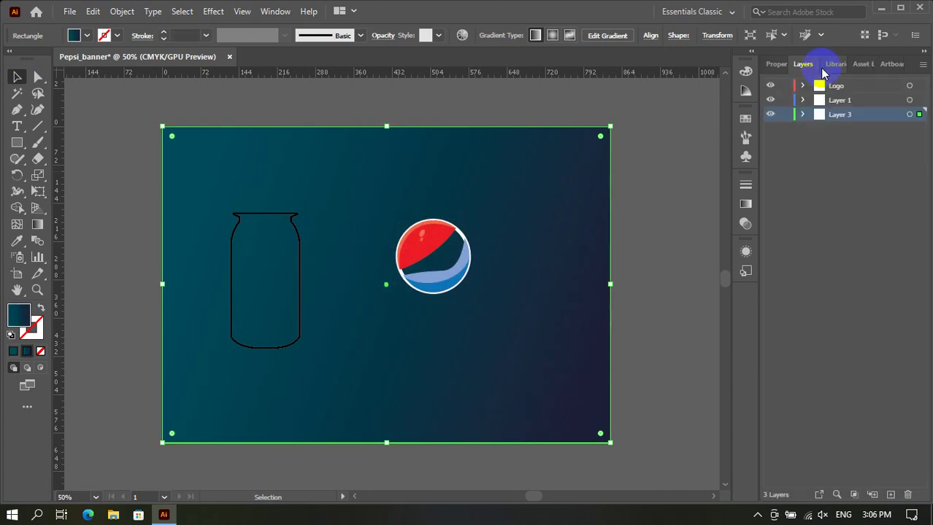
click(652, 215)
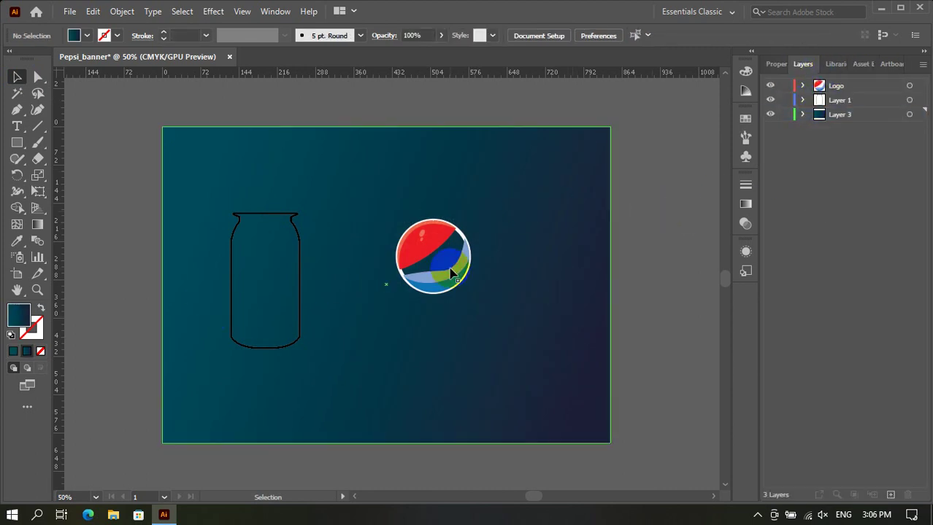
scroll(445, 270, up, 3)
scroll(333, 281, up, 3)
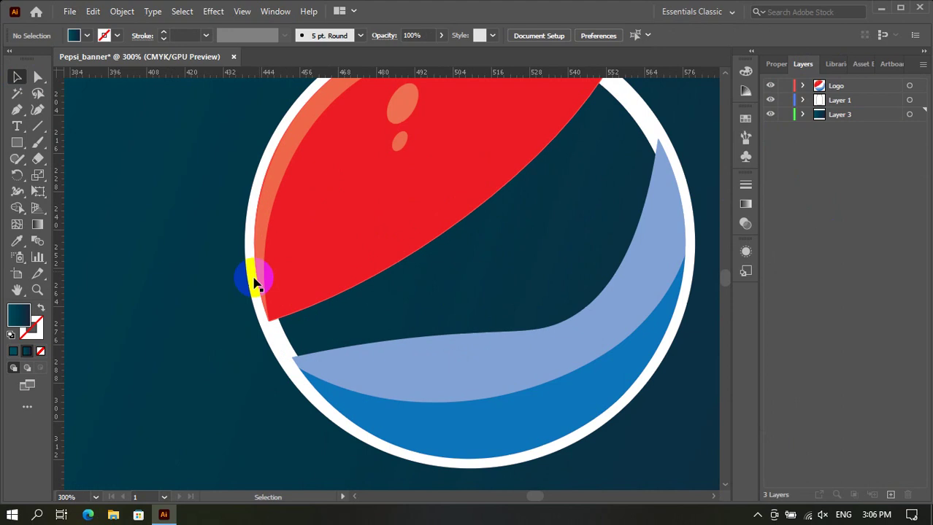
click(252, 292)
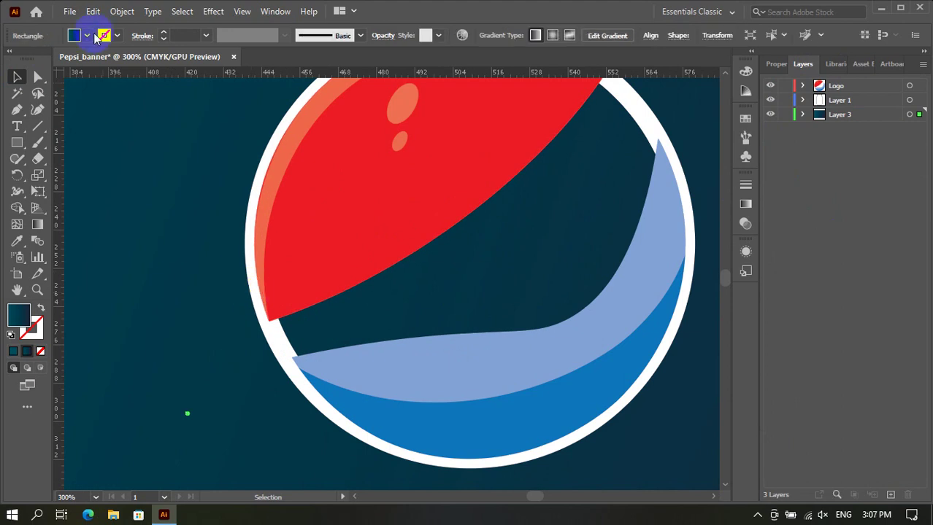
click(88, 36)
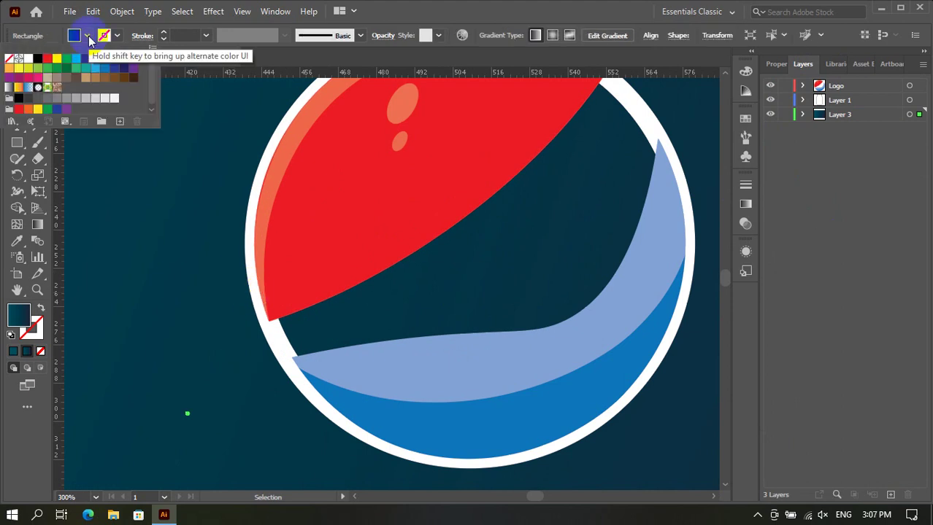
click(921, 115)
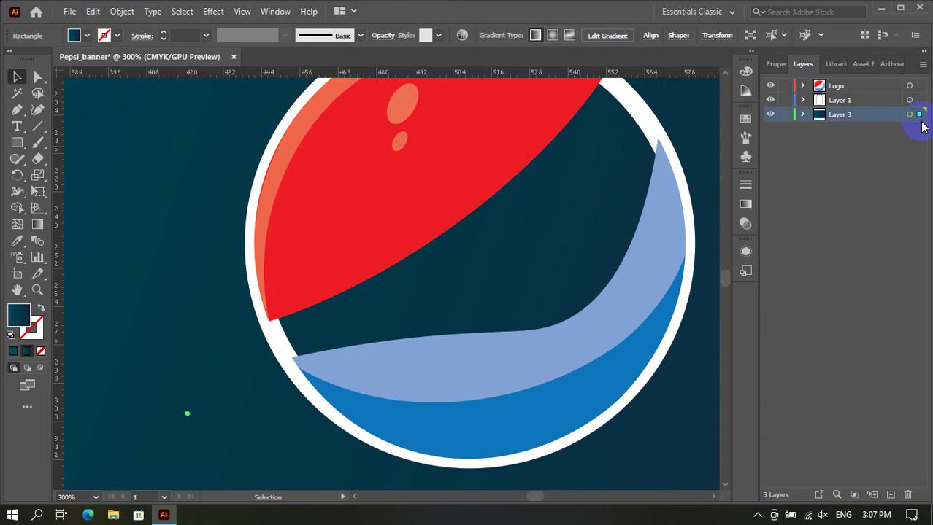
click(893, 87)
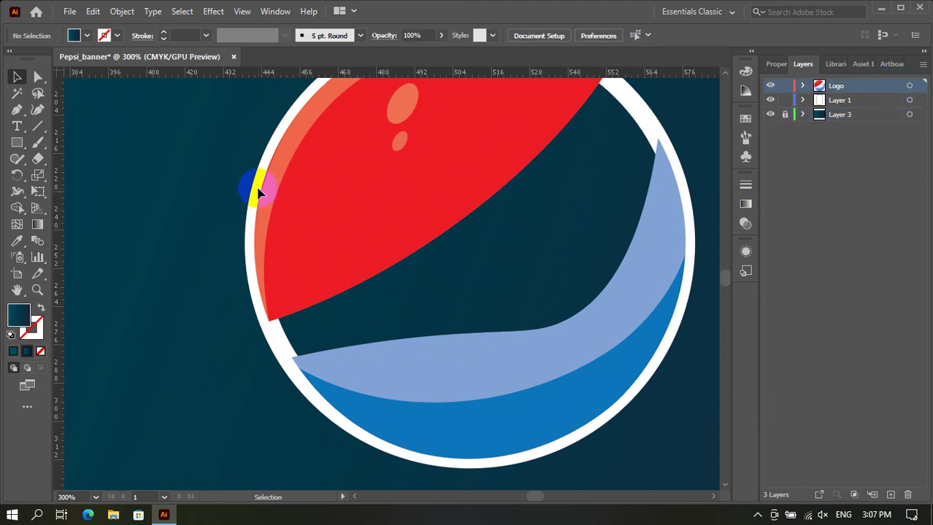
Fill the Pepsi globe's dark bottom wave path with white.
click(802, 85)
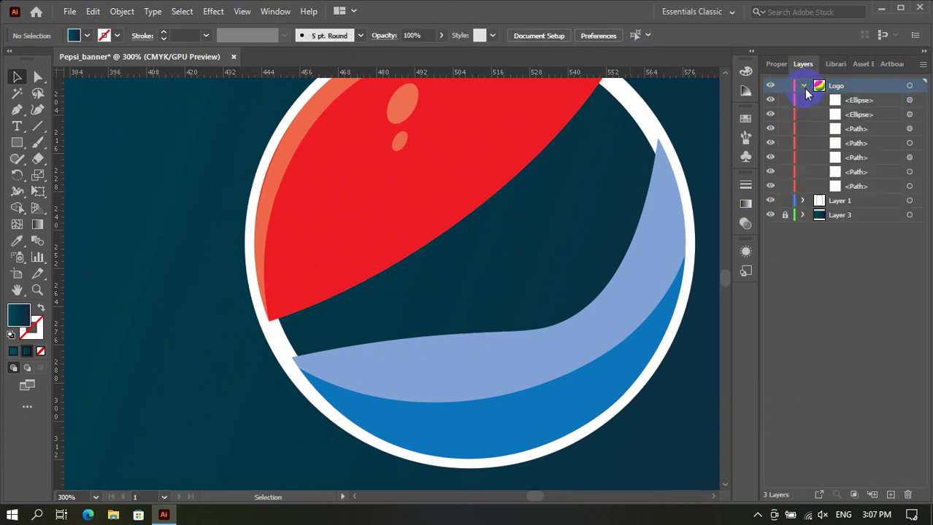
click(909, 187)
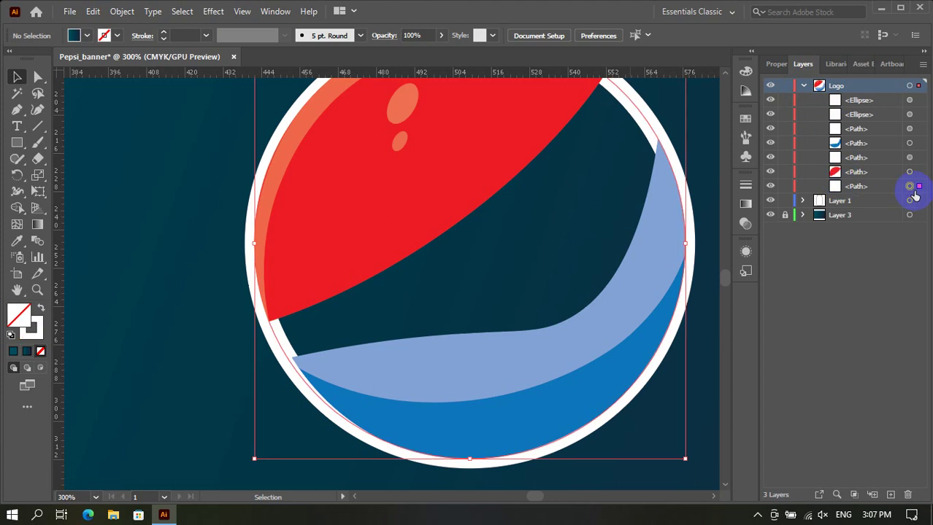
click(86, 38)
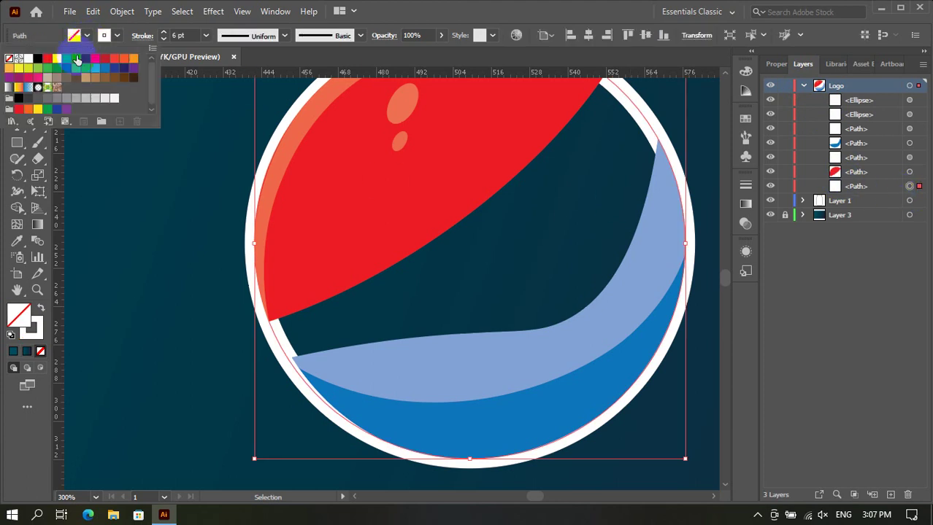
click(27, 62)
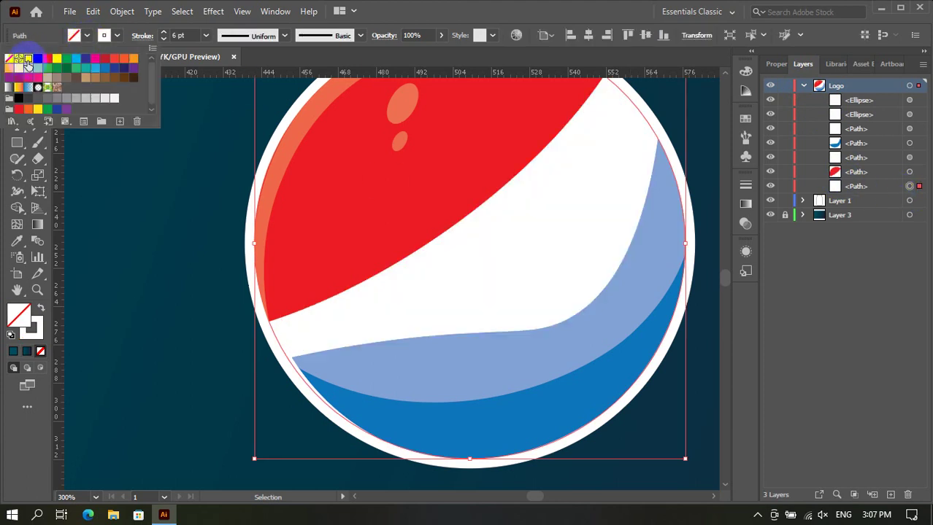
click(93, 38)
Collapse the Logo layer and zoom out and in to inspect the black can outline beside the globe.
scroll(122, 165, down, 4)
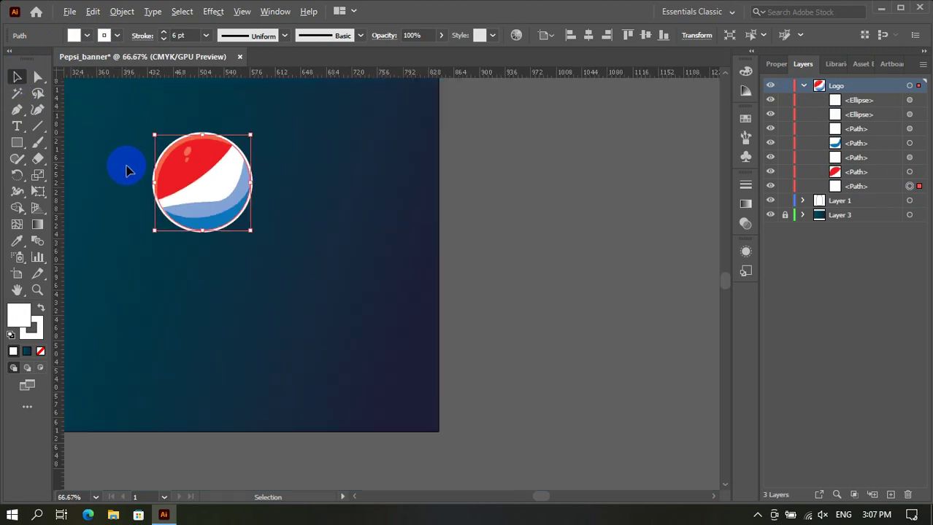
click(562, 233)
scroll(304, 211, down, 1)
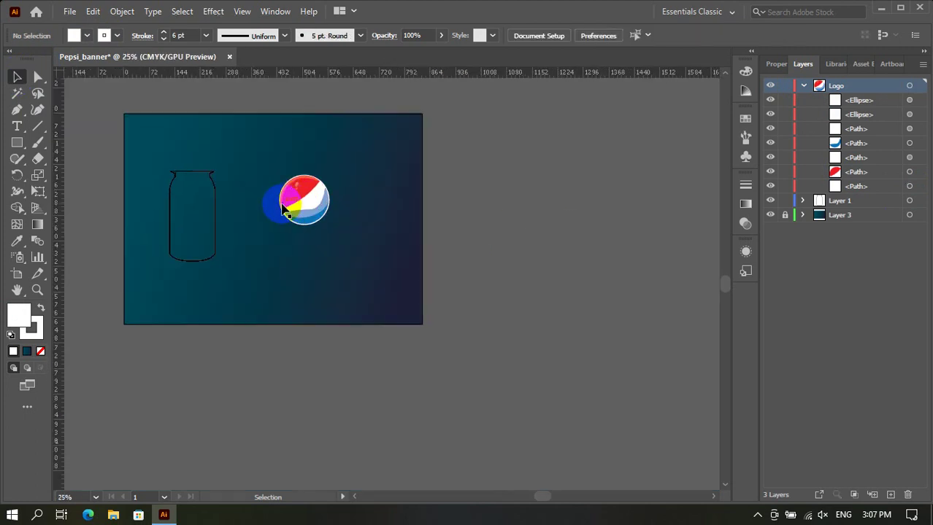
scroll(281, 197, up, 5)
scroll(436, 208, up, 1)
scroll(323, 205, up, 1)
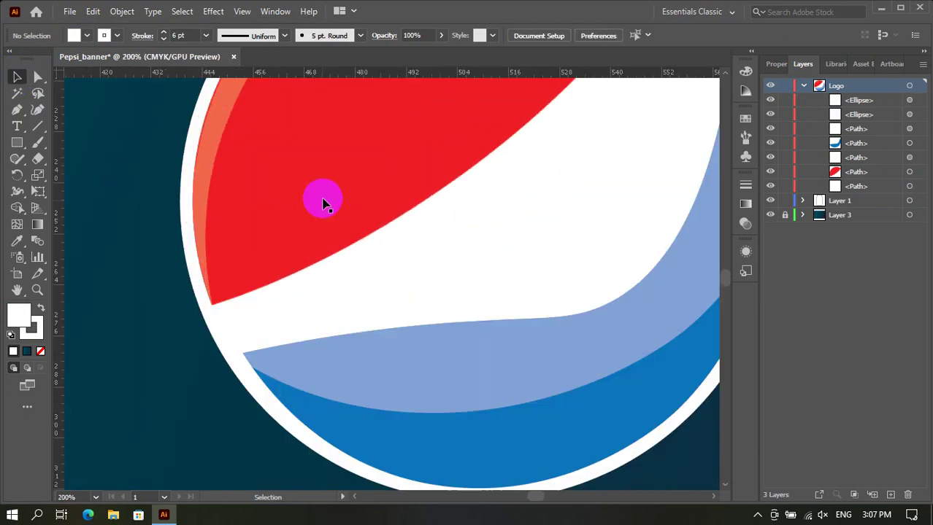
scroll(323, 201, down, 3)
click(805, 86)
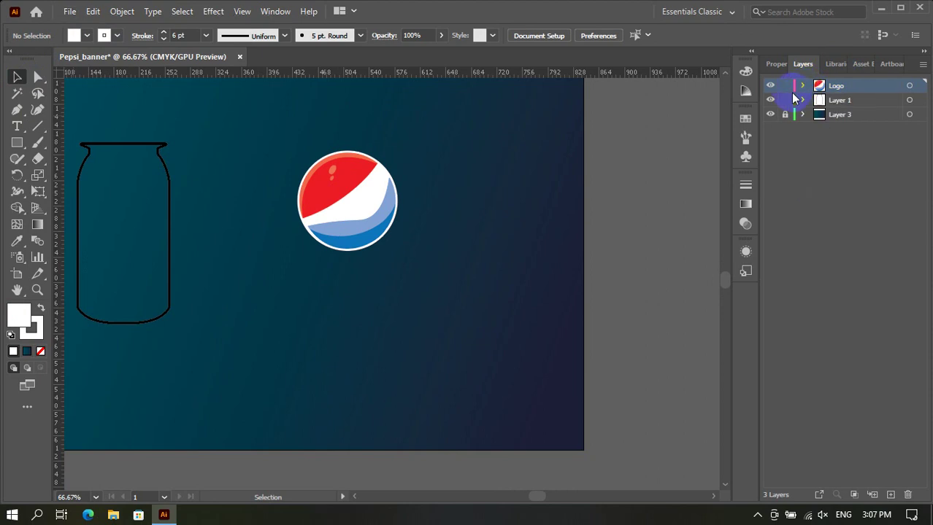
scroll(396, 258, down, 3)
scroll(385, 244, up, 3)
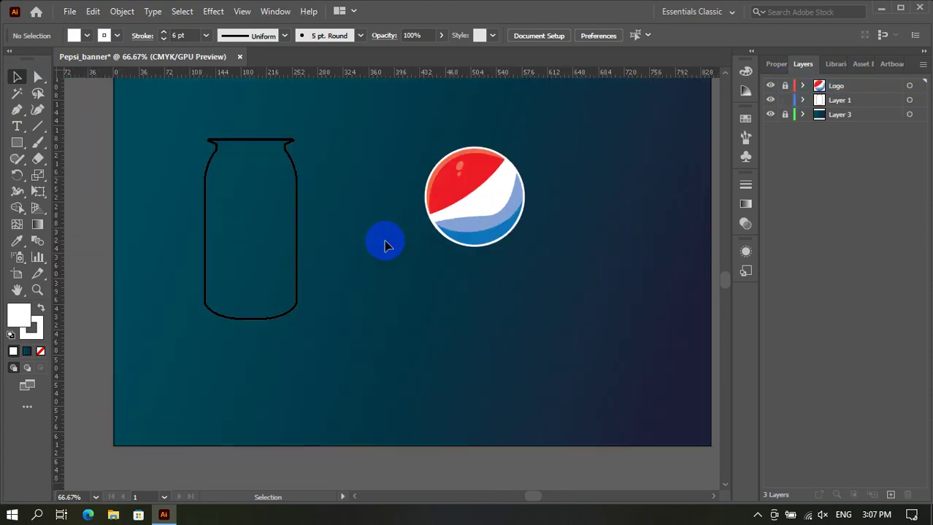
scroll(358, 249, up, 2)
scroll(164, 240, up, 1)
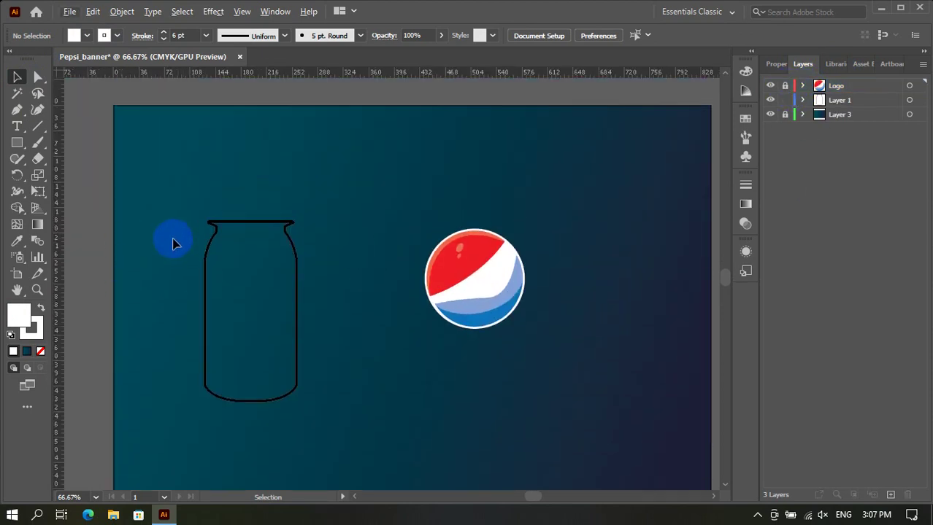
scroll(174, 248, down, 2)
scroll(173, 254, up, 1)
scroll(173, 253, up, 1)
scroll(173, 254, up, 1)
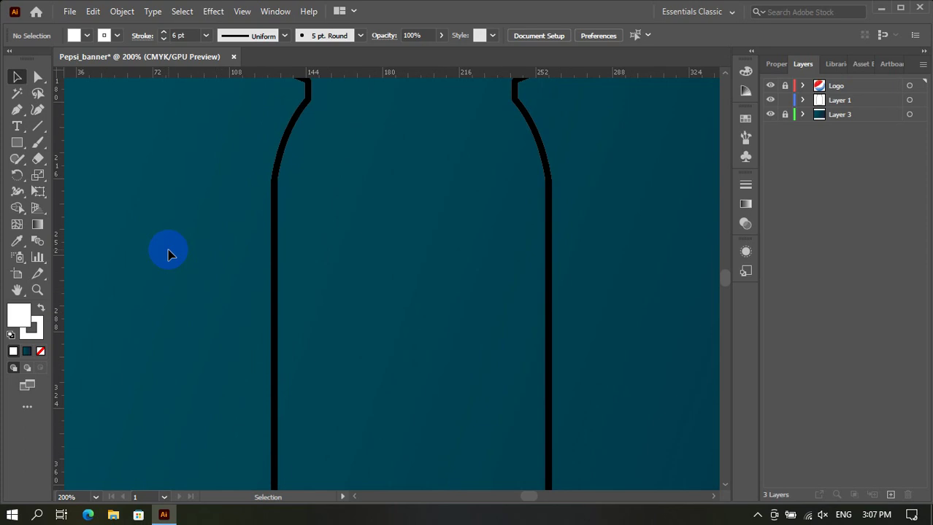
scroll(173, 253, down, 1)
scroll(257, 210, down, 2)
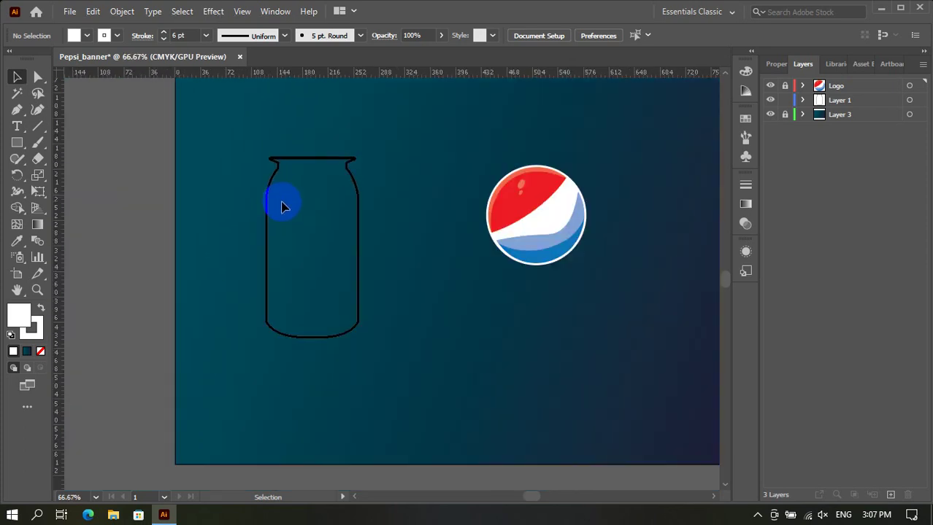
scroll(280, 204, up, 1)
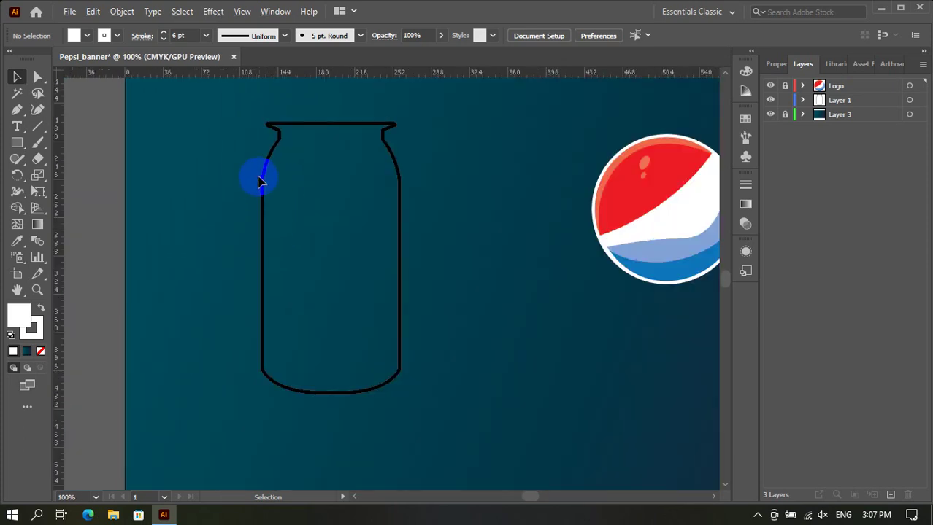
Marquee-select the can outline and switch its stroke colour to white.
drag(230, 123, 510, 278)
scroll(303, 206, up, 1)
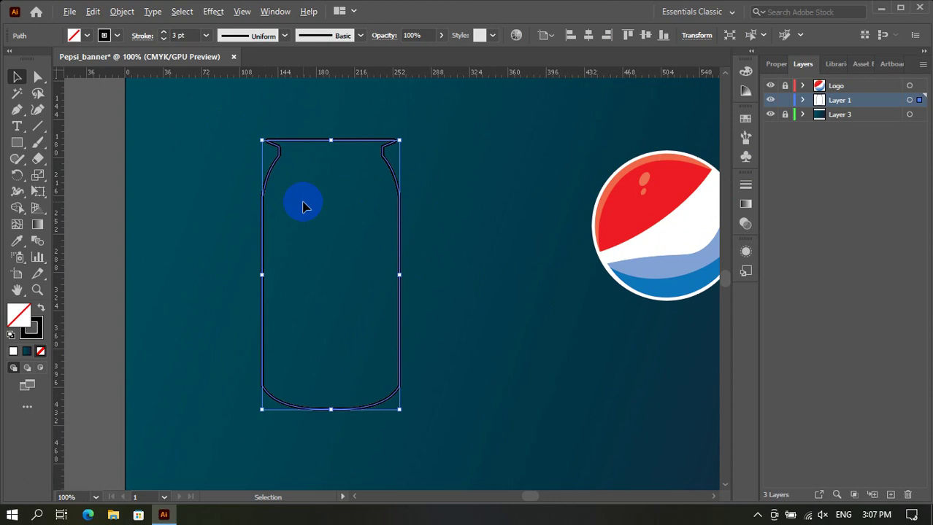
scroll(303, 207, up, 1)
click(115, 38)
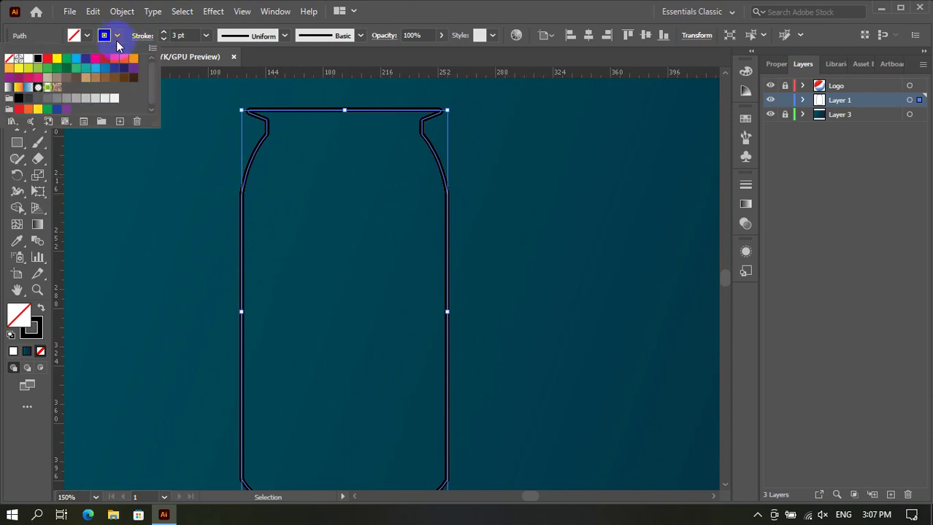
click(27, 60)
click(106, 35)
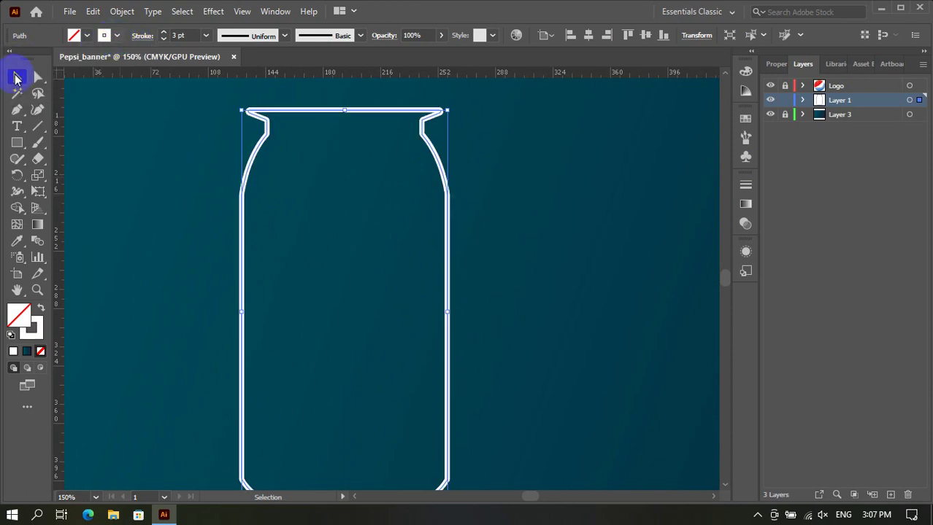
click(183, 113)
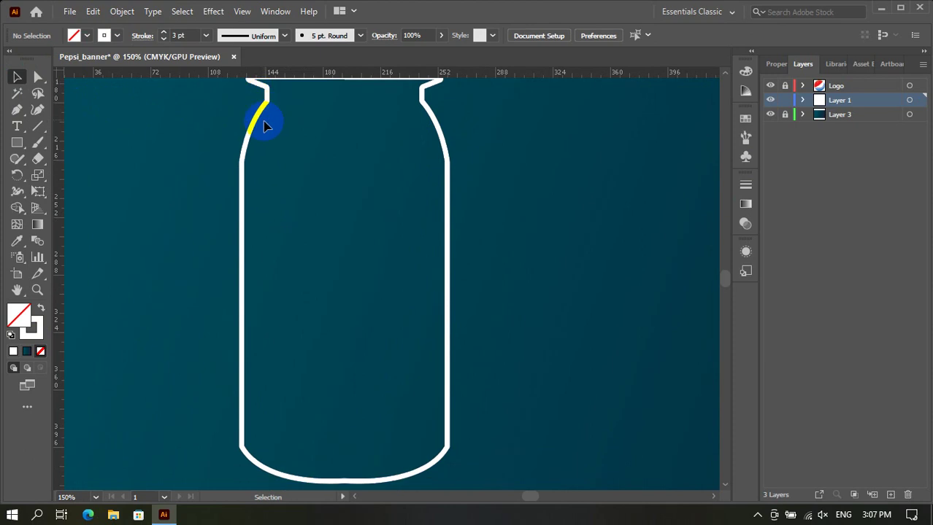
scroll(252, 142, up, 2)
click(248, 149)
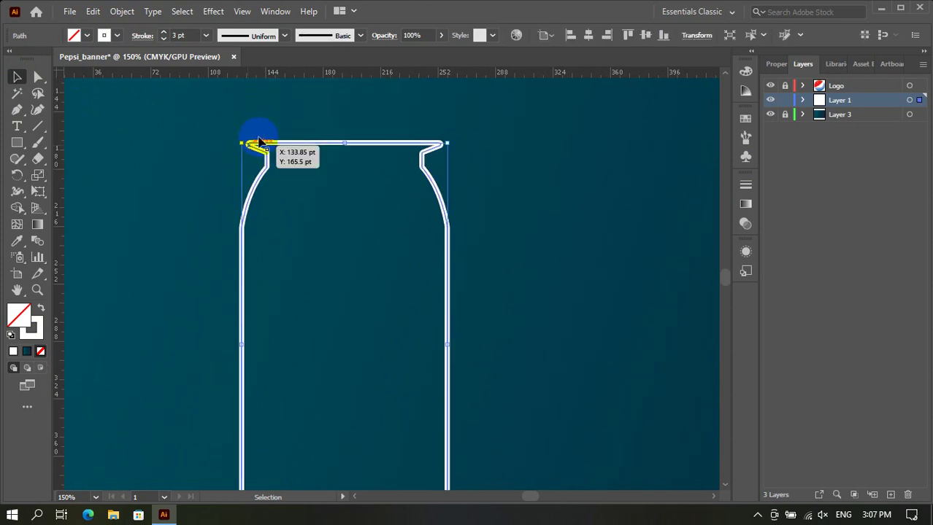
scroll(261, 140, down, 5)
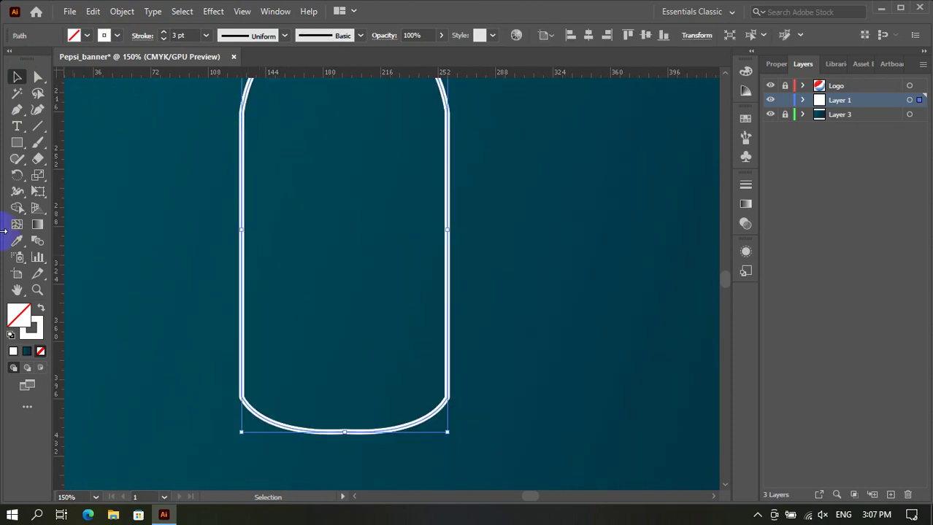
click(16, 110)
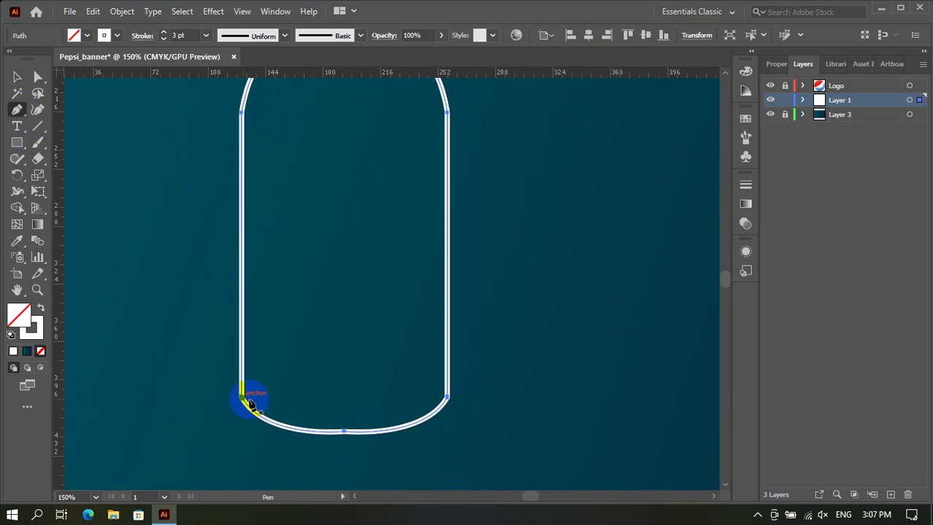
scroll(245, 398, up, 1)
Pen a curved line from the left to the right end of the can's bottom curve.
click(490, 413)
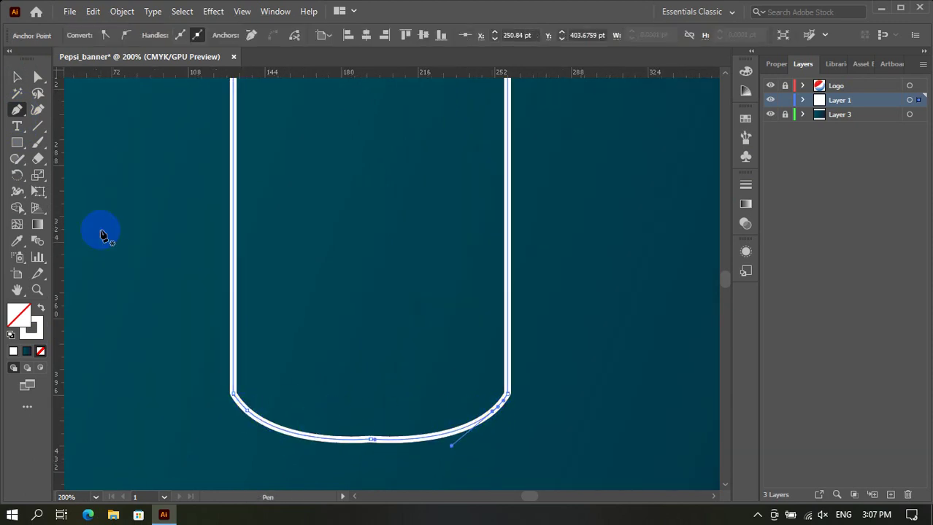
click(17, 77)
click(140, 153)
click(17, 109)
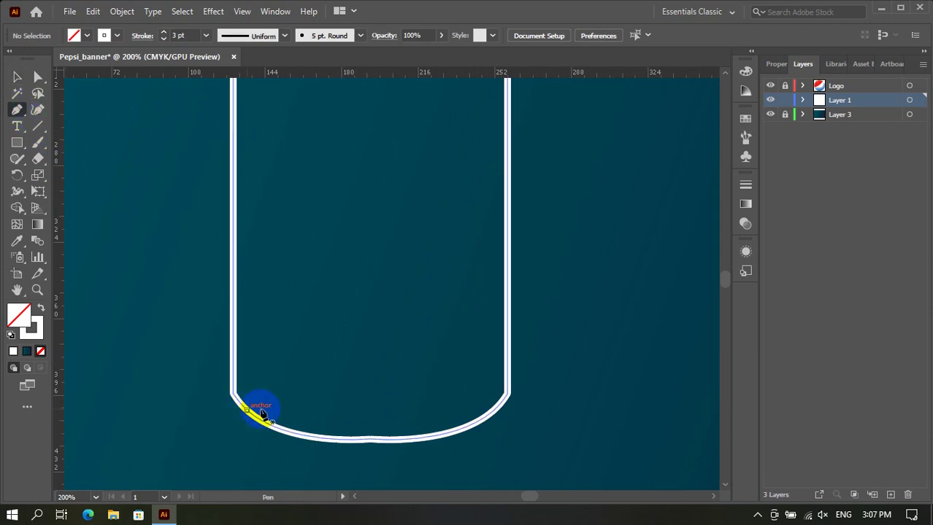
click(259, 413)
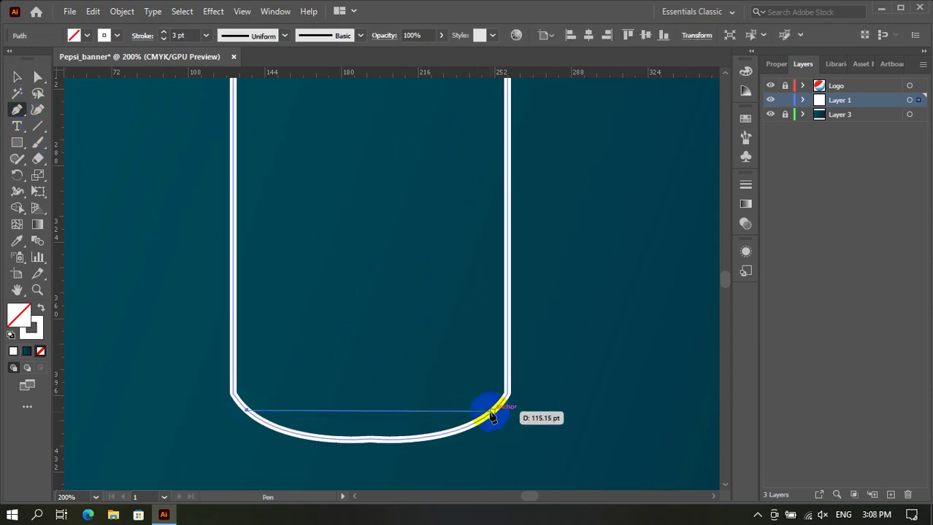
mouse_move(492, 413)
mouse_down()
mouse_move(671, 375)
mouse_move(615, 388)
mouse_up()
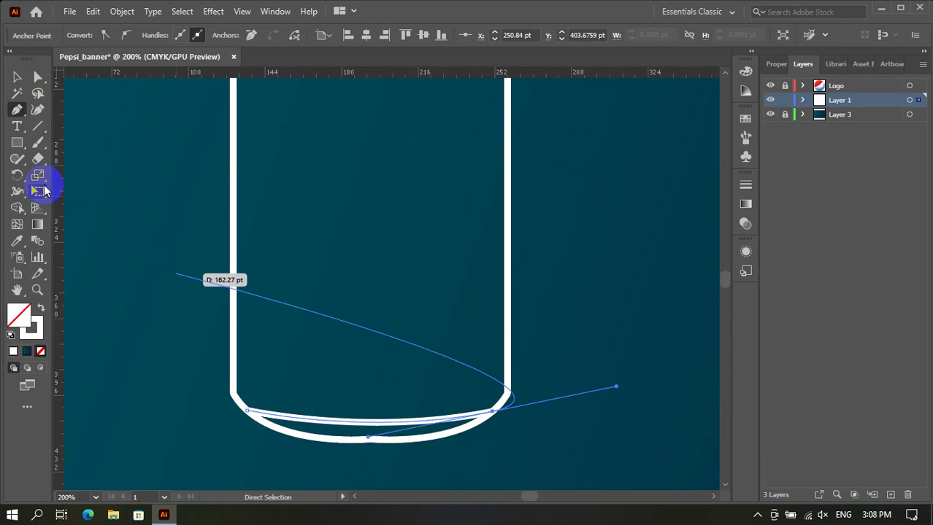
Marquee-select the can and base curve and Join the bottom paths.
click(17, 77)
click(122, 198)
scroll(173, 252, down, 2)
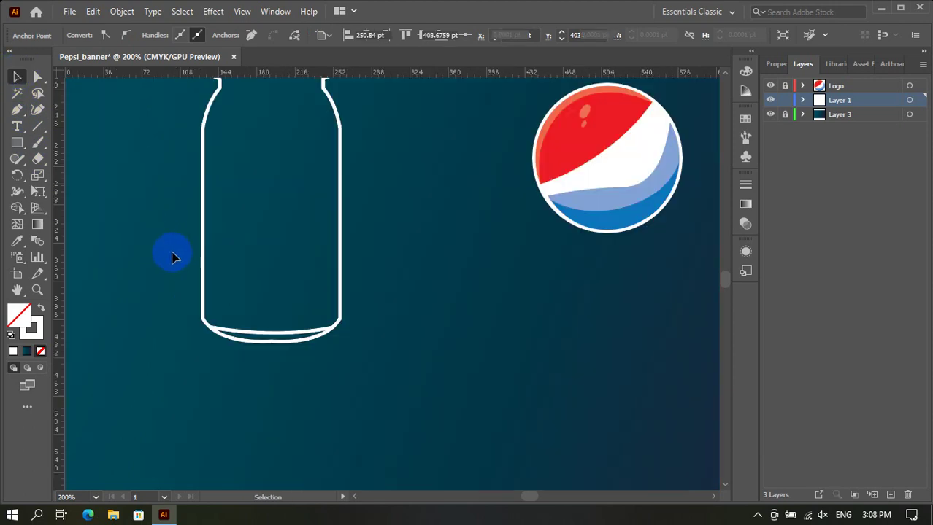
scroll(193, 284, down, 2)
scroll(167, 291, up, 1)
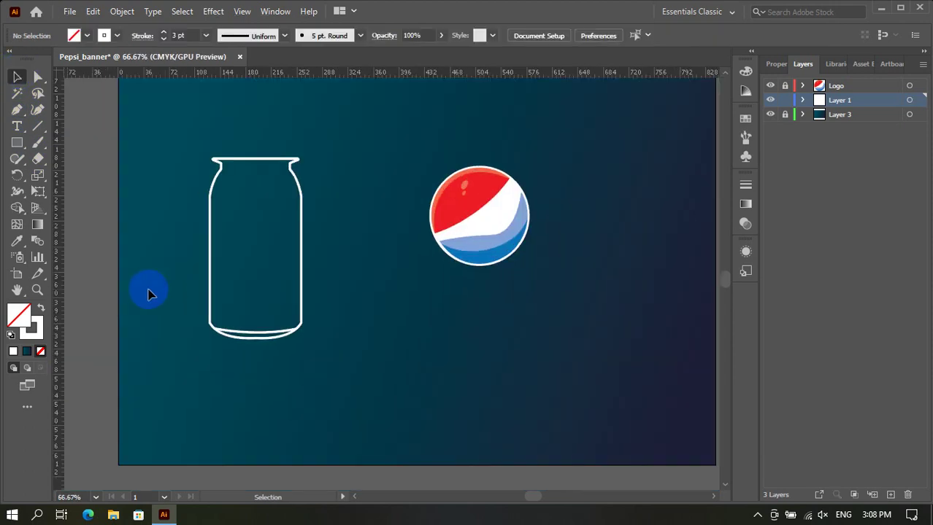
mouse_move(145, 265)
mouse_down()
mouse_move(318, 375)
mouse_move(363, 387)
mouse_up()
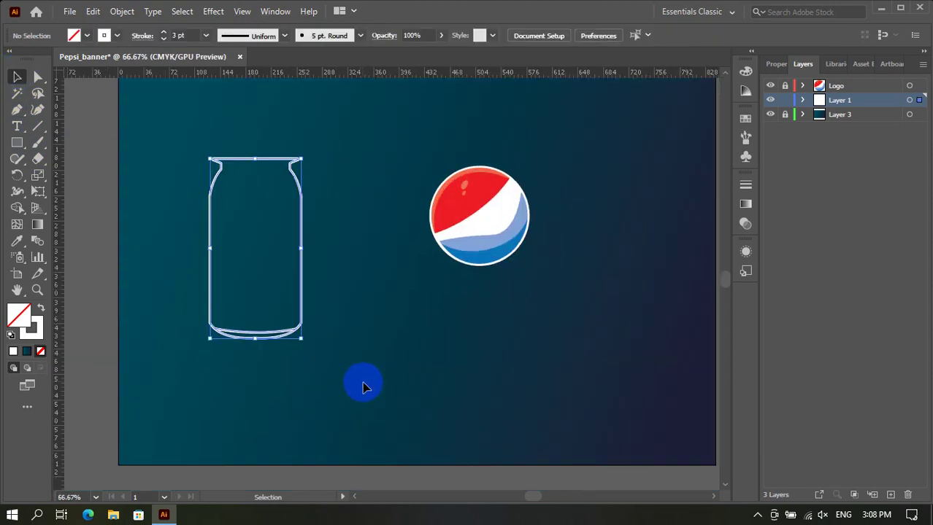
right_click(289, 336)
click(322, 146)
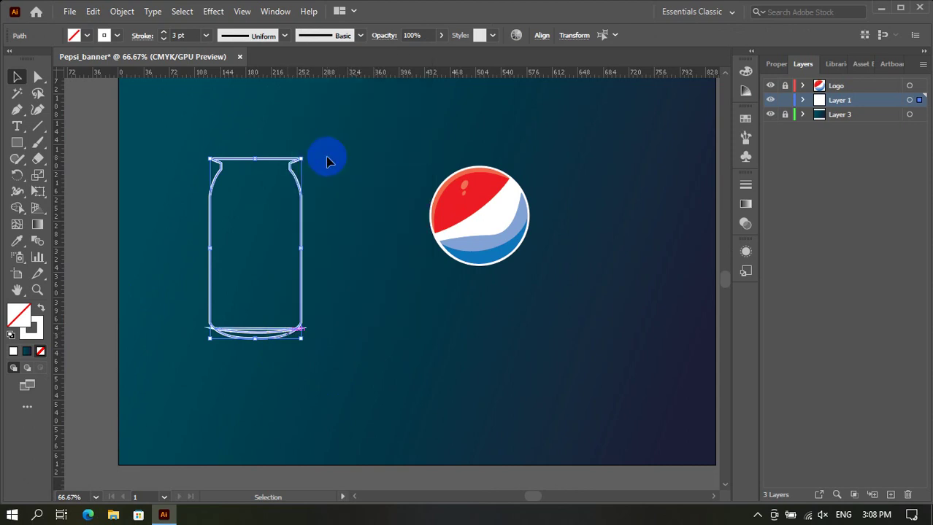
click(323, 261)
scroll(260, 328, up, 3)
click(261, 330)
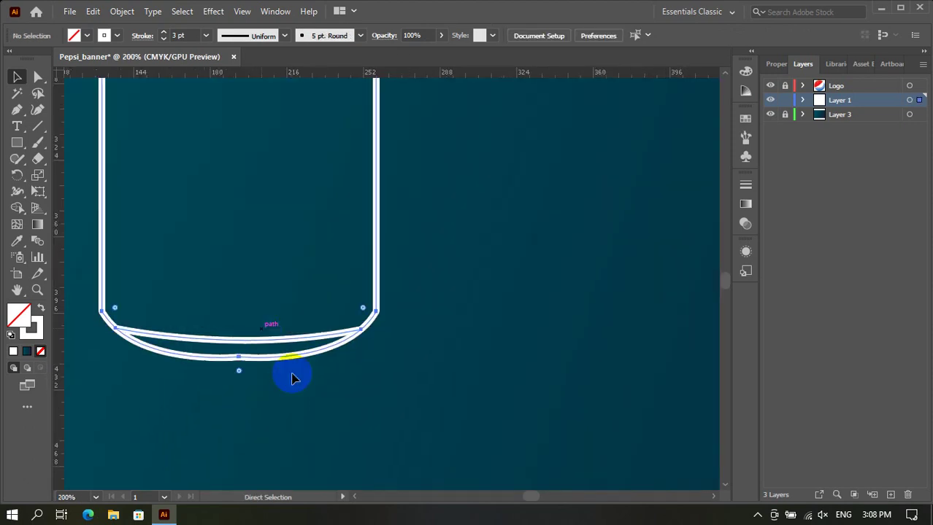
scroll(183, 376, up, 1)
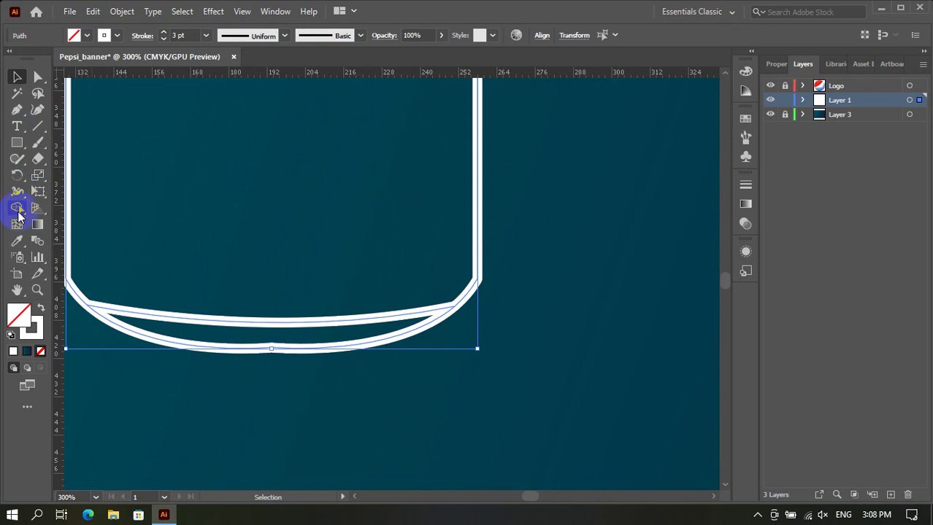
Shape Builder-drag across the band between the two bottom curves to form a closed rim-band shape.
click(17, 211)
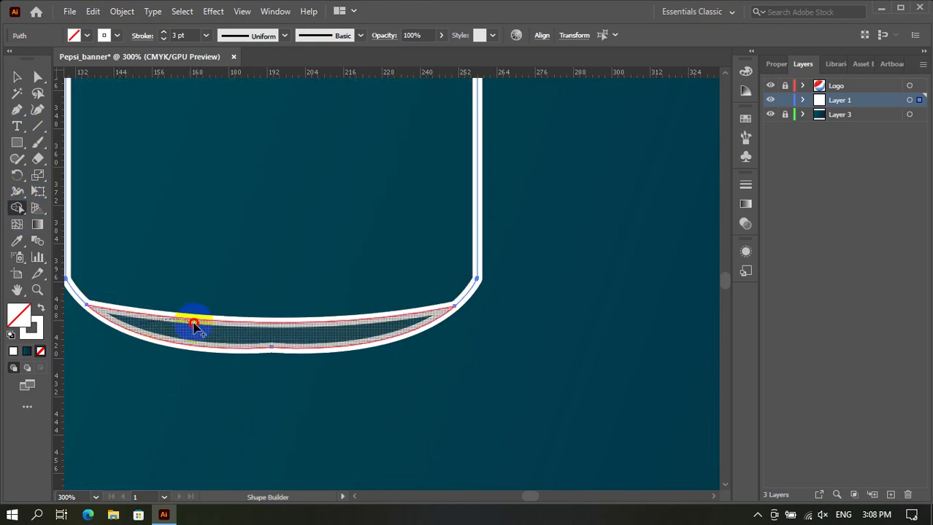
drag(139, 329, 367, 340)
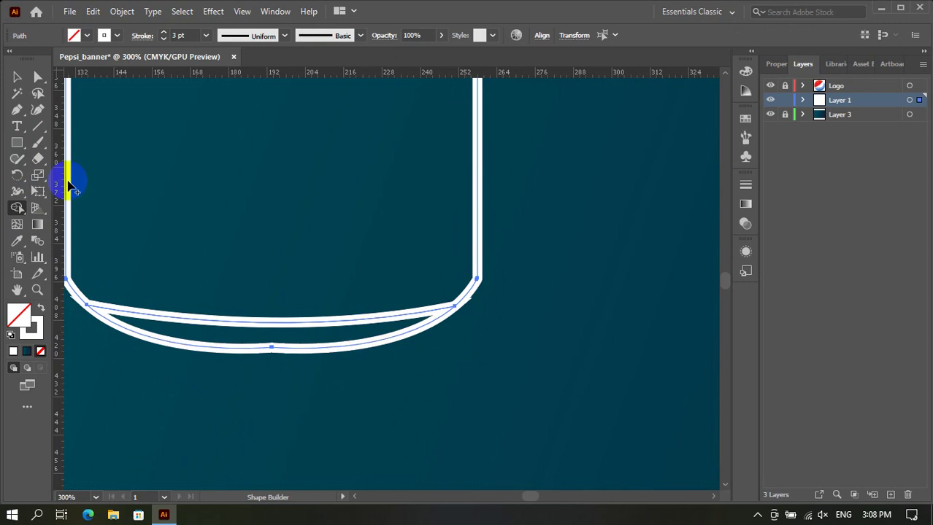
click(19, 78)
click(266, 408)
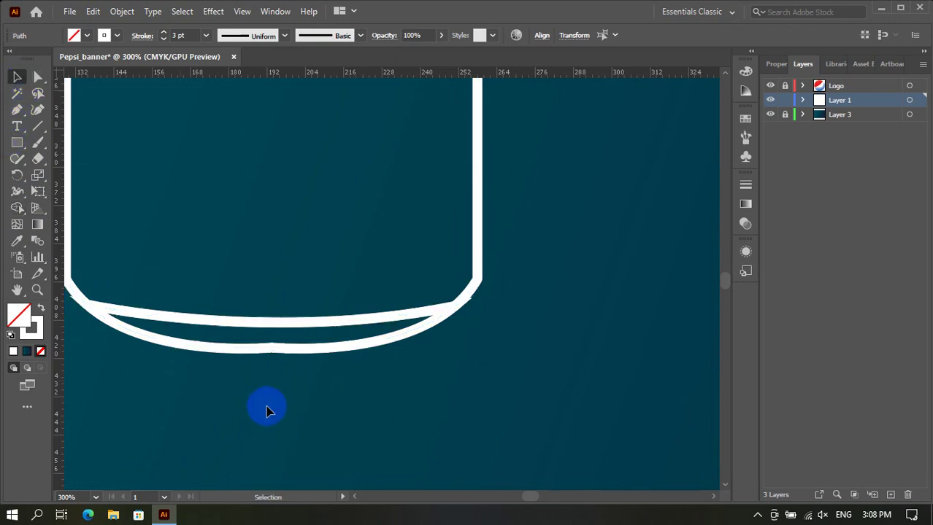
scroll(281, 408, down, 1)
Round the rim band's pointed right tip to about 0.57 pt with the Direct Selection corner widget.
click(192, 344)
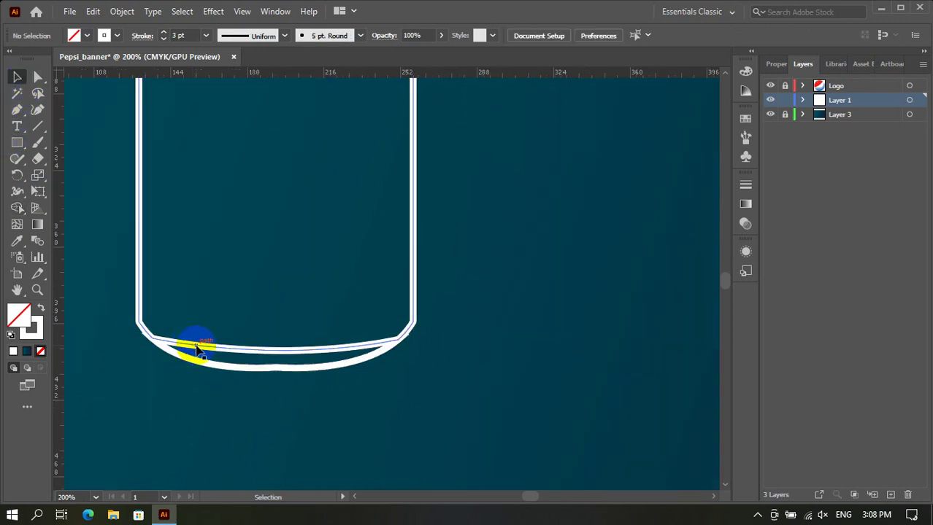
scroll(193, 380, up, 2)
click(91, 281)
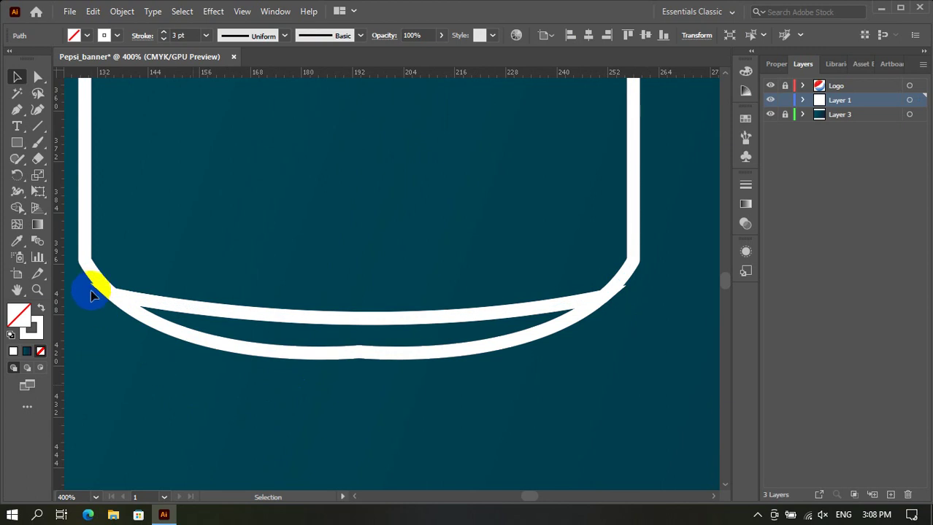
scroll(511, 357, up, 2)
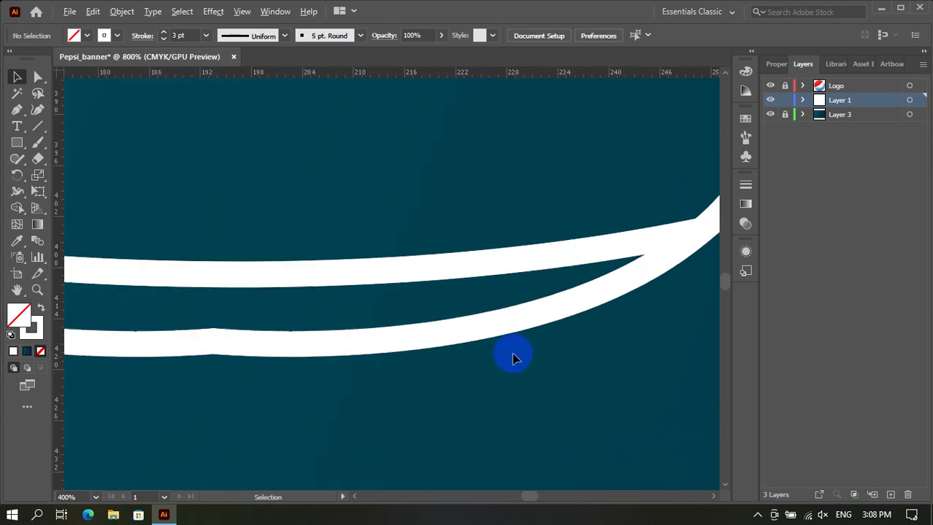
click(408, 290)
scroll(410, 294, down, 2)
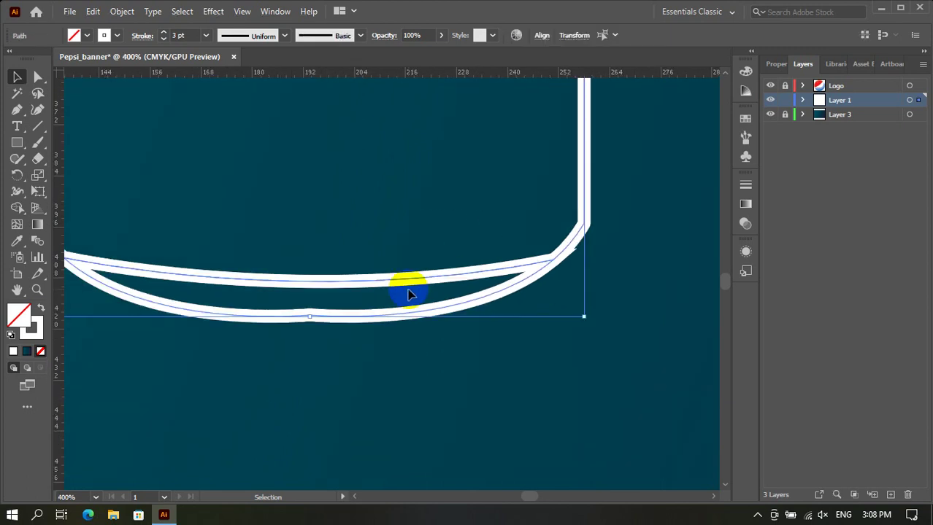
click(38, 77)
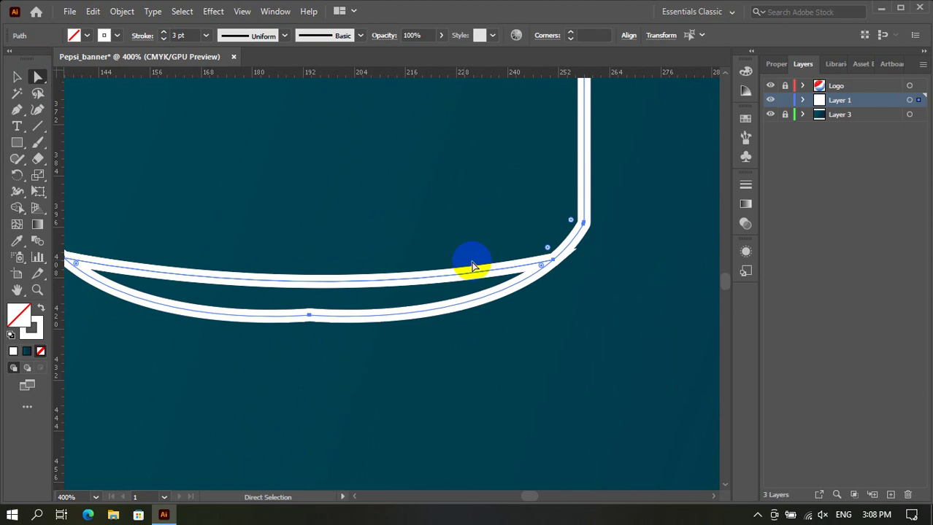
scroll(518, 266, up, 2)
drag(577, 261, 575, 264)
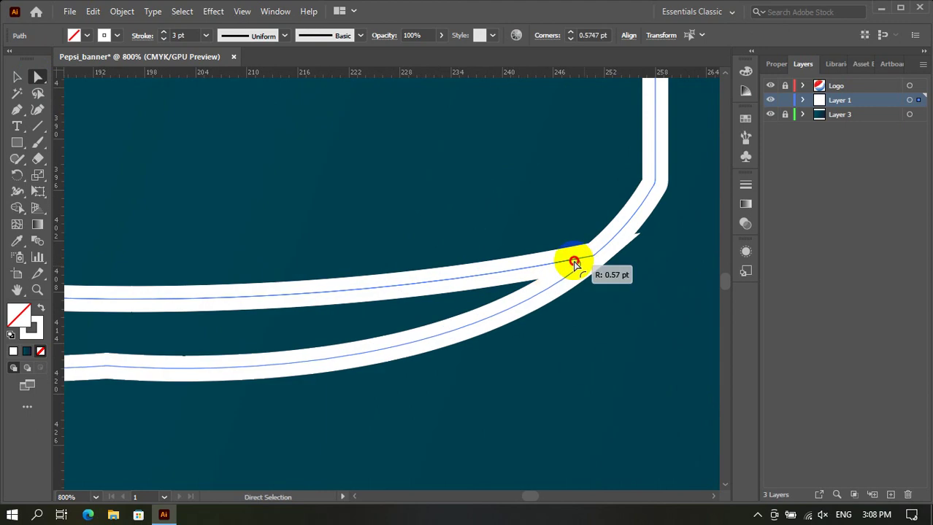
scroll(595, 296, down, 2)
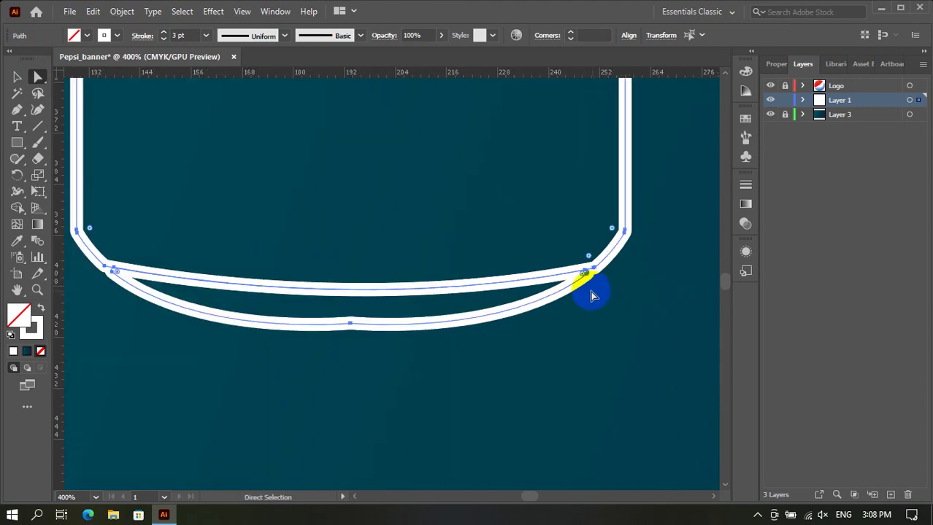
click(16, 77)
click(200, 365)
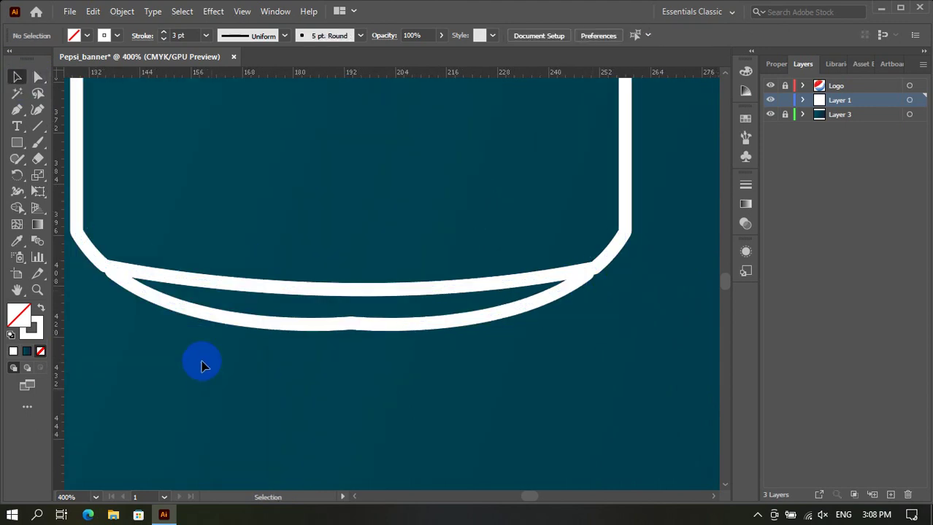
click(198, 277)
Give the base crescent a white-to-black gradient fill.
click(193, 314)
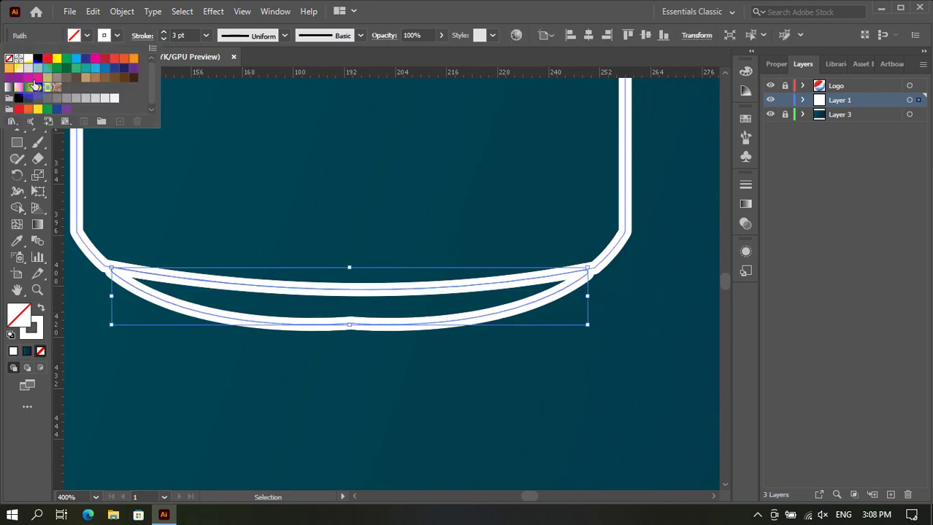
click(10, 88)
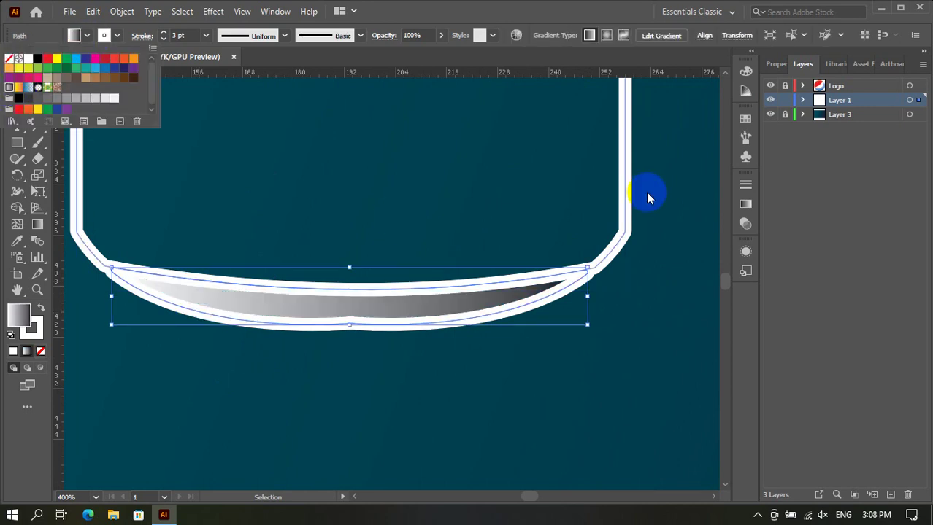
click(773, 75)
click(777, 68)
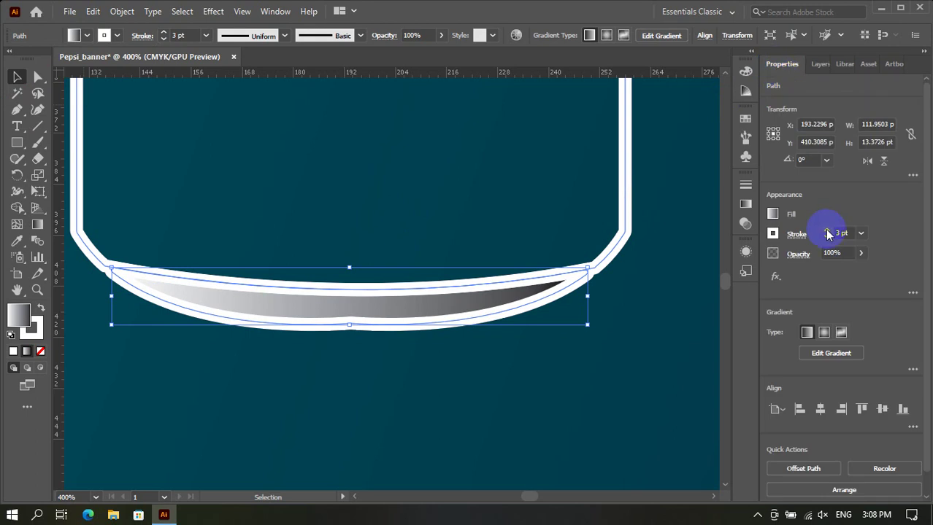
click(824, 355)
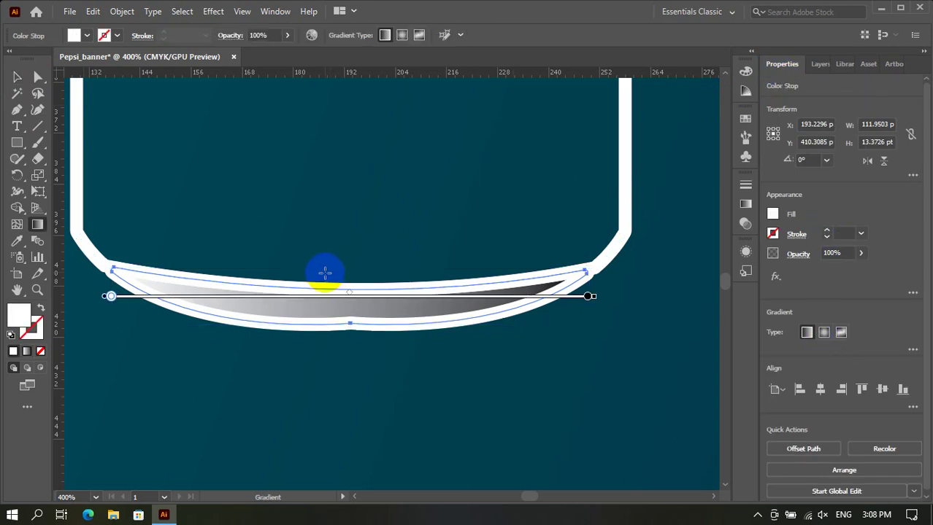
click(21, 79)
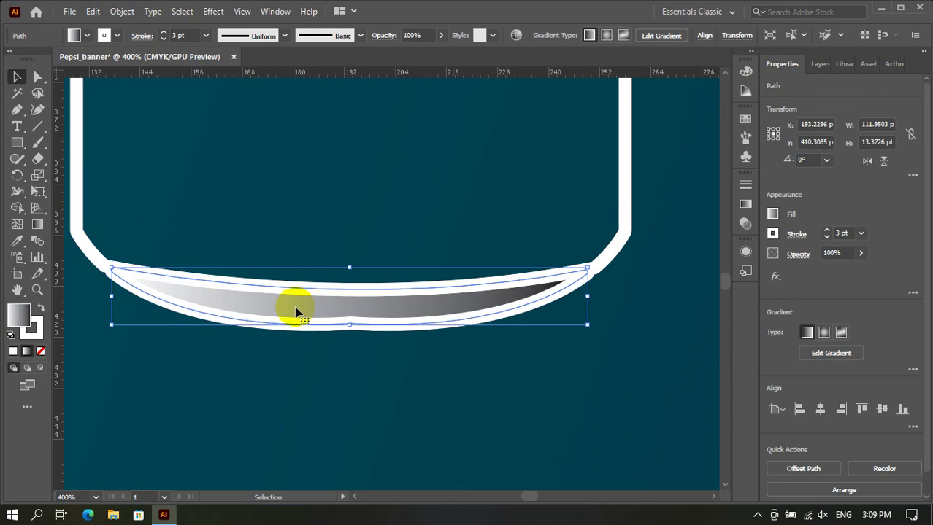
Reposition the crescent's gradient, then eyedropper the background's teal-to-navy gradient onto it.
click(822, 354)
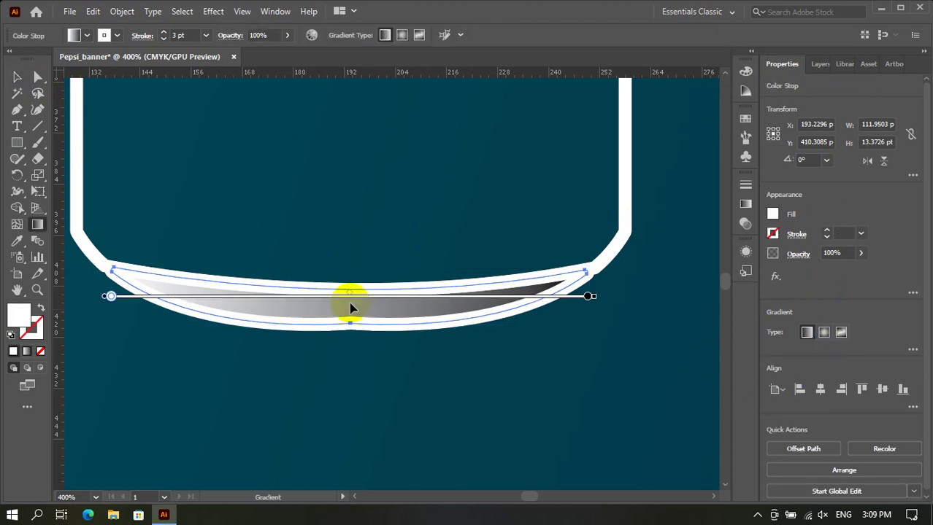
mouse_move(325, 308)
mouse_down()
mouse_move(307, 297)
mouse_move(491, 315)
mouse_up()
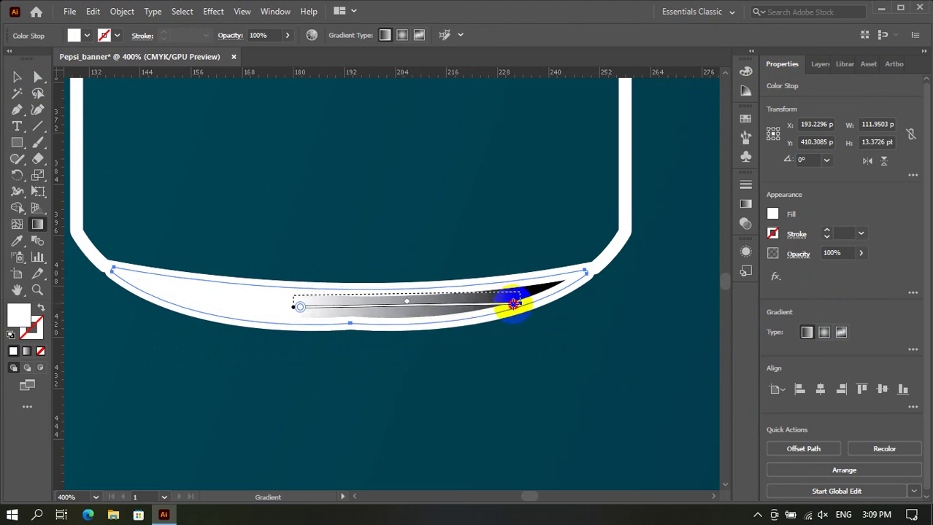
drag(492, 316, 499, 307)
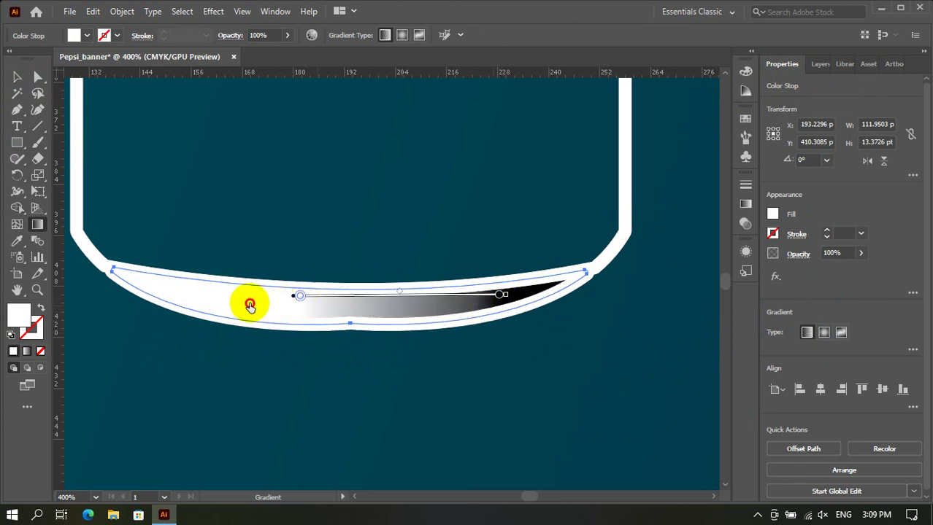
double_click(297, 299)
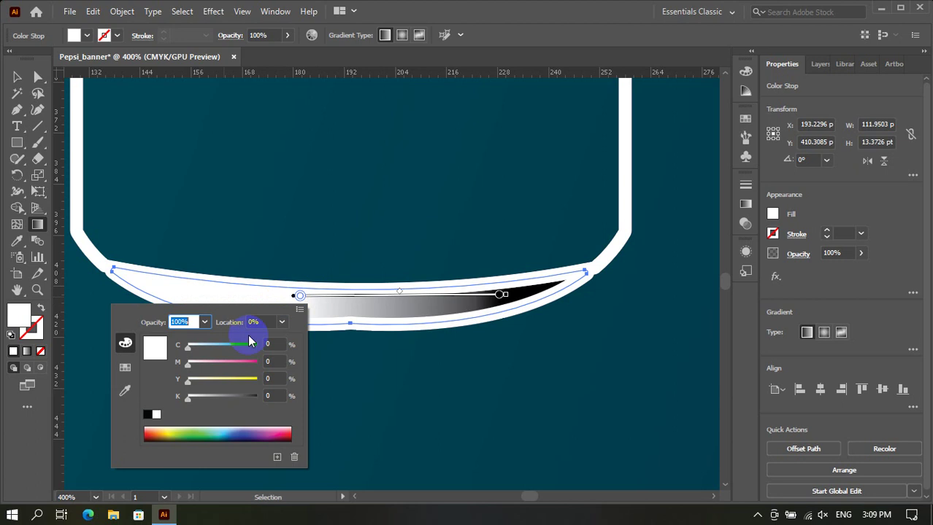
click(246, 179)
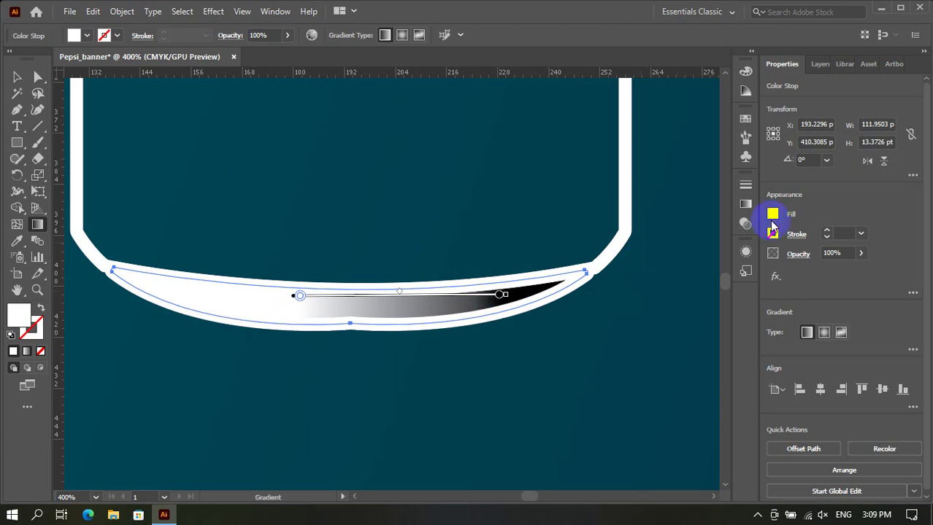
click(17, 241)
click(298, 196)
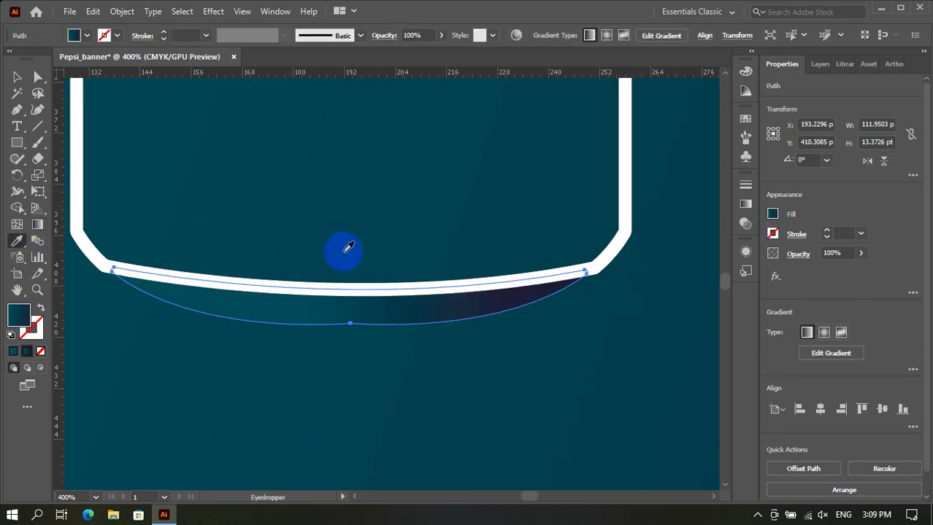
Try a white fill on the crescent, then undo it back to the gradient.
click(74, 35)
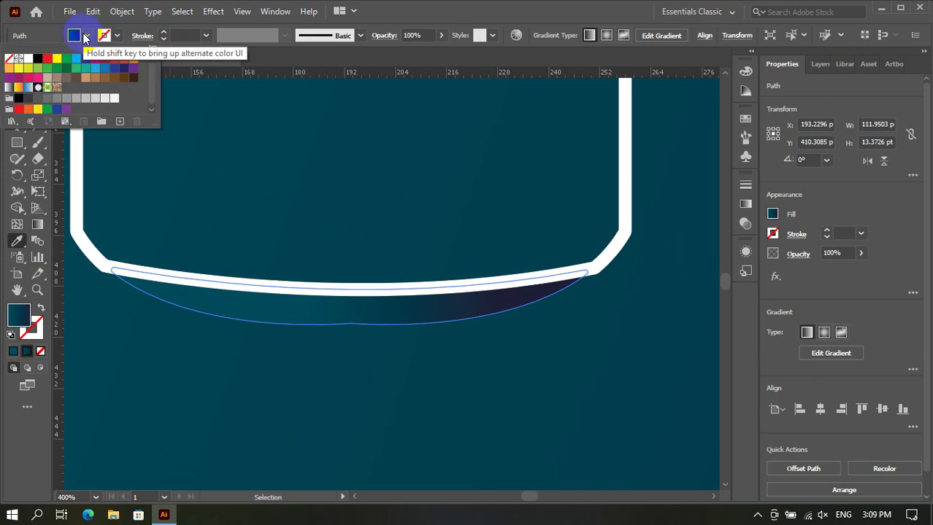
click(115, 98)
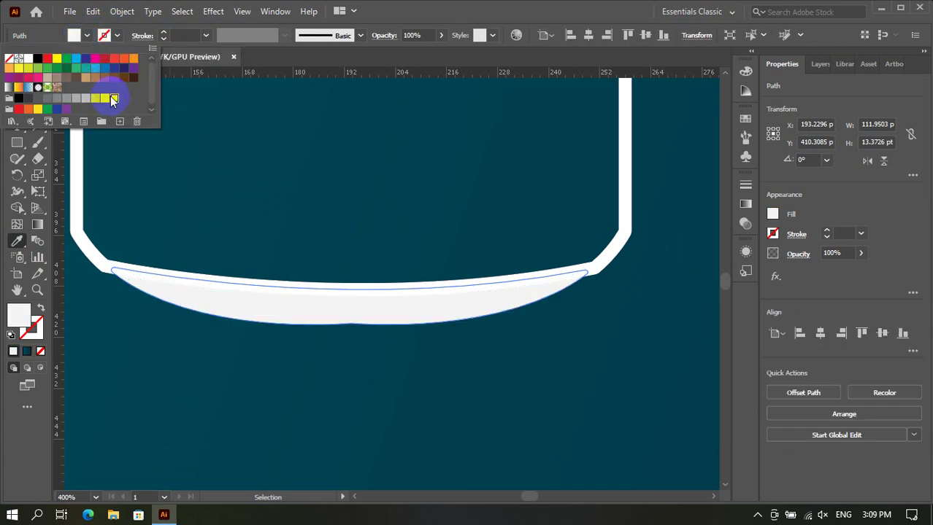
key(Escape)
key(ctrl+z)
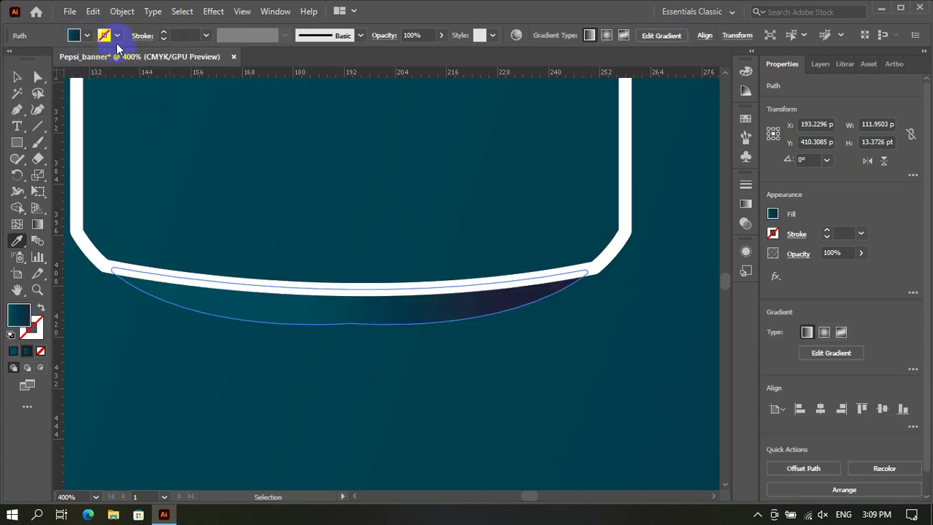
Give the crescent a white stroke, then reselect it.
click(117, 36)
click(30, 59)
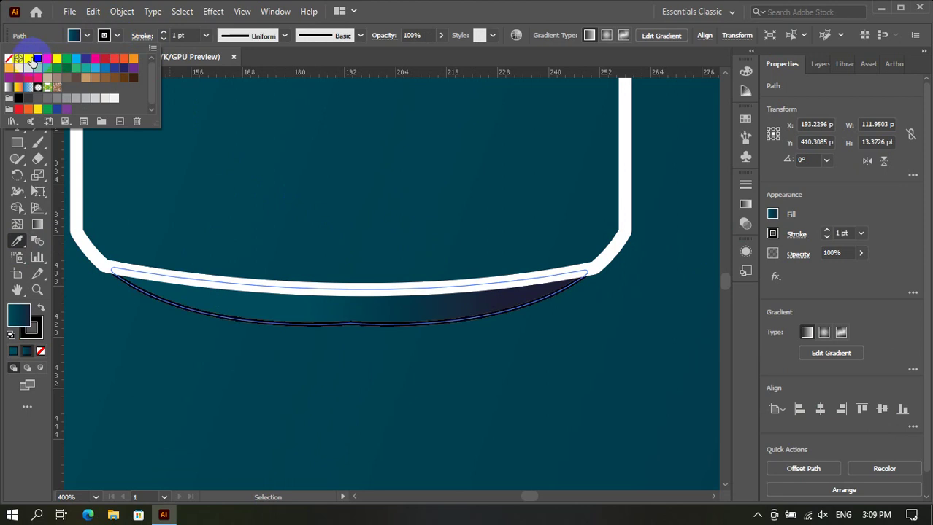
click(28, 58)
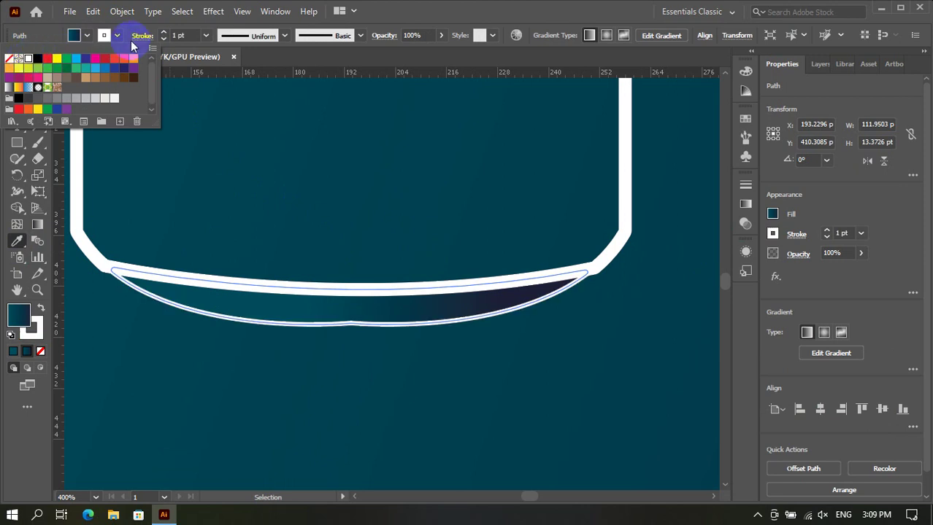
click(117, 37)
click(17, 78)
click(194, 352)
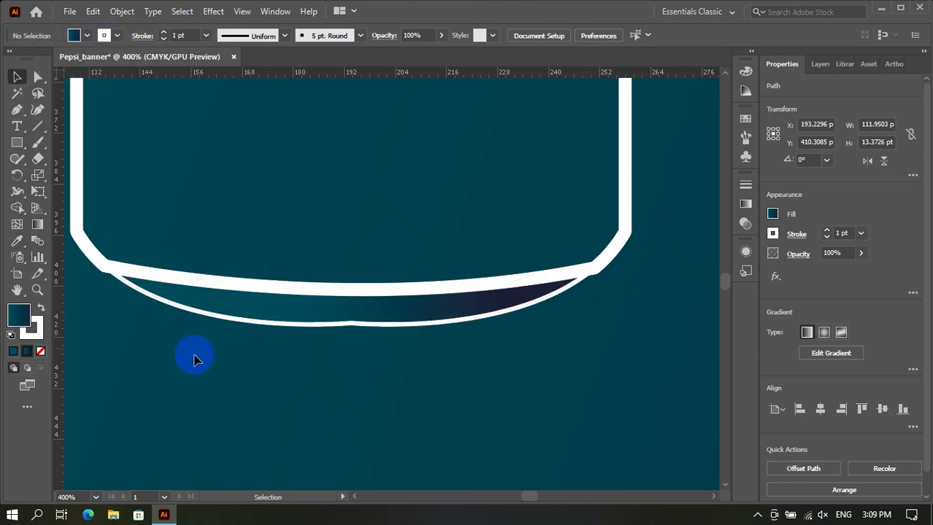
click(194, 348)
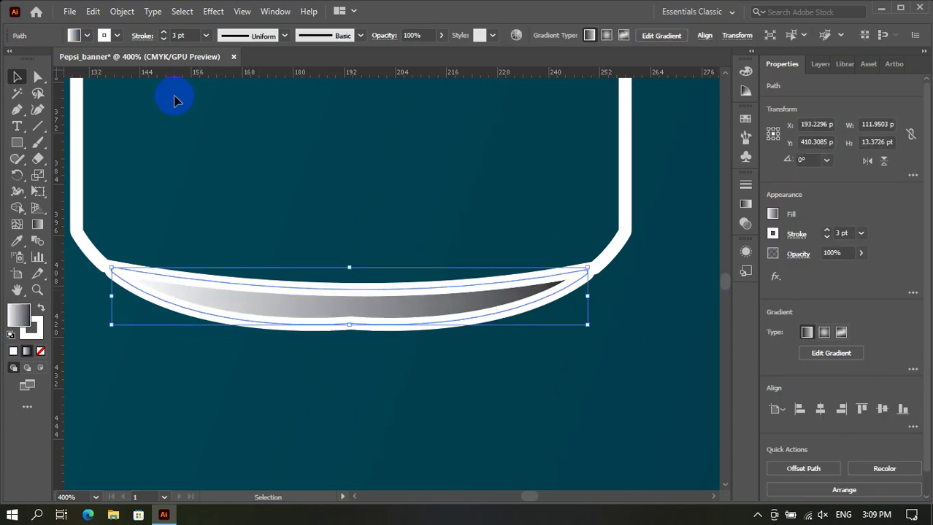
Set the crescent gradient's left stop to dark teal.
click(821, 353)
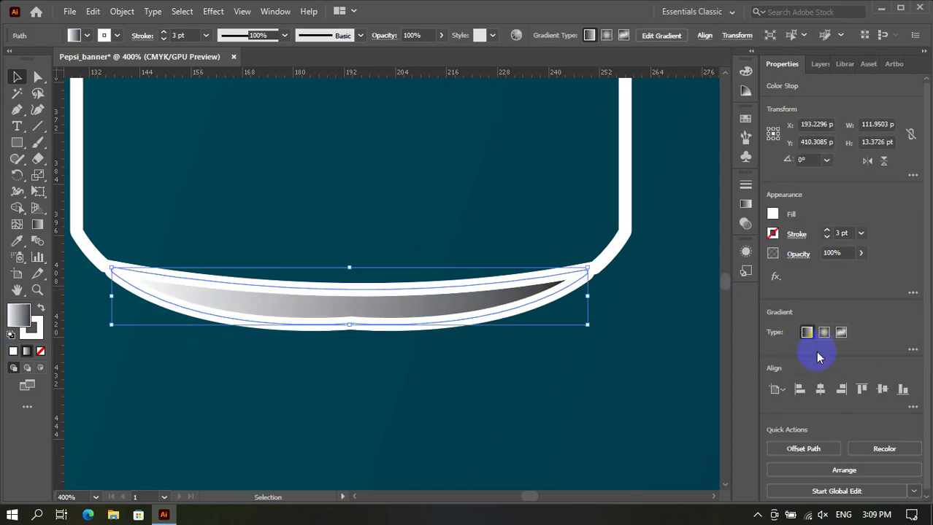
click(122, 295)
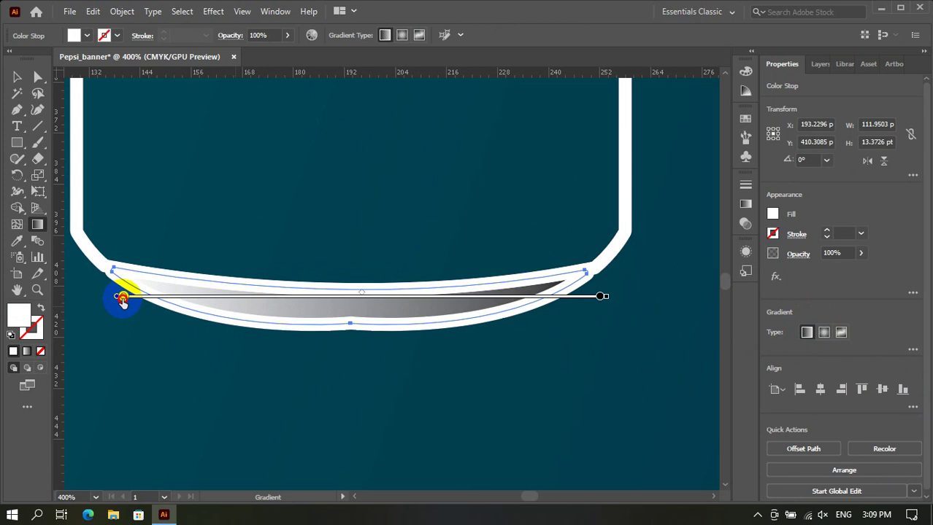
double_click(122, 295)
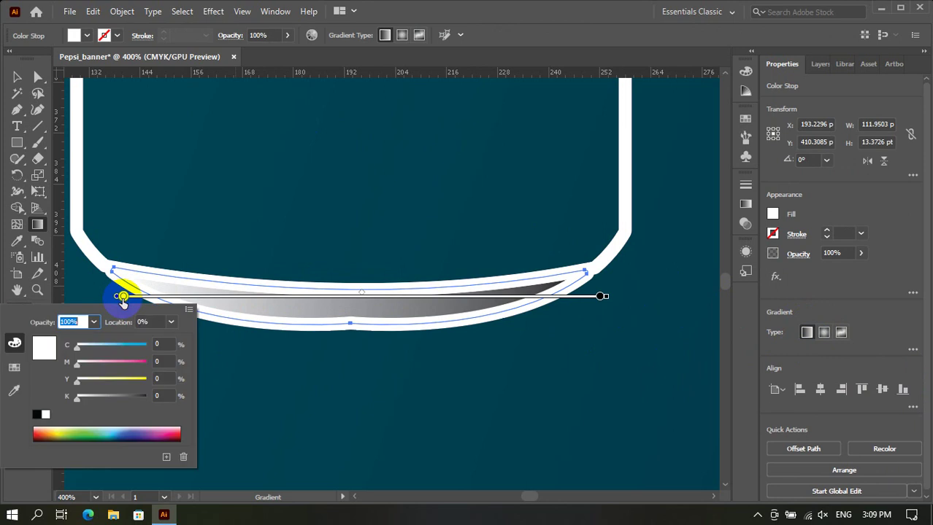
click(128, 434)
mouse_move(128, 433)
mouse_down()
mouse_move(114, 431)
mouse_move(116, 439)
mouse_up()
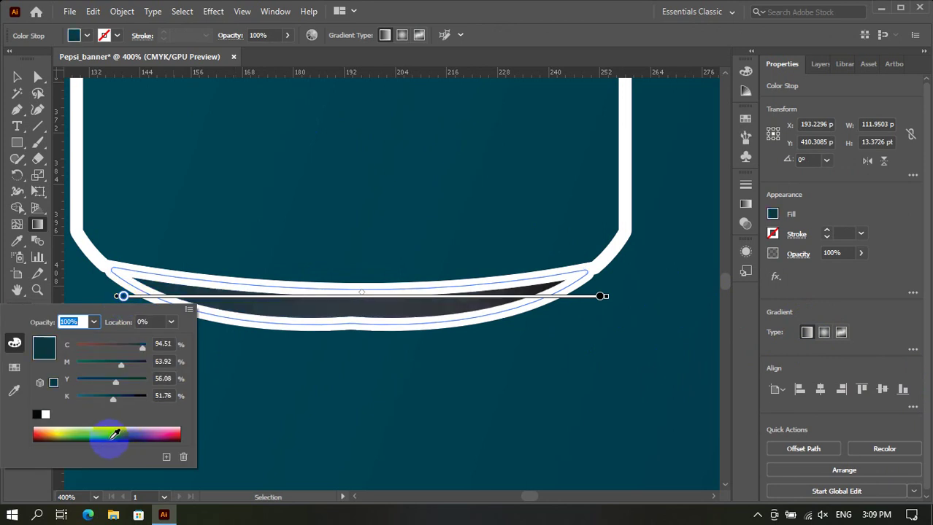
Sample dark navy from the background into the right stop, then deselect the crescent.
click(14, 391)
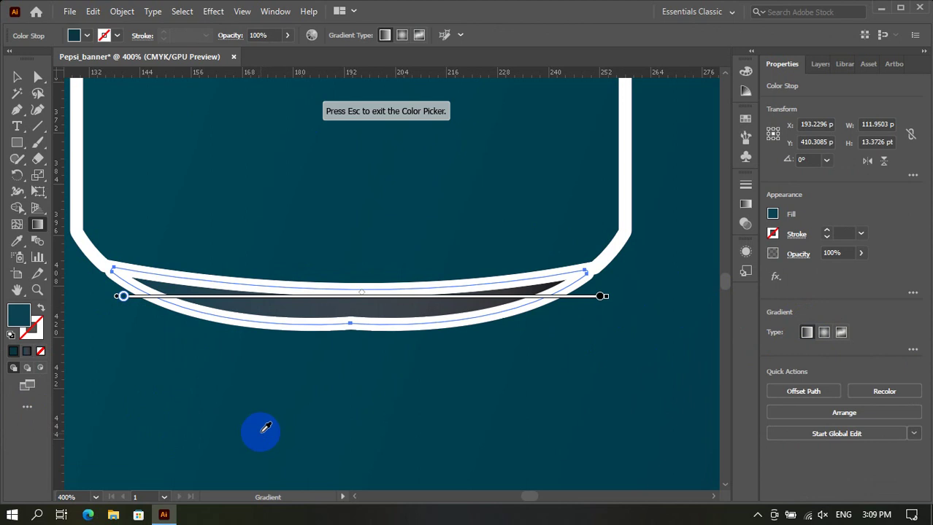
click(601, 298)
double_click(600, 297)
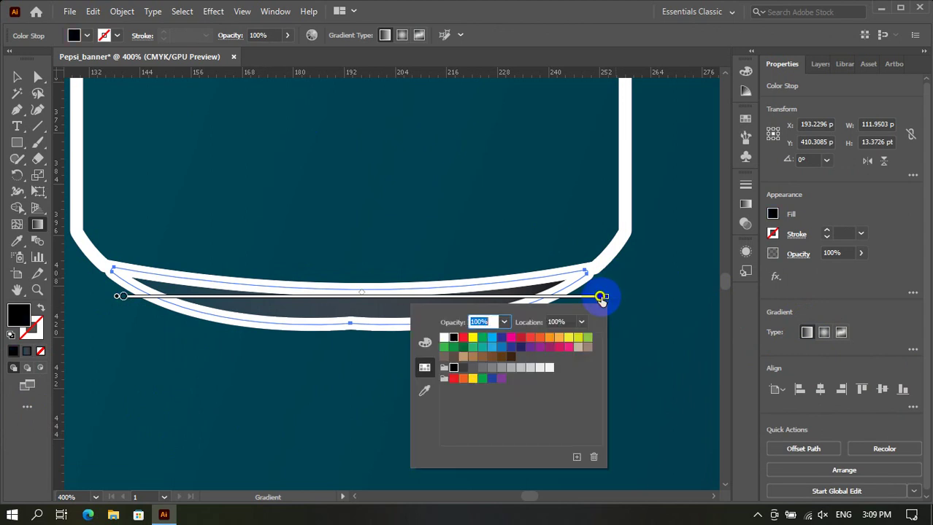
click(413, 387)
scroll(227, 298, down, 4)
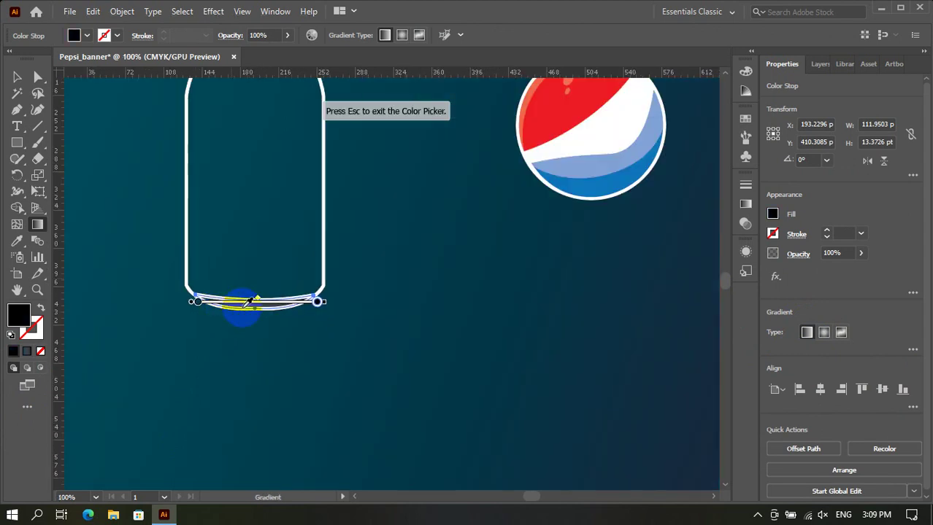
scroll(249, 298, down, 1)
click(684, 396)
click(15, 73)
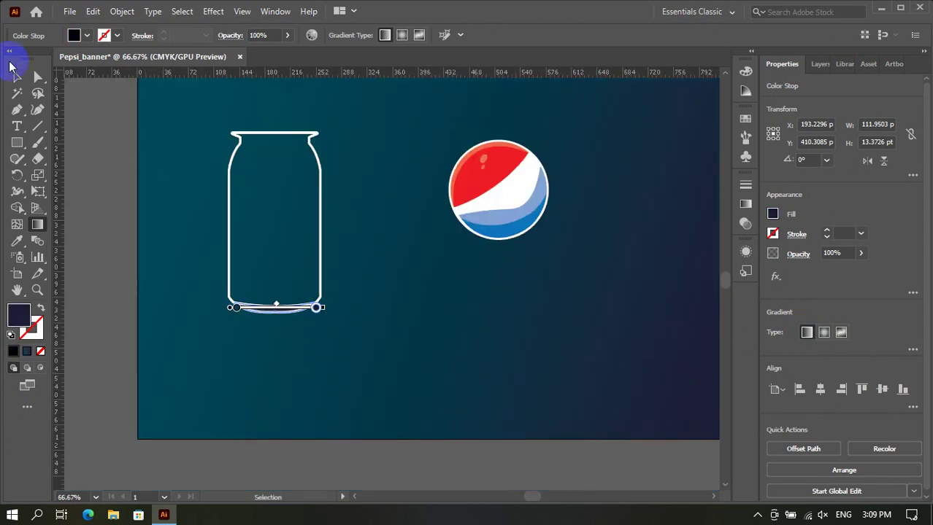
click(132, 100)
scroll(176, 181, up, 1)
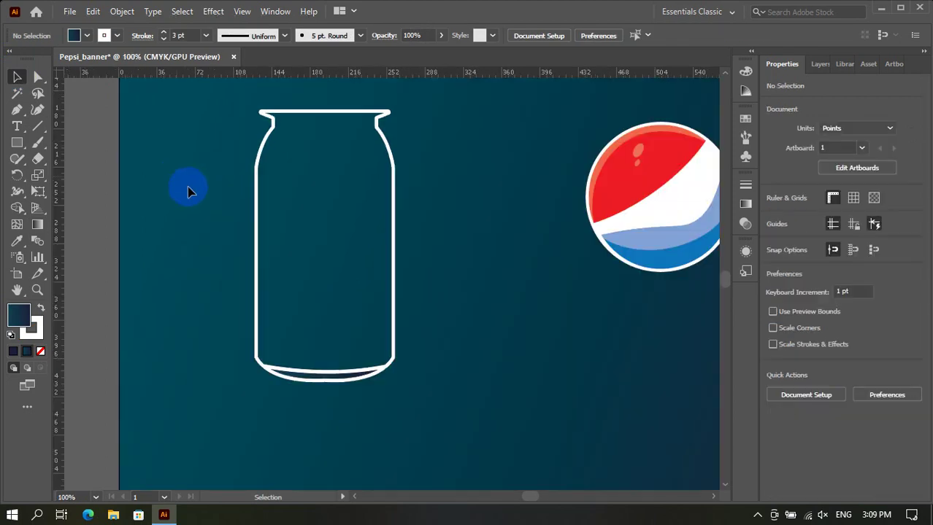
Fill the can outline with a white-to-black gradient and enable on-canvas gradient editing.
scroll(191, 188, up, 2)
scroll(209, 179, down, 2)
scroll(253, 170, up, 1)
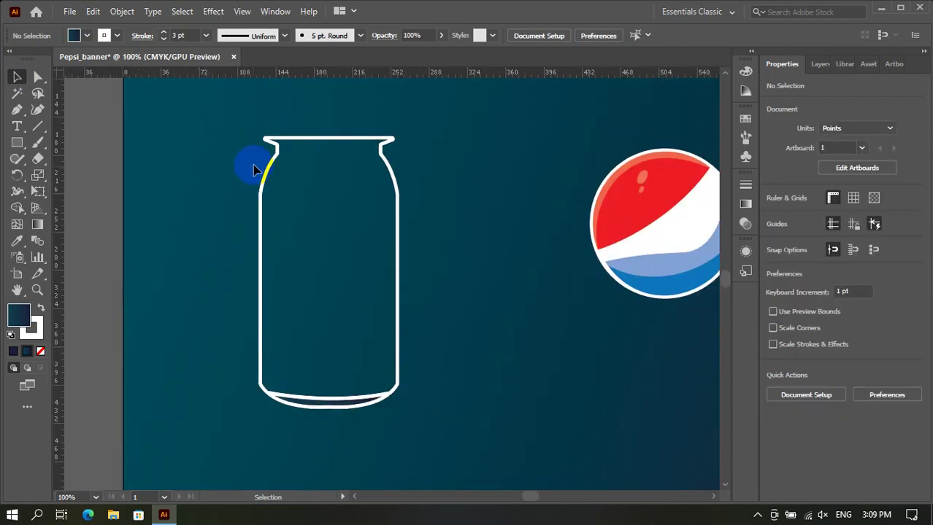
click(291, 142)
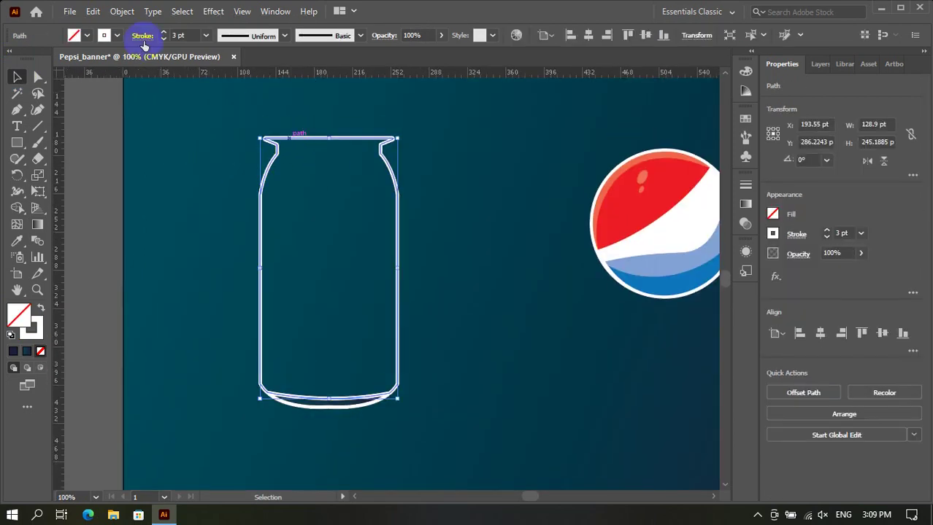
click(79, 35)
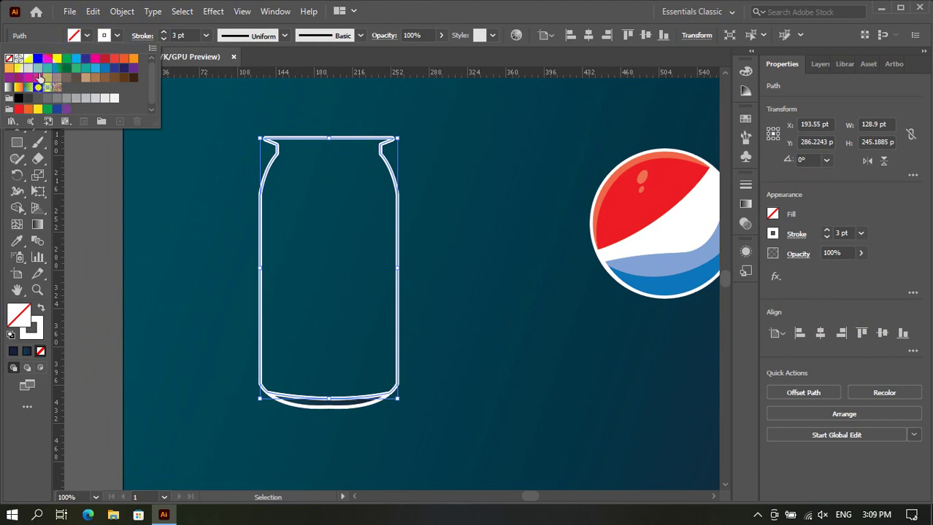
click(9, 88)
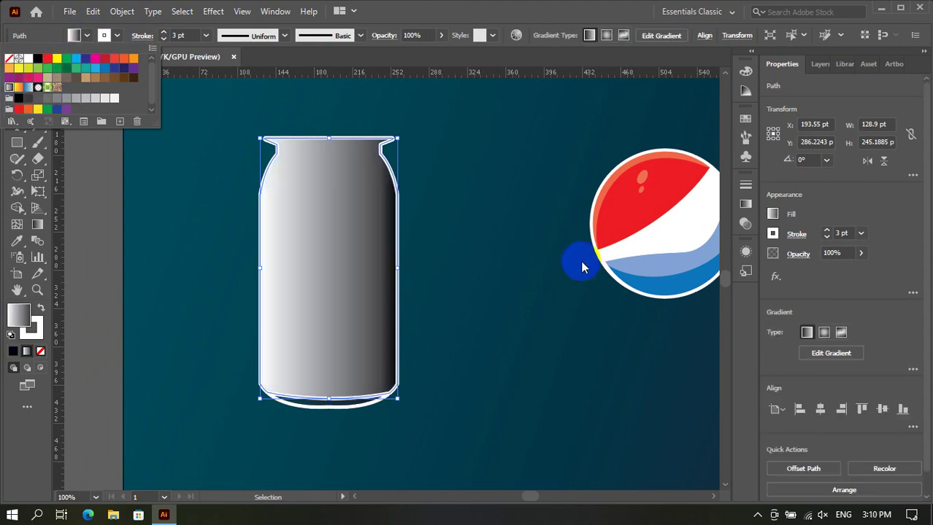
click(846, 352)
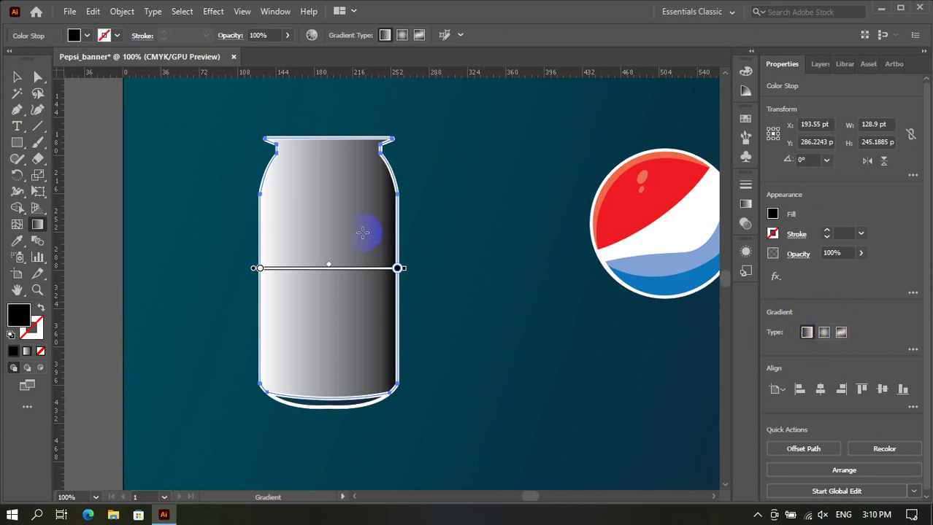
Drag the can gradient diagonally top-left to bottom-right and eyedrop dark teal from the backdrop for its top stop.
mouse_move(289, 179)
mouse_down()
mouse_move(277, 171)
mouse_move(387, 380)
mouse_up()
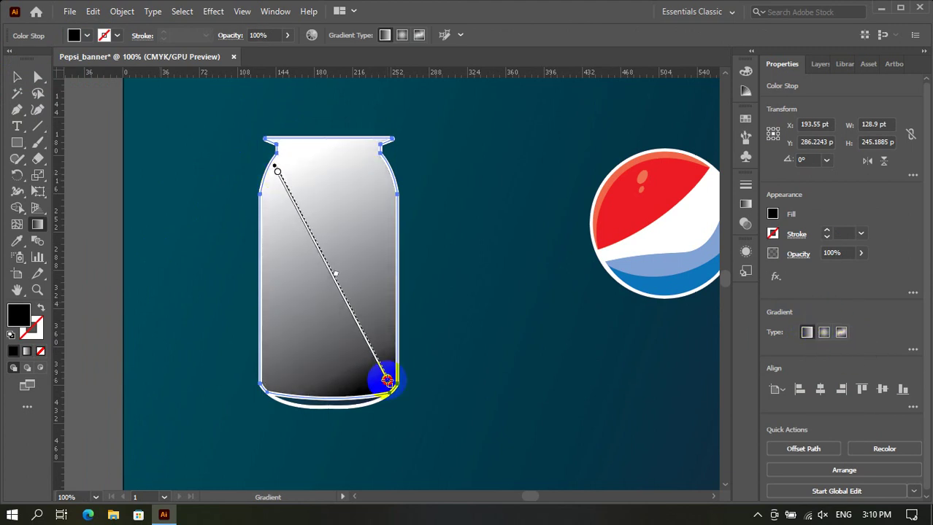
click(296, 175)
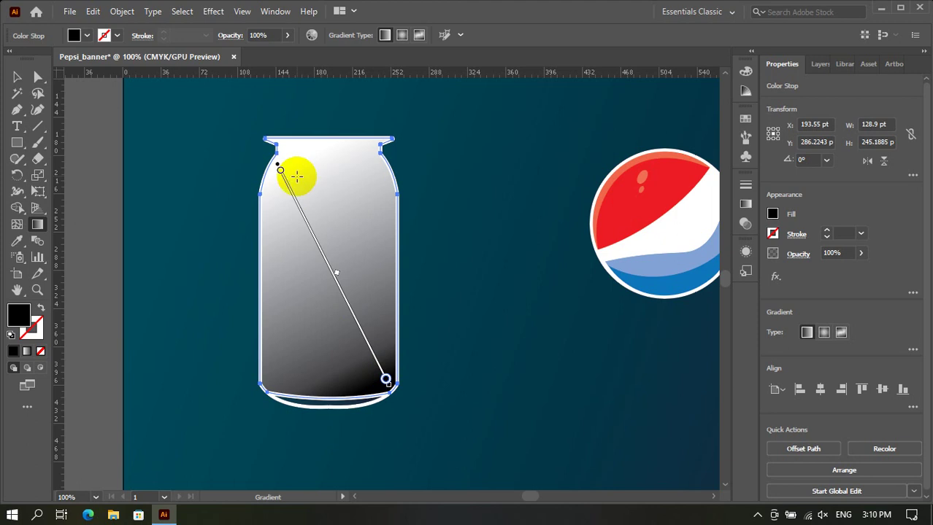
double_click(279, 170)
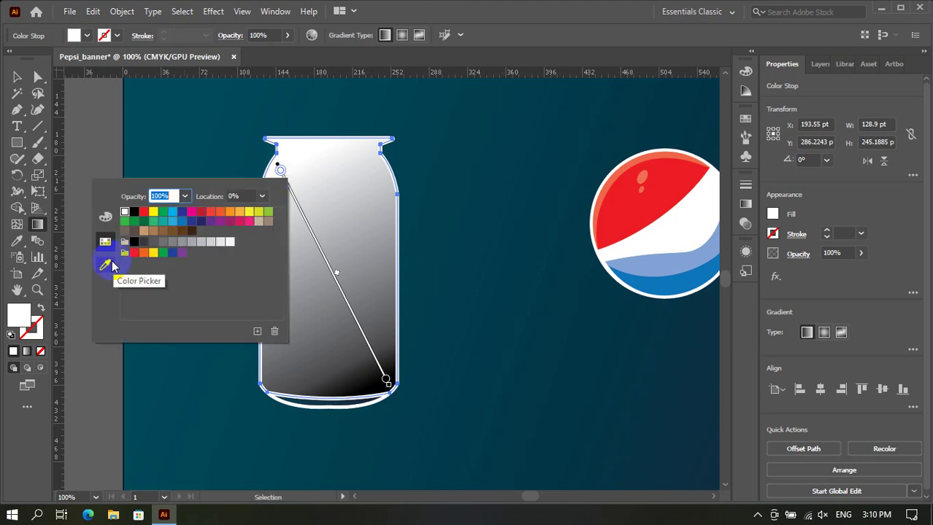
click(182, 222)
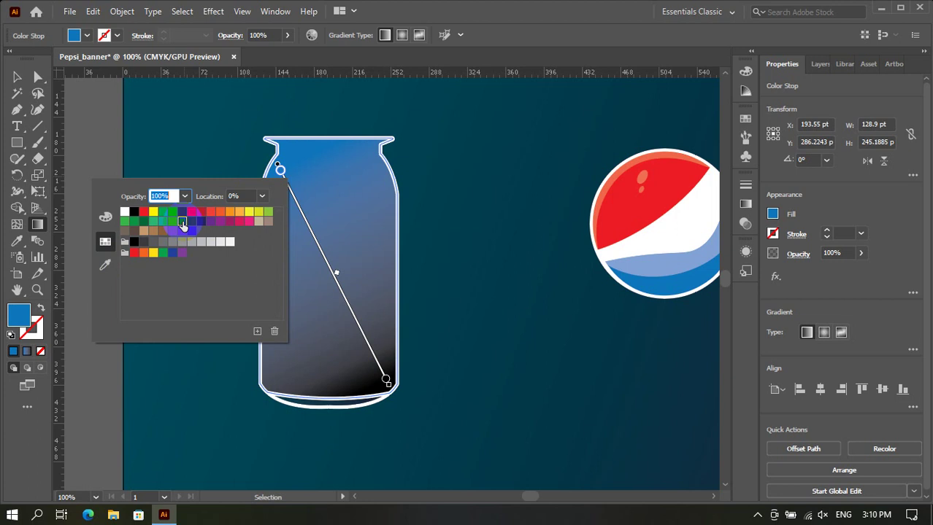
click(191, 222)
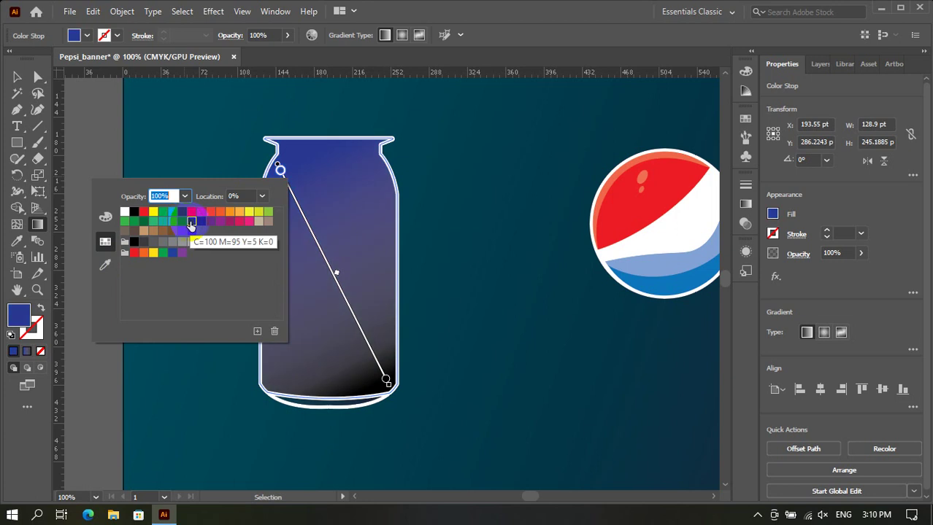
click(182, 222)
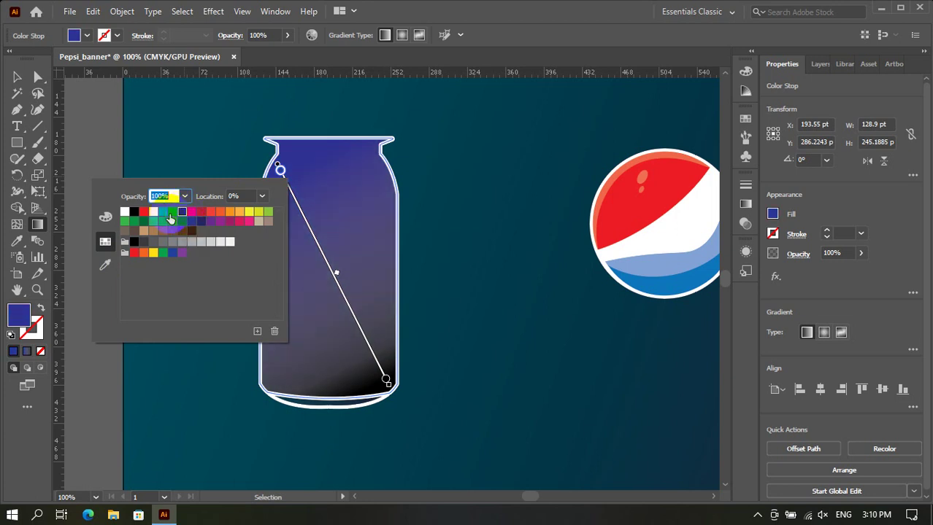
click(105, 265)
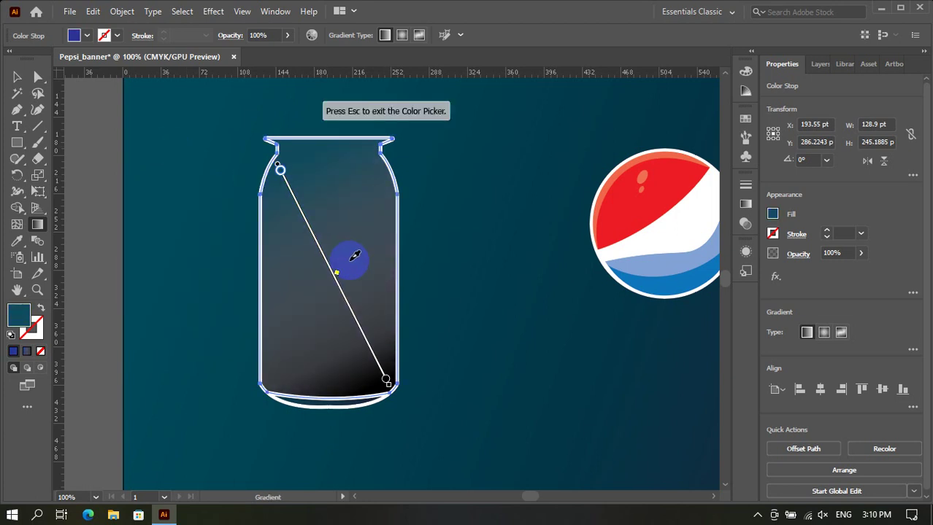
scroll(653, 407, down, 2)
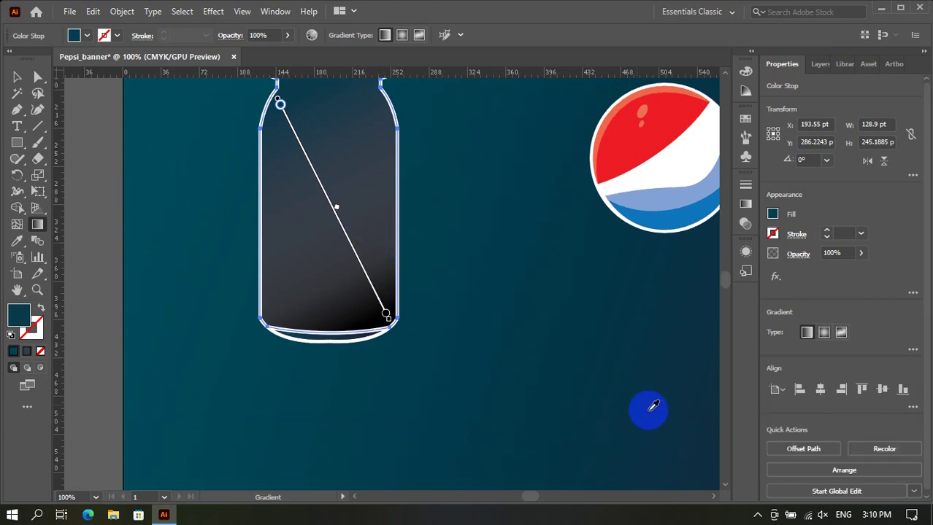
scroll(409, 288, up, 3)
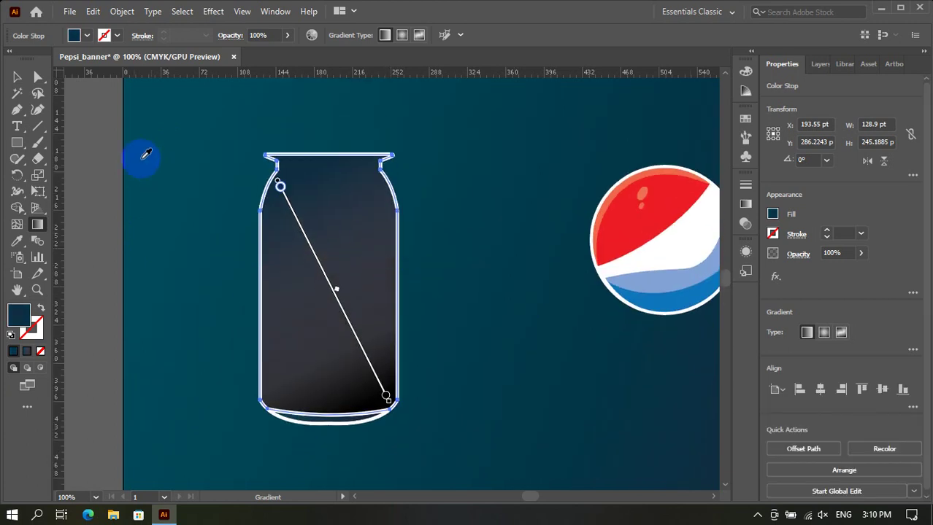
drag(364, 396, 388, 401)
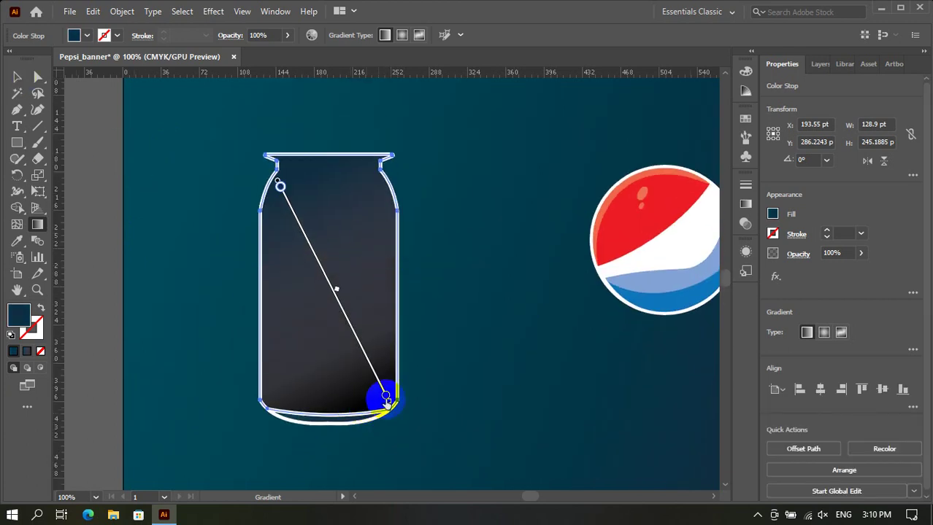
Set the gradient's lower-right end stop to a dark blue swatch.
double_click(385, 397)
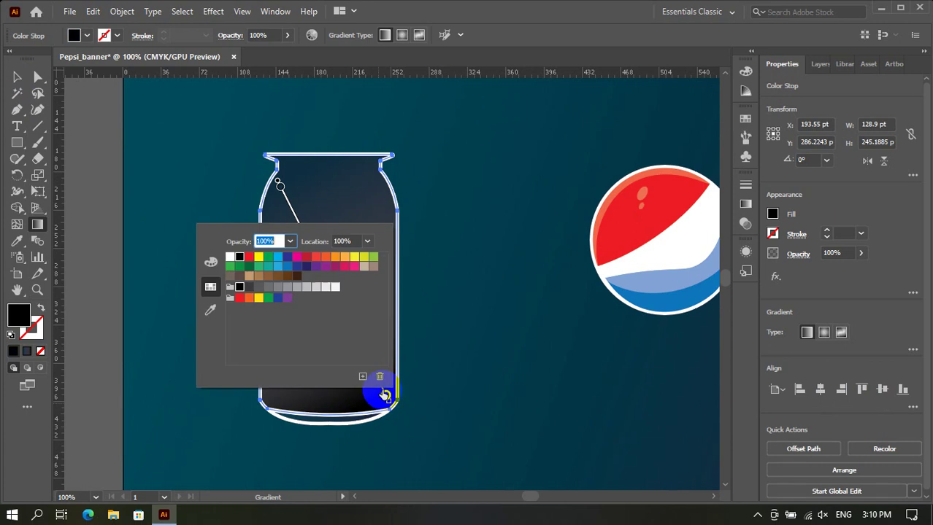
click(296, 266)
click(307, 267)
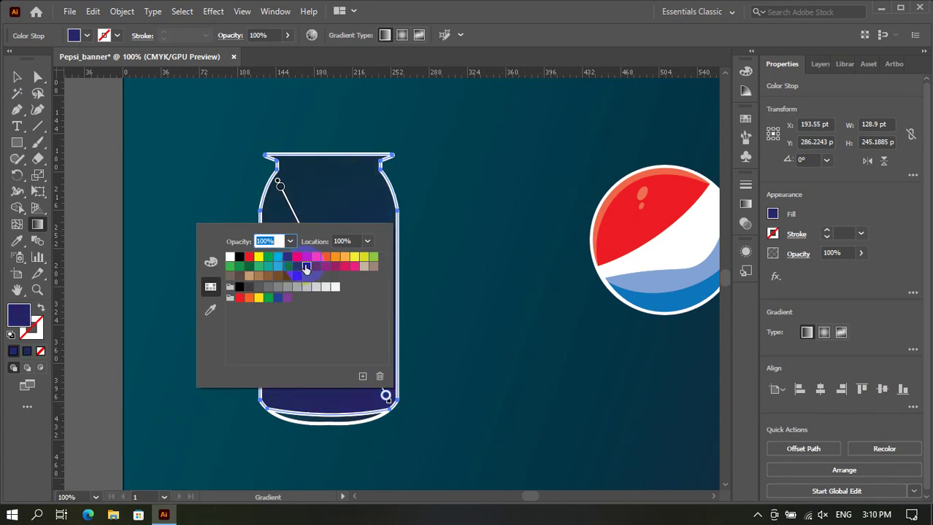
click(296, 268)
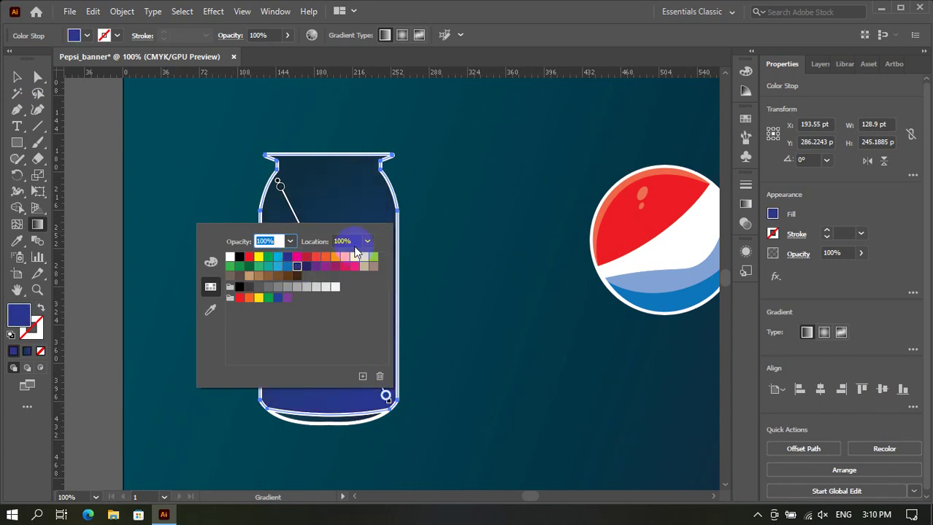
Set the gradient's top-left start stop to a dark blue swatch.
click(281, 188)
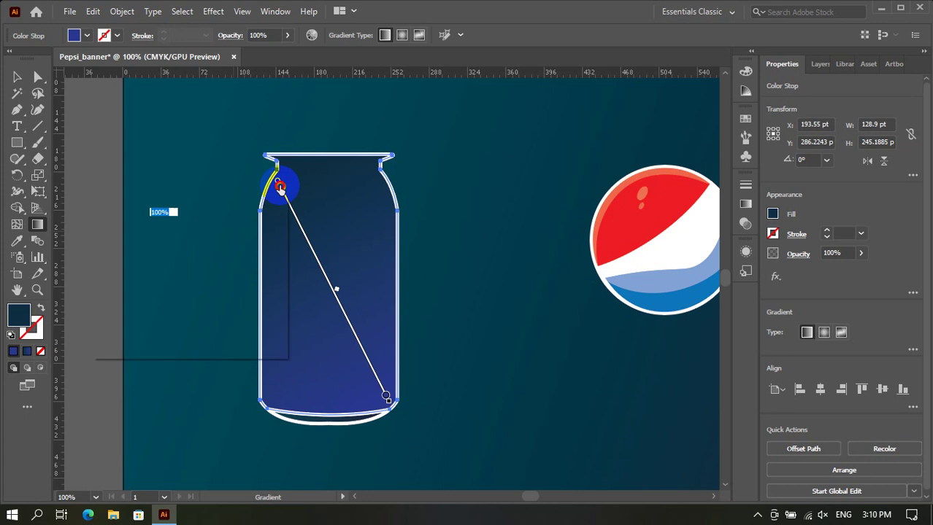
double_click(280, 187)
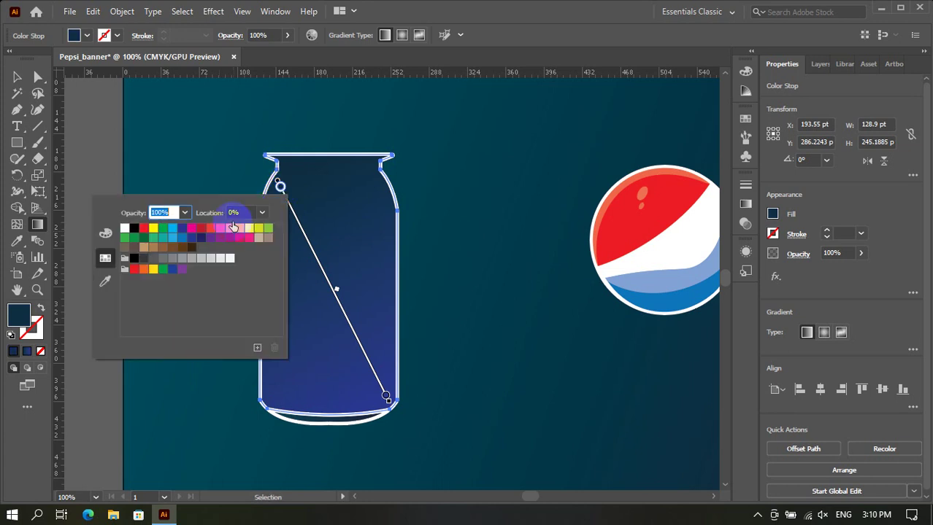
click(196, 241)
click(186, 240)
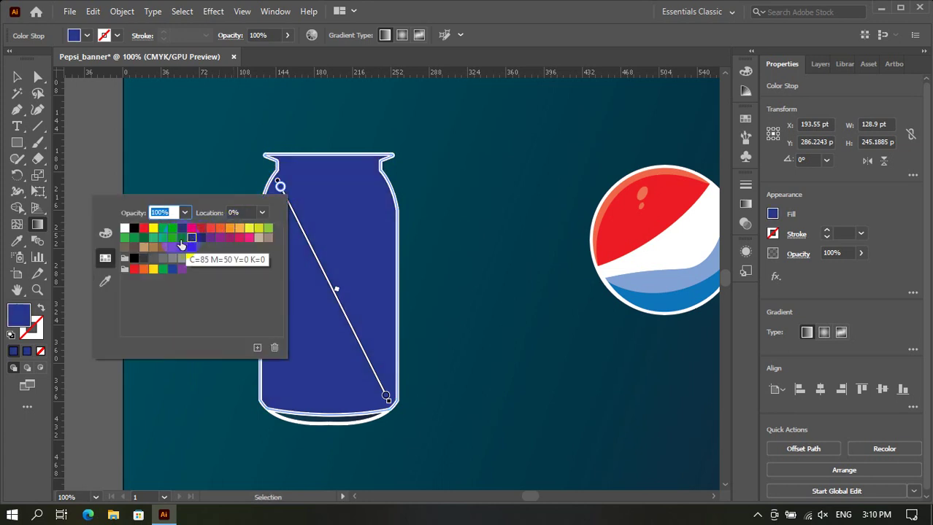
click(154, 238)
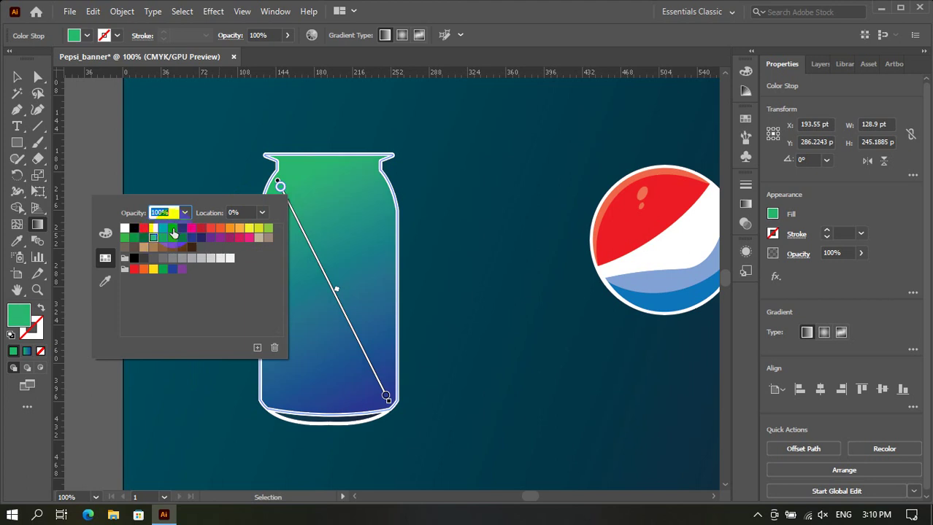
click(172, 229)
click(182, 229)
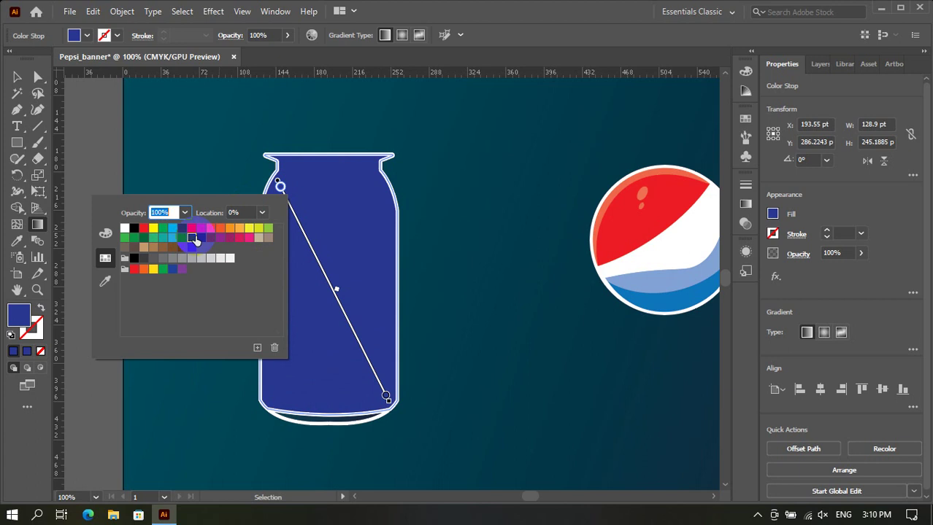
click(17, 77)
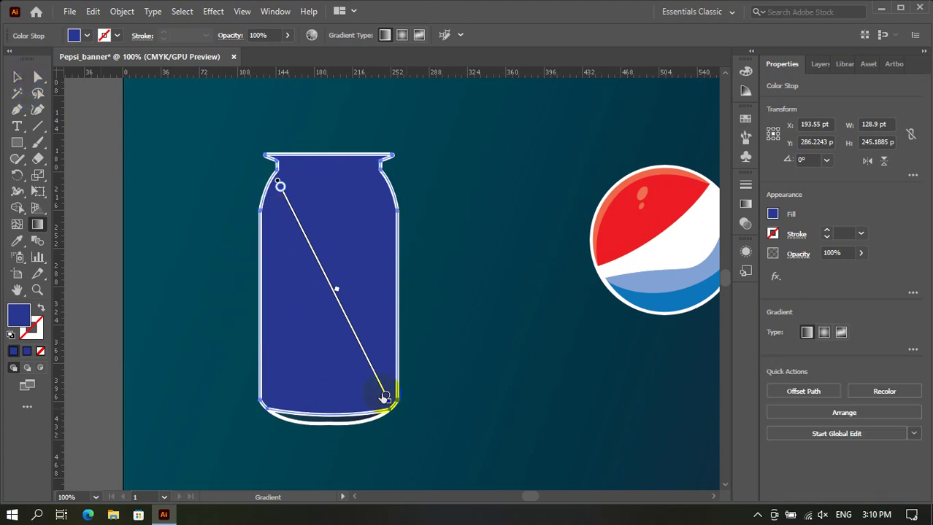
Change the end stop to navy C100 M100 Y25 K25.
double_click(385, 396)
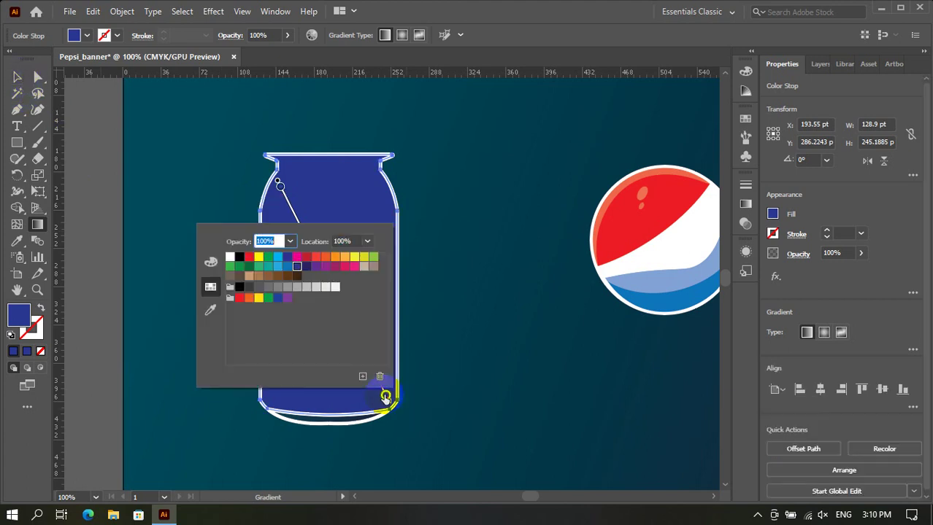
click(287, 267)
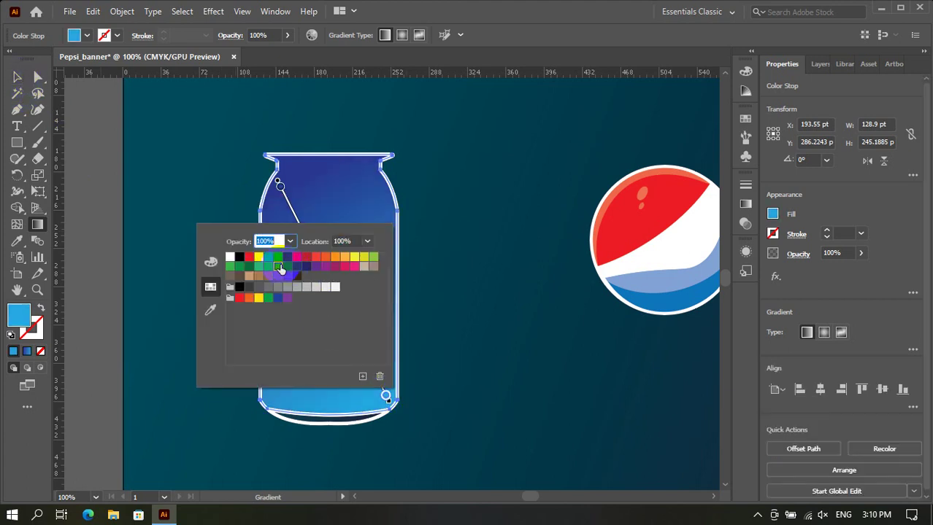
click(288, 261)
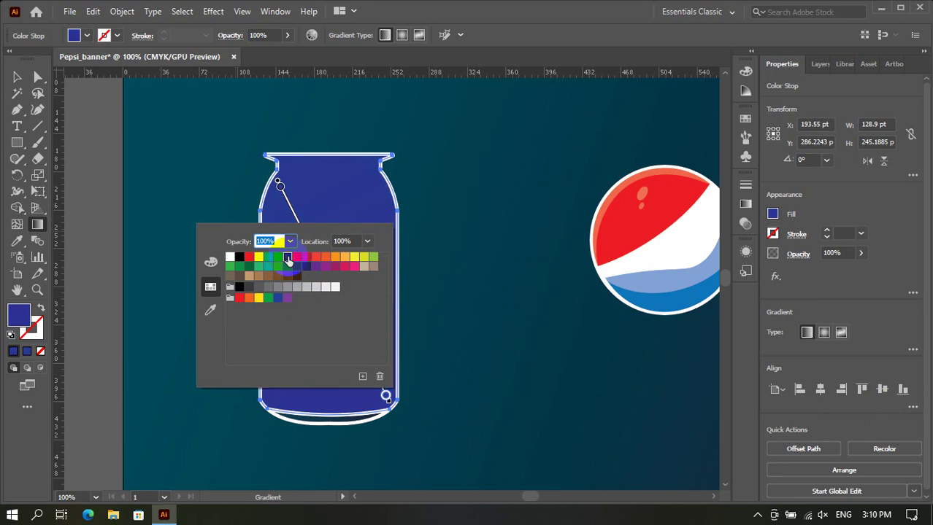
click(278, 258)
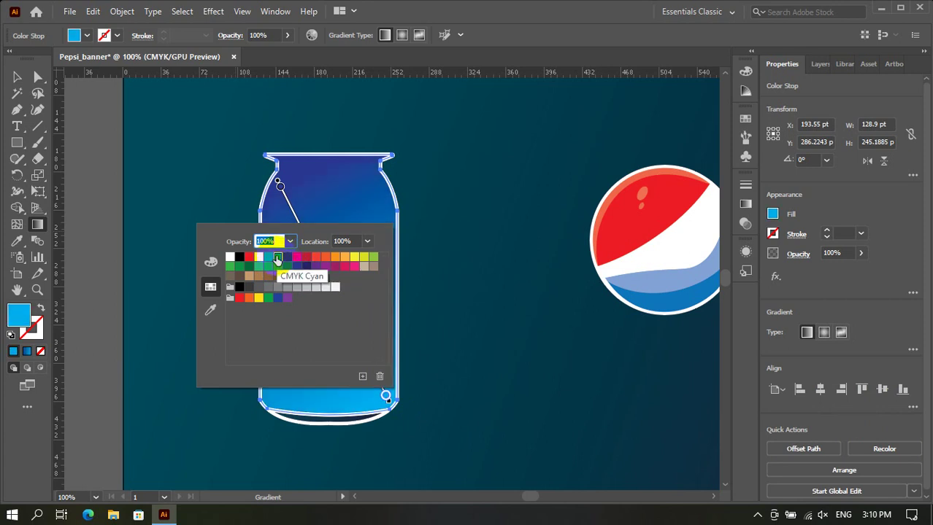
click(297, 268)
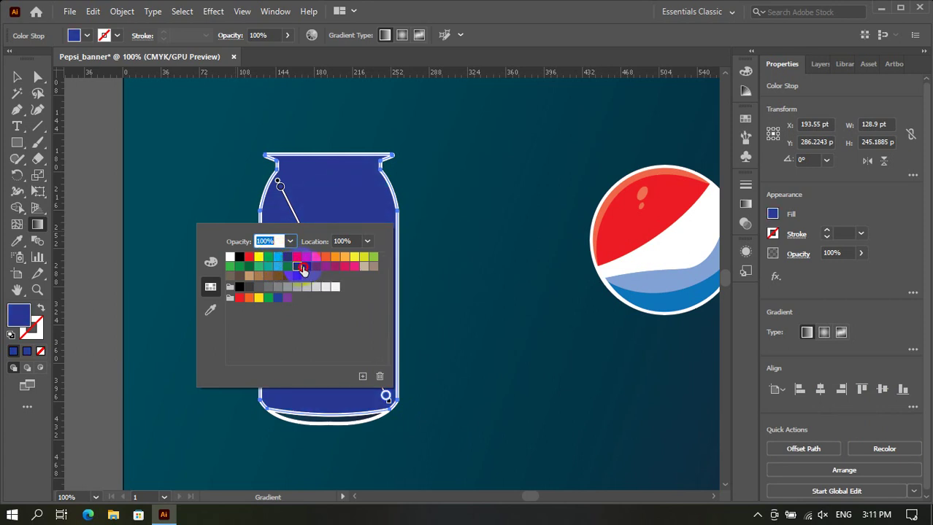
click(307, 268)
Darken the end stop to a near-black navy using the CMYK sliders.
click(210, 261)
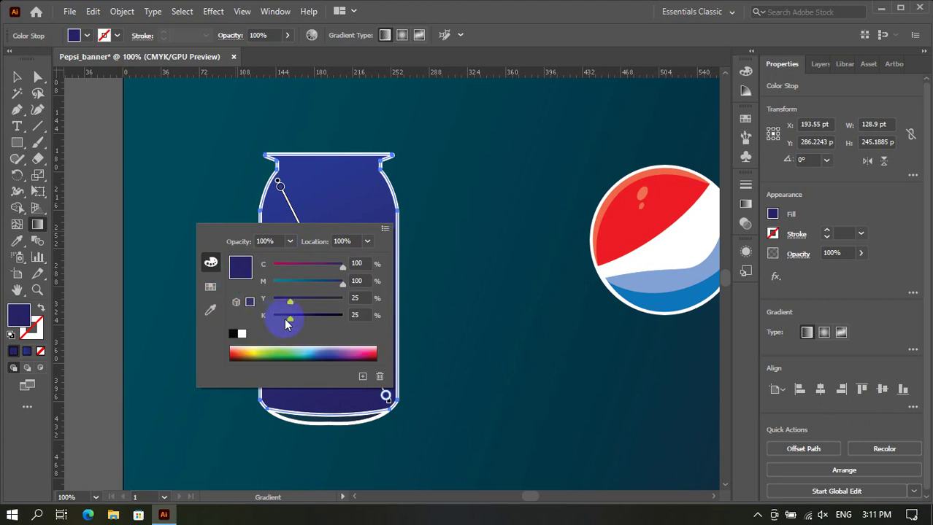
click(291, 345)
click(324, 353)
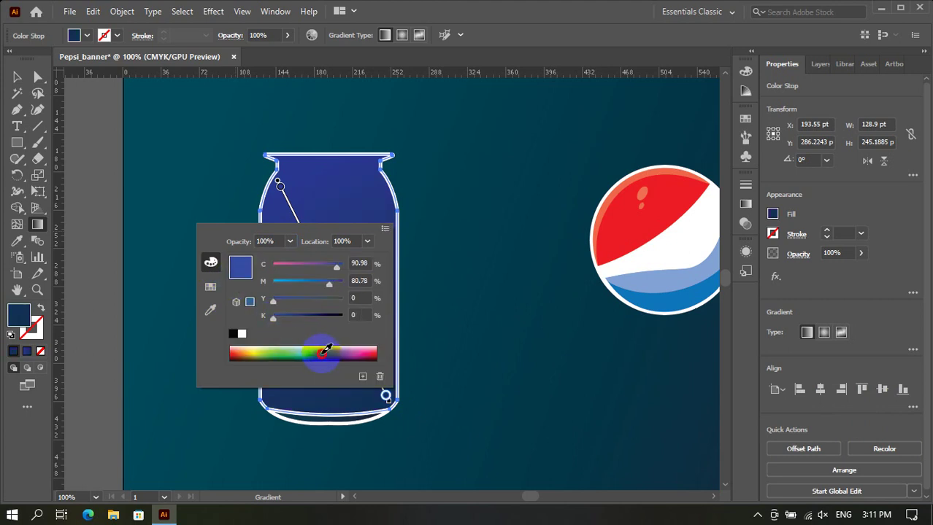
click(324, 355)
click(327, 354)
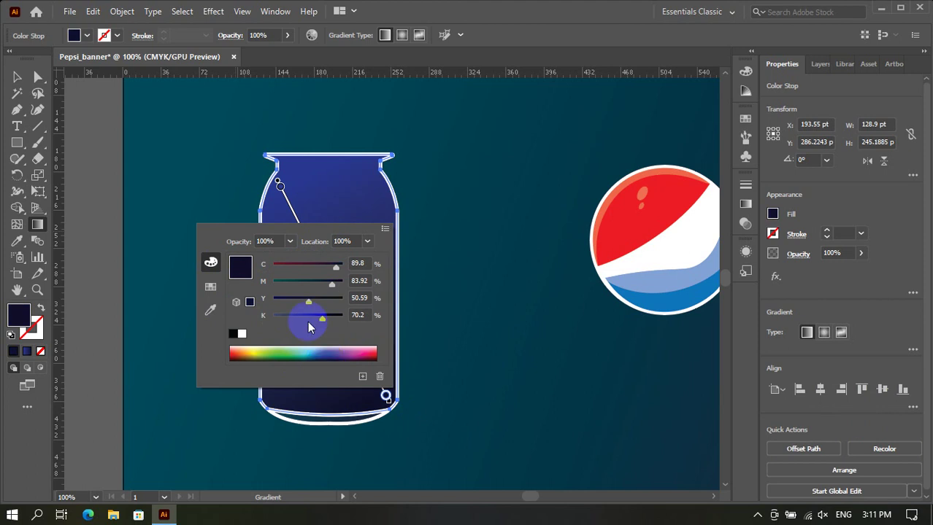
click(280, 187)
Set the top stop to deep navy C100 M84.31 Y32.94 K19.61.
double_click(280, 187)
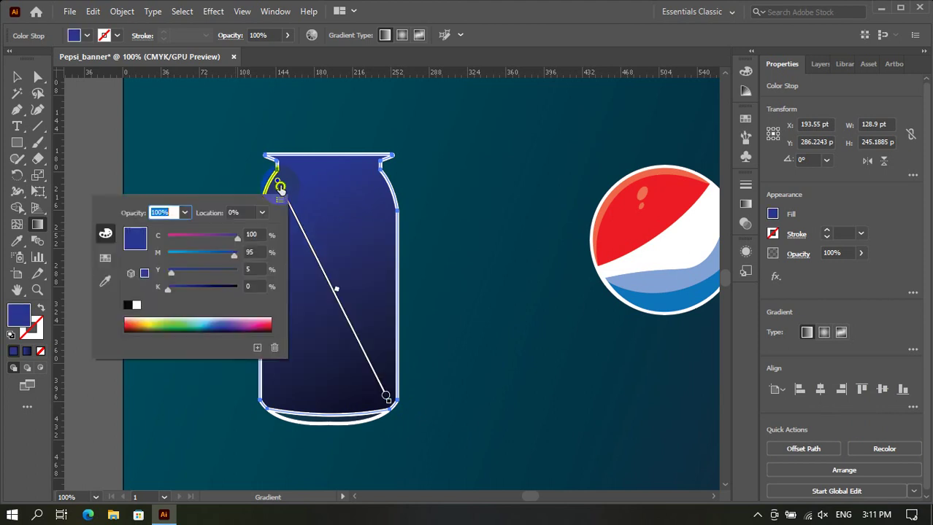
click(213, 321)
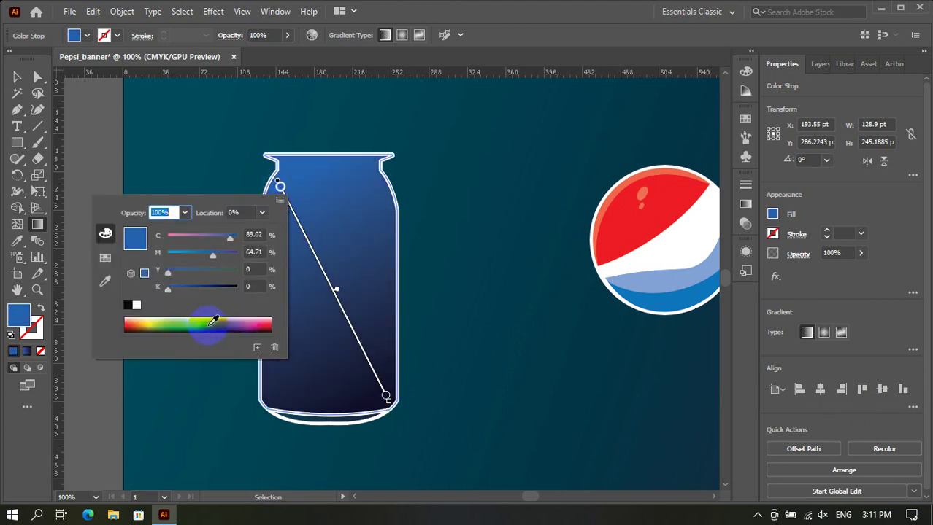
click(213, 323)
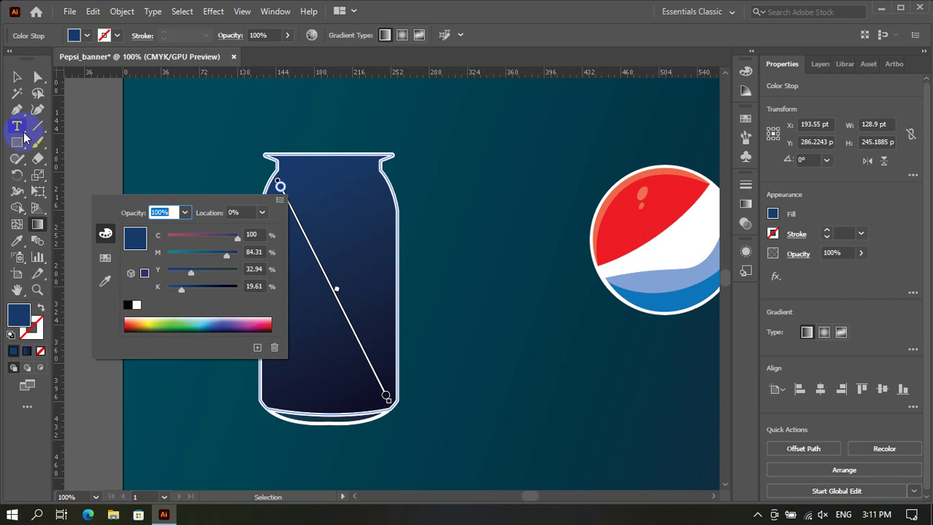
key(Escape)
Deselect the can and zoom in on its shoulders with the Pen tool ready.
click(17, 76)
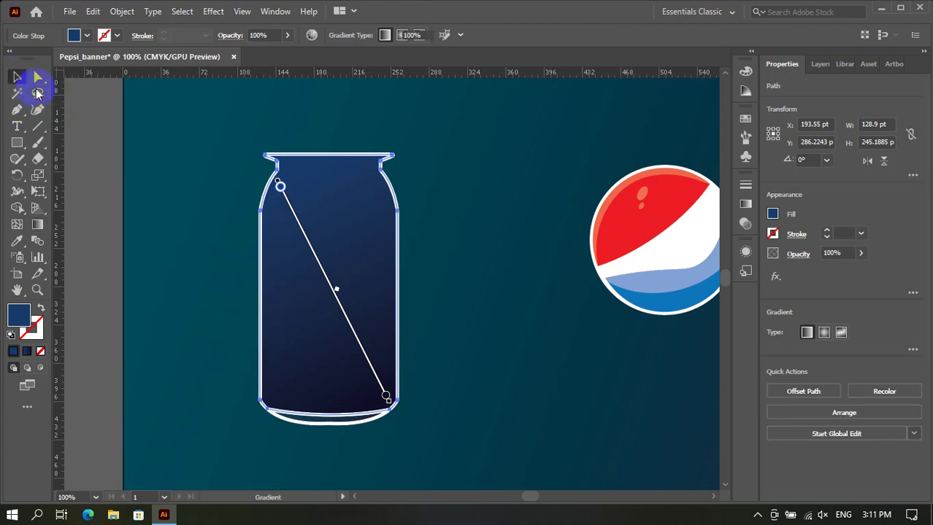
scroll(292, 233, down, 2)
click(319, 338)
scroll(303, 334, up, 1)
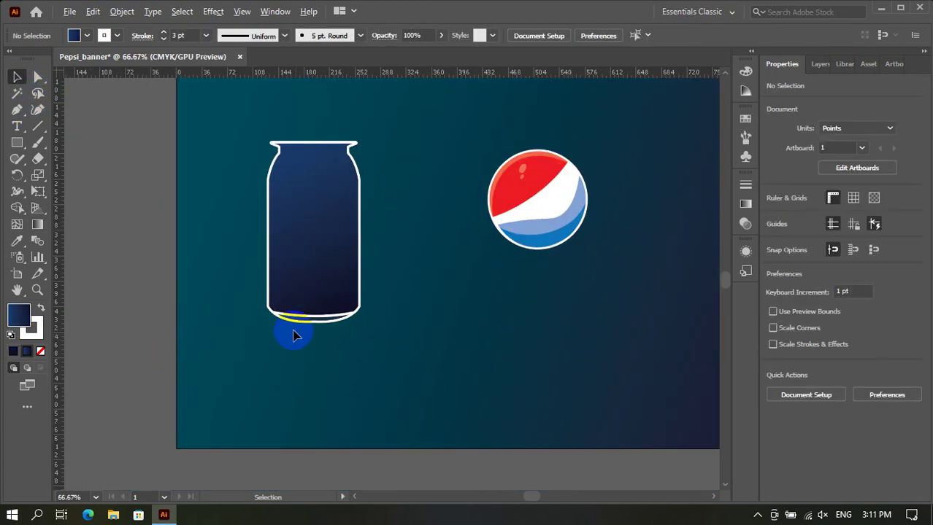
scroll(256, 347, up, 1)
scroll(260, 353, up, 1)
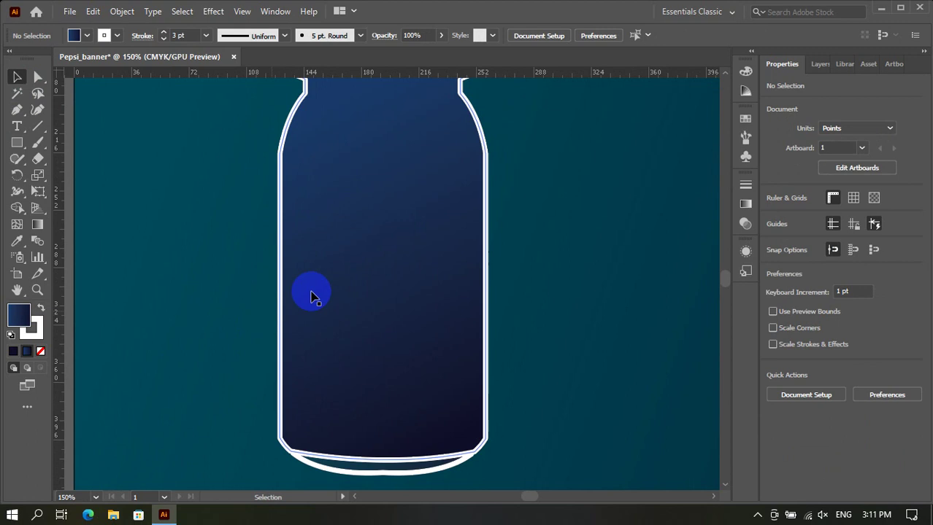
scroll(310, 295, down, 1)
scroll(326, 234, up, 2)
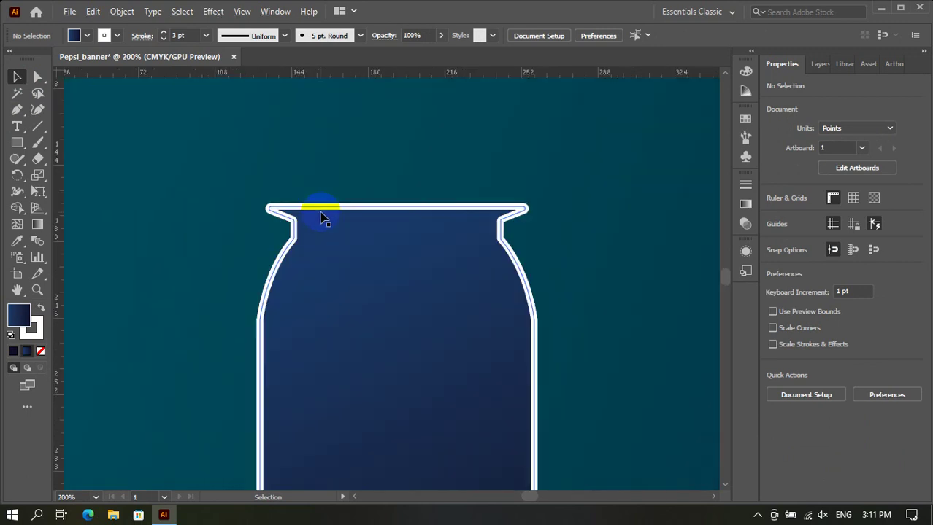
scroll(323, 218, up, 1)
scroll(321, 219, down, 1)
scroll(332, 270, down, 1)
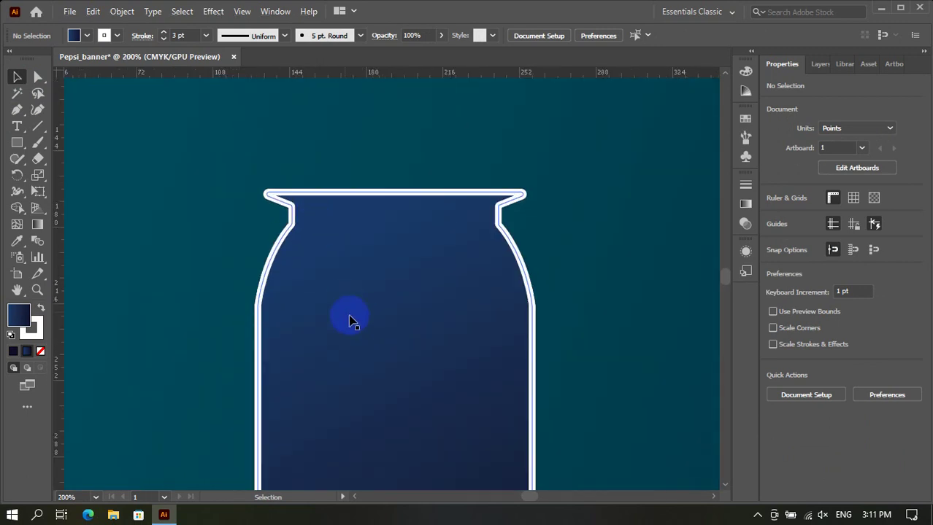
click(17, 109)
scroll(307, 321, right, 2)
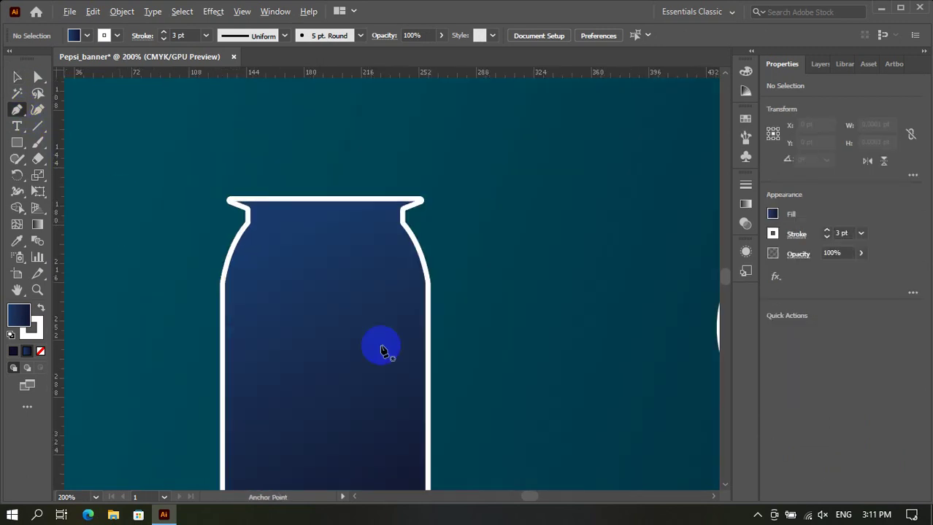
scroll(307, 306, down, 1)
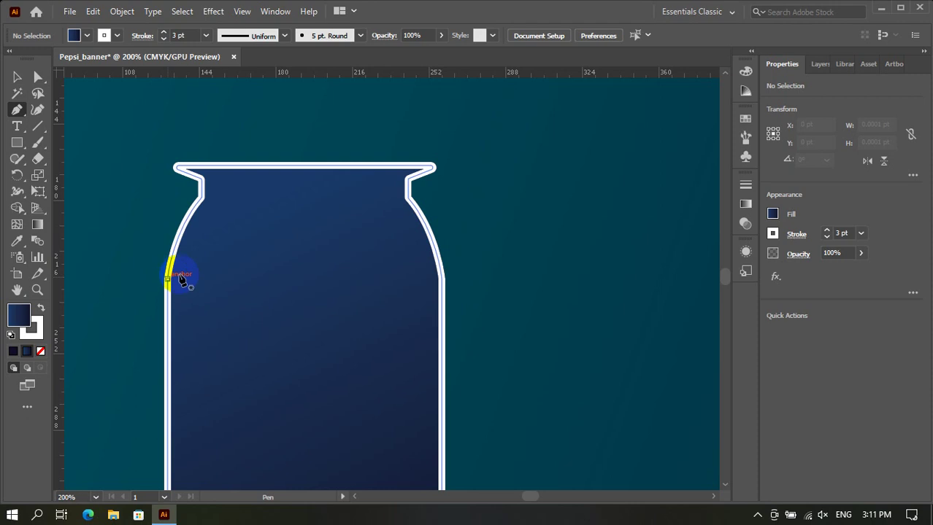
Draw a curved path across the can's shoulder from left edge to right edge.
click(168, 278)
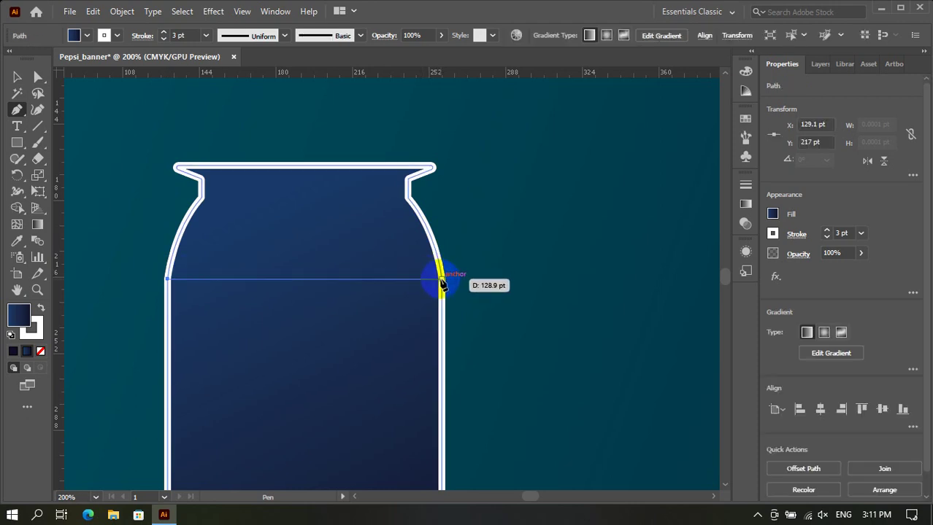
drag(441, 280, 611, 251)
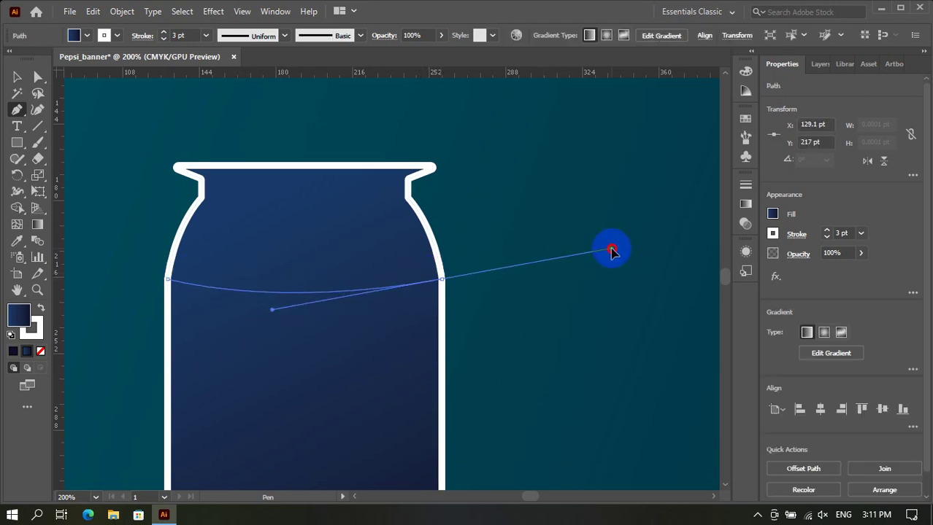
click(441, 281)
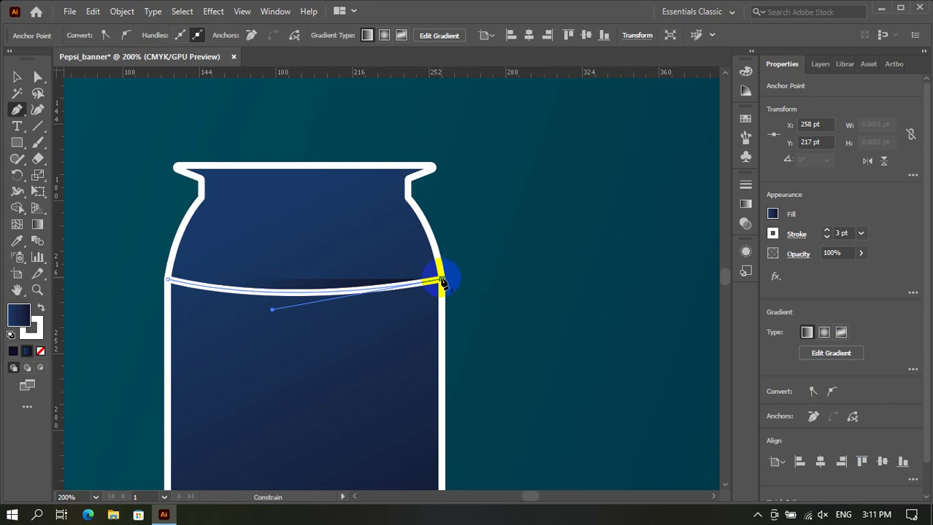
Give the curved line no fill and a 1 pt stroke.
click(17, 77)
click(345, 293)
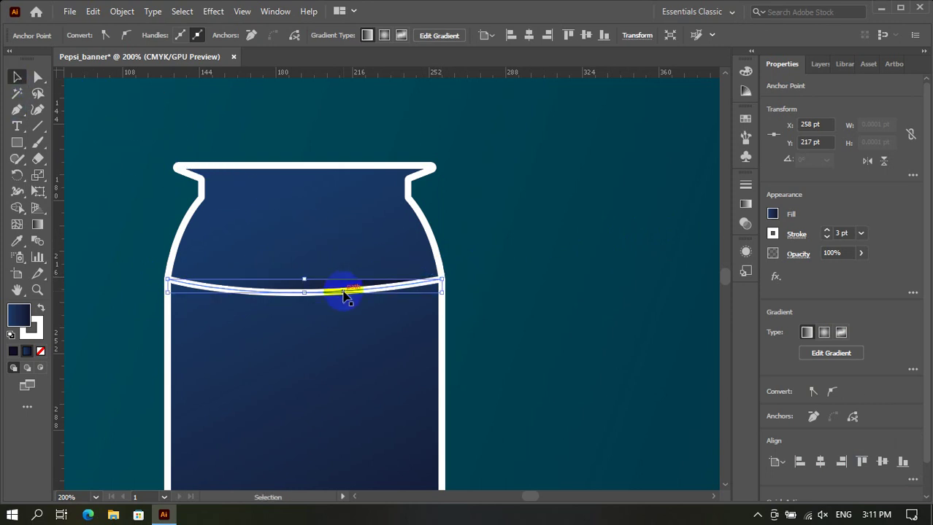
click(774, 215)
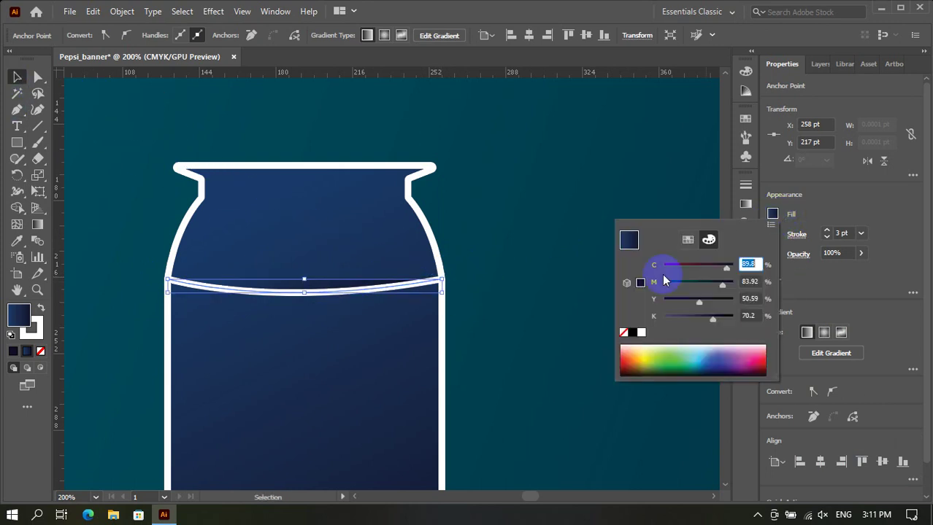
click(625, 335)
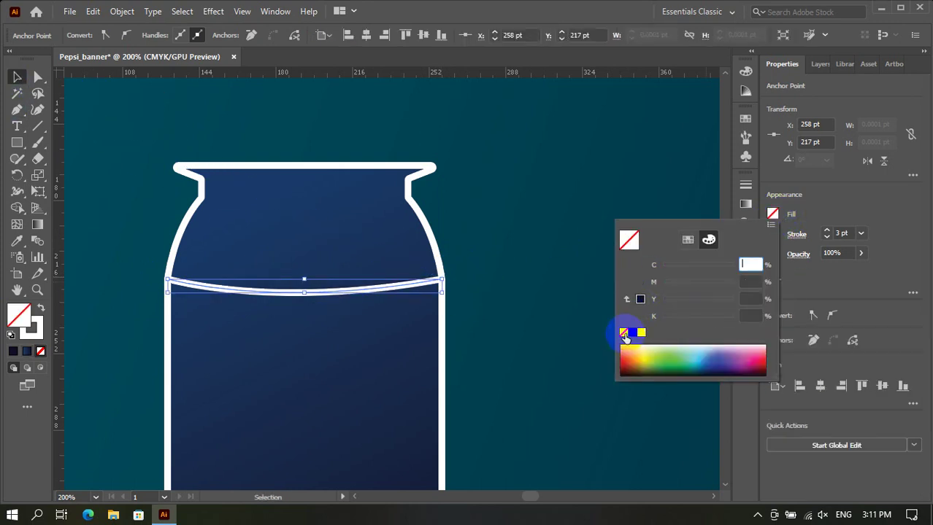
click(795, 235)
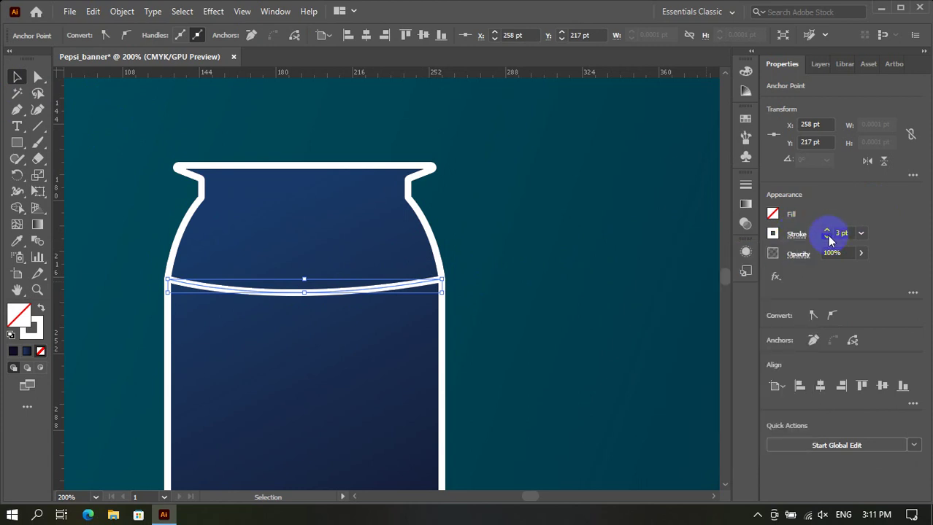
click(827, 236)
click(826, 237)
click(796, 236)
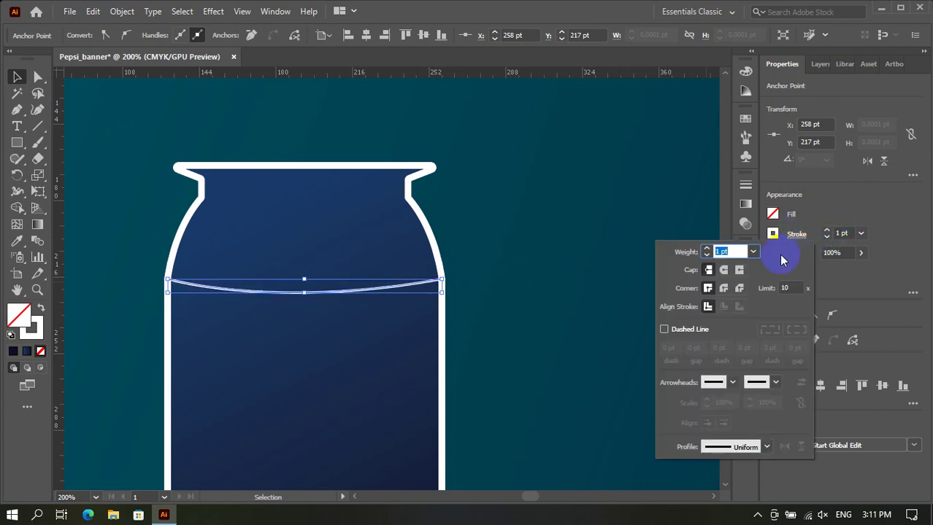
Make the shoulder curve a 30 pt dashed stroke with elliptical Width Profile 1, then deselect.
click(679, 332)
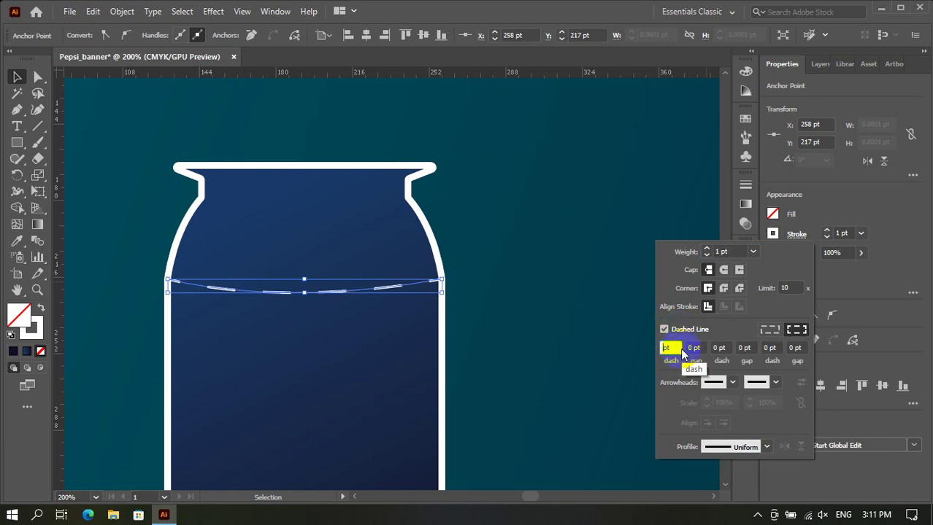
text(10)
click(682, 354)
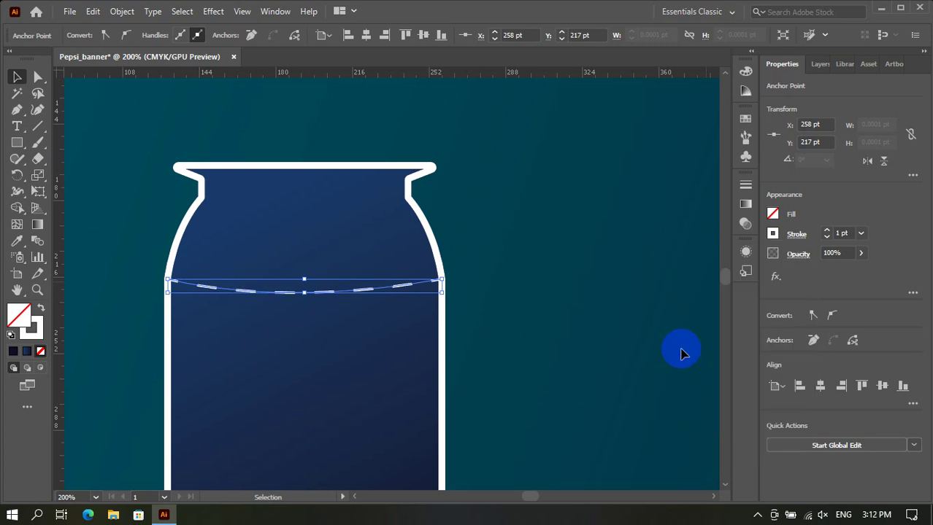
click(795, 234)
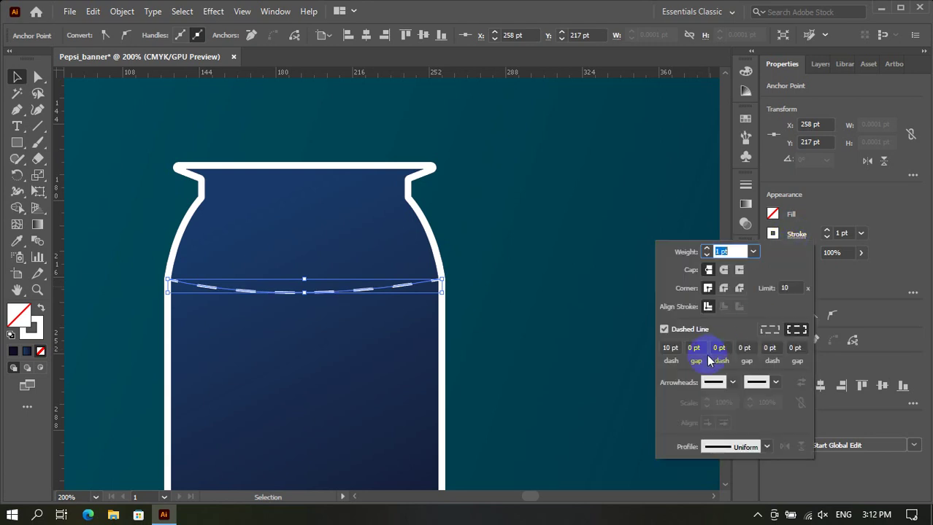
drag(670, 347, 650, 346)
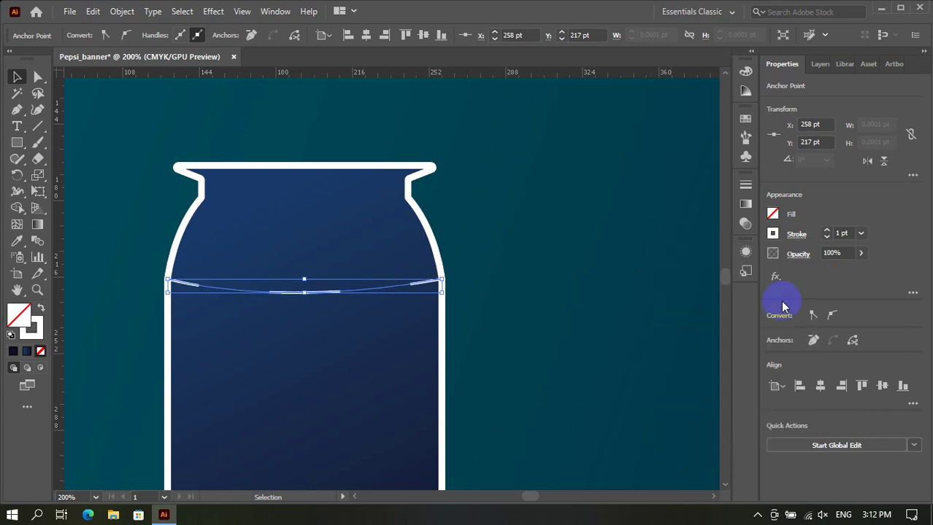
click(788, 237)
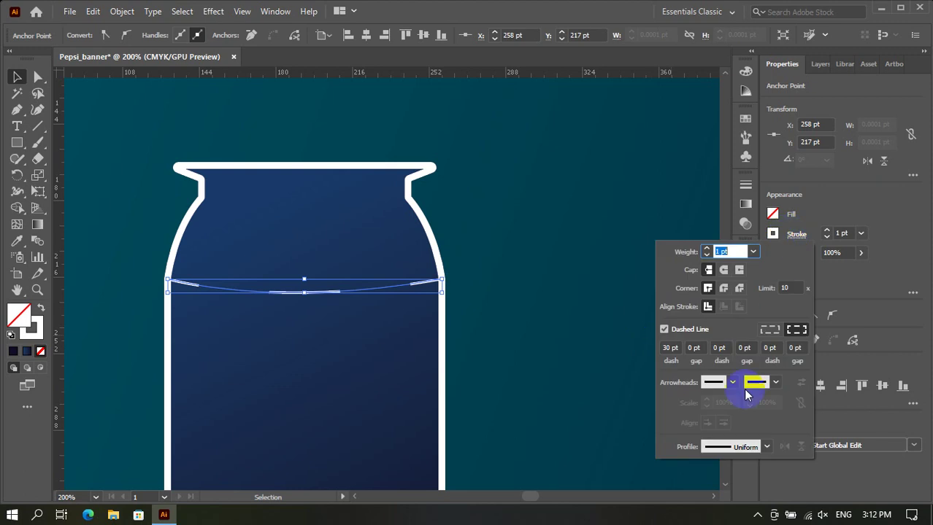
click(741, 447)
click(741, 311)
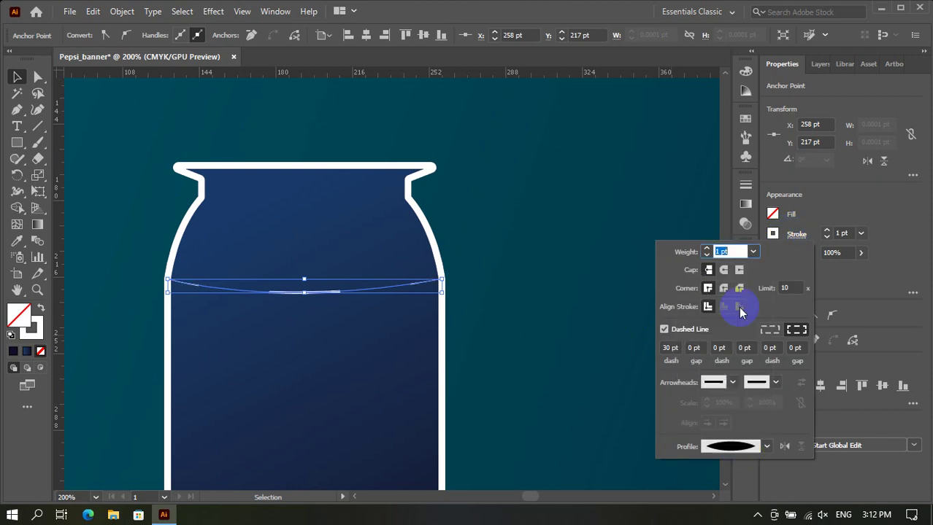
click(17, 78)
click(119, 131)
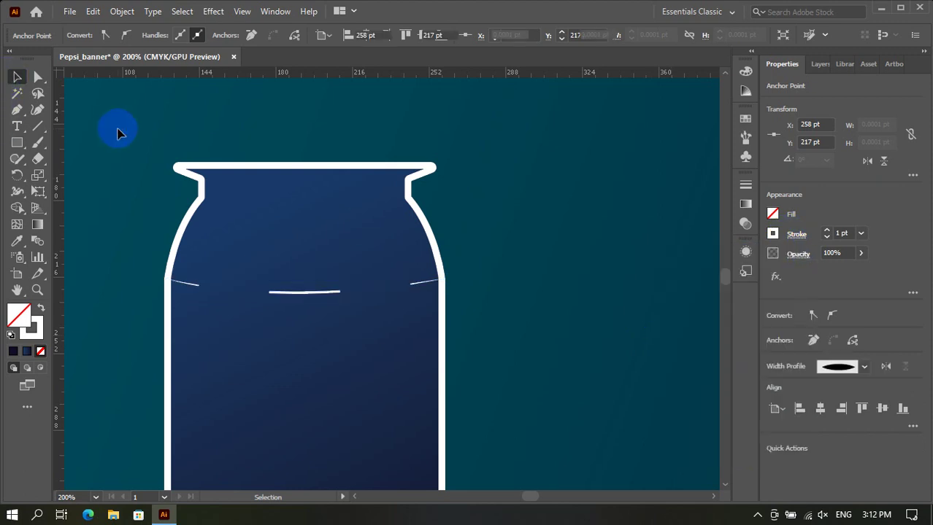
scroll(363, 169, down, 2)
scroll(364, 218, down, 1)
scroll(358, 288, up, 1)
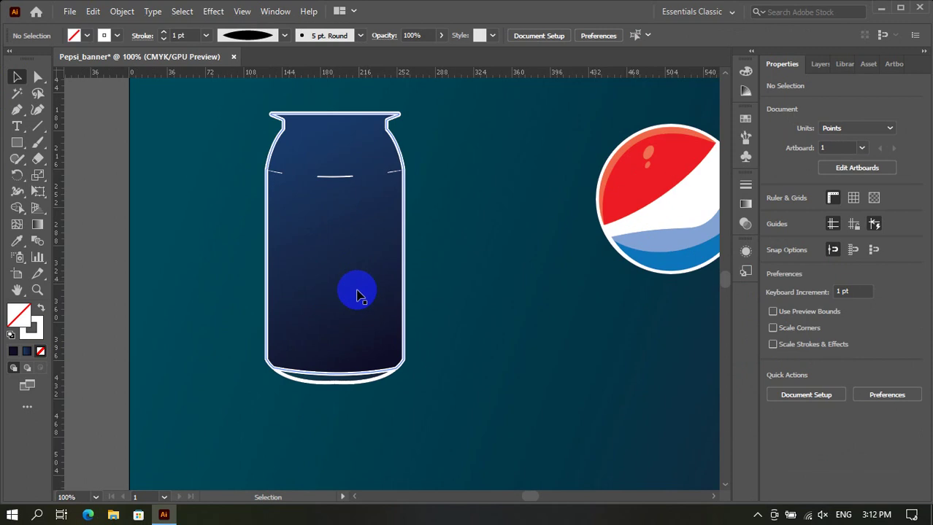
scroll(323, 307, down, 2)
scroll(313, 314, up, 4)
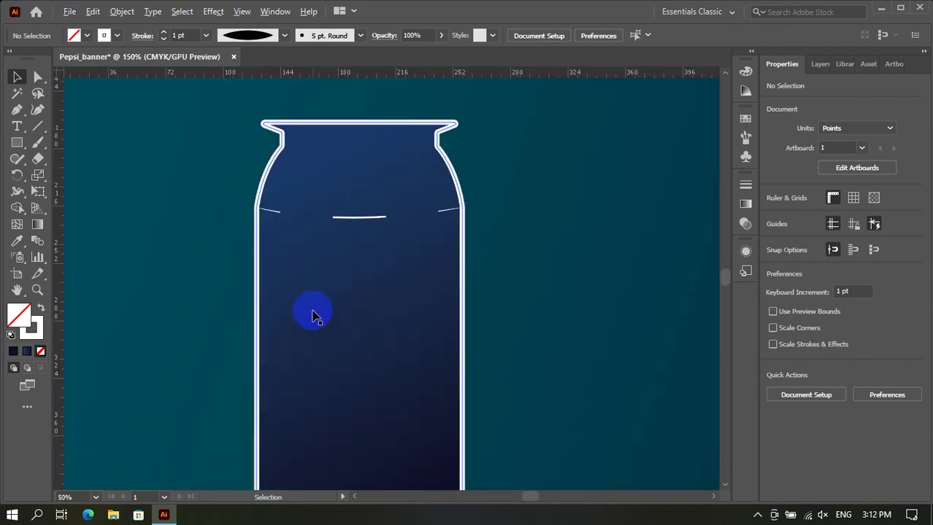
scroll(349, 166, up, 2)
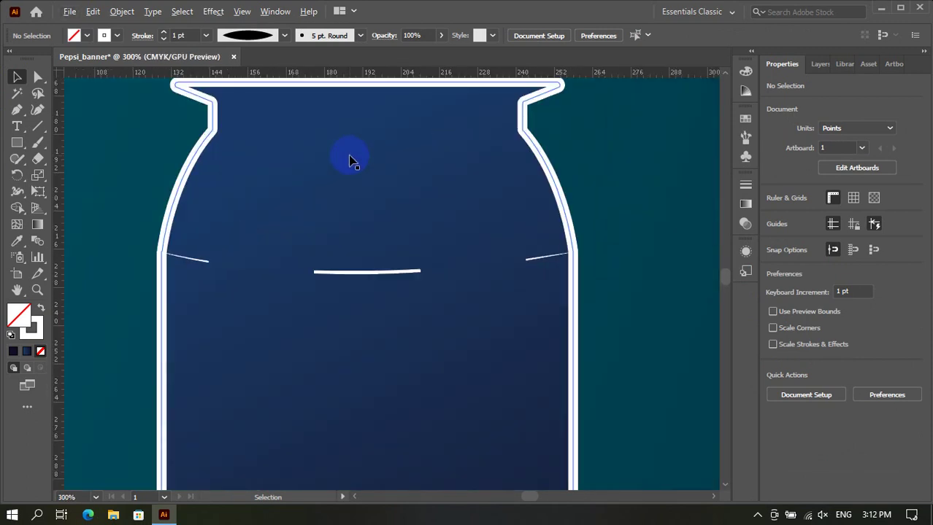
scroll(350, 160, down, 1)
scroll(349, 162, up, 1)
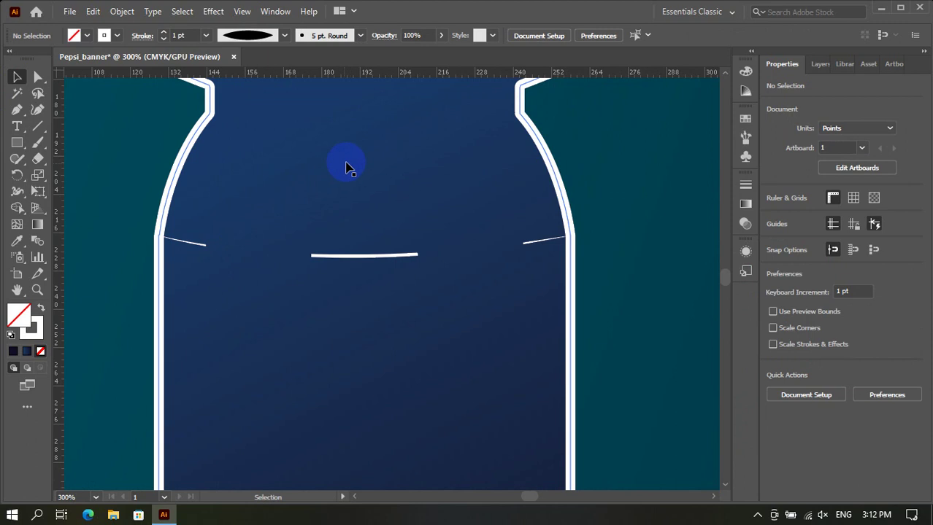
scroll(332, 150, up, 3)
drag(129, 111, 654, 177)
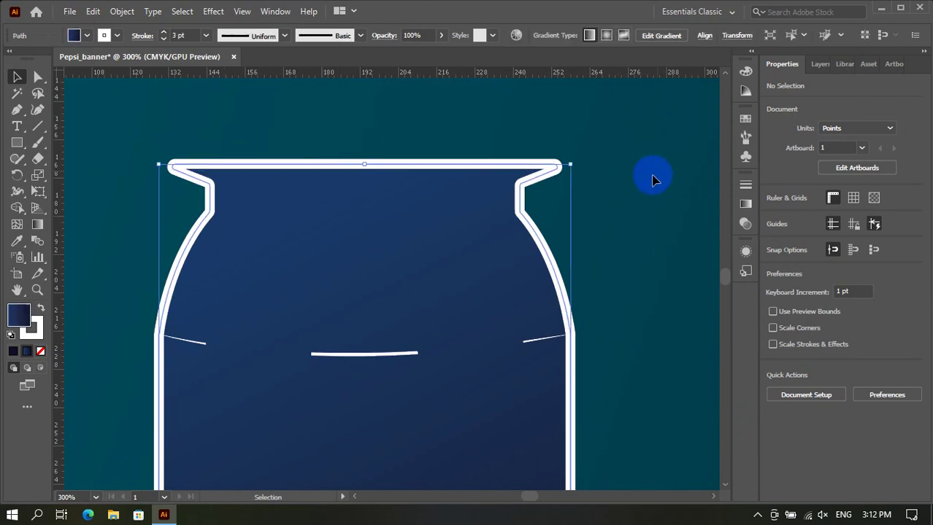
click(156, 168)
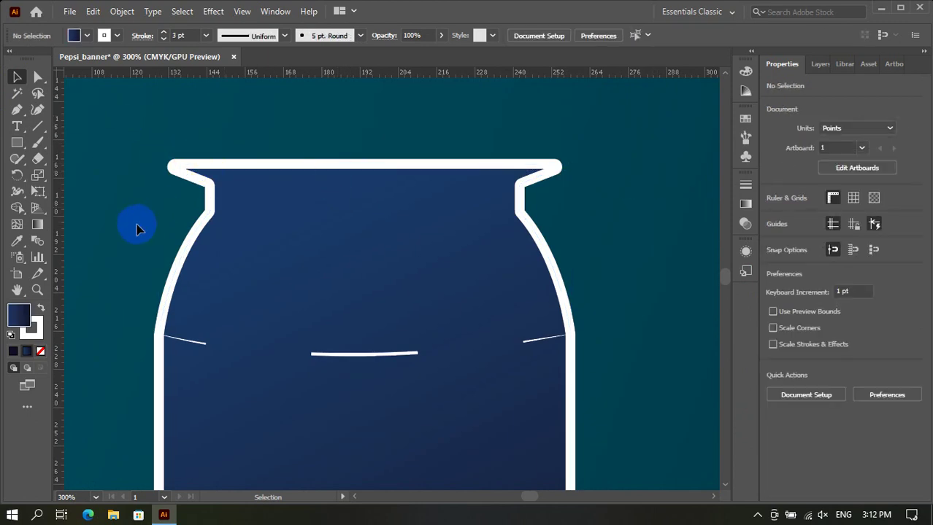
drag(134, 264, 680, 132)
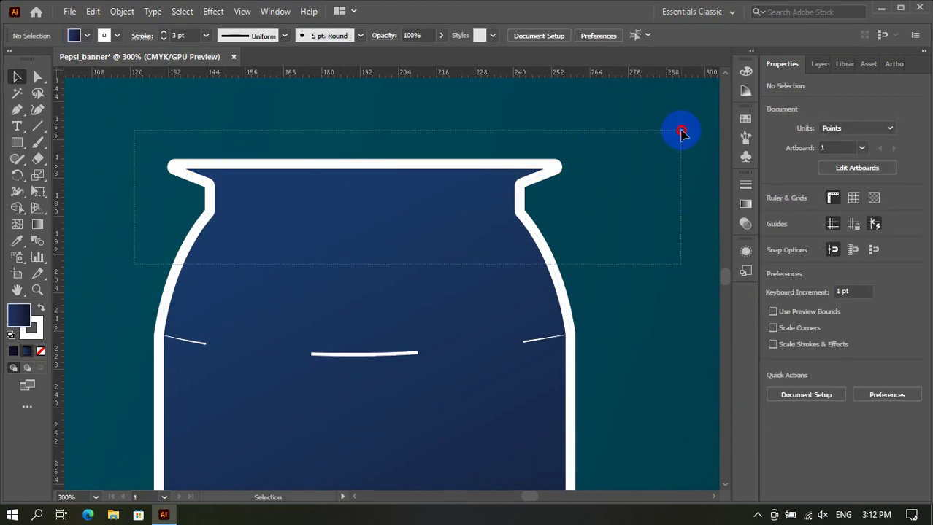
drag(680, 132, 601, 140)
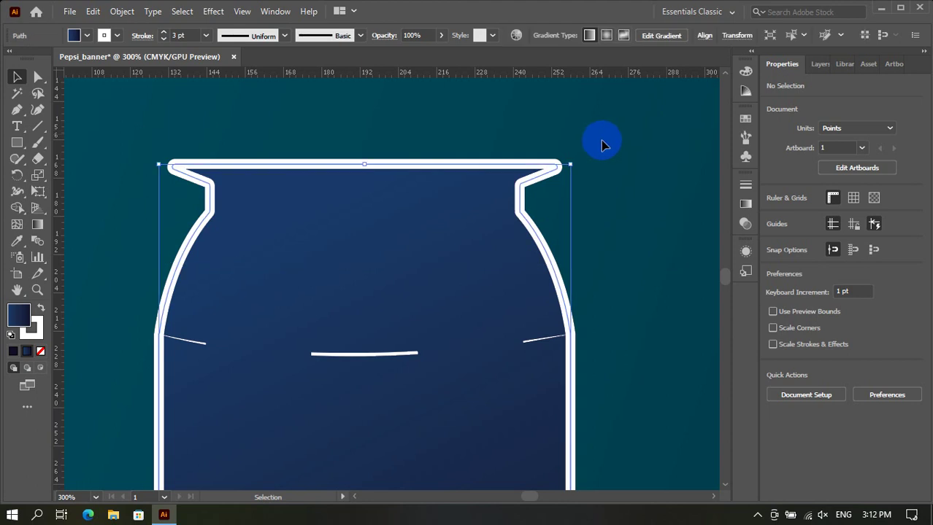
scroll(598, 140, down, 1)
click(358, 151)
click(235, 119)
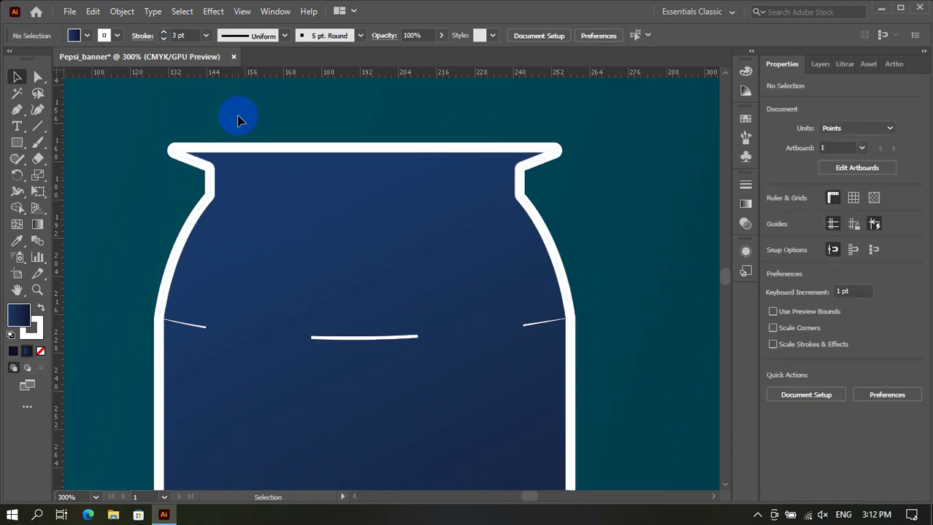
key(ctrl+minus)
Draw a rectangle over the can's flared lip and select it together with the can outline.
click(16, 142)
drag(145, 115, 537, 218)
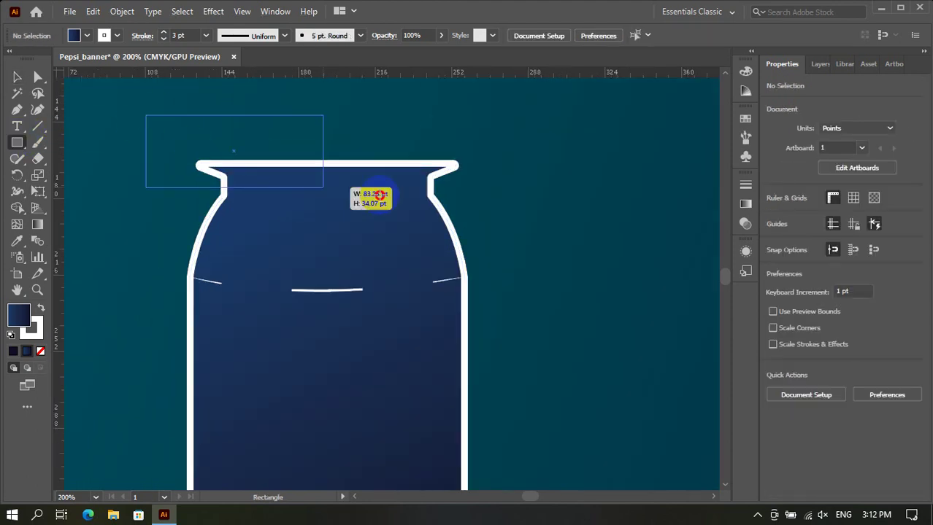
click(17, 77)
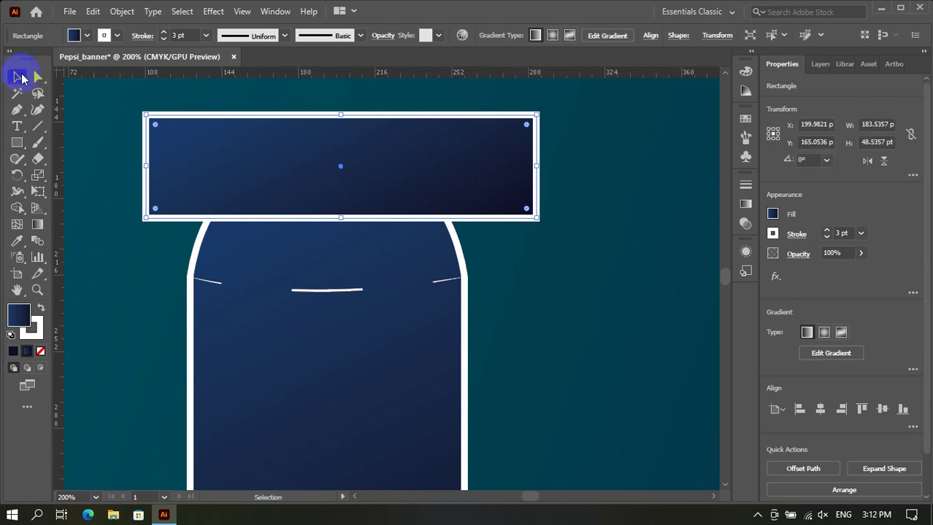
scroll(156, 119, up, 3)
click(144, 120)
mouse_move(125, 125)
mouse_down()
mouse_move(645, 312)
mouse_move(653, 300)
mouse_up()
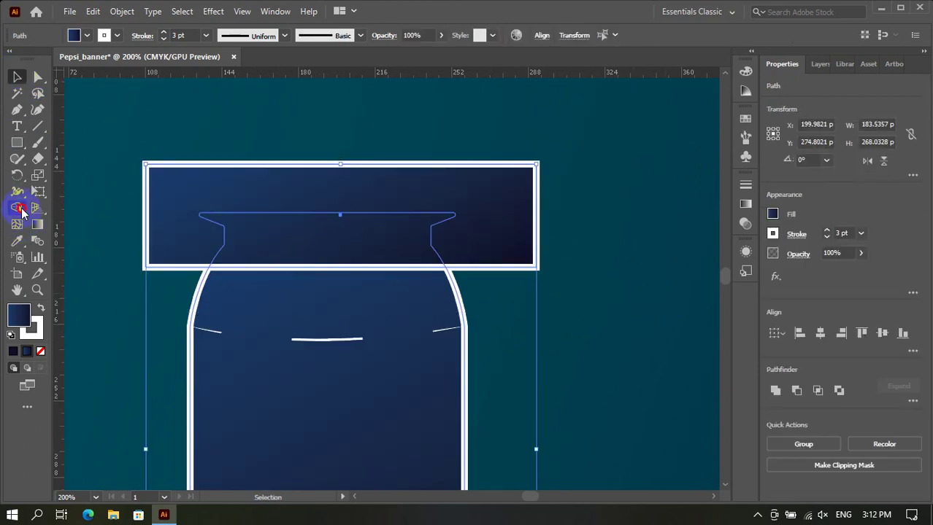
Merge the lip into the rectangle with Shape Builder, then delete the rectangle.
click(18, 207)
drag(415, 250, 576, 246)
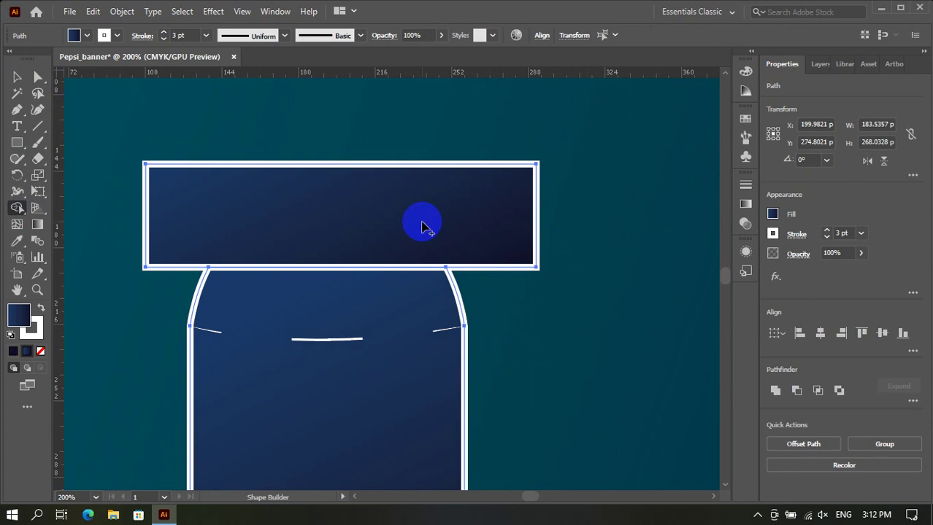
click(17, 77)
click(75, 88)
click(261, 227)
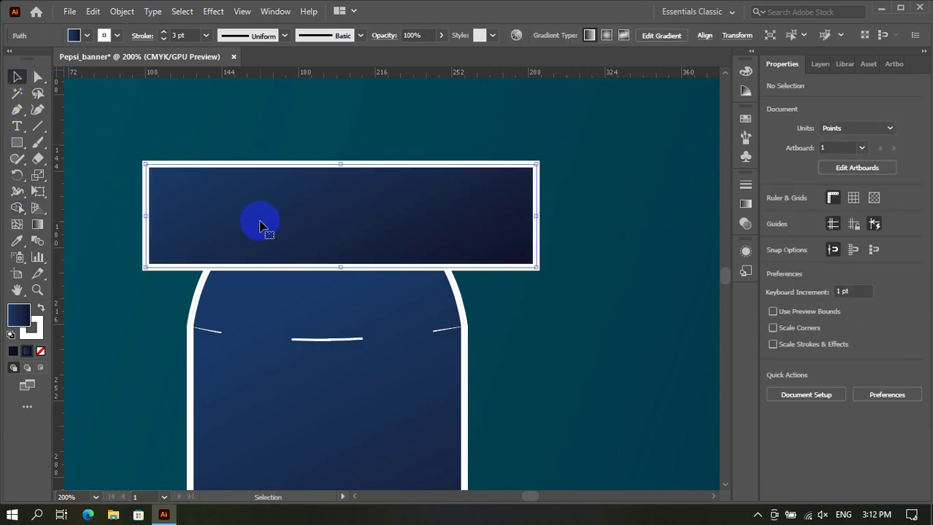
key(Delete)
scroll(327, 189, down, 1)
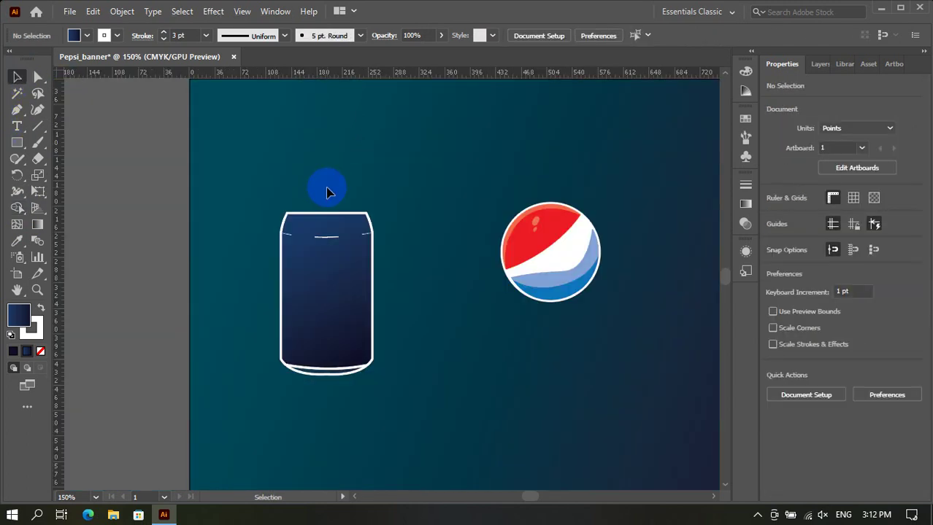
scroll(362, 327, up, 1)
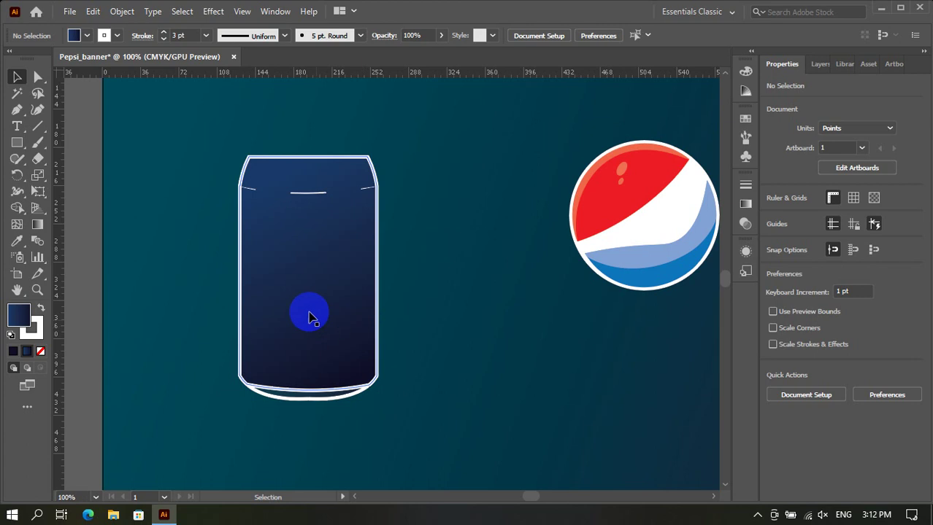
scroll(306, 312, up, 1)
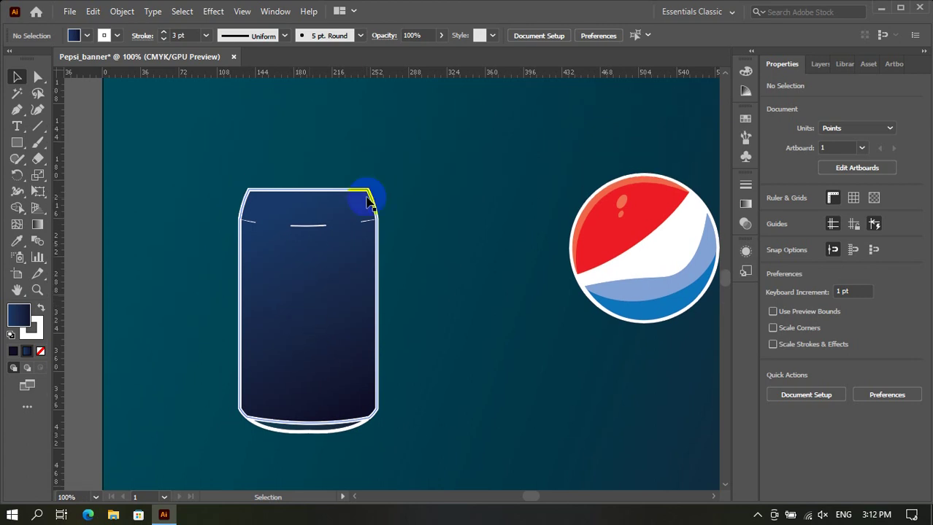
scroll(256, 330, up, 2)
scroll(329, 131, down, 3)
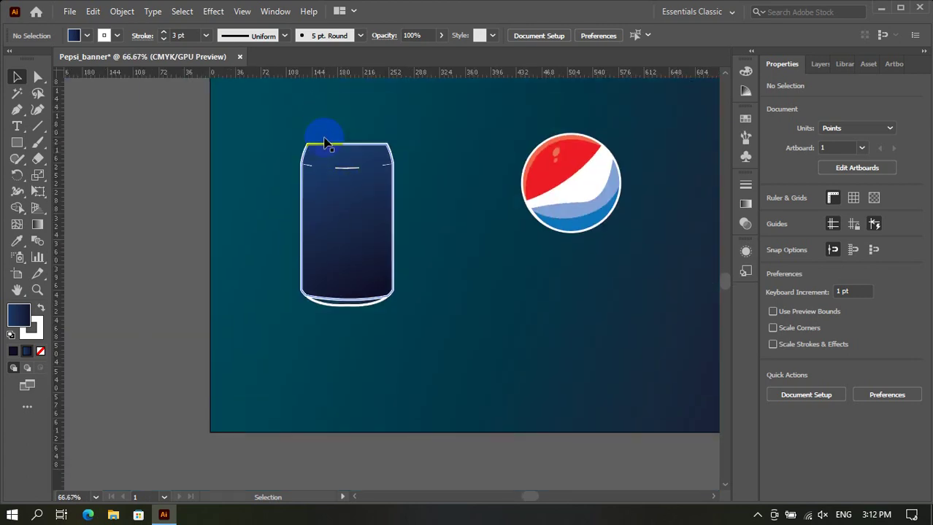
scroll(337, 281, up, 2)
scroll(328, 299, up, 2)
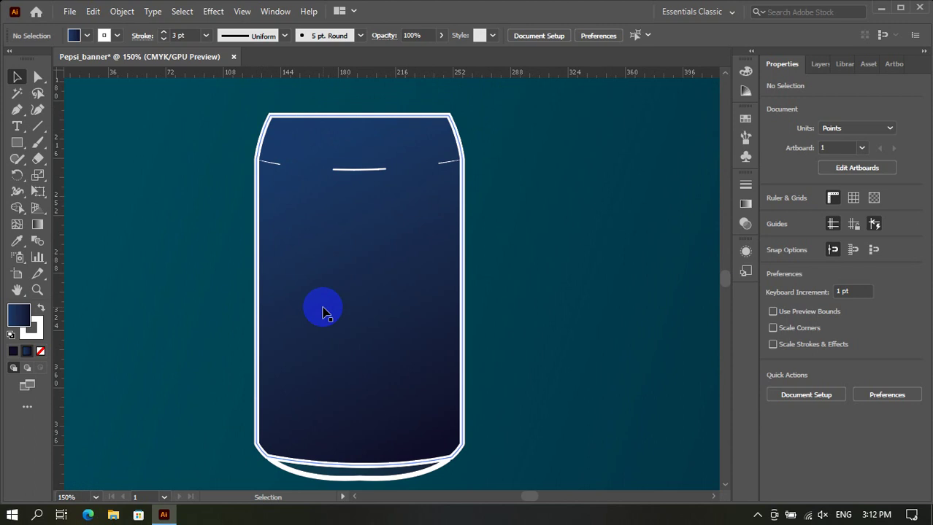
Draw a thin rectangle, about 22.71 × 212.48 pt, down the can's left edge.
click(316, 203)
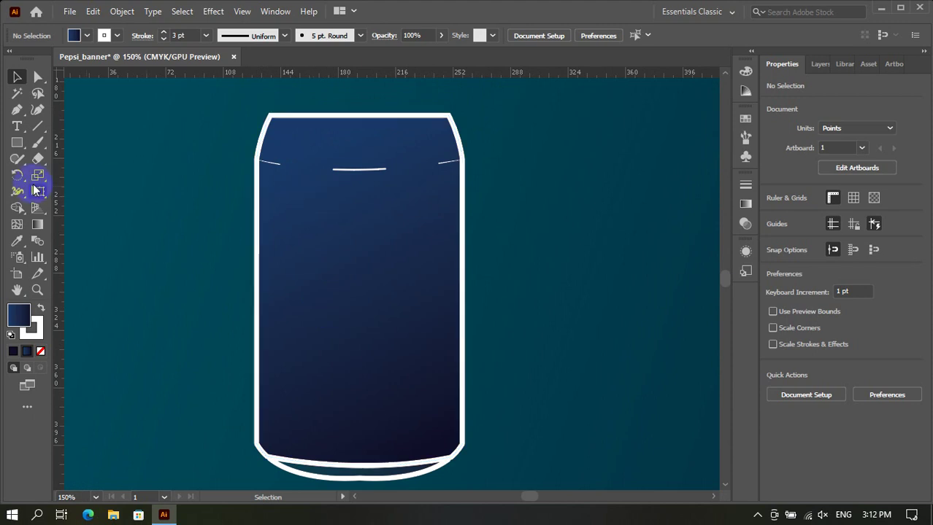
click(17, 147)
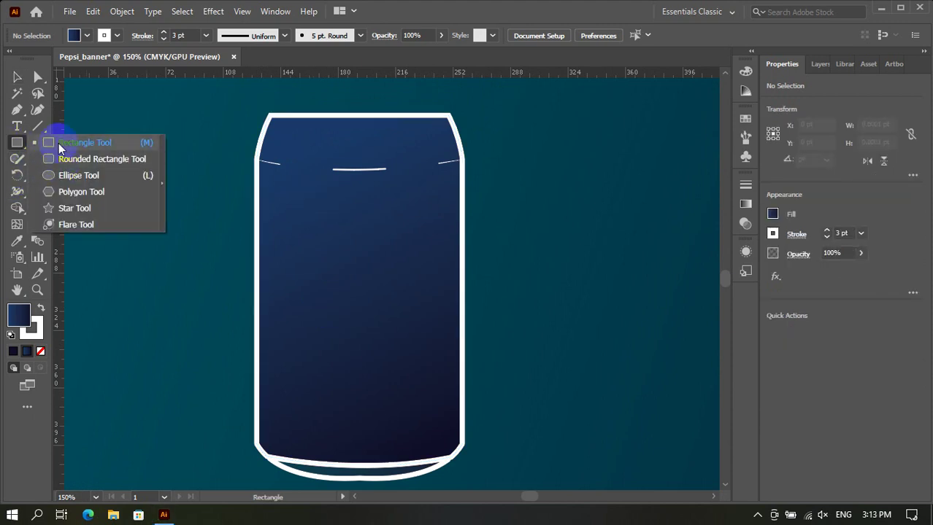
click(58, 143)
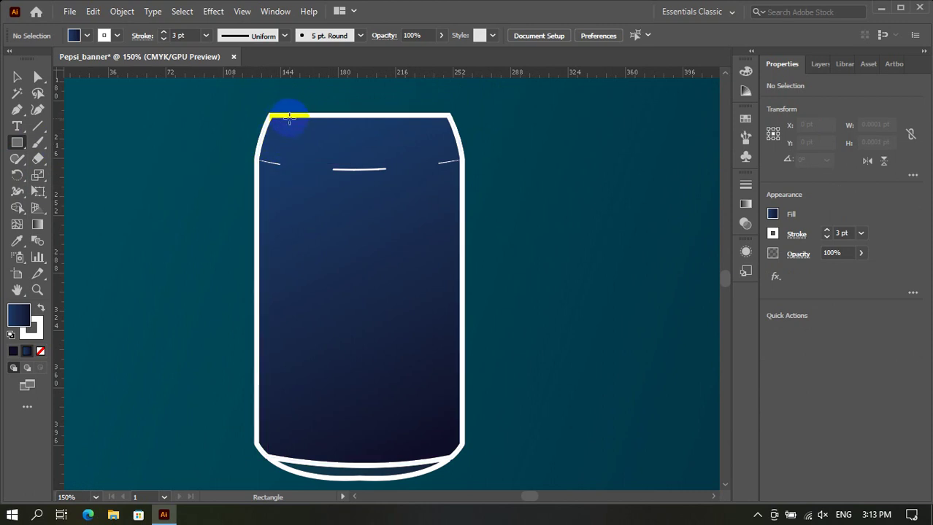
mouse_move(282, 119)
mouse_down()
mouse_move(281, 351)
mouse_move(262, 171)
mouse_move(253, 427)
mouse_up()
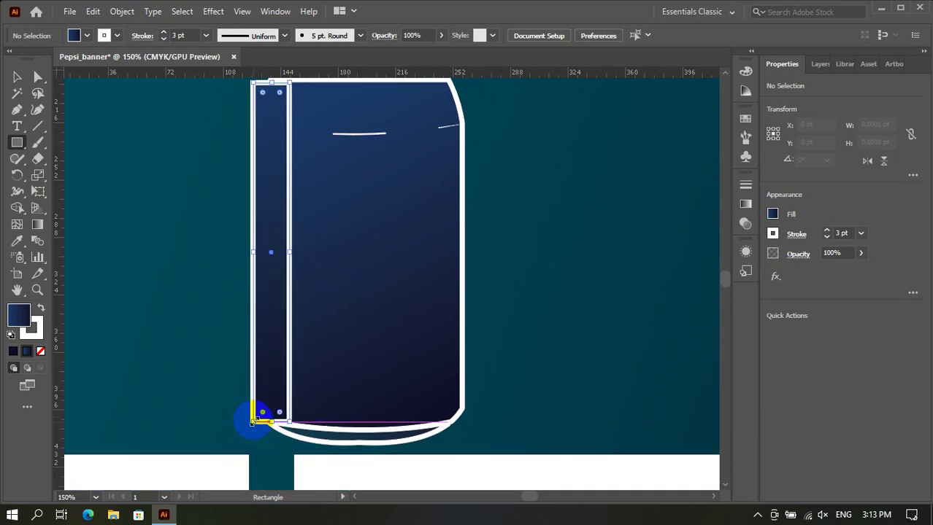
scroll(254, 420, up, 3)
scroll(253, 417, down, 1)
scroll(252, 417, down, 3)
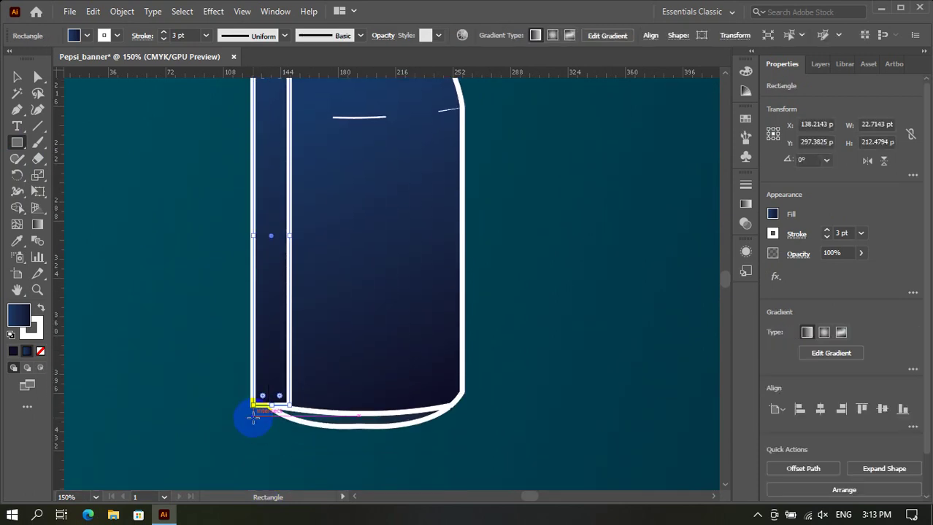
scroll(253, 417, up, 3)
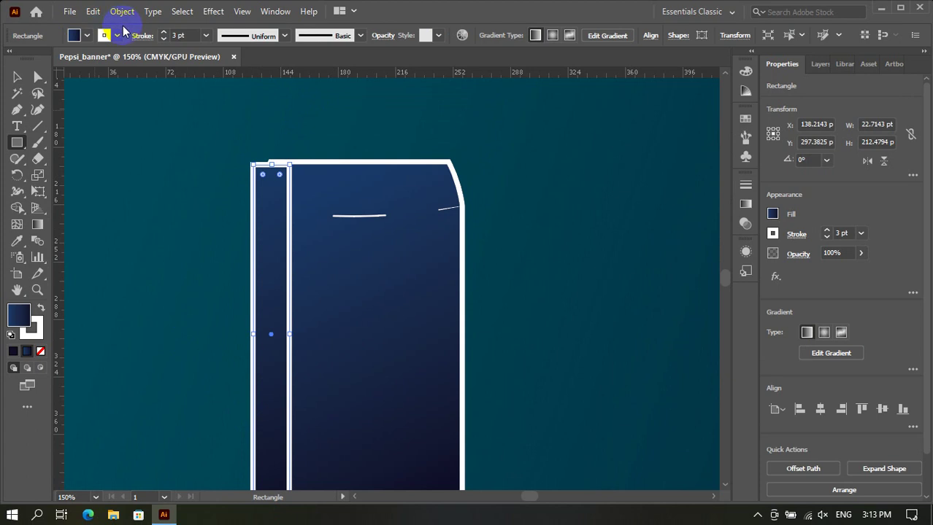
Remove the thin strip rectangle from the can's left edge, leaving the white-outlined navy body.
click(121, 38)
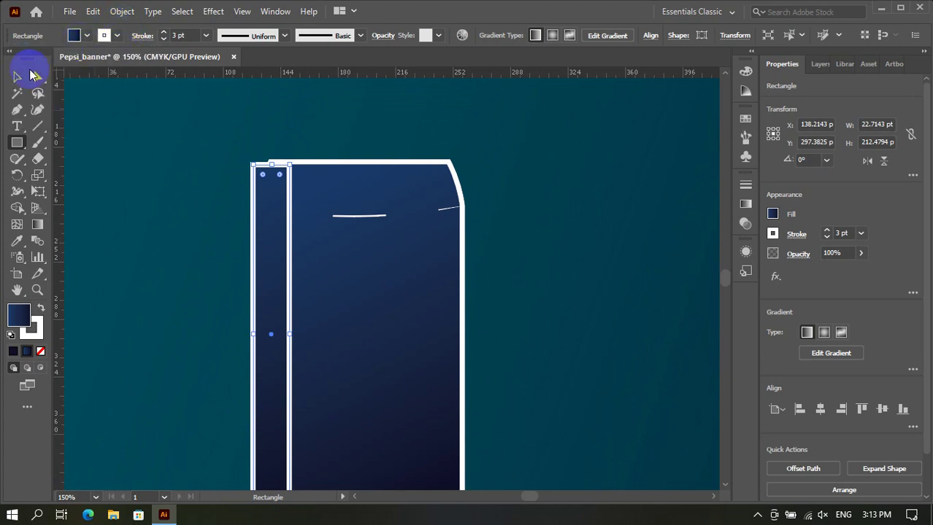
click(89, 101)
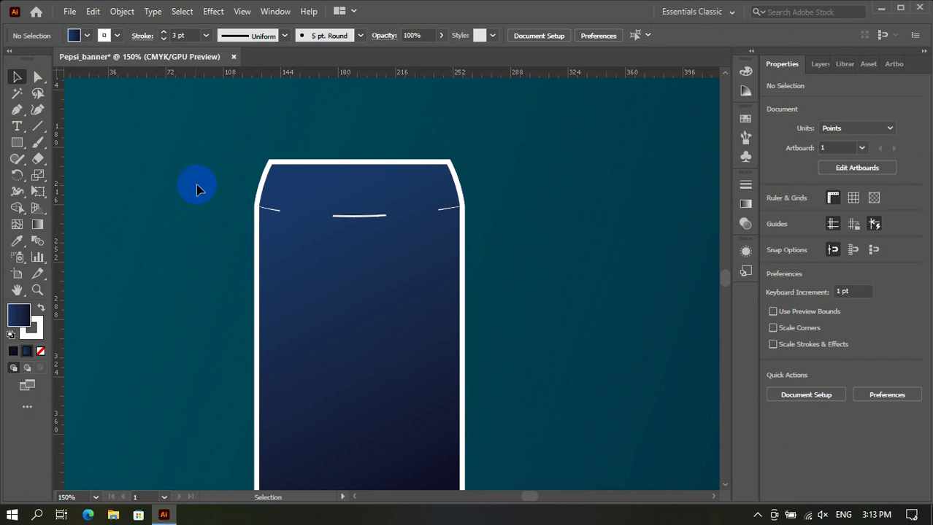
scroll(198, 188, down, 3)
scroll(270, 239, up, 2)
scroll(218, 310, up, 4)
scroll(292, 219, up, 3)
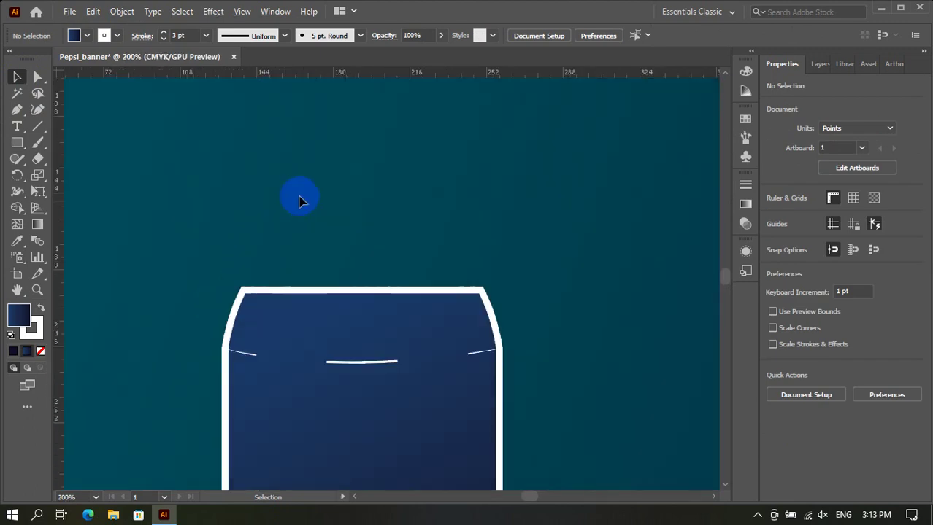
scroll(302, 197, up, 1)
scroll(306, 203, down, 2)
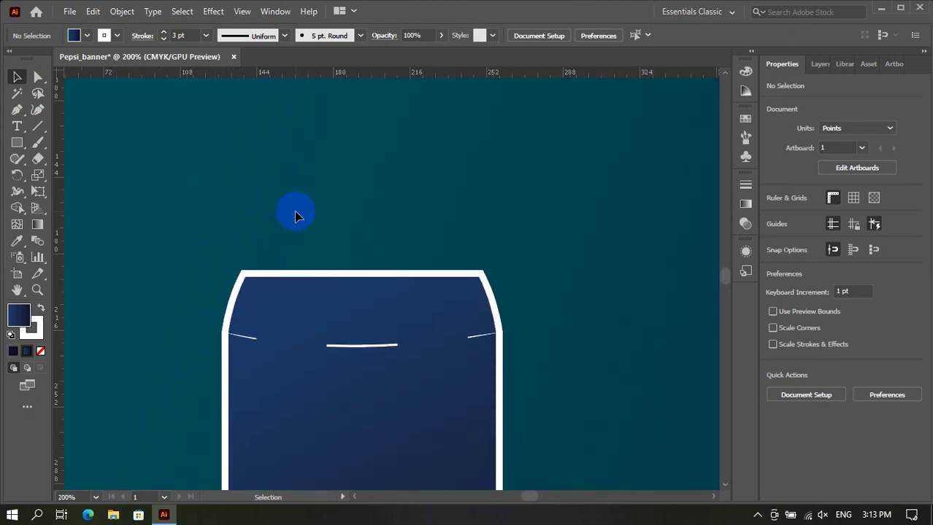
scroll(298, 212, down, 1)
scroll(267, 273, up, 1)
scroll(267, 276, up, 1)
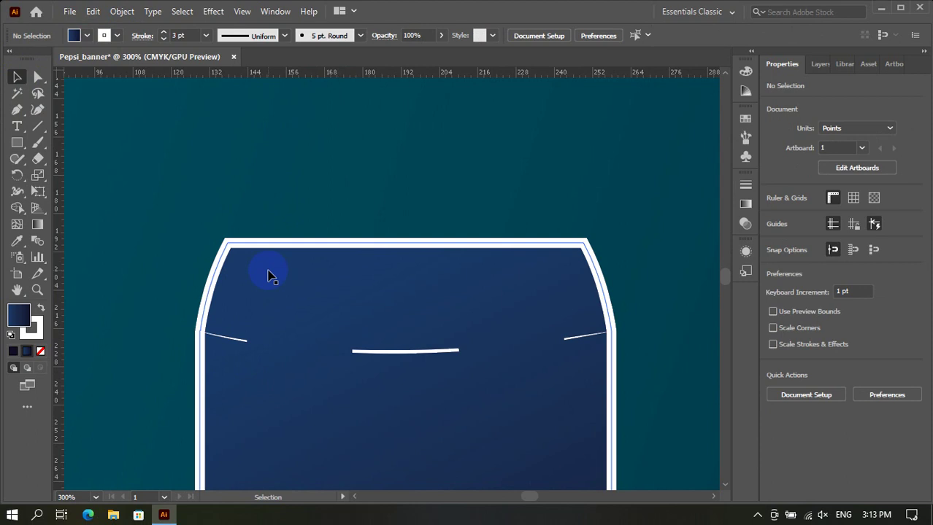
scroll(268, 275, up, 2)
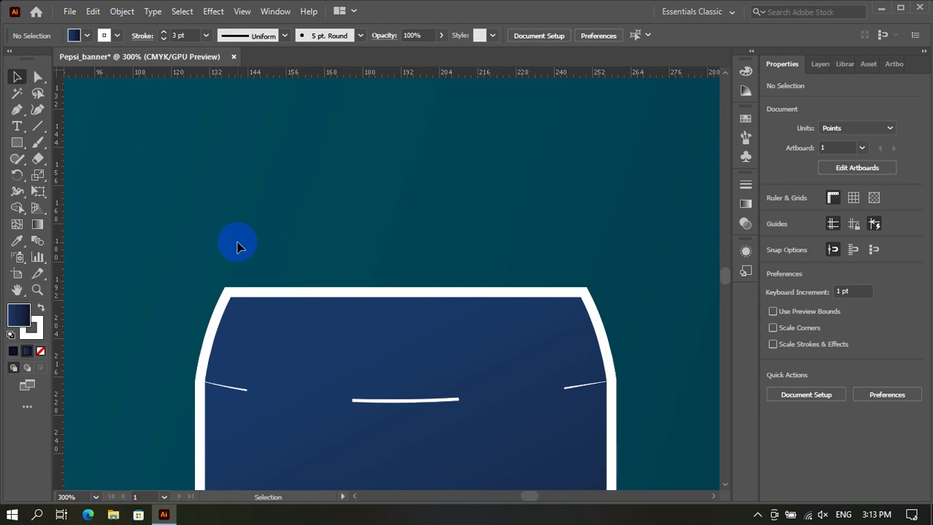
click(16, 141)
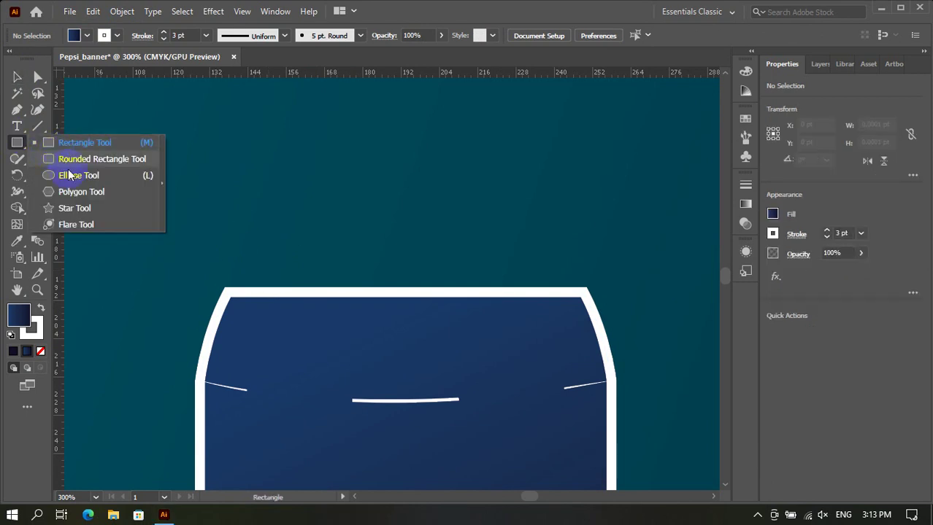
Draw a flat ellipse about 144 pt wide above the can top and set its fill.
key(l)
alt+scroll(269, 230, down, 2)
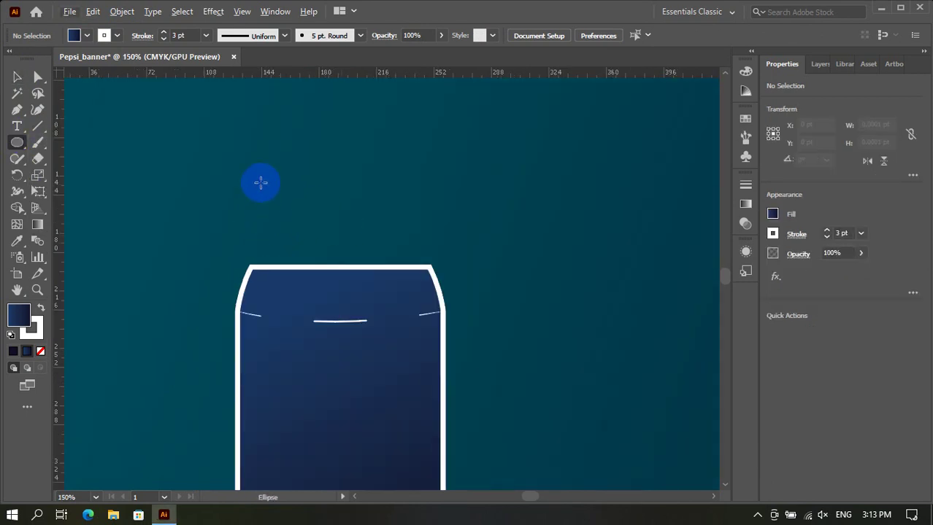
drag(261, 183, 467, 211)
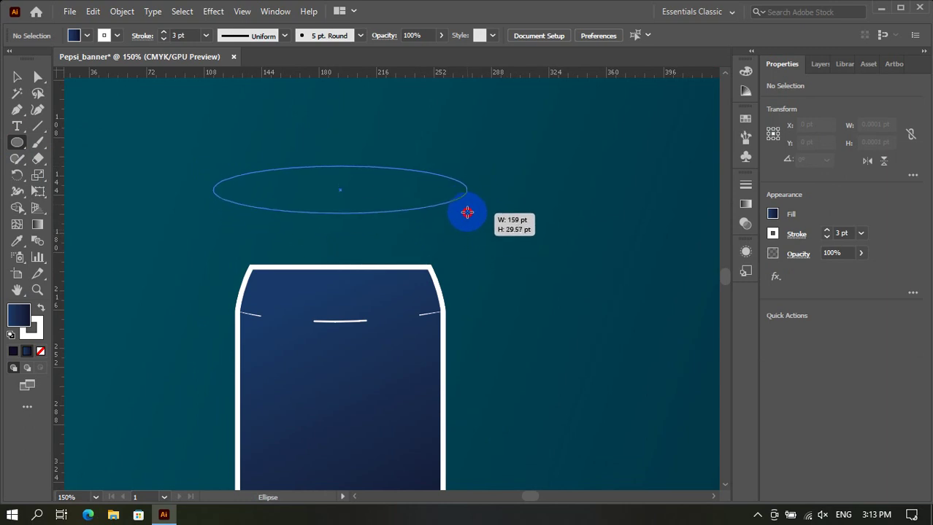
drag(467, 212, 442, 196)
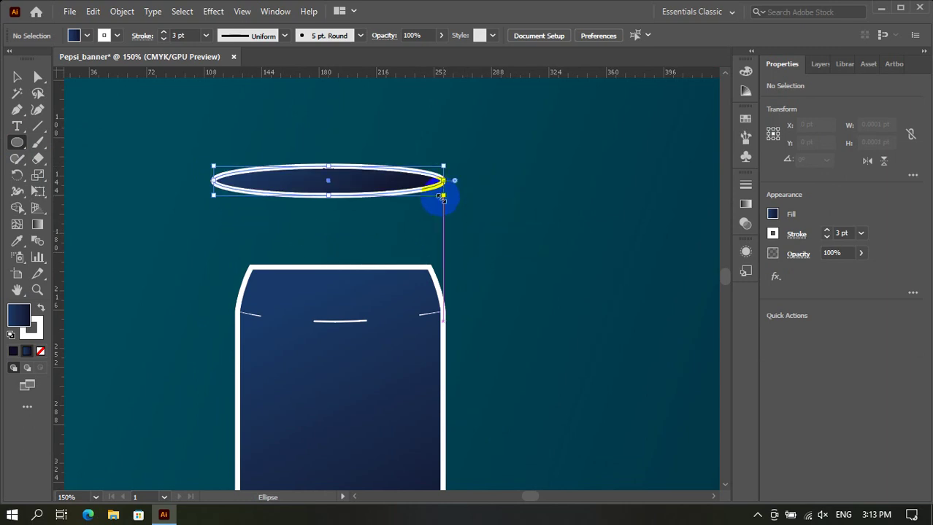
click(87, 35)
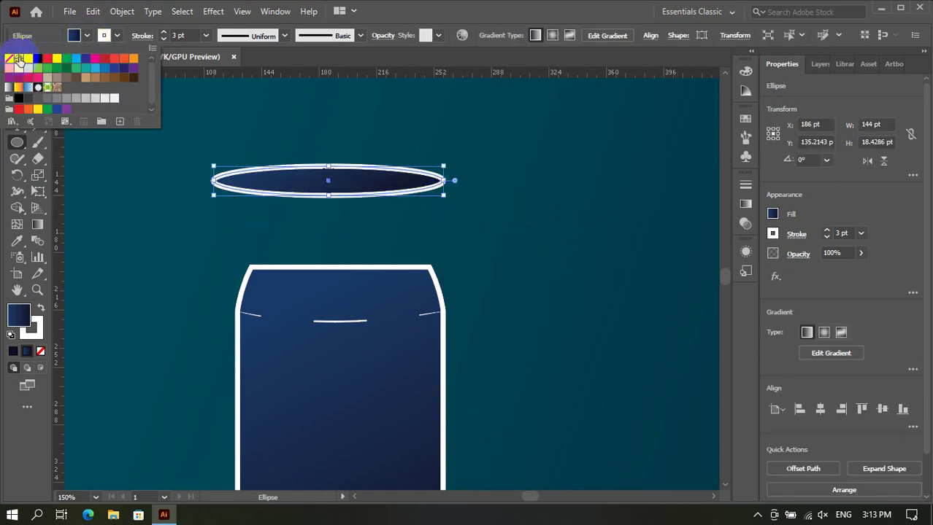
click(120, 33)
Move the ellipse onto the can top and shrink it to match the can's width.
click(17, 77)
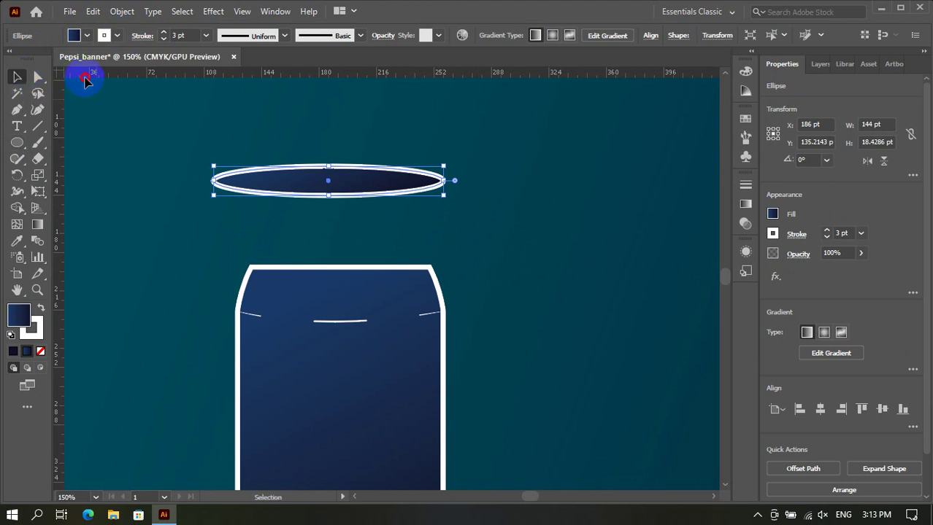
mouse_move(302, 171)
mouse_down()
mouse_move(326, 243)
mouse_move(316, 243)
mouse_up()
click(413, 202)
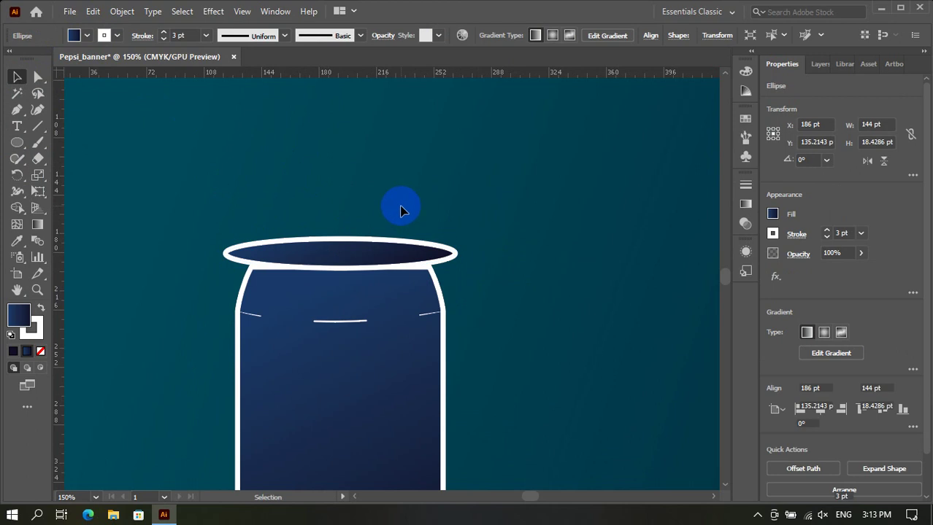
key(ctrl+1)
key(ctrl+plus)
key(ctrl+plus)
click(478, 195)
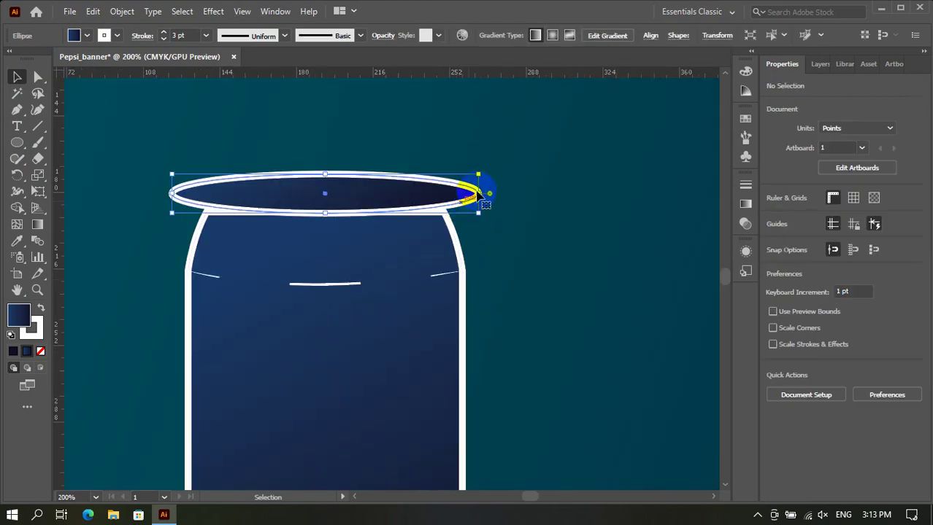
drag(478, 176, 449, 177)
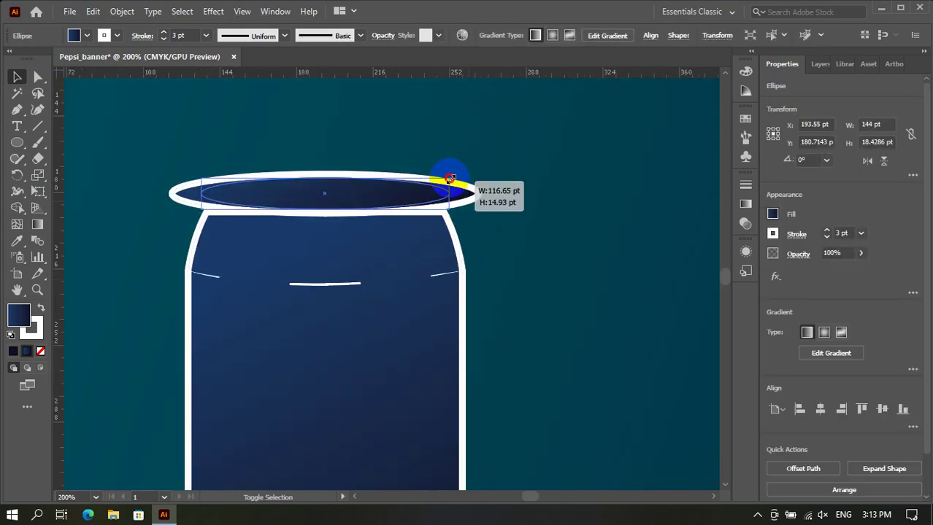
click(511, 186)
Nudge the rim ellipse down so it sits on the can's flat top.
scroll(308, 223, up, 2)
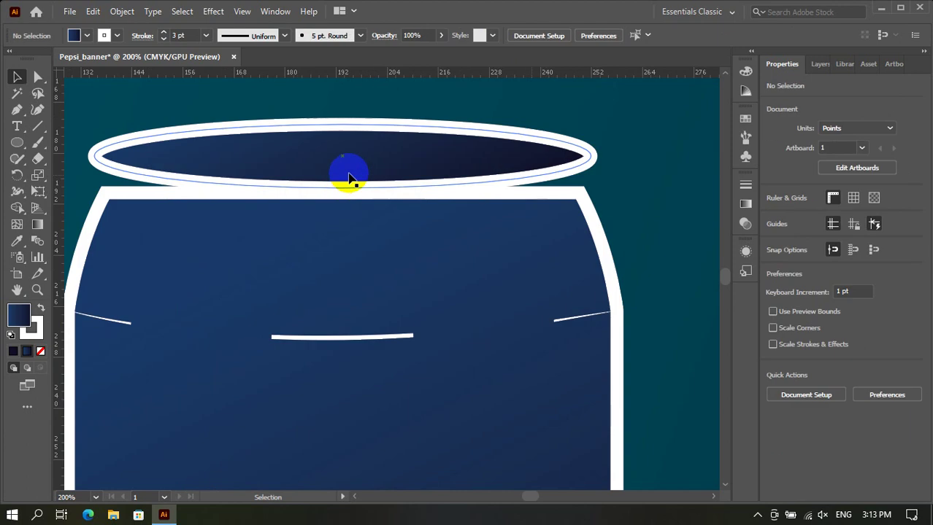
scroll(370, 162, down, 1)
drag(376, 144, 377, 175)
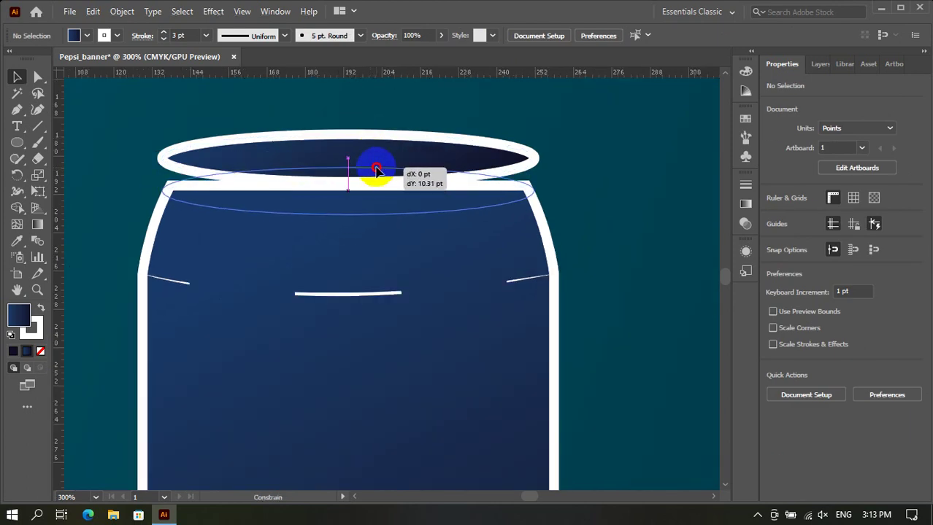
drag(377, 175, 377, 169)
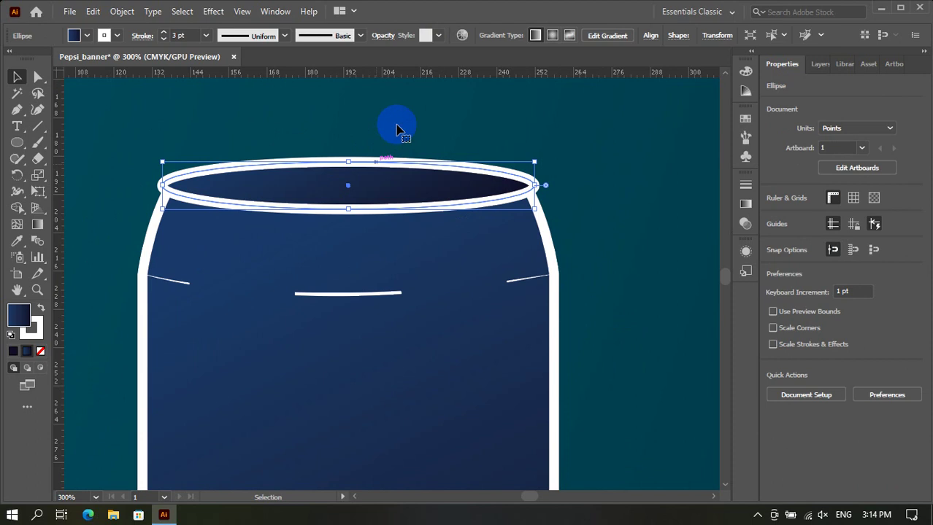
click(394, 135)
scroll(392, 145, down, 2)
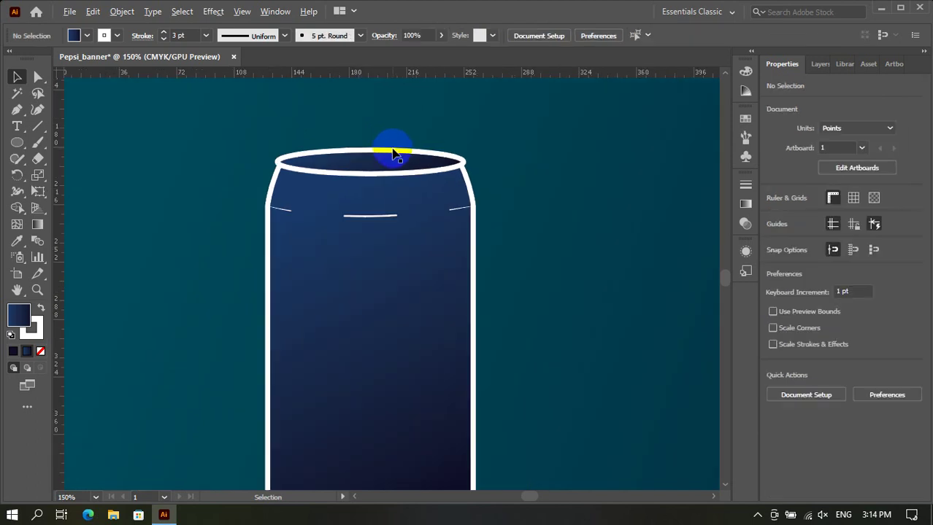
scroll(390, 150, down, 1)
scroll(352, 139, up, 2)
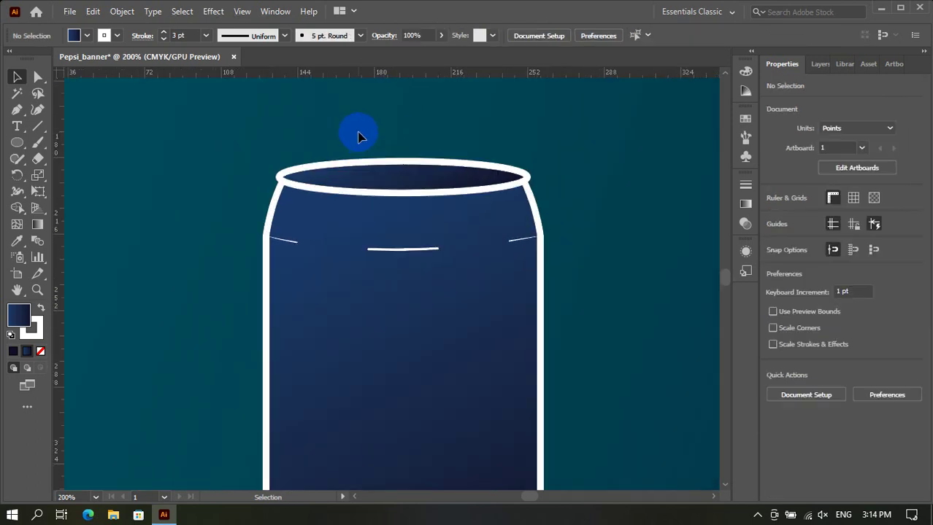
Select the can and rim, then Shape Builder-merge the top ellipse region into the can body.
drag(210, 126, 582, 195)
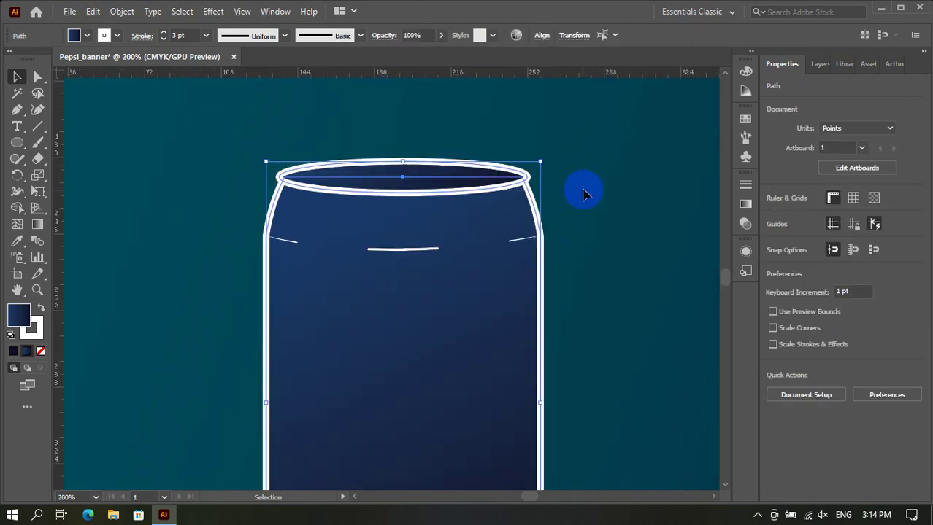
click(18, 208)
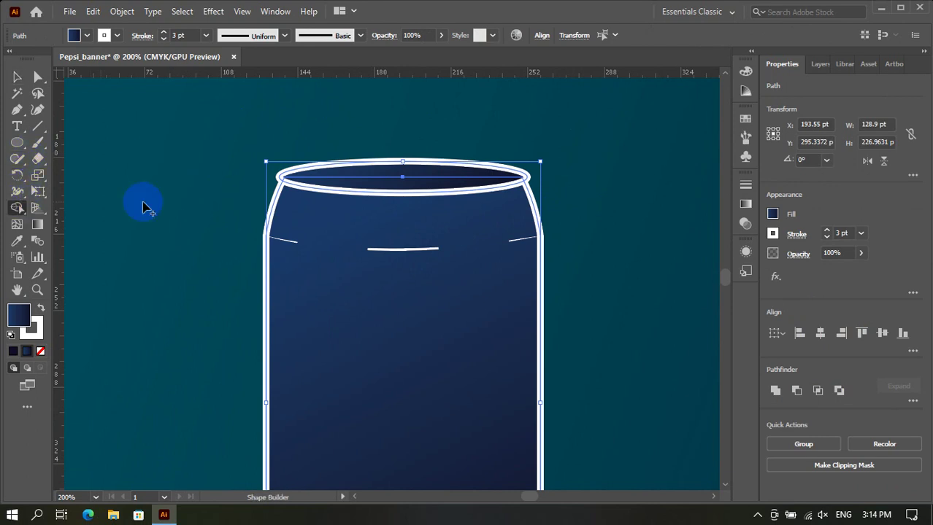
click(362, 186)
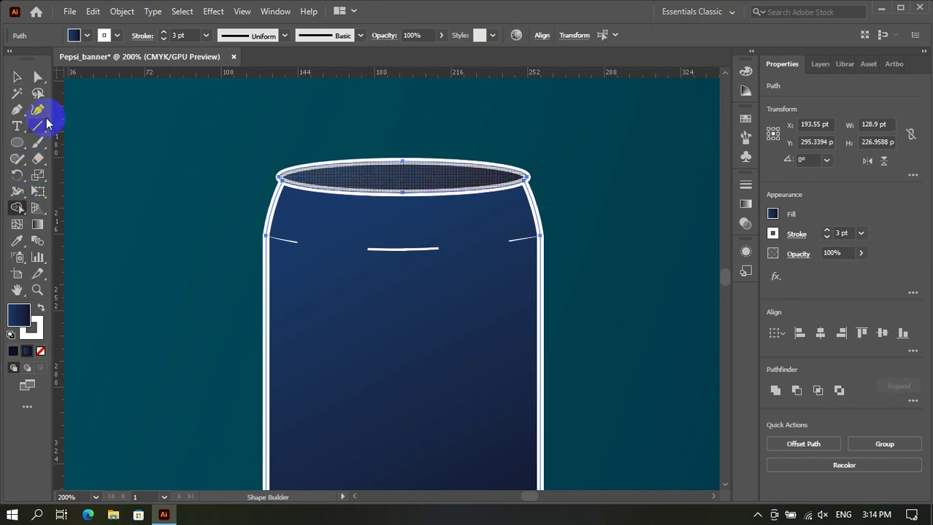
click(18, 77)
click(115, 118)
scroll(263, 151, down, 3)
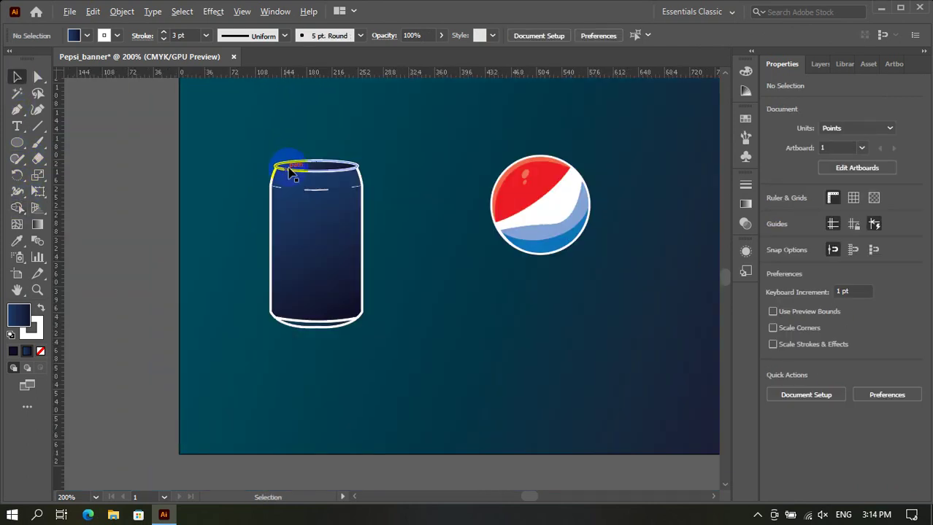
scroll(281, 166, up, 1)
scroll(406, 210, down, 1)
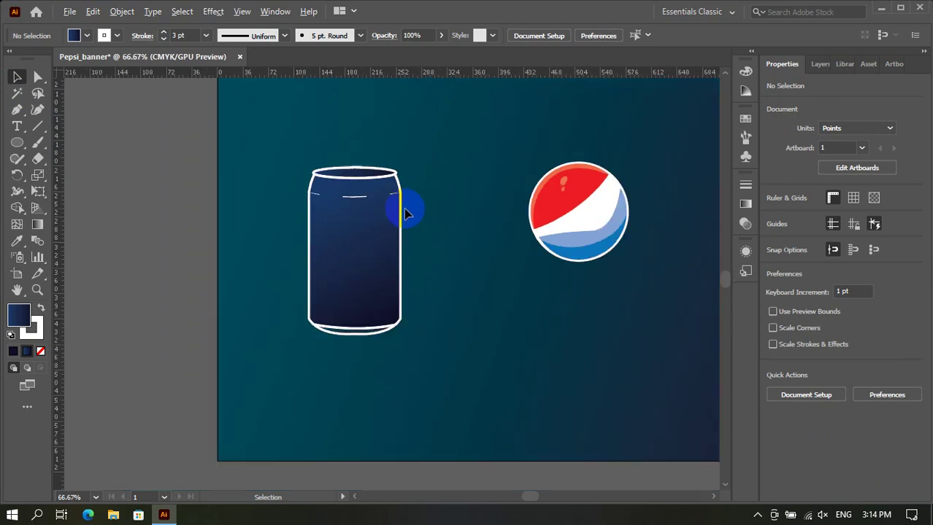
scroll(354, 244, up, 1)
scroll(306, 245, up, 1)
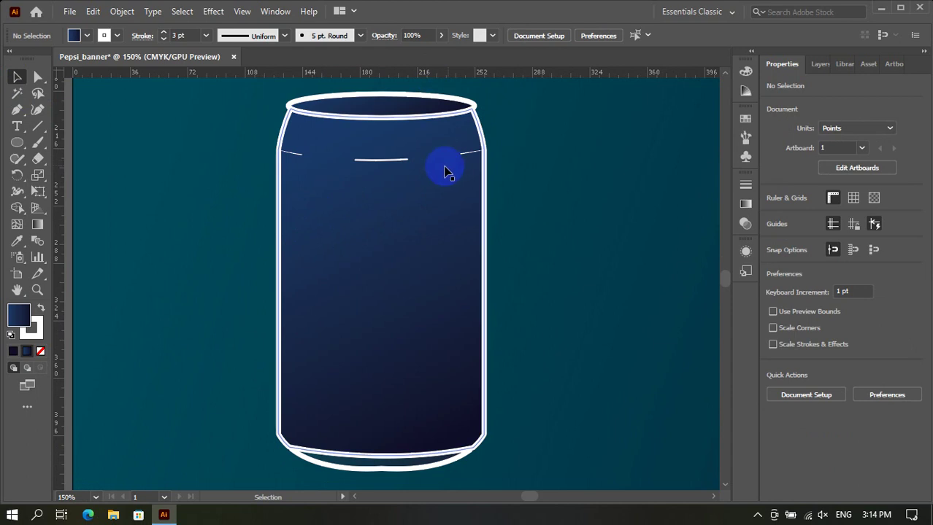
scroll(445, 190, down, 2)
scroll(451, 213, down, 1)
scroll(488, 239, up, 2)
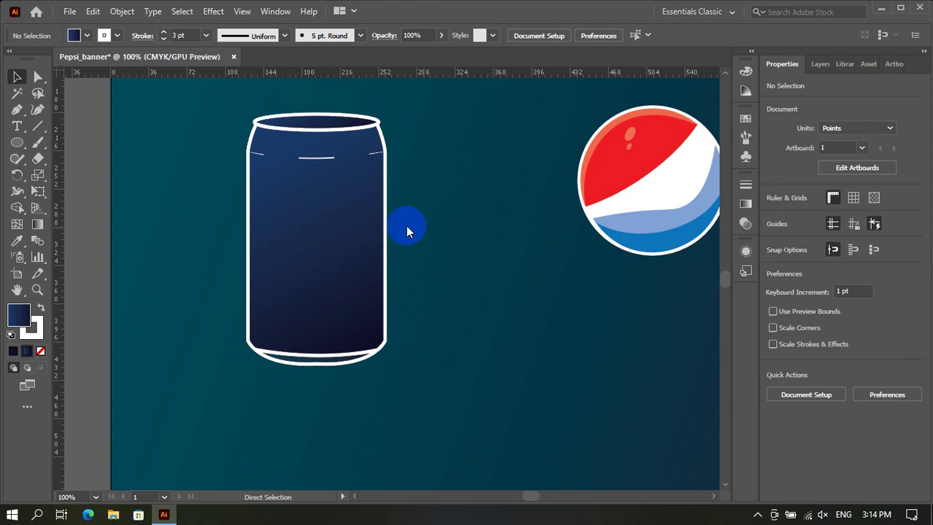
Save the banner as Pepsi_banner in Adobe Illustrator (.AI) format in Pictures.
key(ctrl+s)
scroll(335, 219, down, 1)
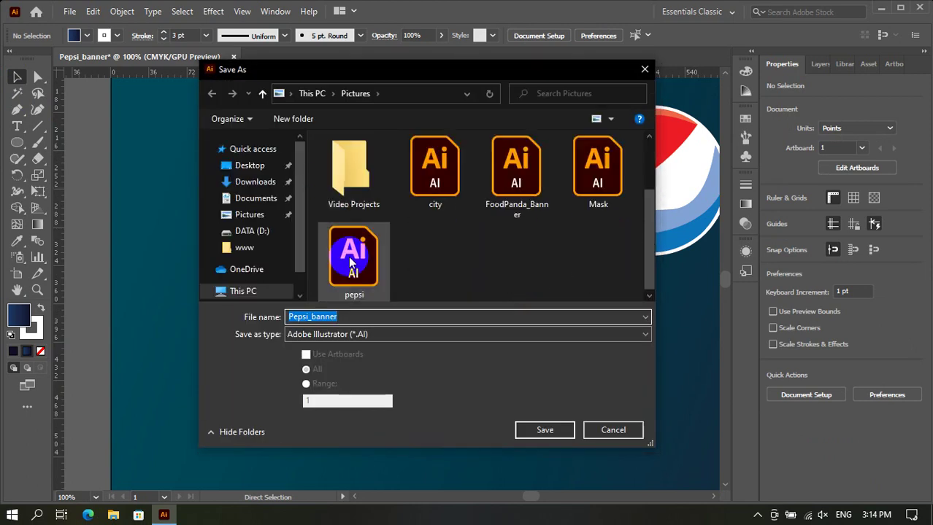
scroll(342, 266, up, 1)
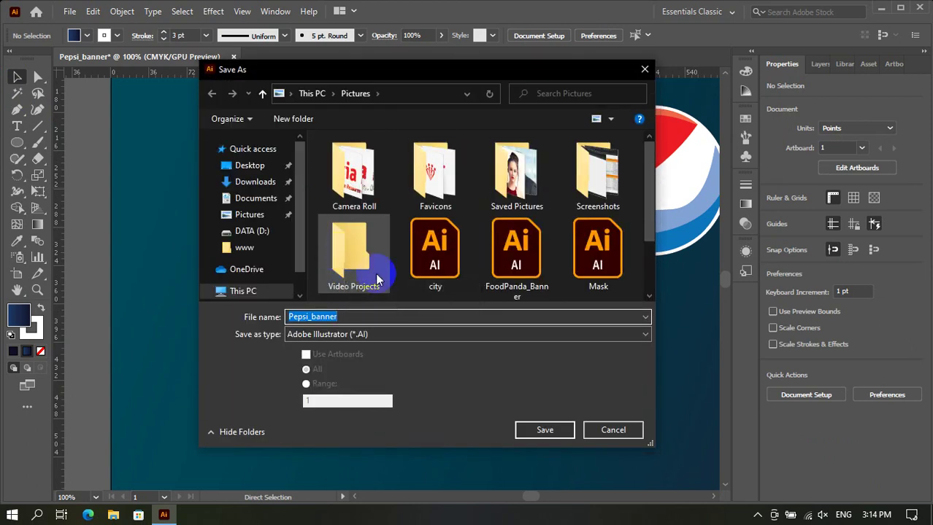
click(539, 430)
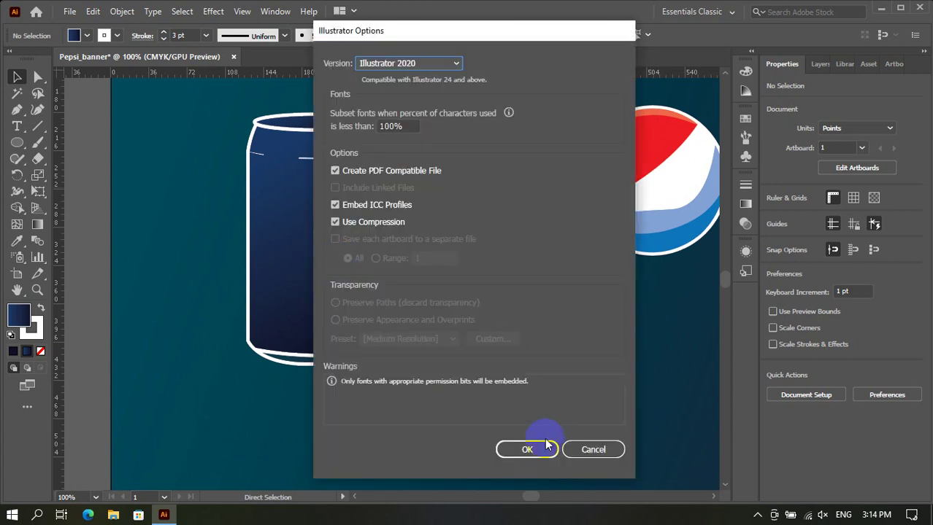
click(526, 450)
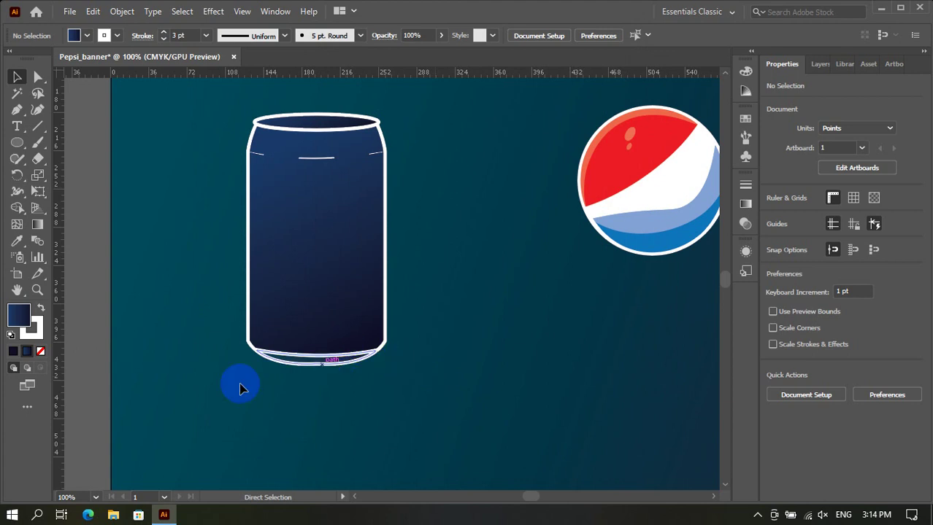
scroll(267, 396, down, 2)
scroll(310, 436, down, 2)
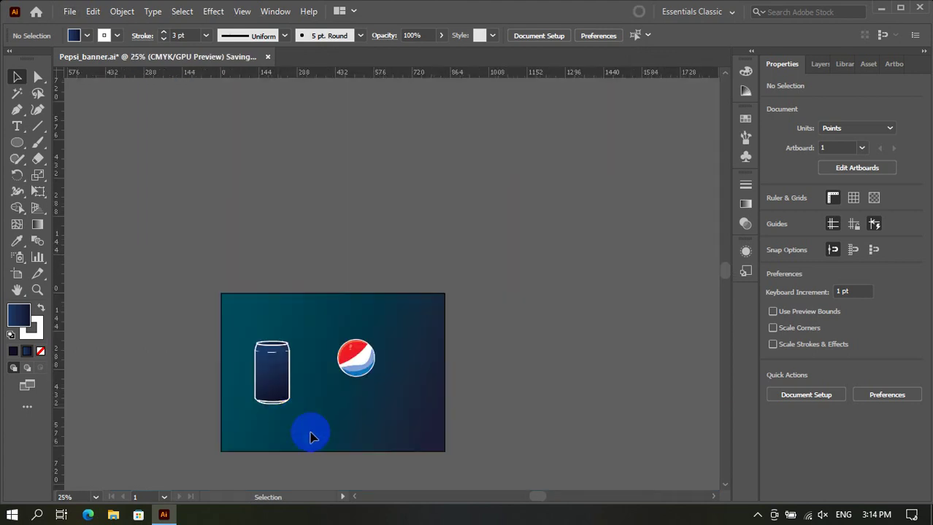
scroll(310, 436, up, 3)
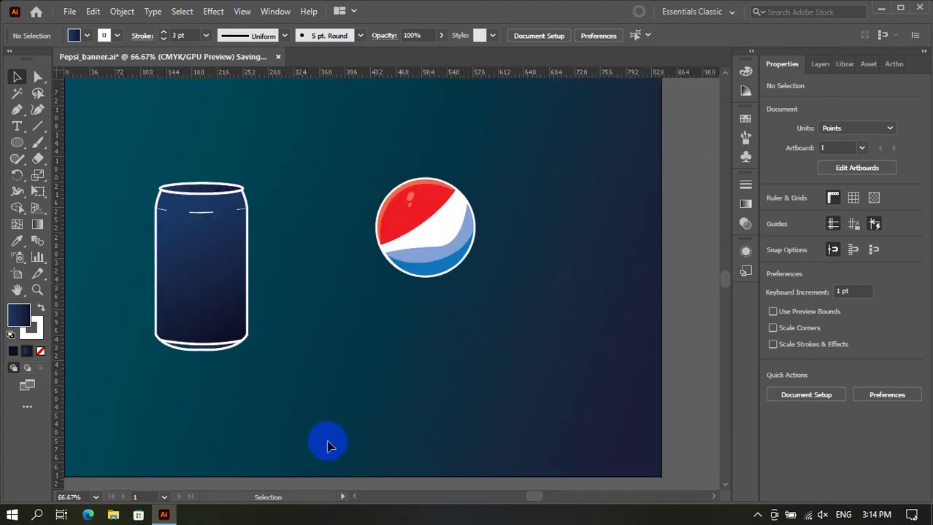
scroll(328, 441, up, 2)
scroll(332, 445, down, 1)
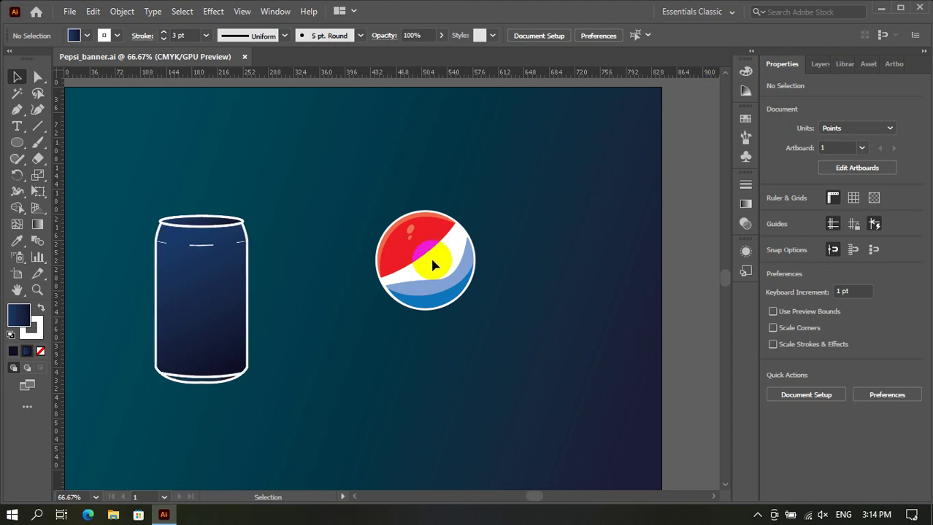
key(a)
scroll(427, 302, left, 3)
scroll(426, 302, down, 3)
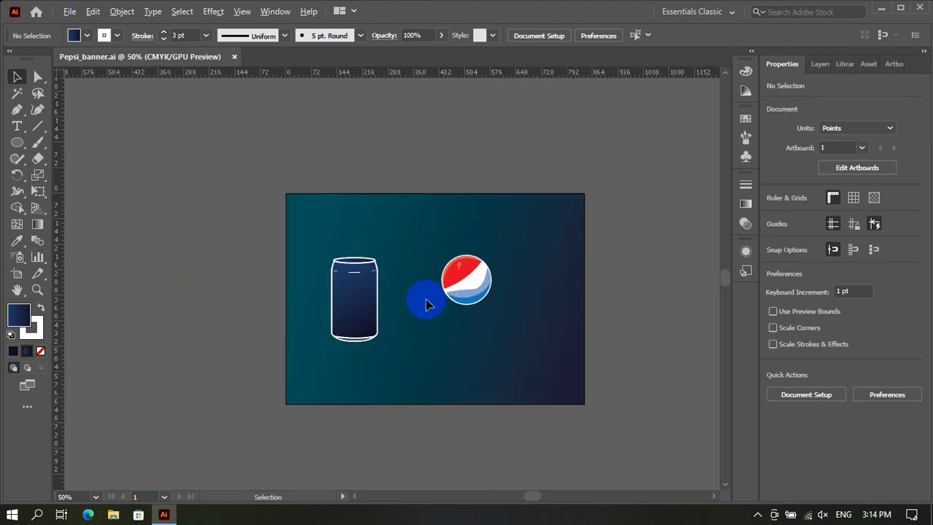
scroll(364, 344, down, 2)
scroll(377, 221, up, 5)
scroll(377, 220, up, 2)
scroll(368, 295, down, 3)
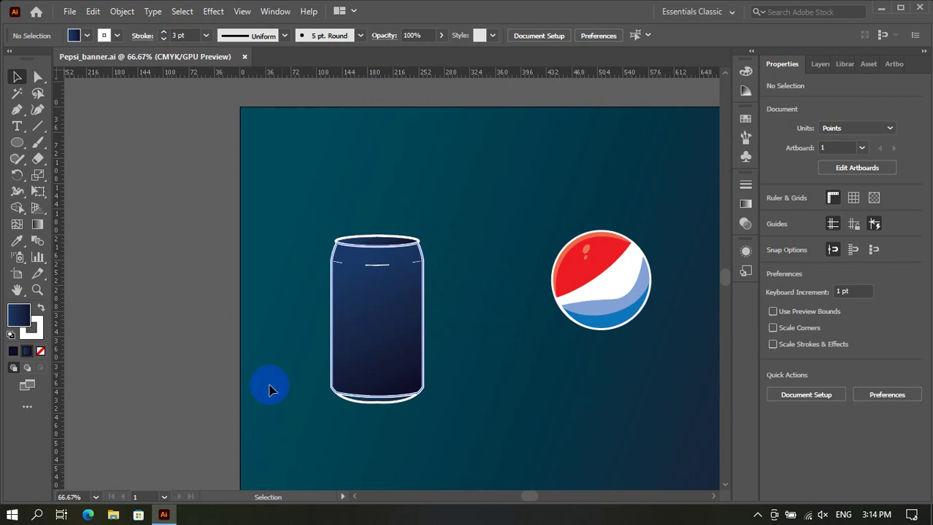
scroll(271, 387, up, 1)
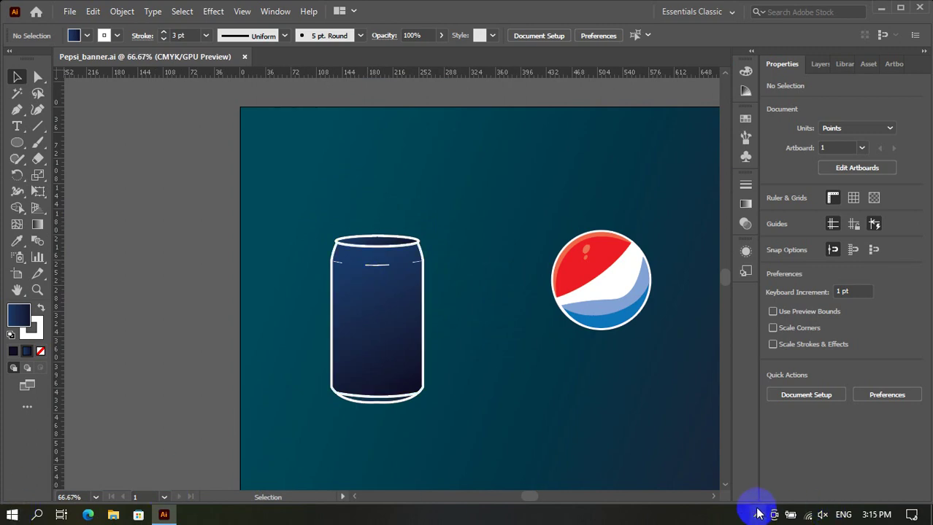